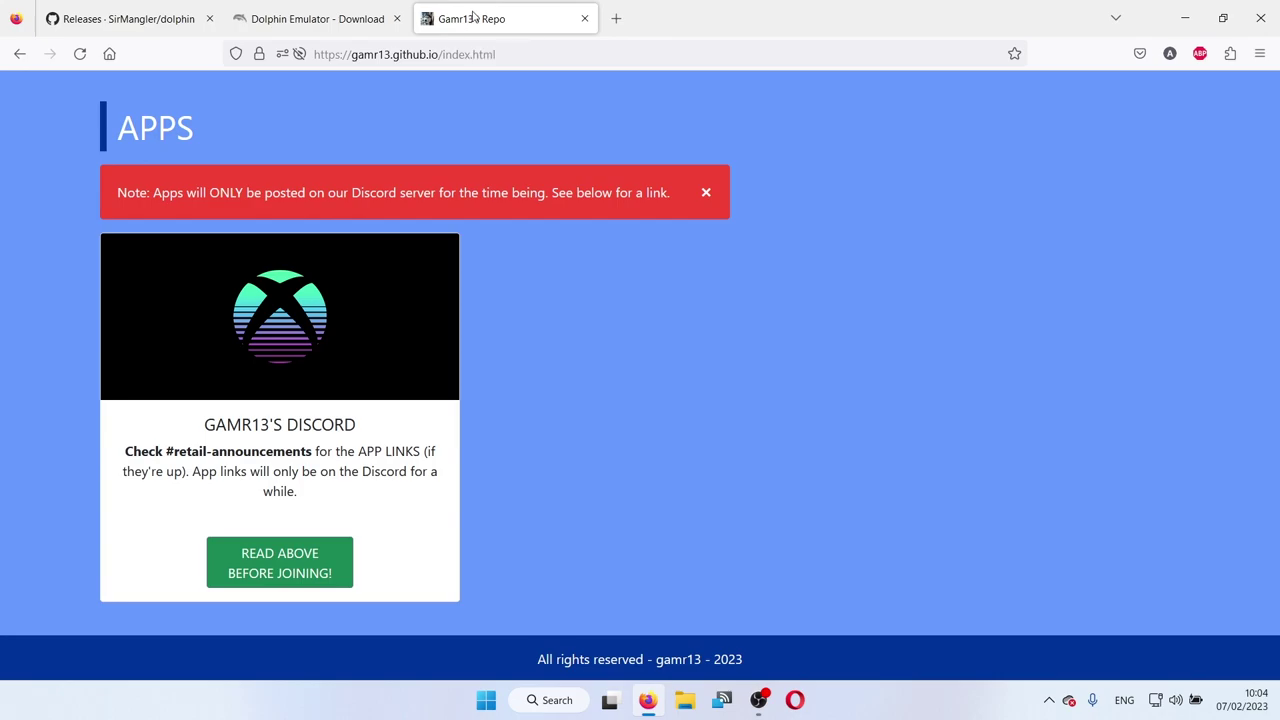
- Download DolphinUWP_1.1.2.0.appx from the assets of the Dolphin Emulator for UWP 1.12 release on SirMangler's GitHub page
{"action": "key", "text": "ctrl+Tab"}
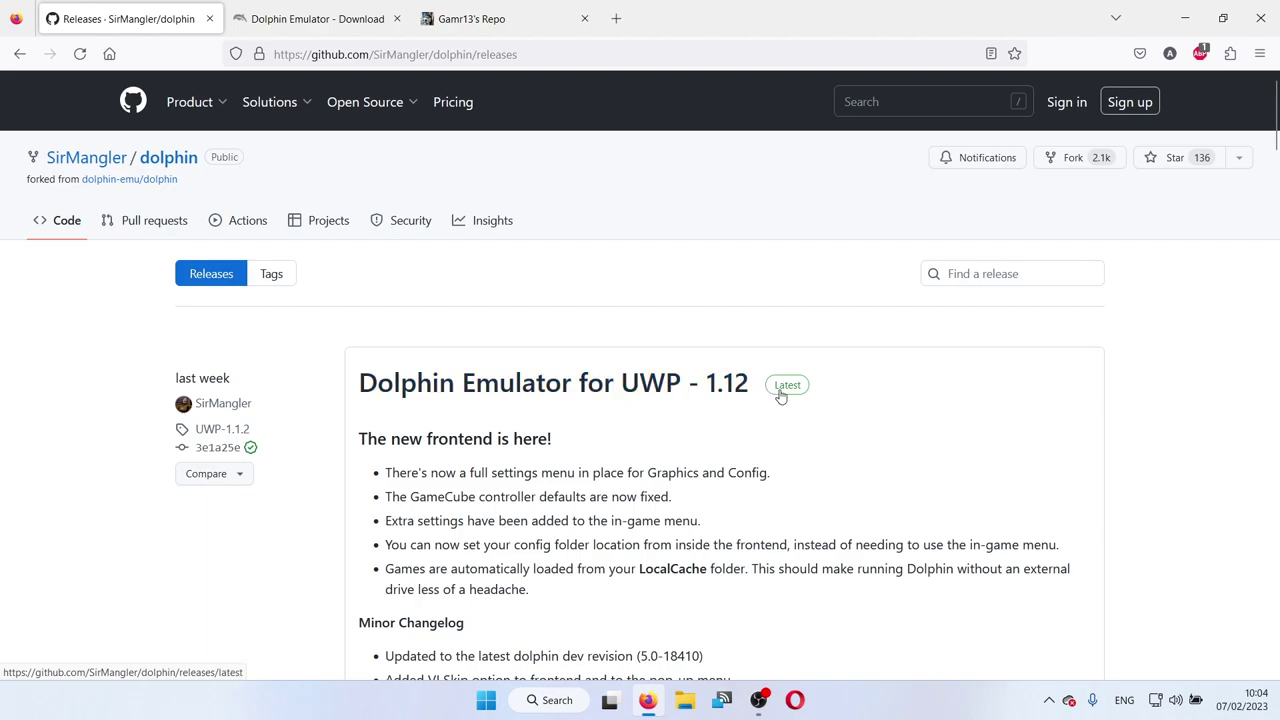
{"action": "scroll", "coordinate": [777, 391], "scroll_direction": "down", "scroll_amount": 2}
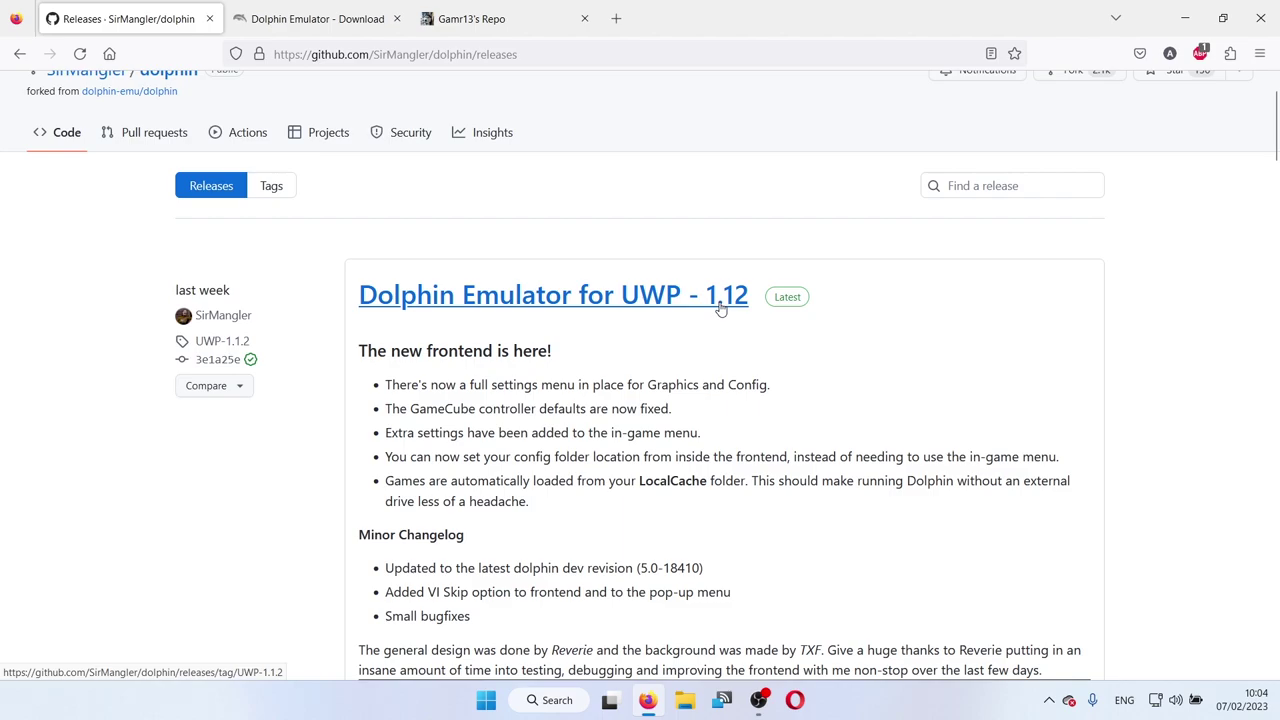
{"action": "scroll", "coordinate": [720, 310], "scroll_direction": "down", "scroll_amount": 8}
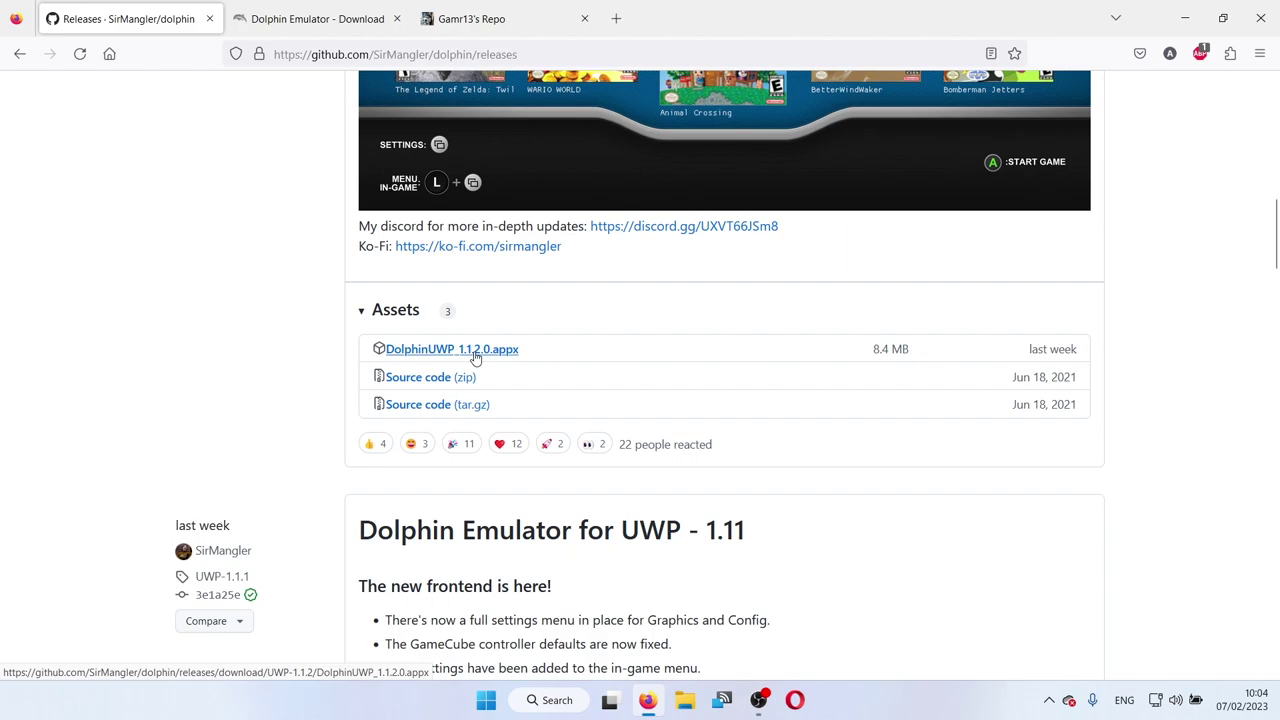
{"action": "left_click", "coordinate": [476, 357]}
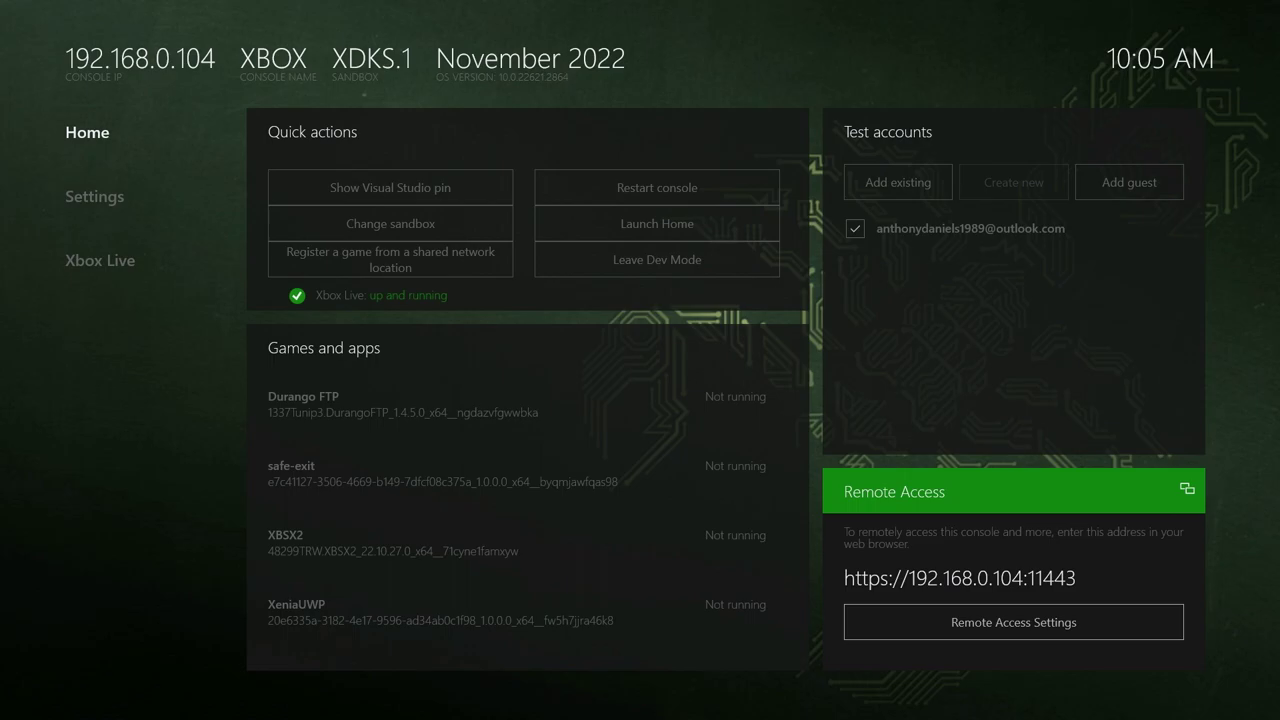
- Check the console's Remote Access settings for the Xbox Device Portal and authentication options
{"action": "key", "text": "Return"}
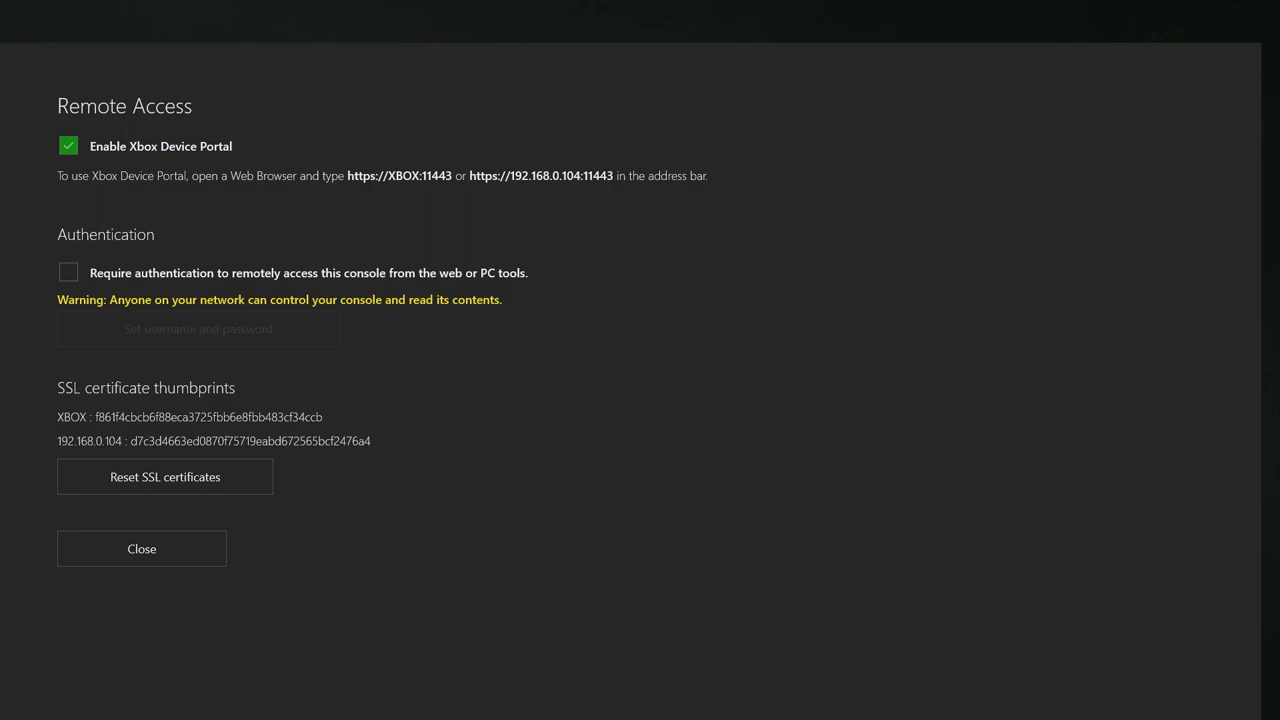
{"action": "key", "text": "Escape"}
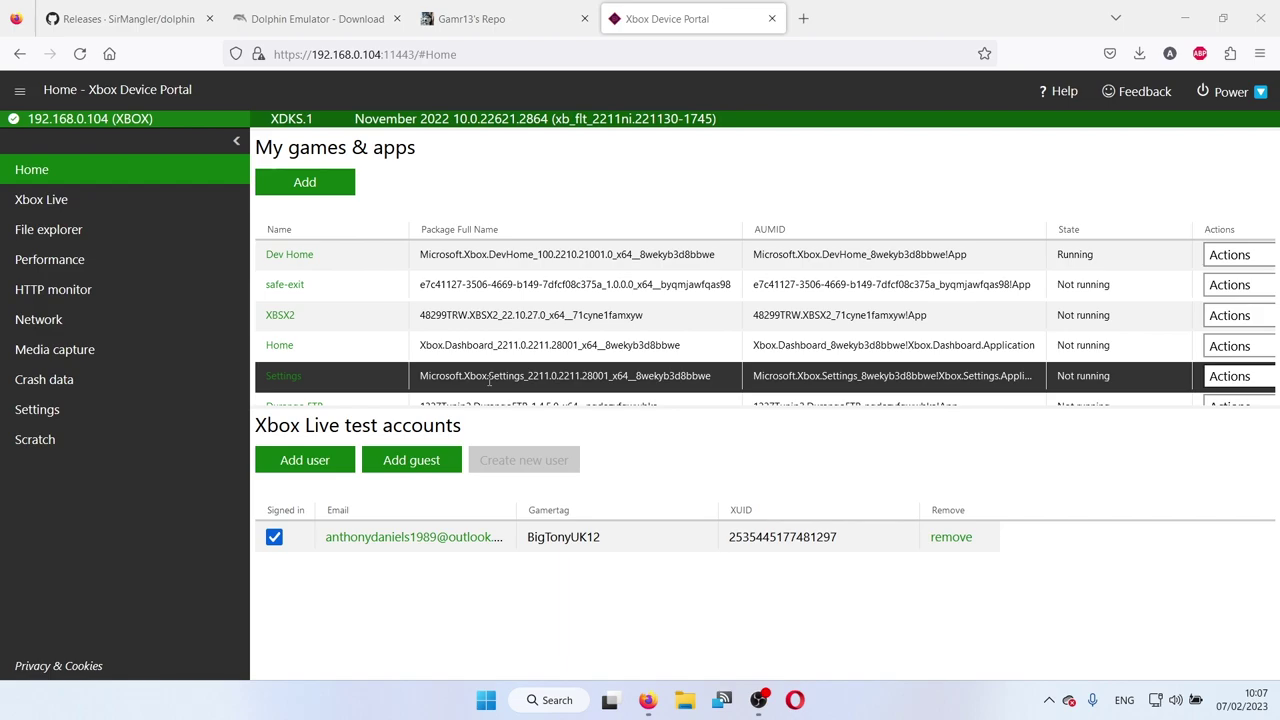
- In Xbox Device Portal, add the DolphinUWP_1.1.2.0.appx package from the Desktop and install it on the console
{"action": "left_click", "coordinate": [296, 181]}
{"action": "left_click", "coordinate": [433, 188]}
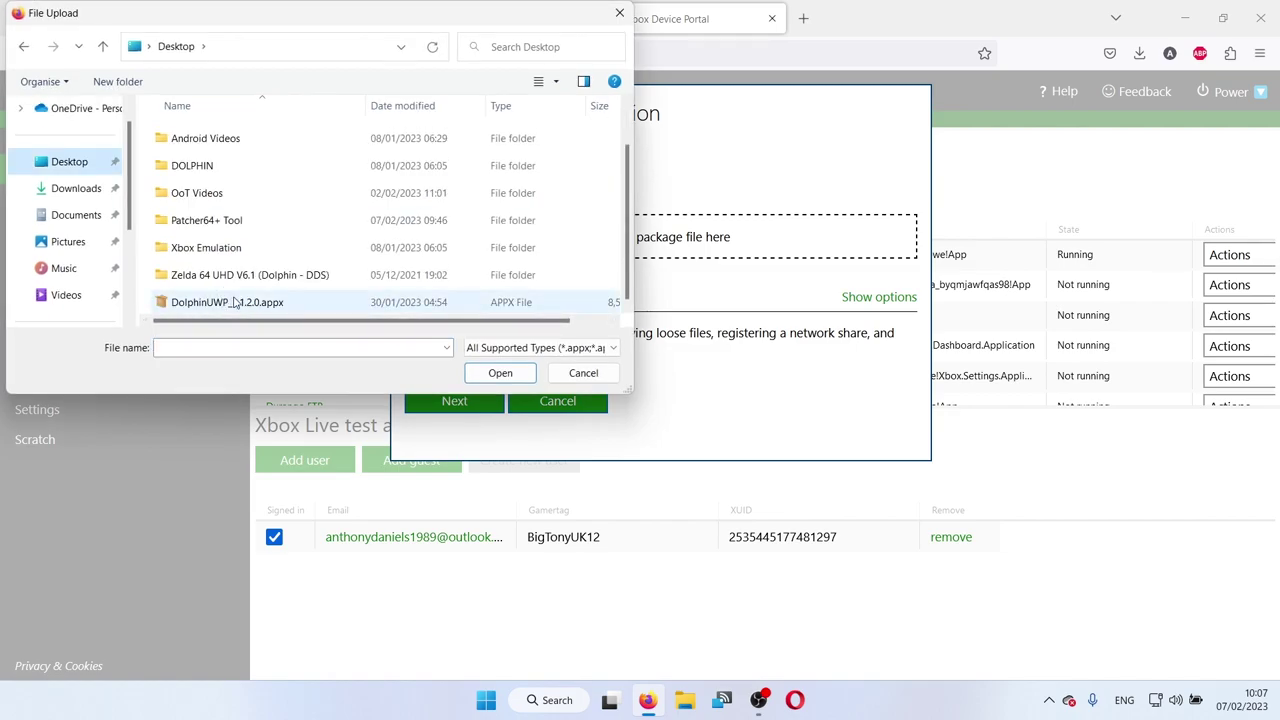
{"action": "double_click", "coordinate": [233, 302]}
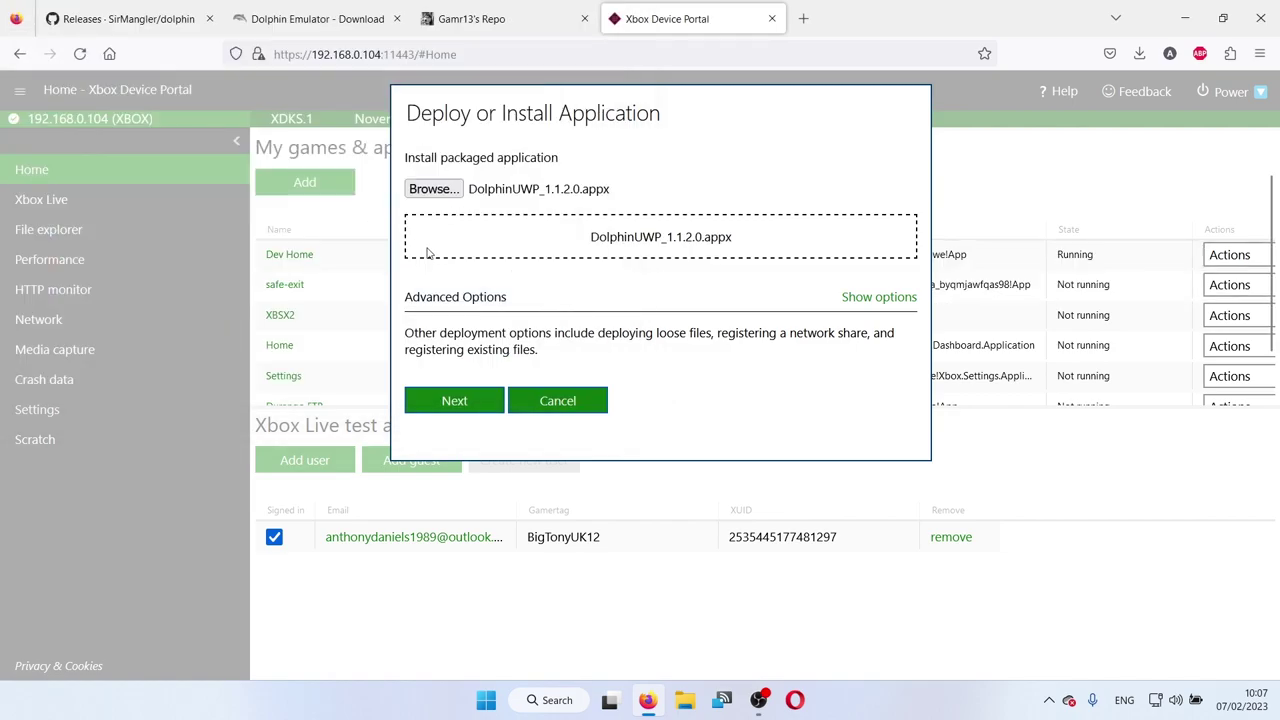
{"action": "left_click", "coordinate": [450, 401]}
{"action": "left_click", "coordinate": [450, 398]}
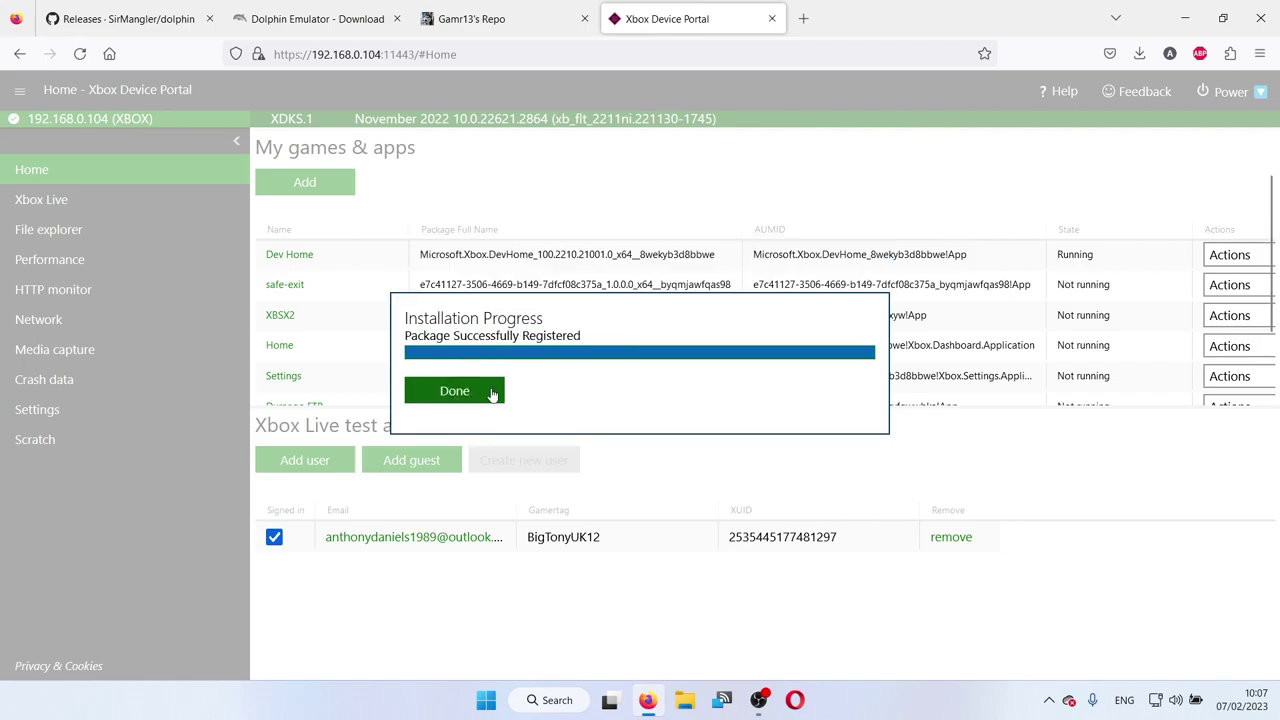
{"action": "left_click", "coordinate": [491, 396]}
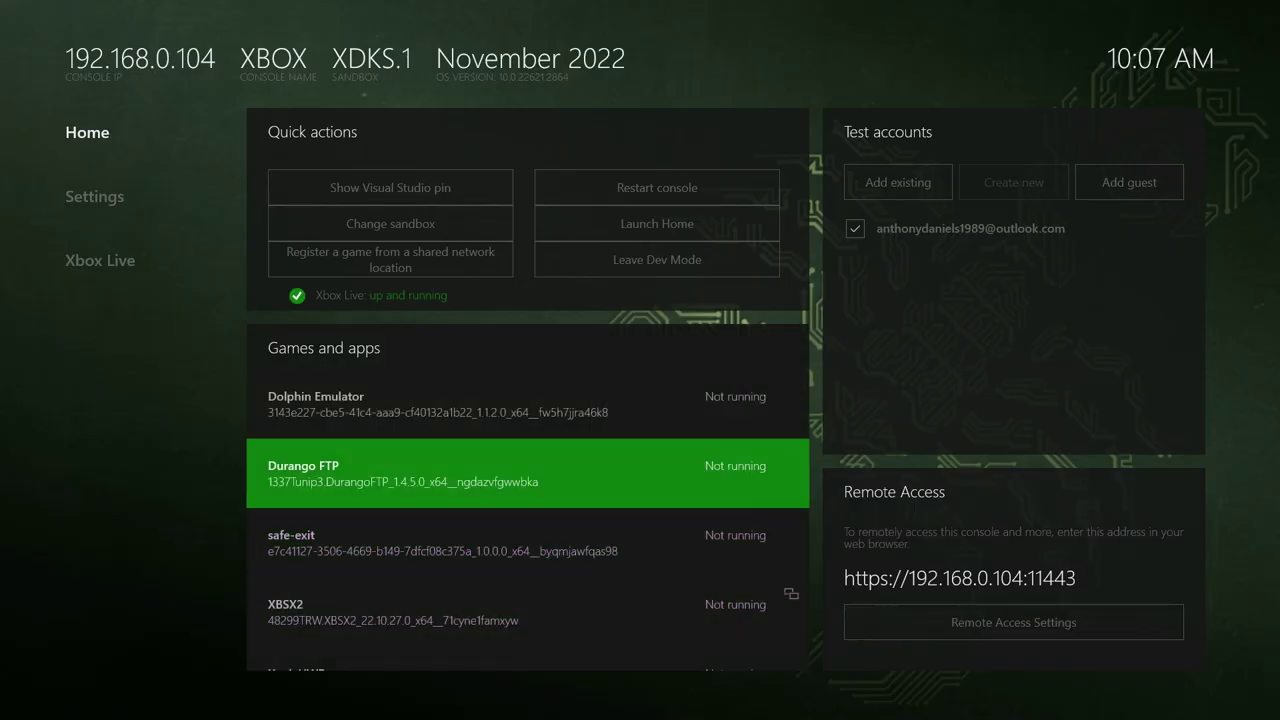
- In the console's Dev Home, set the app type of Dolphin Emulator to Game in its app details
{"action": "key", "text": "Up"}
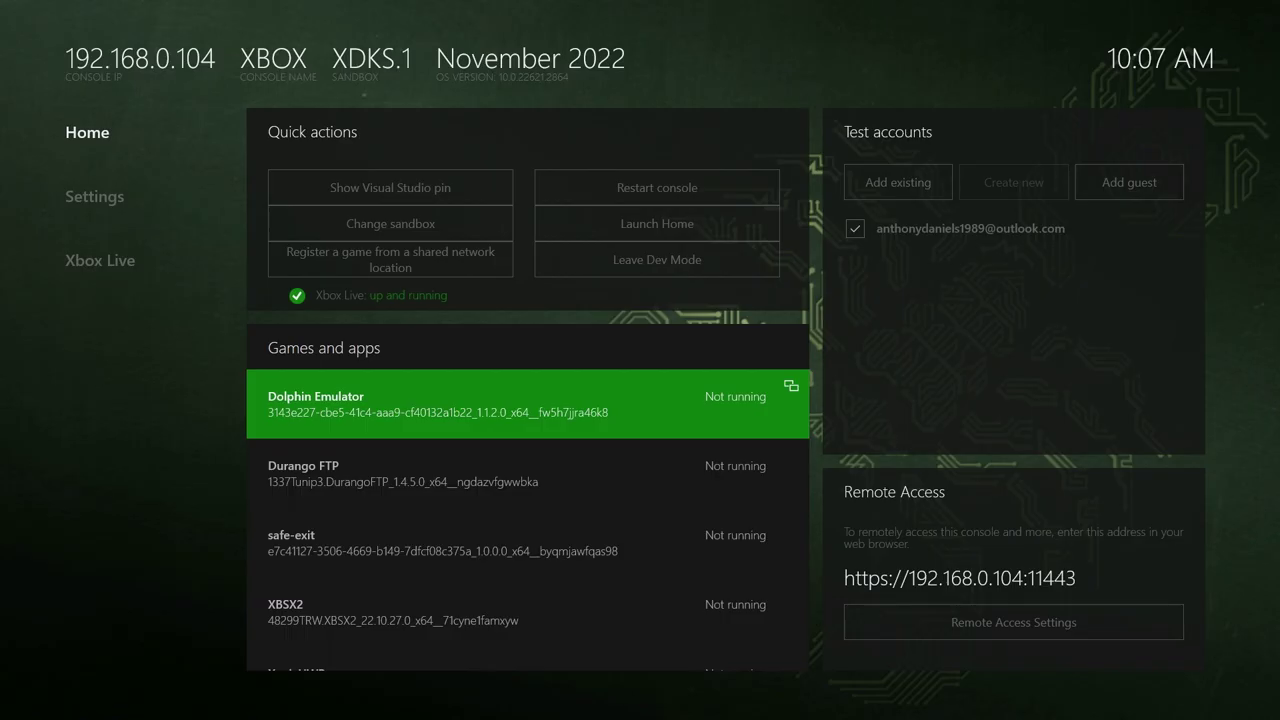
{"action": "key", "text": "Menu"}
{"action": "key", "text": "Down"}
{"action": "key", "text": "Down"}
{"action": "key", "text": "Down"}
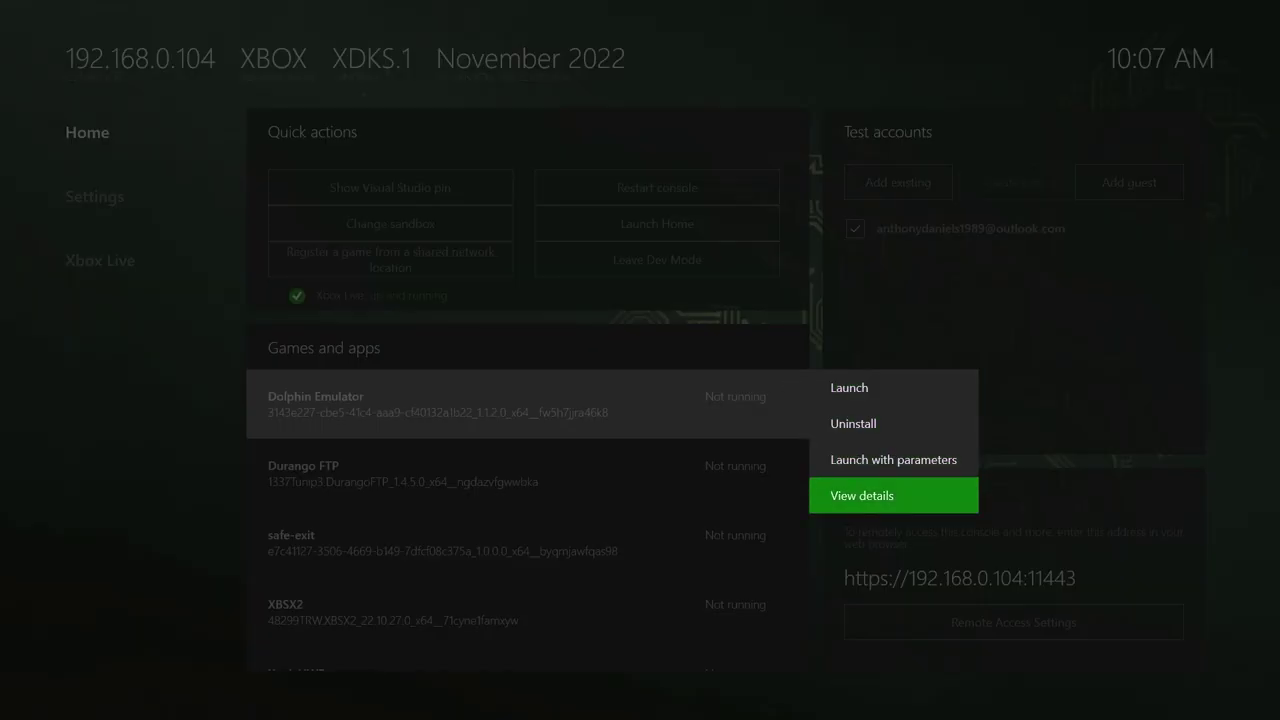
{"action": "key", "text": "Return"}
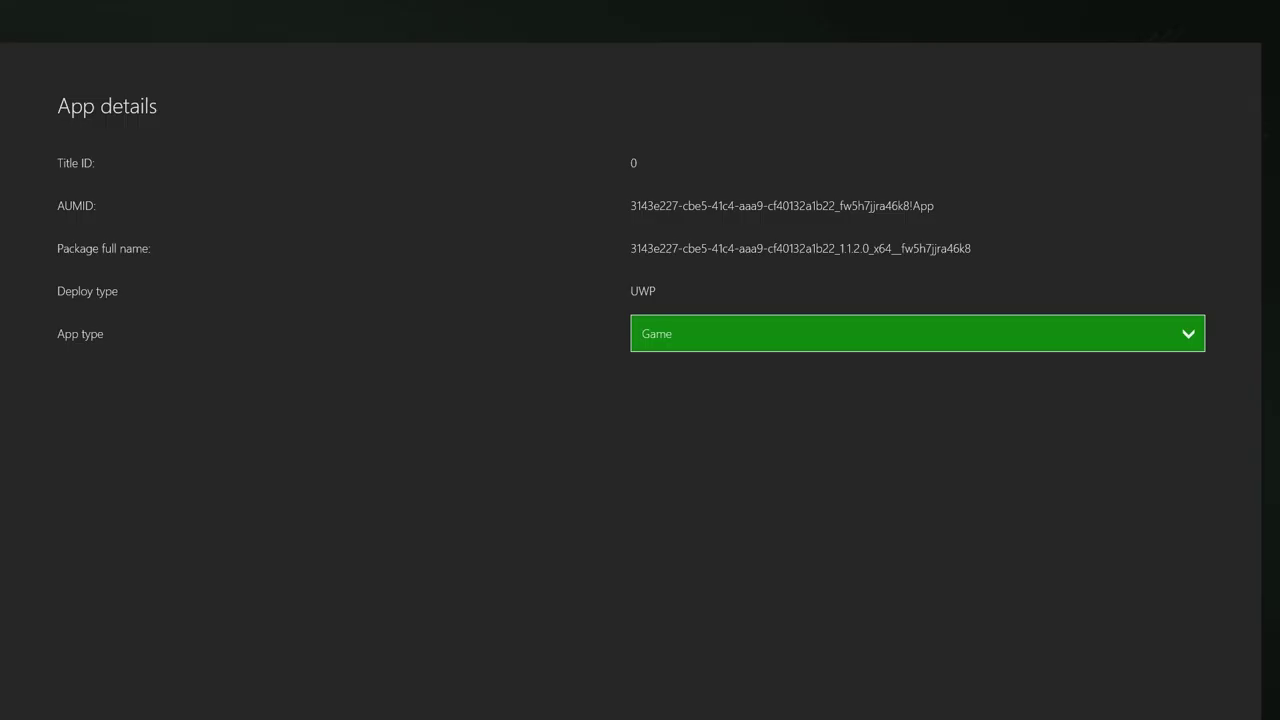
{"action": "key", "text": "Return"}
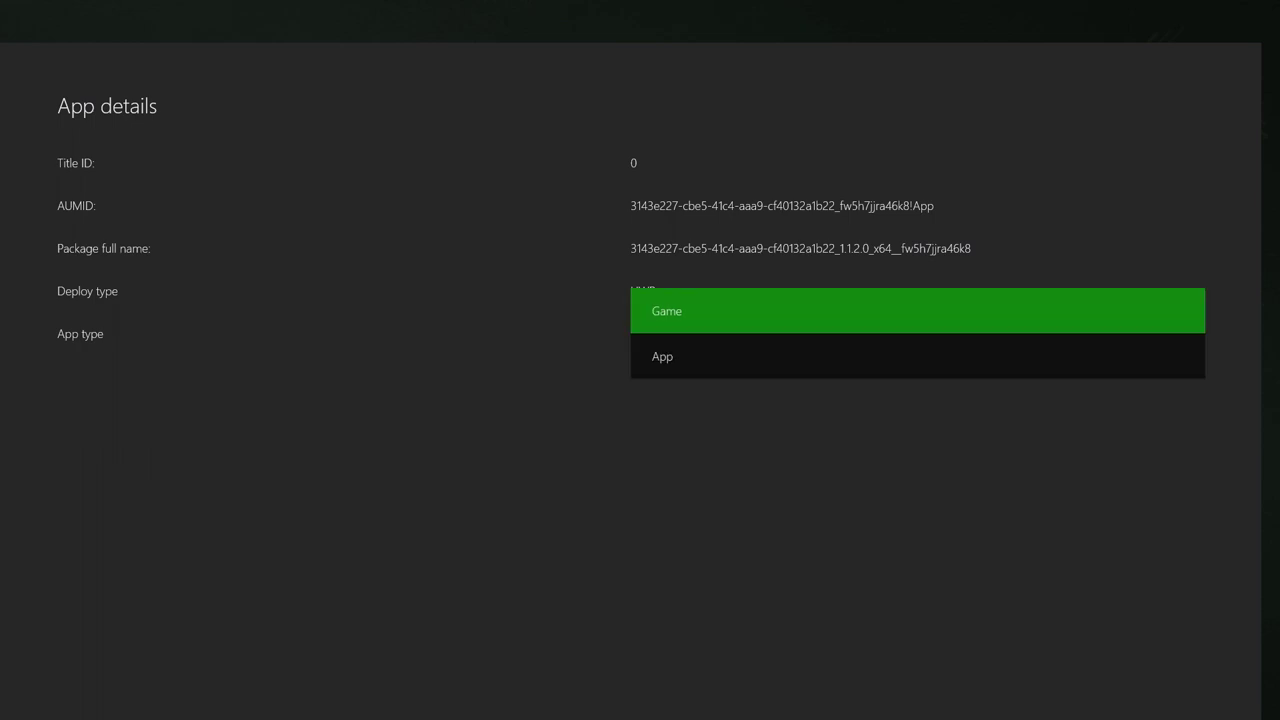
{"action": "key", "text": "Return"}
{"action": "key", "text": "Escape"}
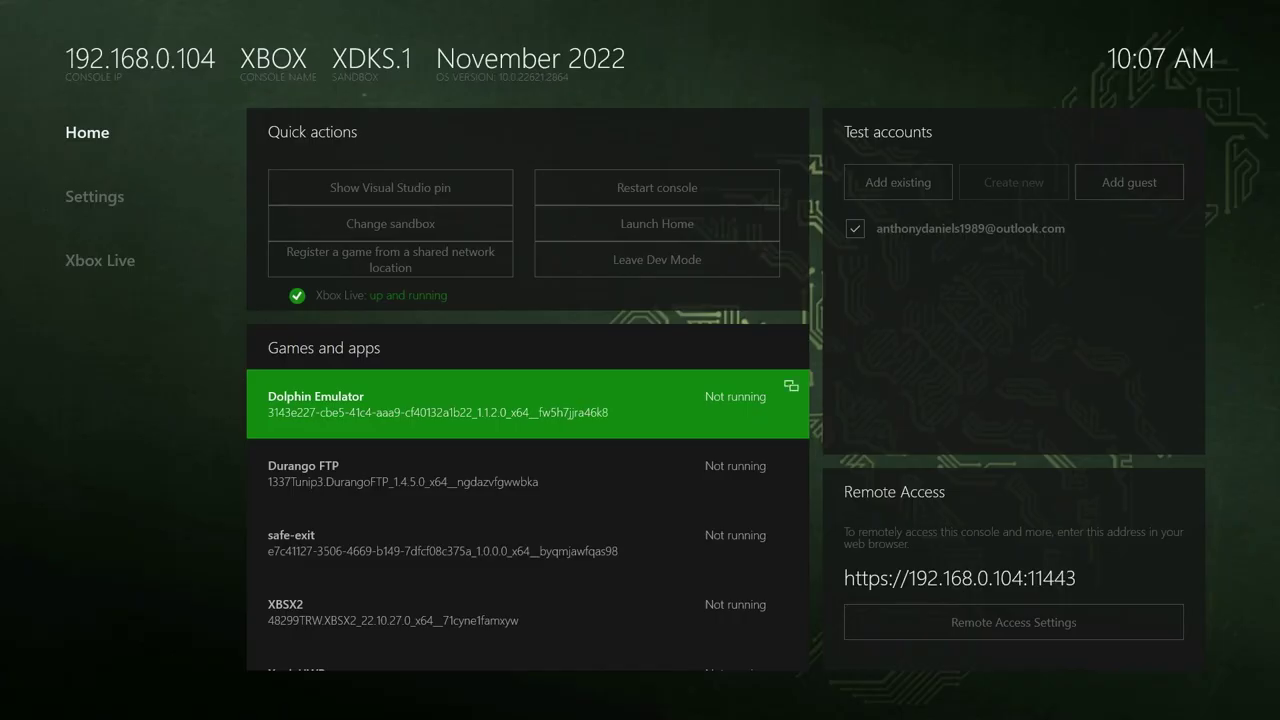
- Launch Dolphin Emulator and open the Paths & Folders section of its settings
{"action": "key", "text": "Return"}
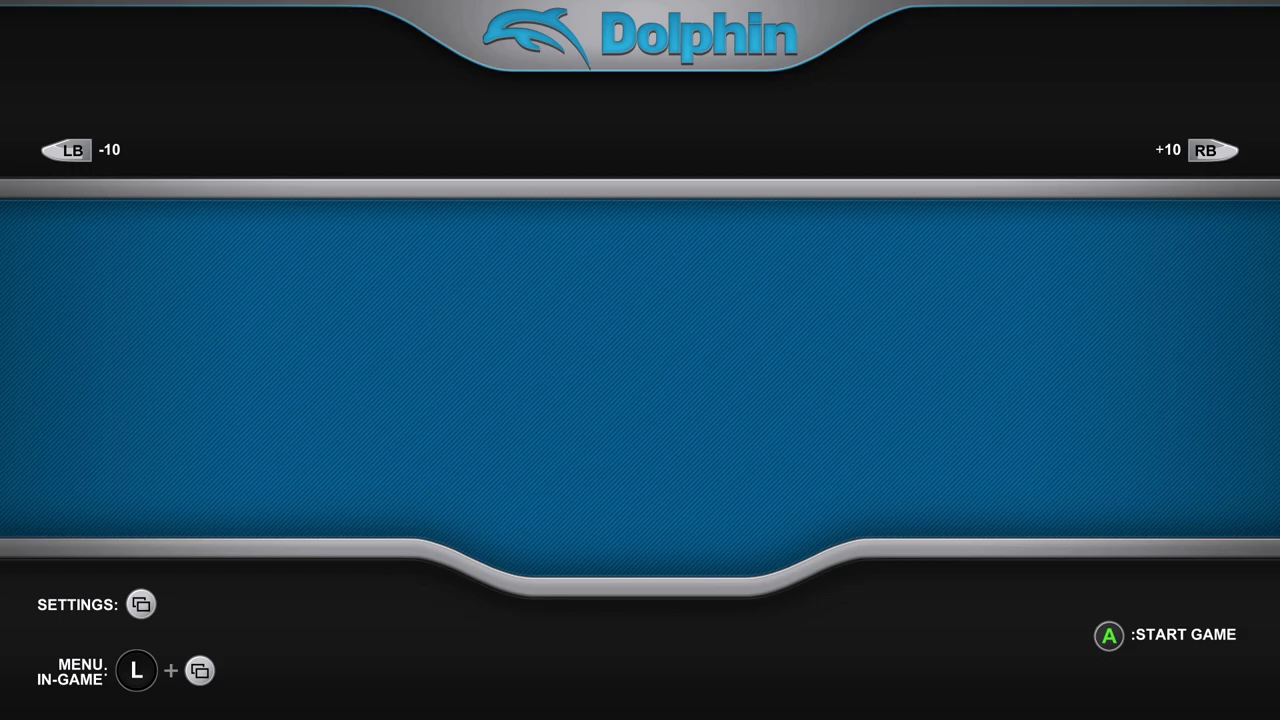
{"action": "key", "text": "Escape"}
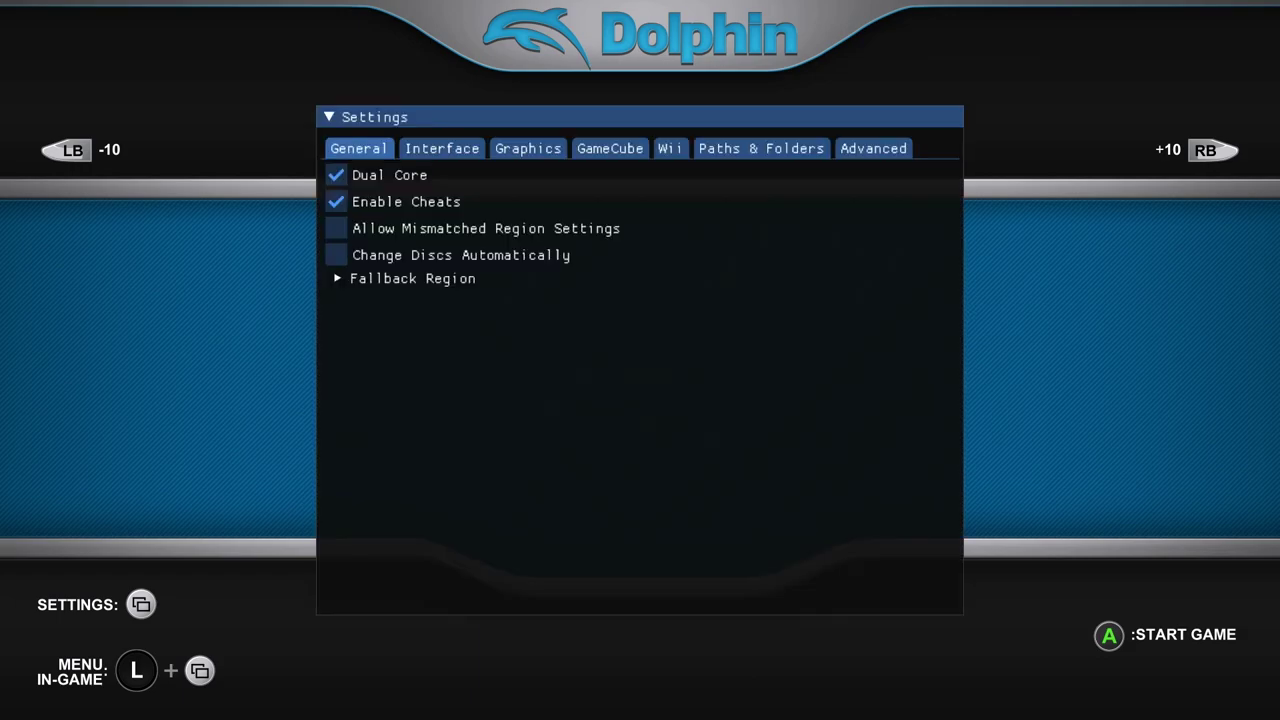
{"action": "key", "text": "Up"}
{"action": "key", "text": "Up"}
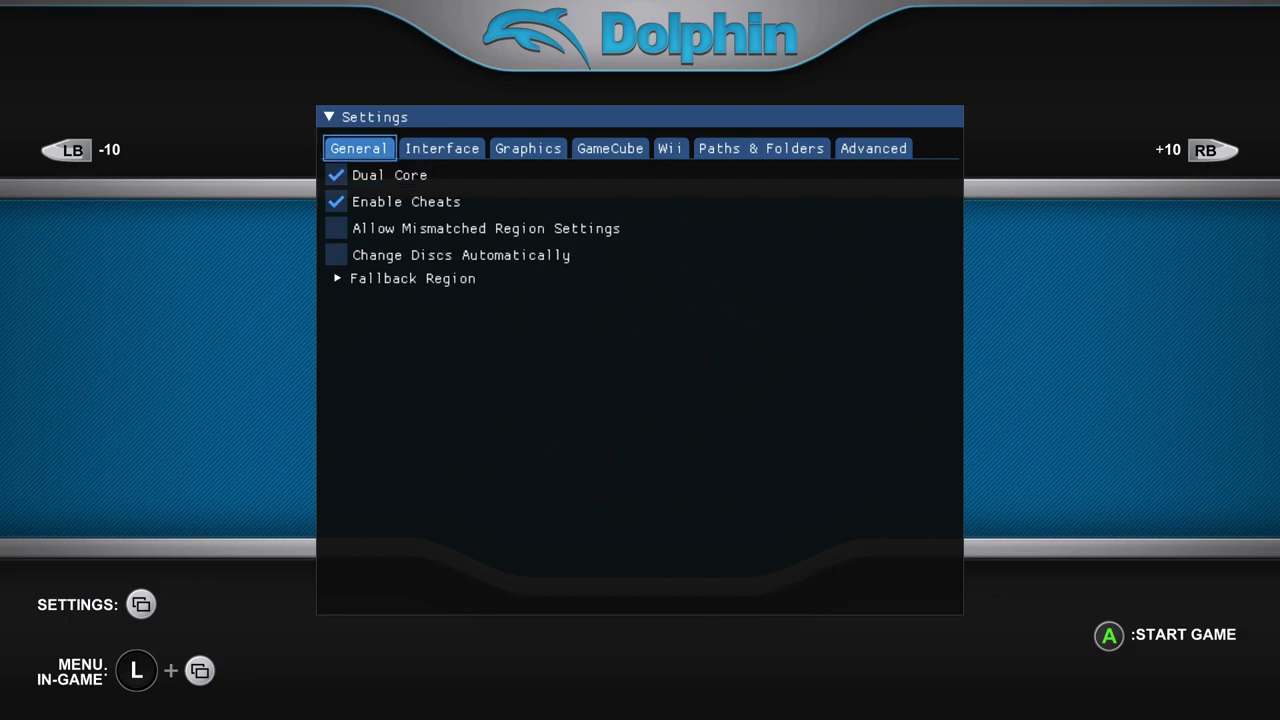
{"action": "key", "text": "Right"}
{"action": "key", "text": "Right"}
{"action": "key", "text": "Right"}
{"action": "key", "text": "Right"}
{"action": "key", "text": "Right"}
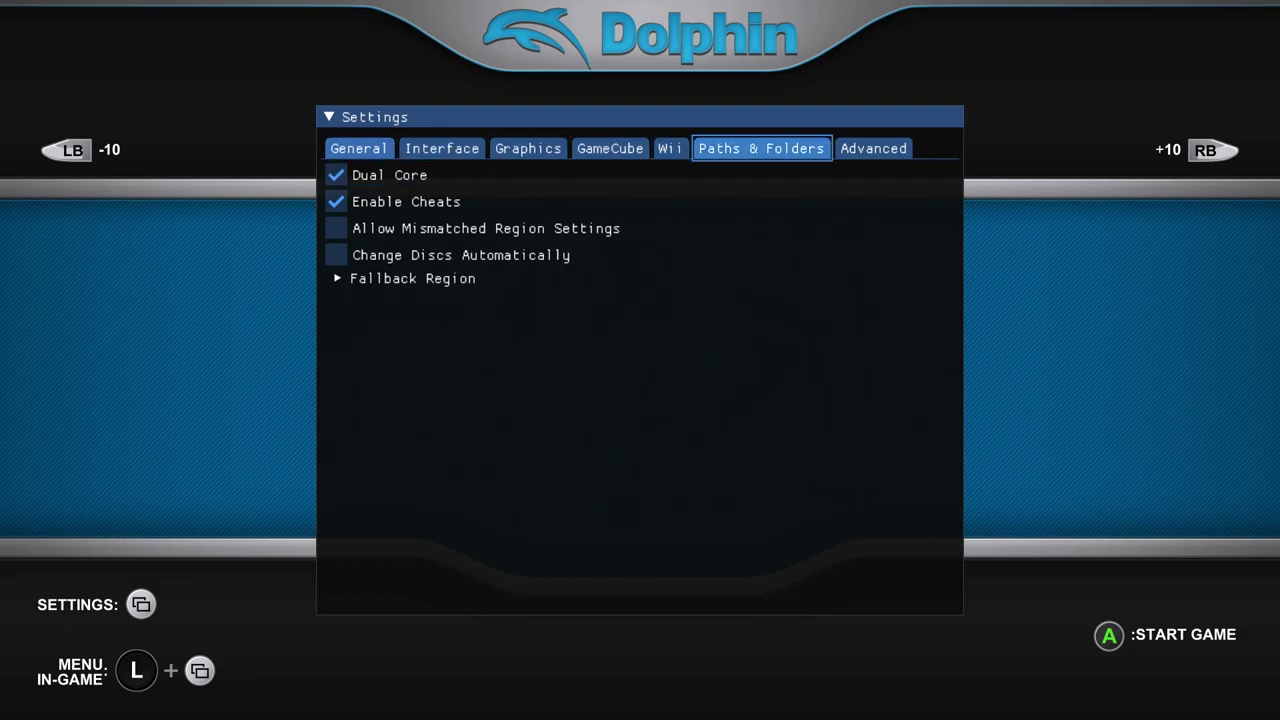
{"action": "key", "text": "Return"}
{"action": "key", "text": "Down"}
{"action": "key", "text": "Down"}
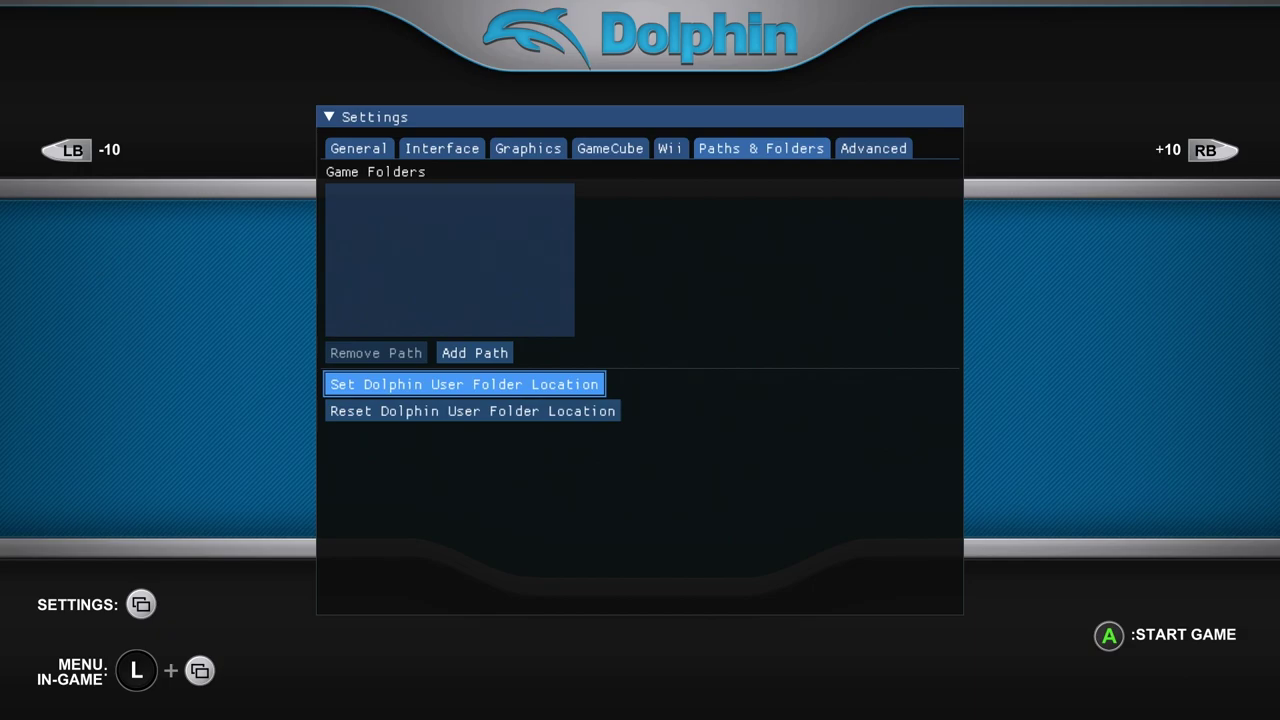
- Start setting the Dolphin user folder location and browse to GAMES > GAMECUBE on the RETROARCH (E:) drive
{"action": "key", "text": "Return"}
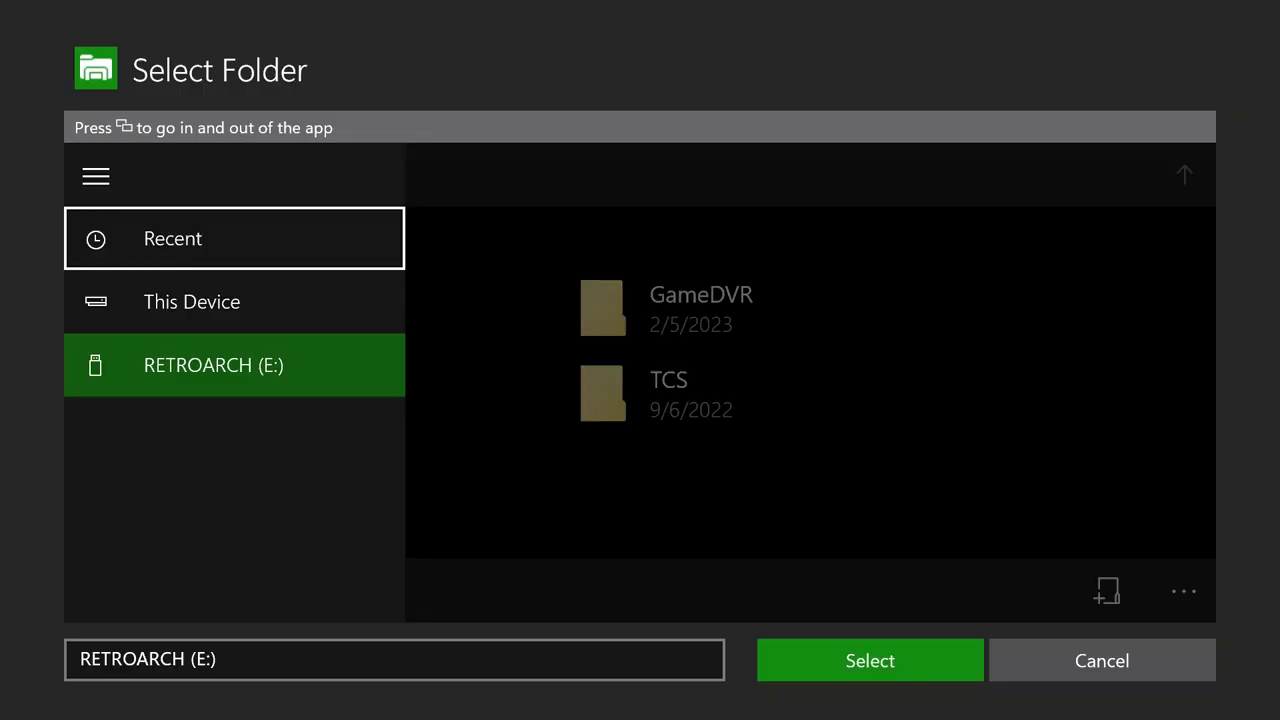
{"action": "key", "text": "Down"}
{"action": "key", "text": "Down"}
{"action": "key", "text": "Return"}
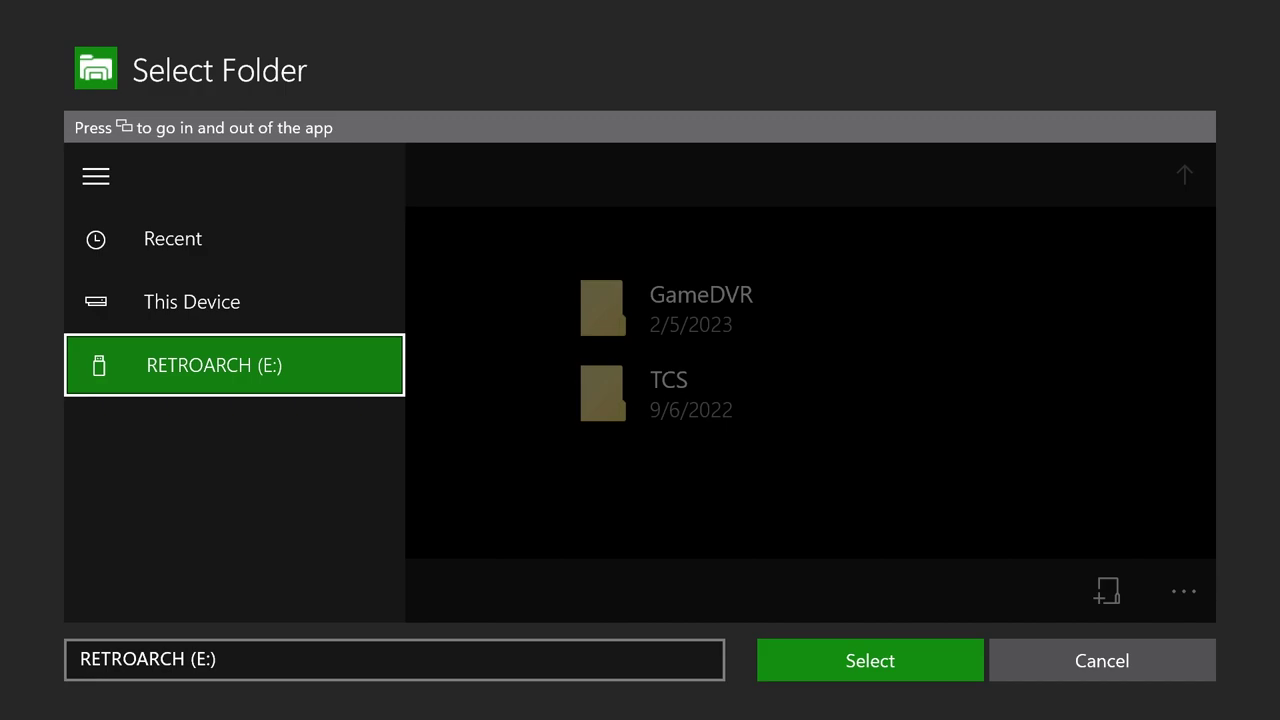
{"action": "key", "text": "Down"}
{"action": "key", "text": "Return"}
{"action": "key", "text": "Down"}
{"action": "key", "text": "Down"}
{"action": "key", "text": "Down"}
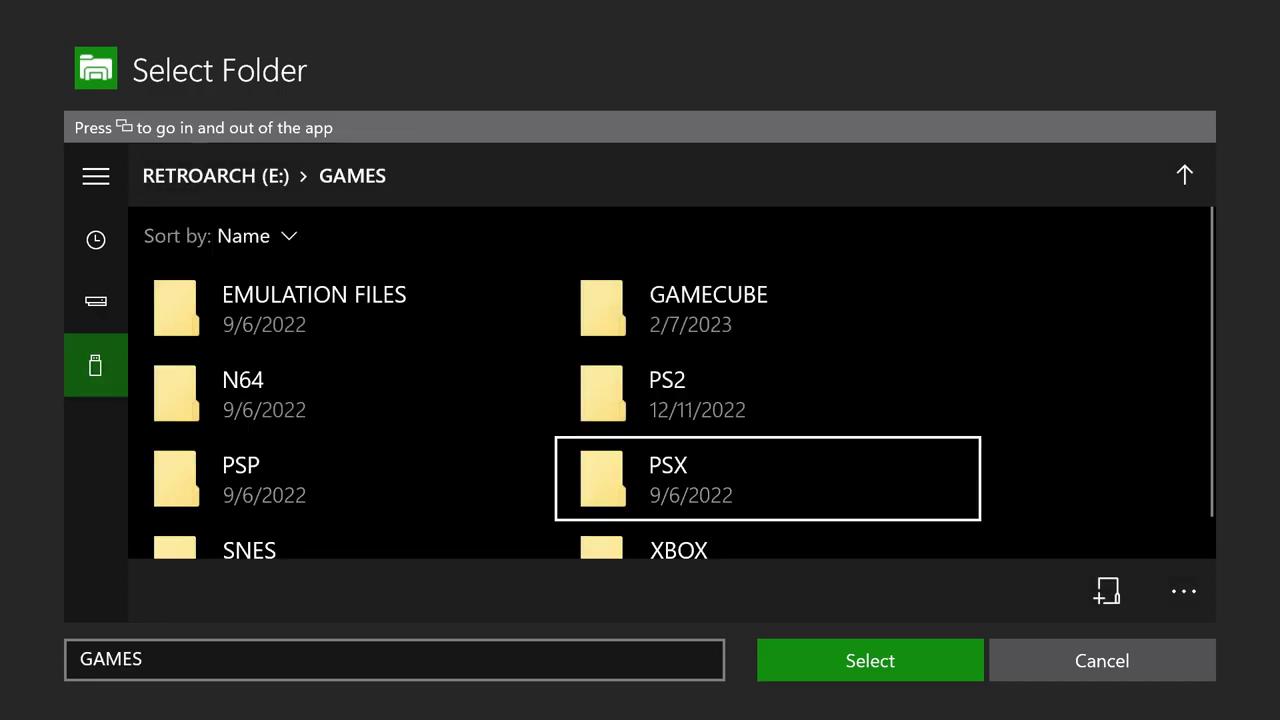
{"action": "key", "text": "Up"}
{"action": "key", "text": "Up"}
{"action": "key", "text": "Up"}
{"action": "key", "text": "Return"}
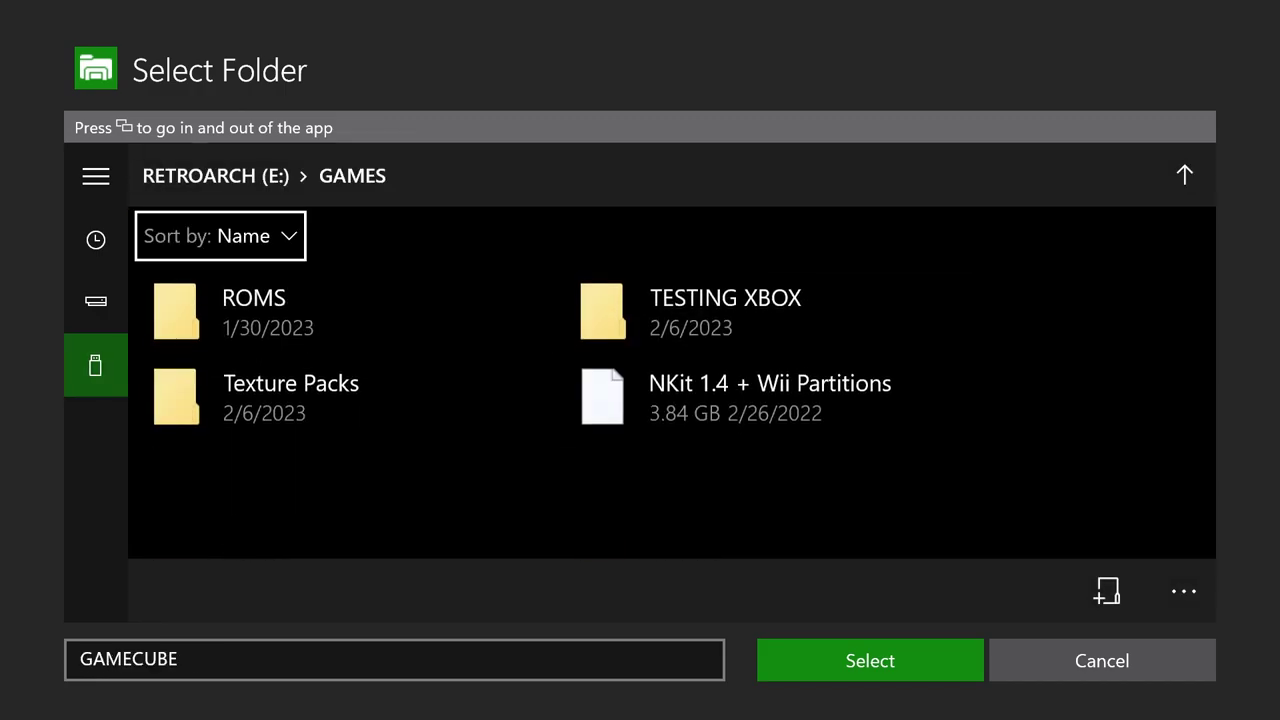
- Create a new folder named DXBx inside the GAMECUBE folder
{"action": "key", "text": "Down"}
{"action": "key", "text": "Down"}
{"action": "key", "text": "Down"}
{"action": "key", "text": "Return"}
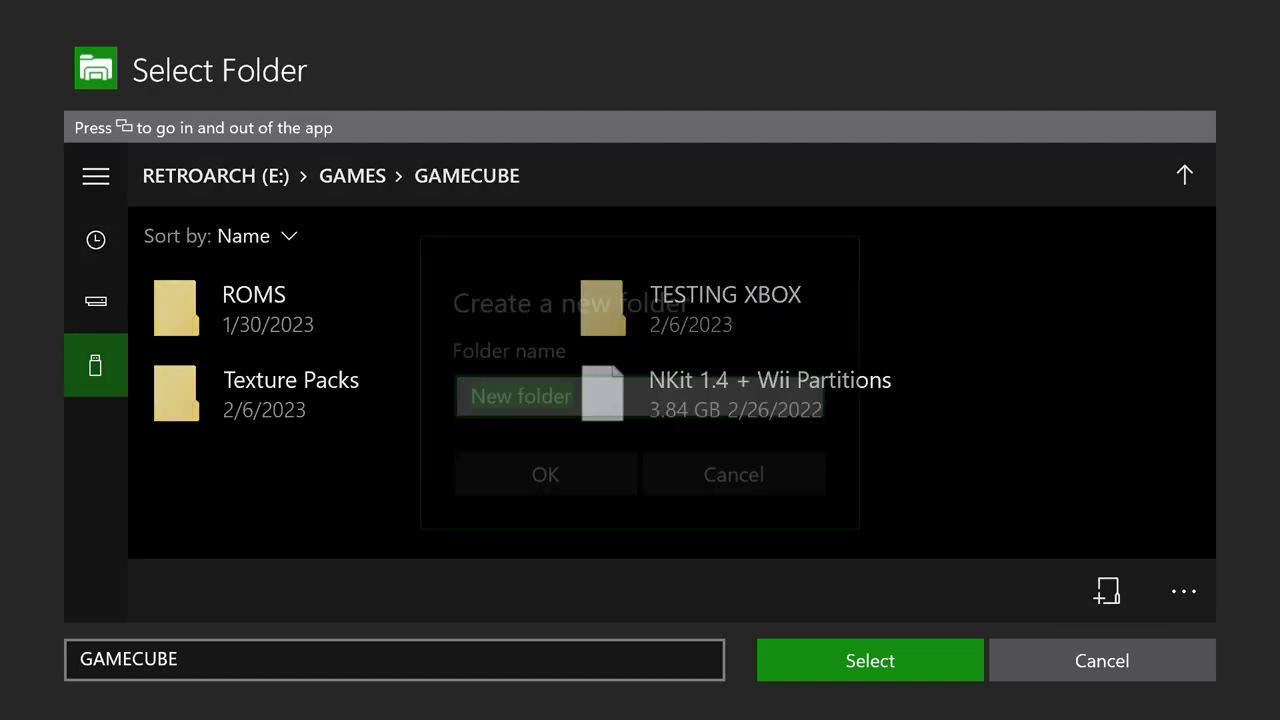
{"action": "key", "text": "Left"}
{"action": "key", "text": "Left"}
{"action": "key", "text": "Left"}
{"action": "key", "text": "Right"}
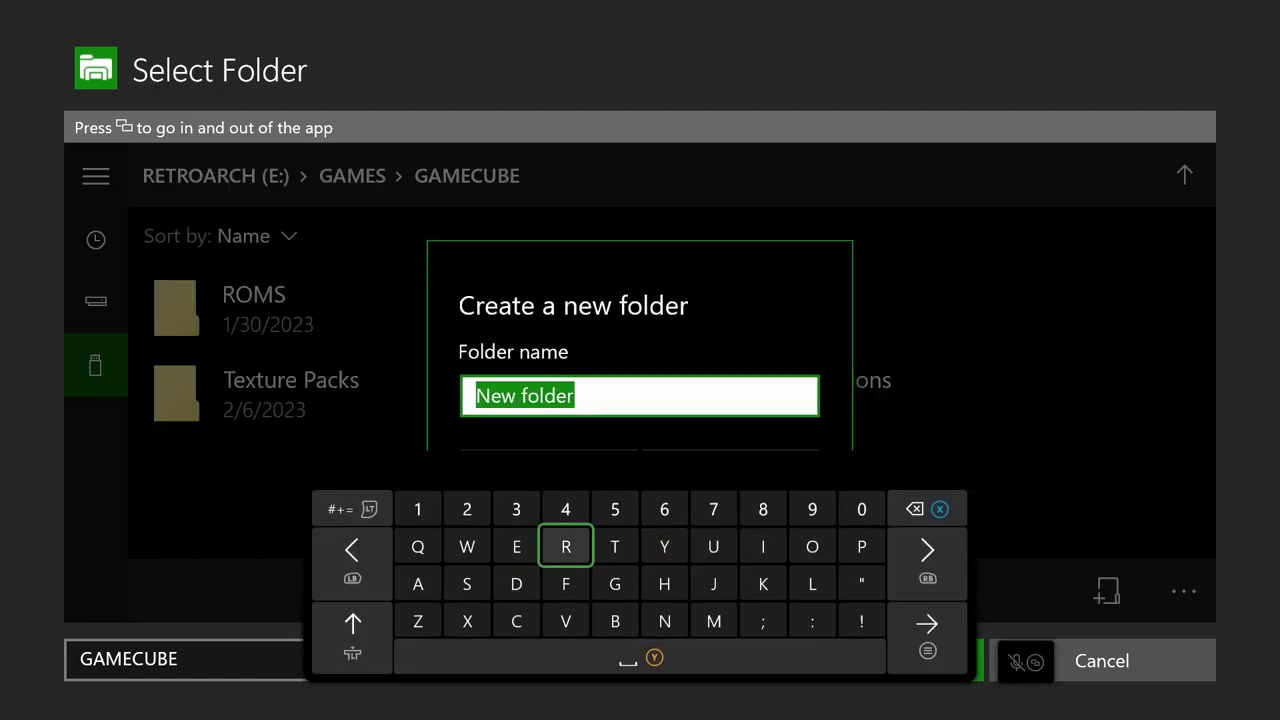
{"action": "key", "text": "Right"}
{"action": "key", "text": "Left"}
{"action": "key", "text": "Left"}
{"action": "key", "text": "Down"}
{"action": "type", "text": "D"}
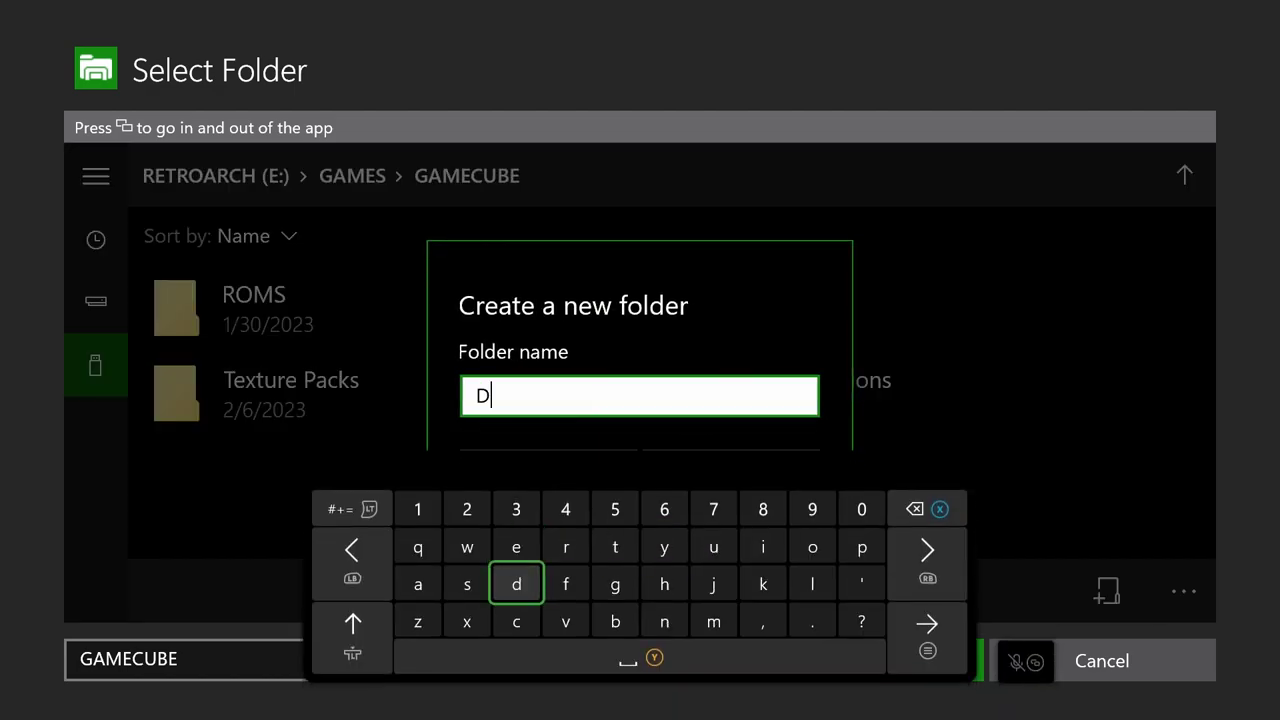
{"action": "key", "text": "Down"}
{"action": "key", "text": "Left"}
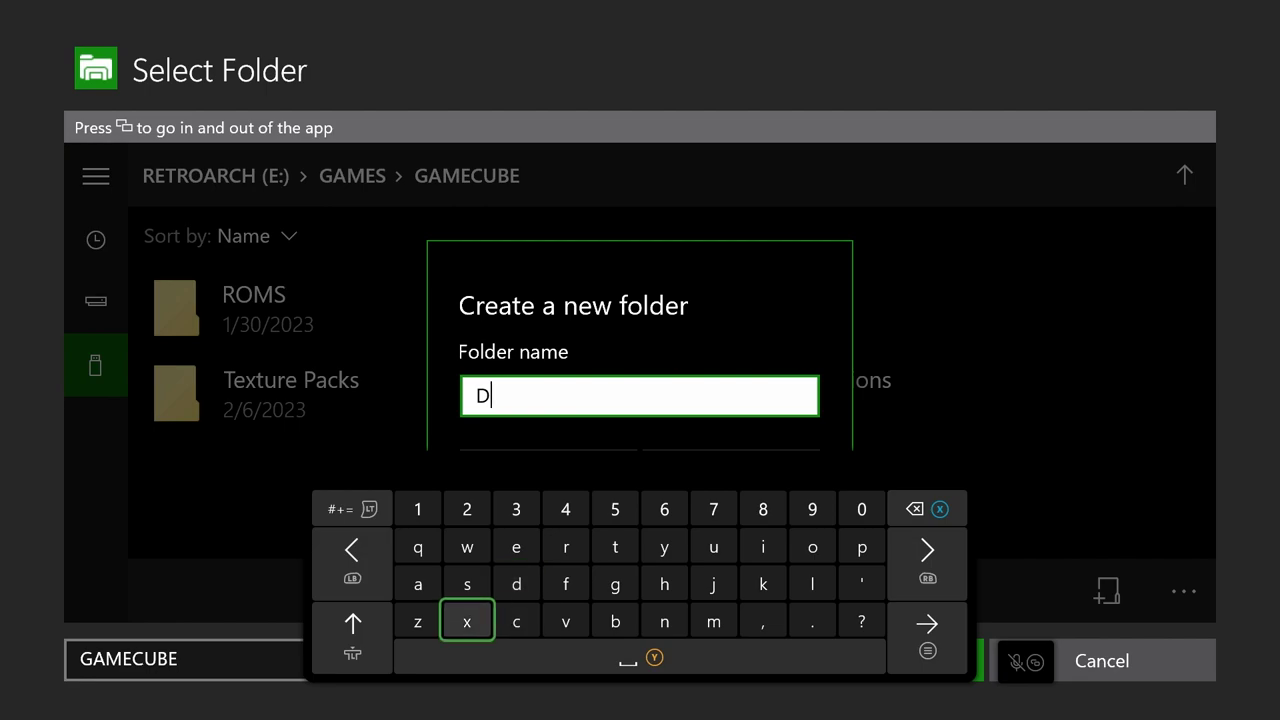
{"action": "key", "text": "shift"}
{"action": "type", "text": "X"}
{"action": "key", "text": "Right"}
{"action": "key", "text": "Right"}
{"action": "key", "text": "Right"}
{"action": "key", "text": "shift"}
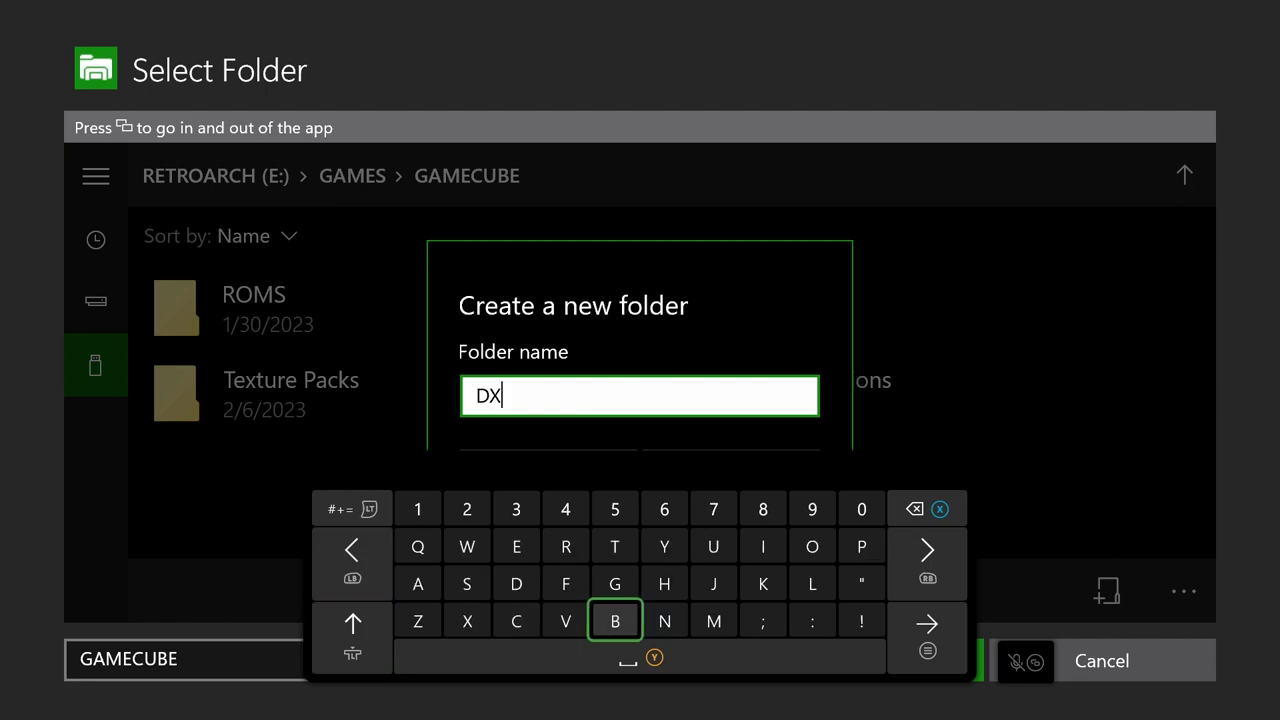
{"action": "type", "text": "Bx"}
{"action": "key", "text": "Return"}
- Choose the new DXBx folder as the Dolphin user folder location
{"action": "key", "text": "Down"}
{"action": "key", "text": "Left"}
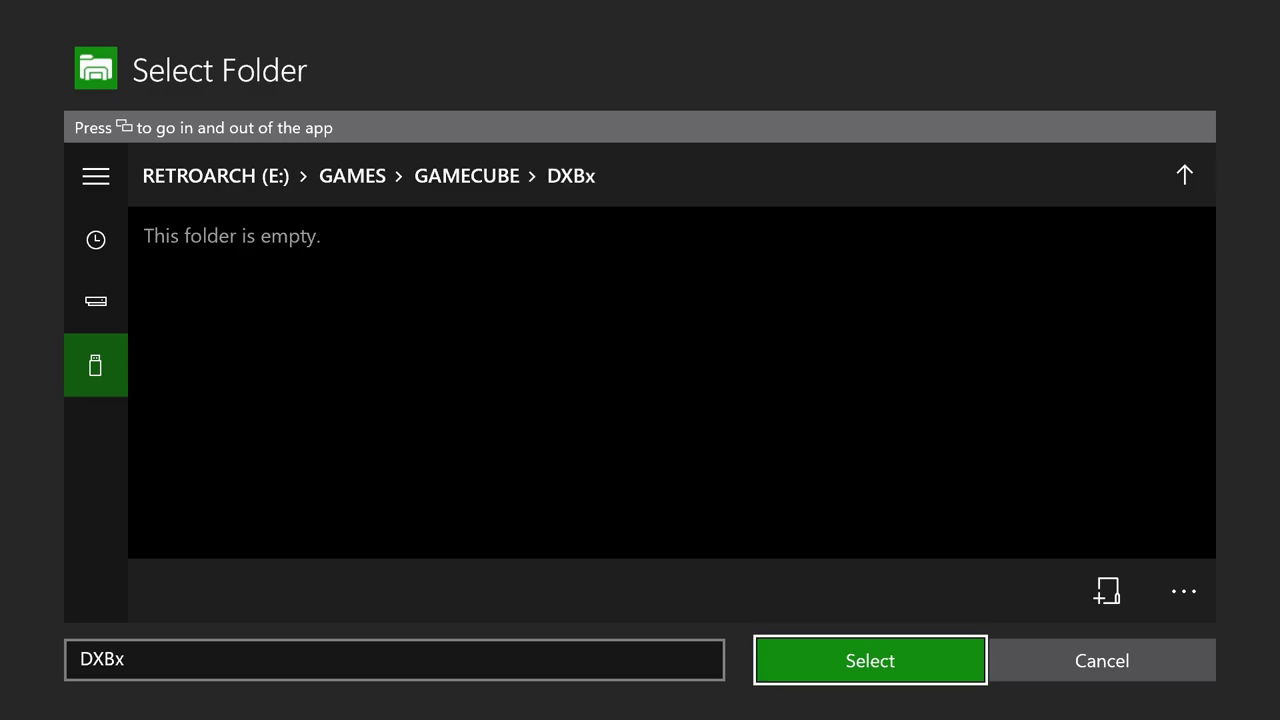
{"action": "key", "text": "Return"}
- Close the Dolphin settings window and return to the emulator's main screen
{"action": "key", "text": "Down"}
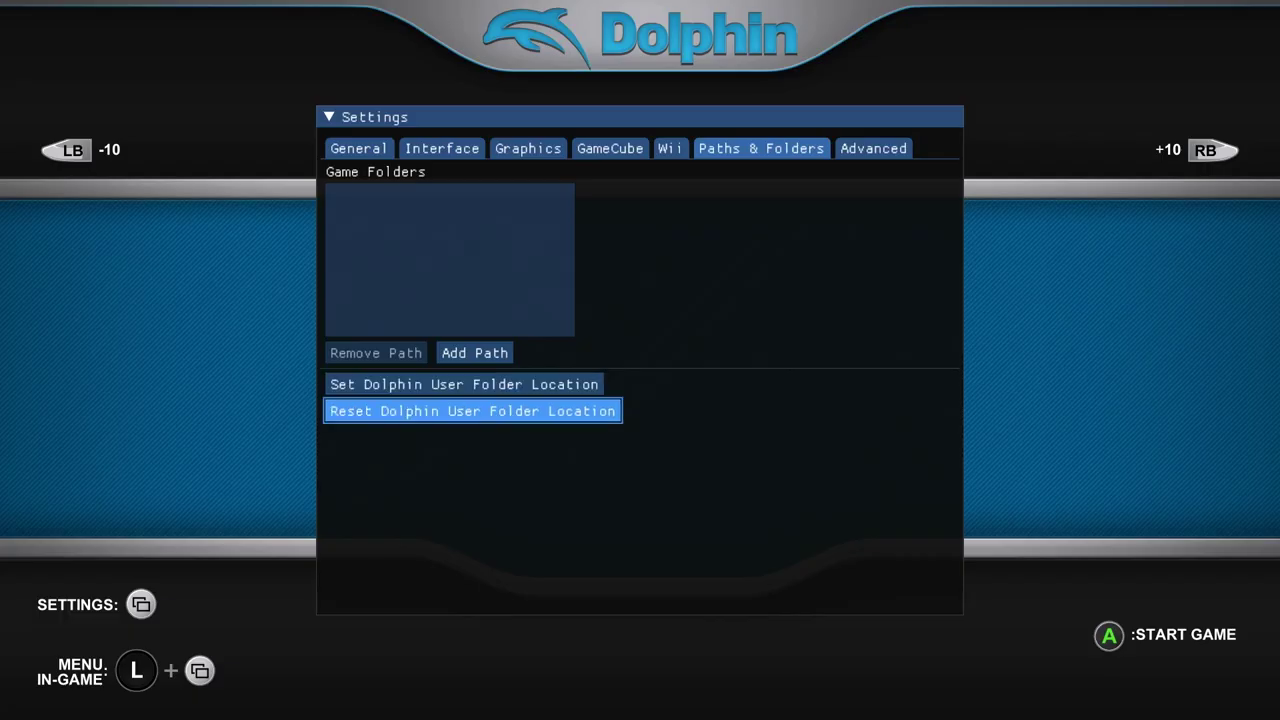
{"action": "key", "text": "Up"}
{"action": "key", "text": "Return"}
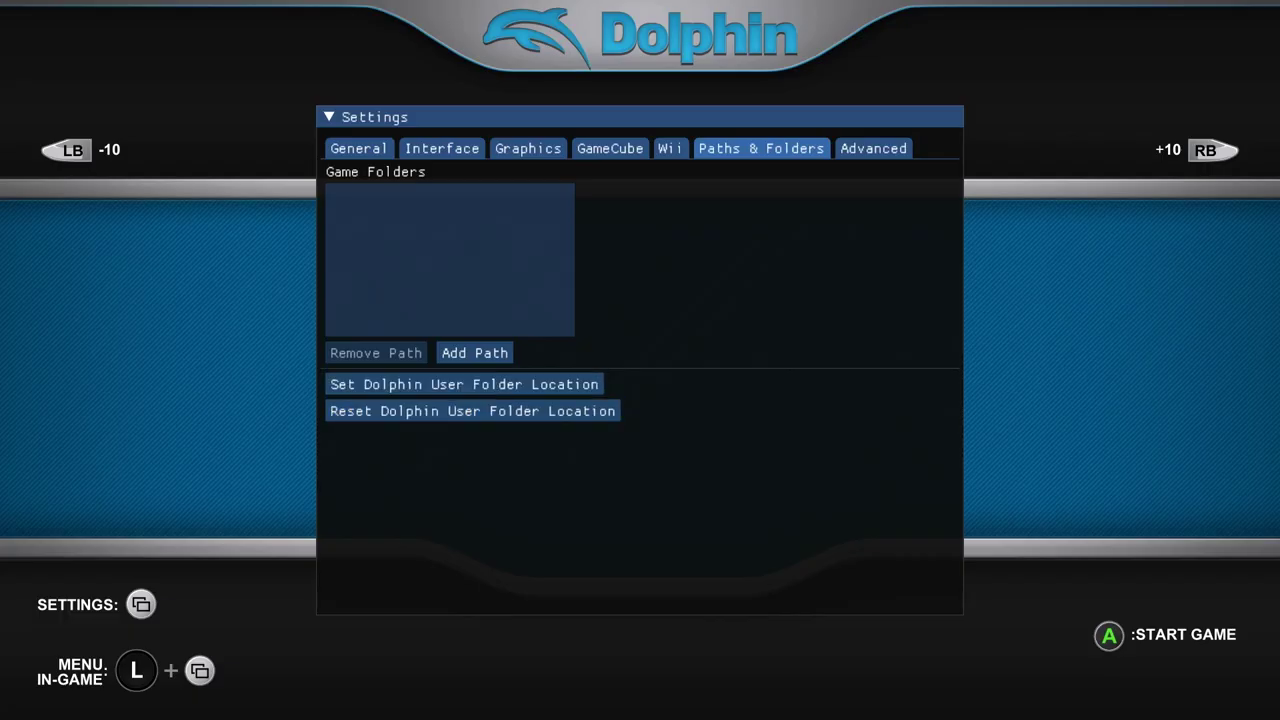
{"action": "key", "text": "Up"}
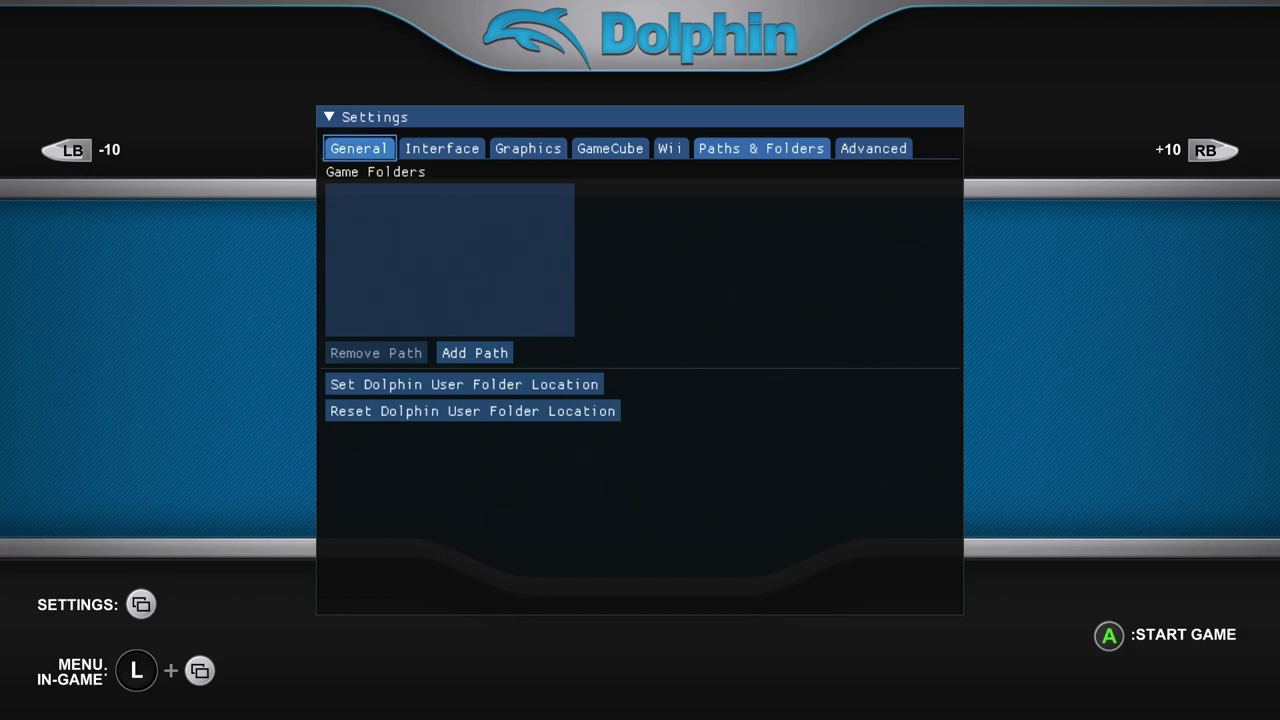
{"action": "key", "text": "Escape"}
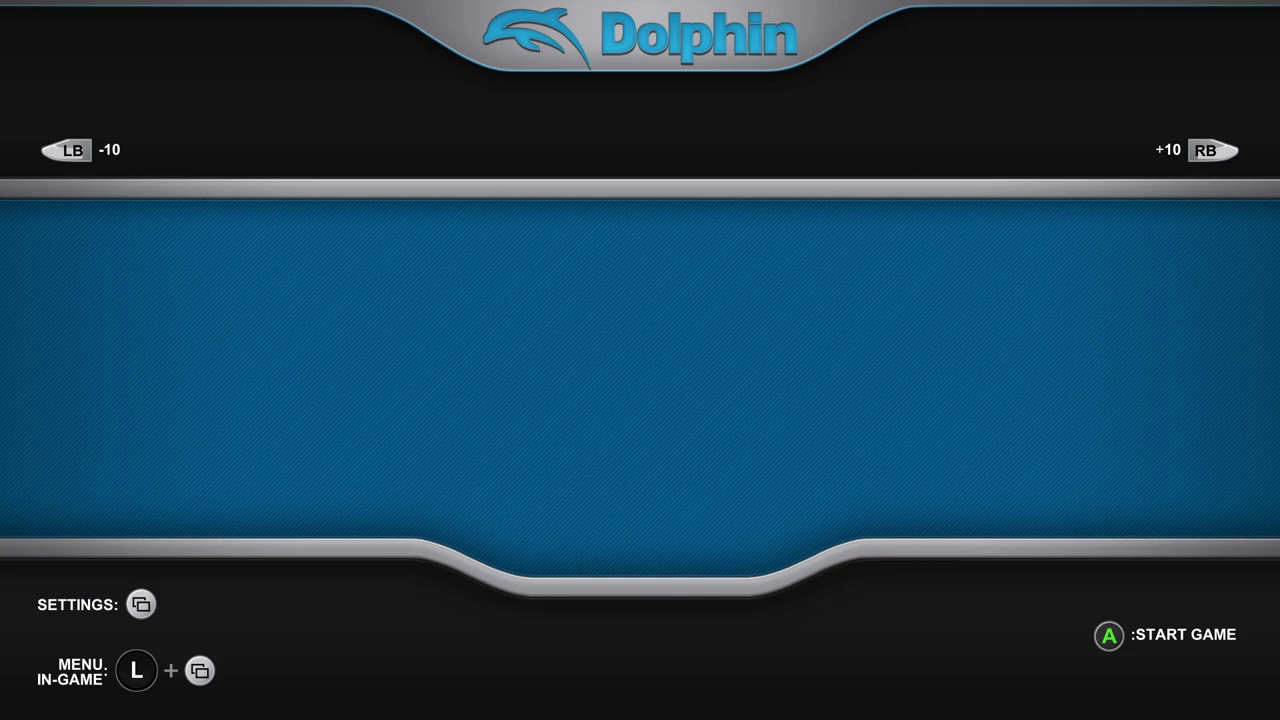
- Quit Dolphin Emulator on the Xbox through the console guide
{"action": "key", "text": "super"}
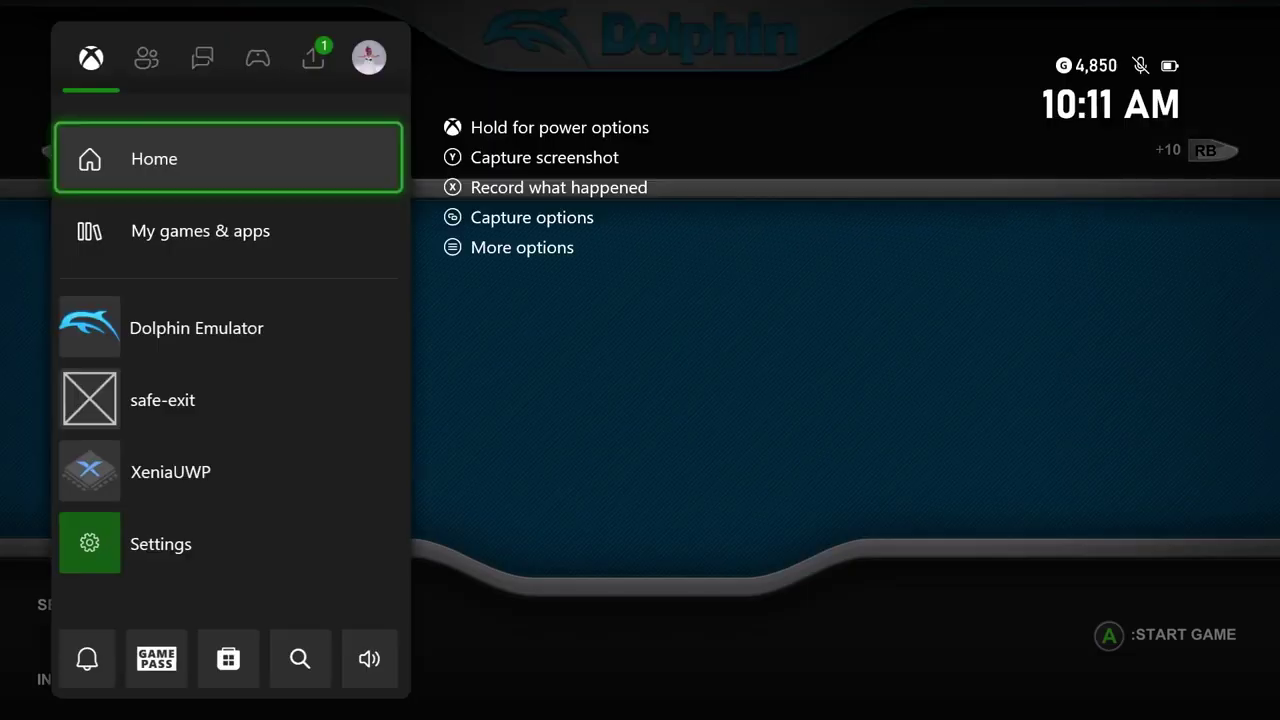
{"action": "key", "text": "Down"}
{"action": "key", "text": "Down"}
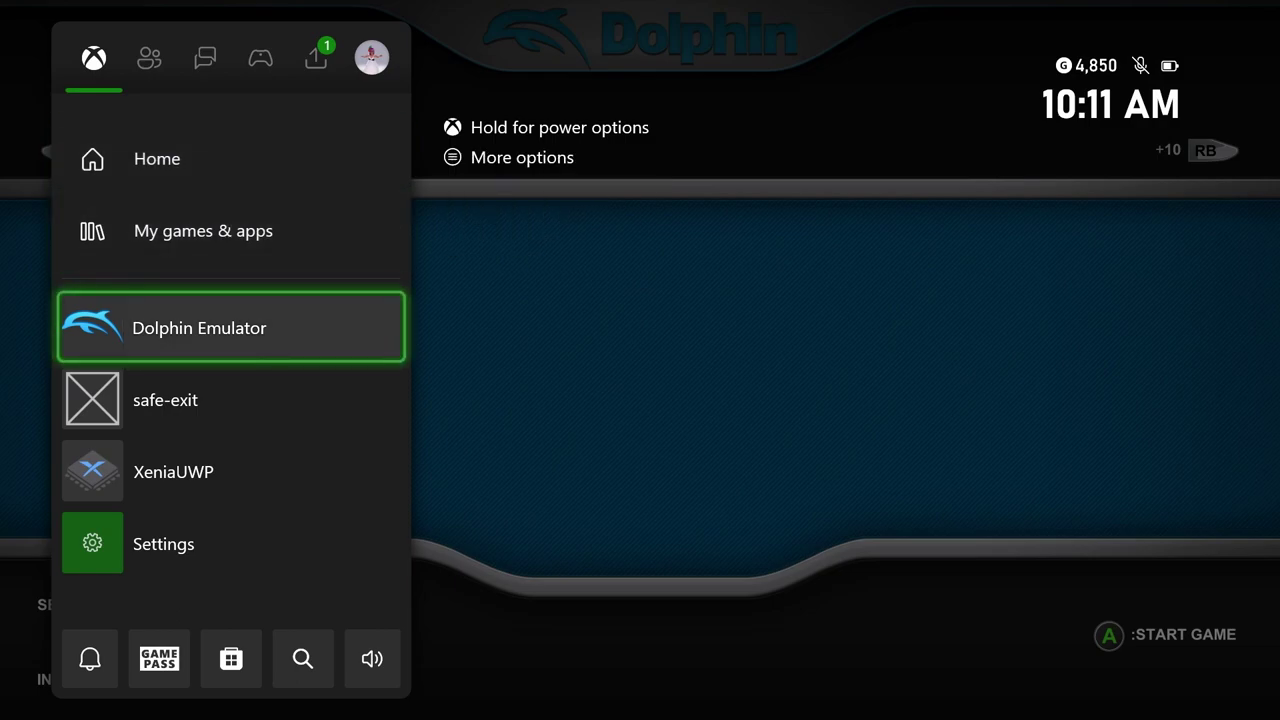
{"action": "key", "text": "Menu"}
{"action": "key", "text": "Down"}
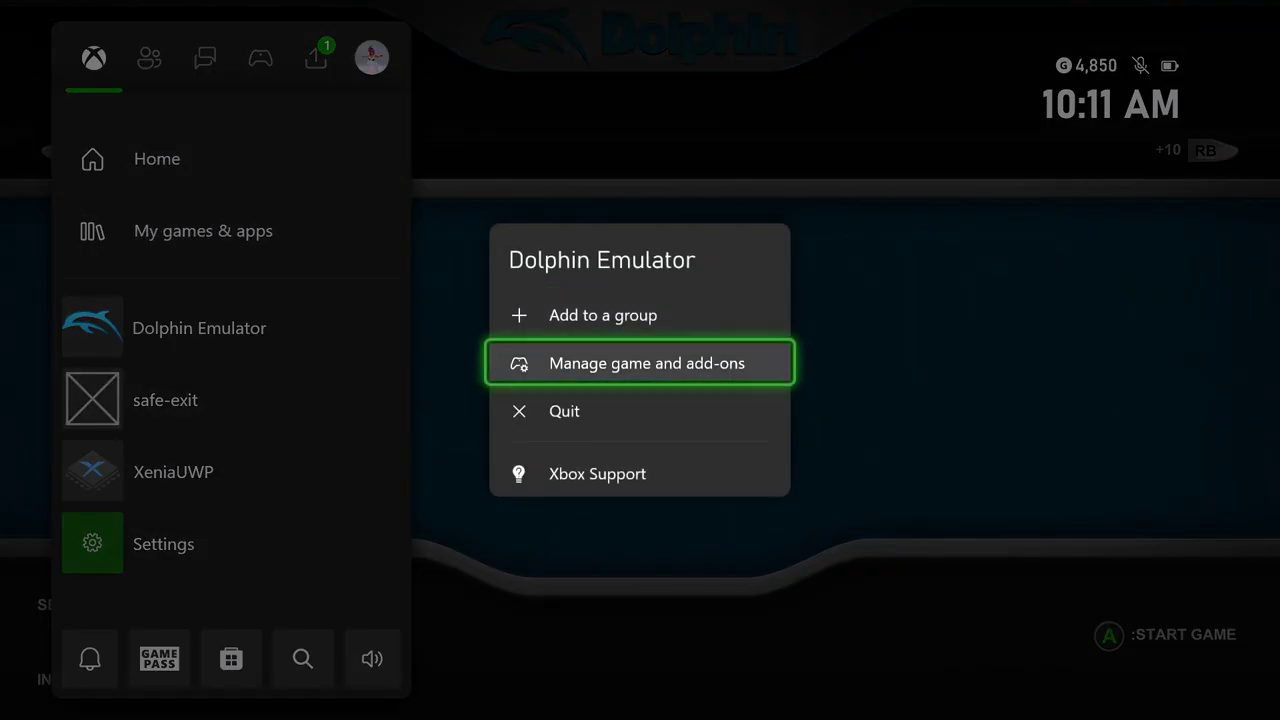
{"action": "key", "text": "Down"}
{"action": "key", "text": "Return"}
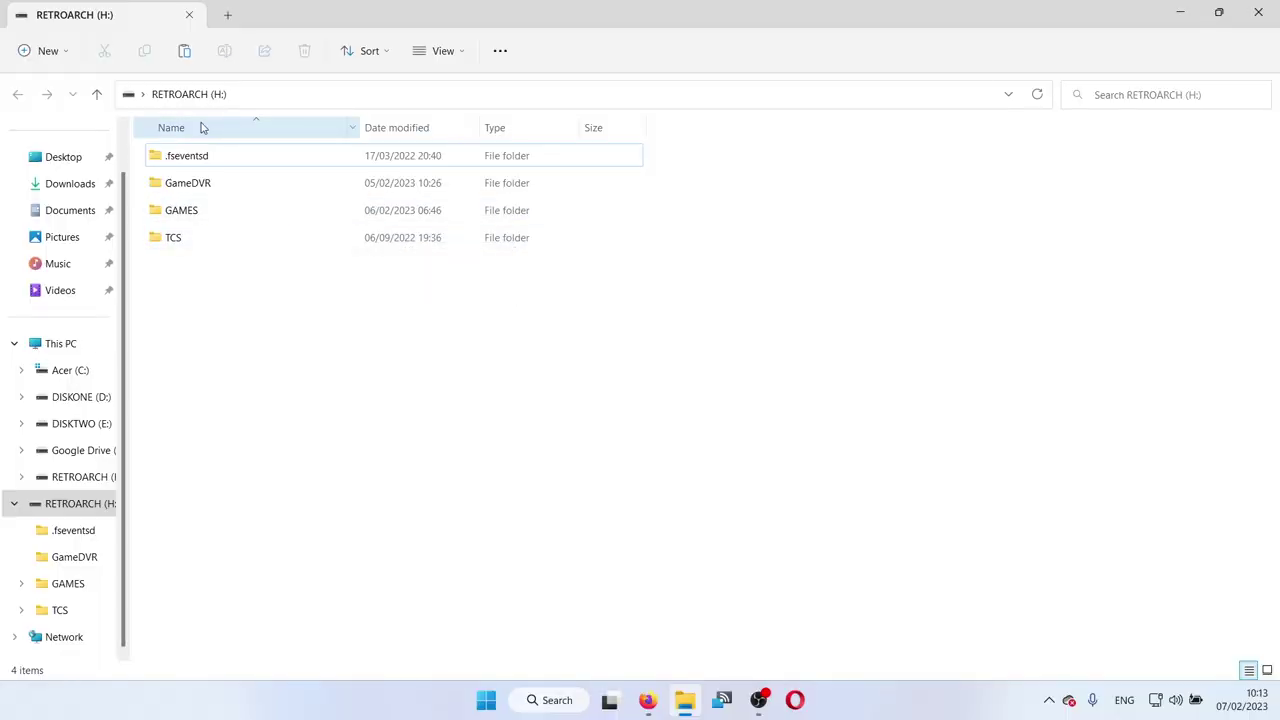
- On the PC, open GAMES > GAMECUBE > DXBx on the RETROARCH (H:) drive and examine its generated folders, including Config
{"action": "double_click", "coordinate": [200, 222]}
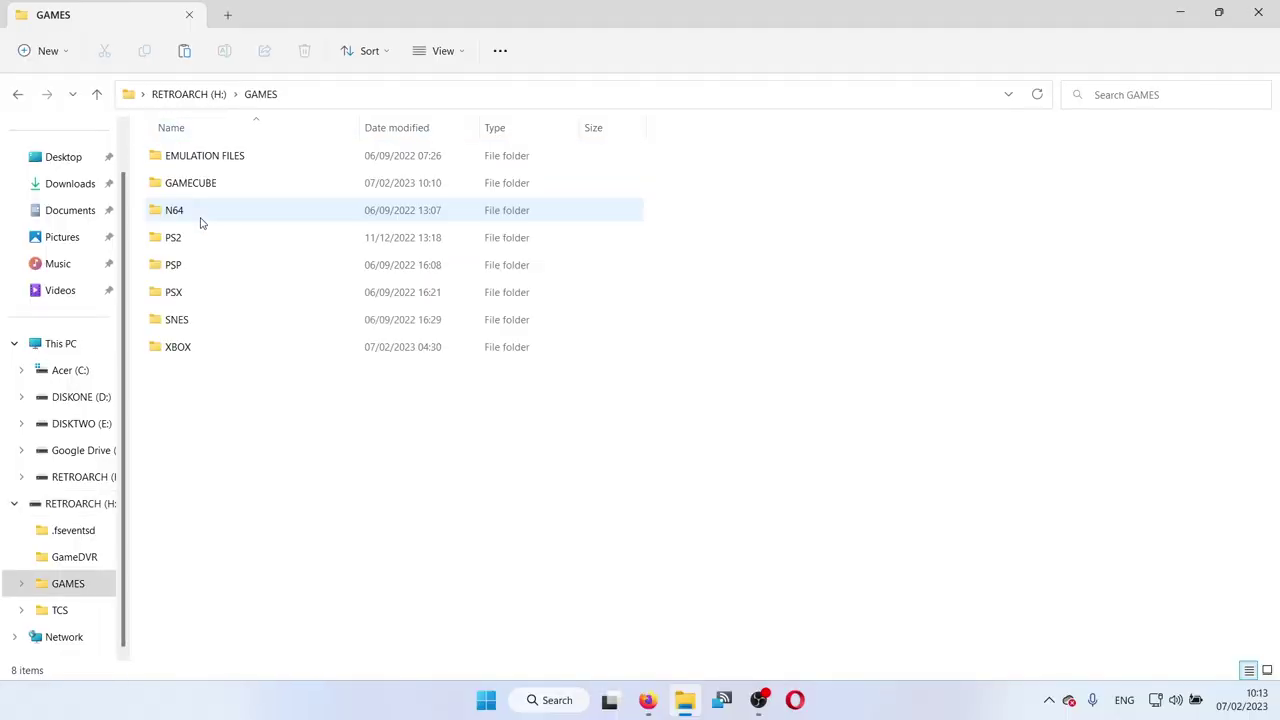
{"action": "double_click", "coordinate": [200, 185]}
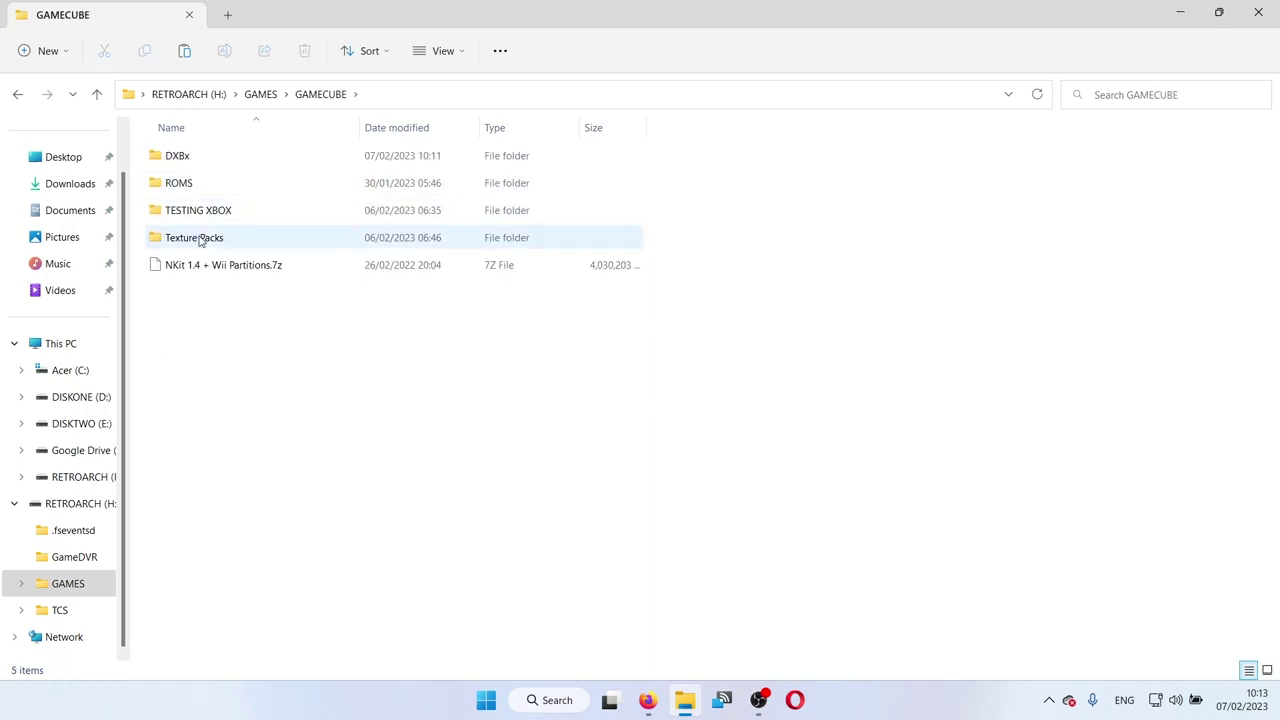
{"action": "left_click", "coordinate": [201, 160]}
{"action": "double_click", "coordinate": [201, 160]}
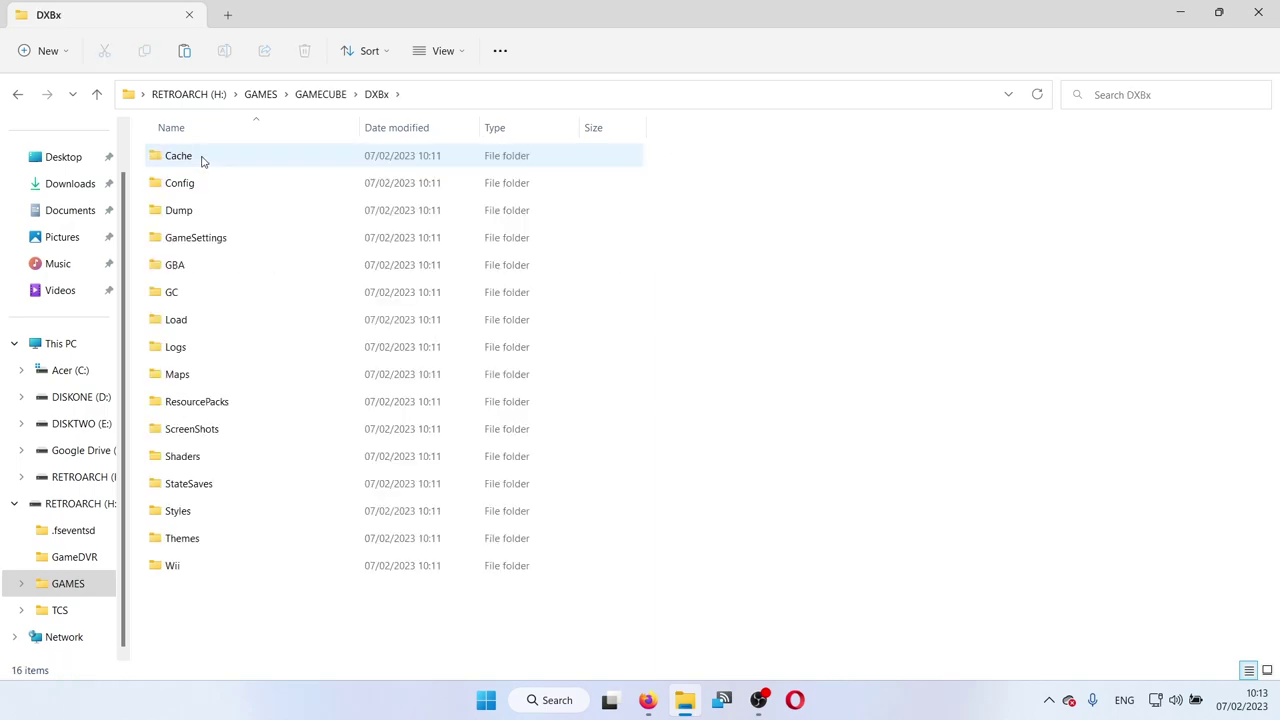
{"action": "double_click", "coordinate": [243, 187]}
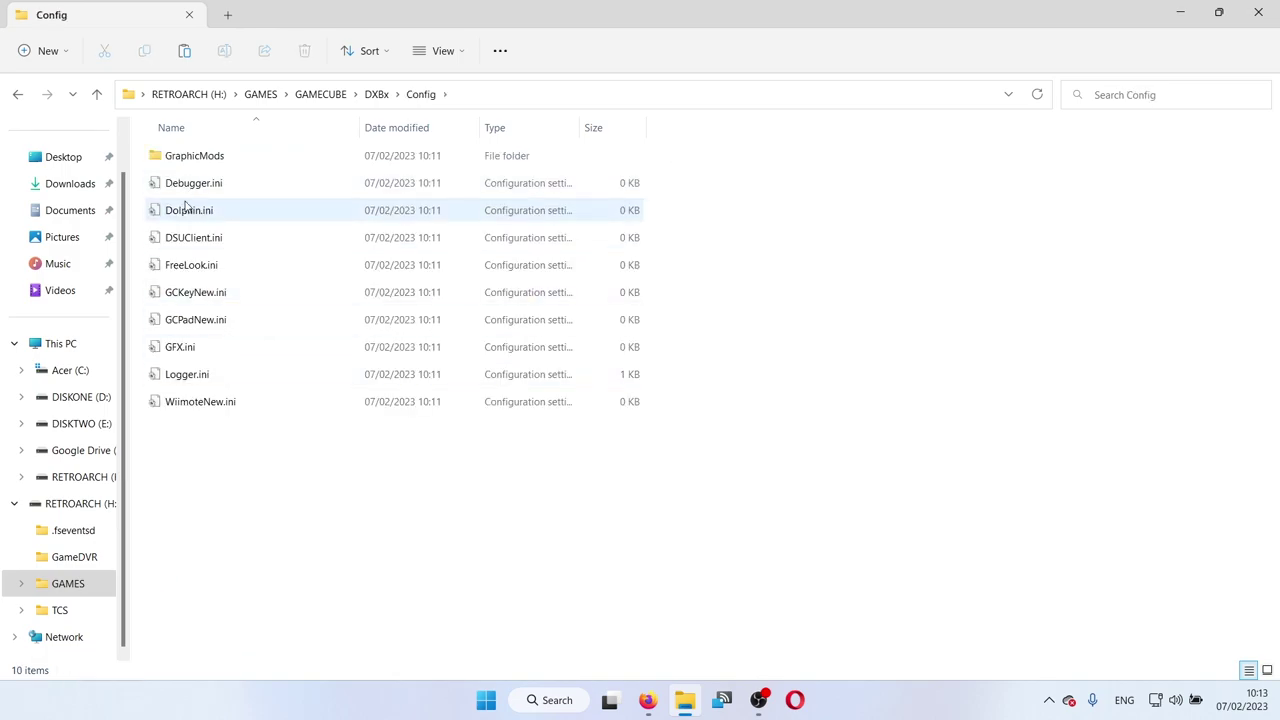
{"action": "left_click", "coordinate": [97, 94]}
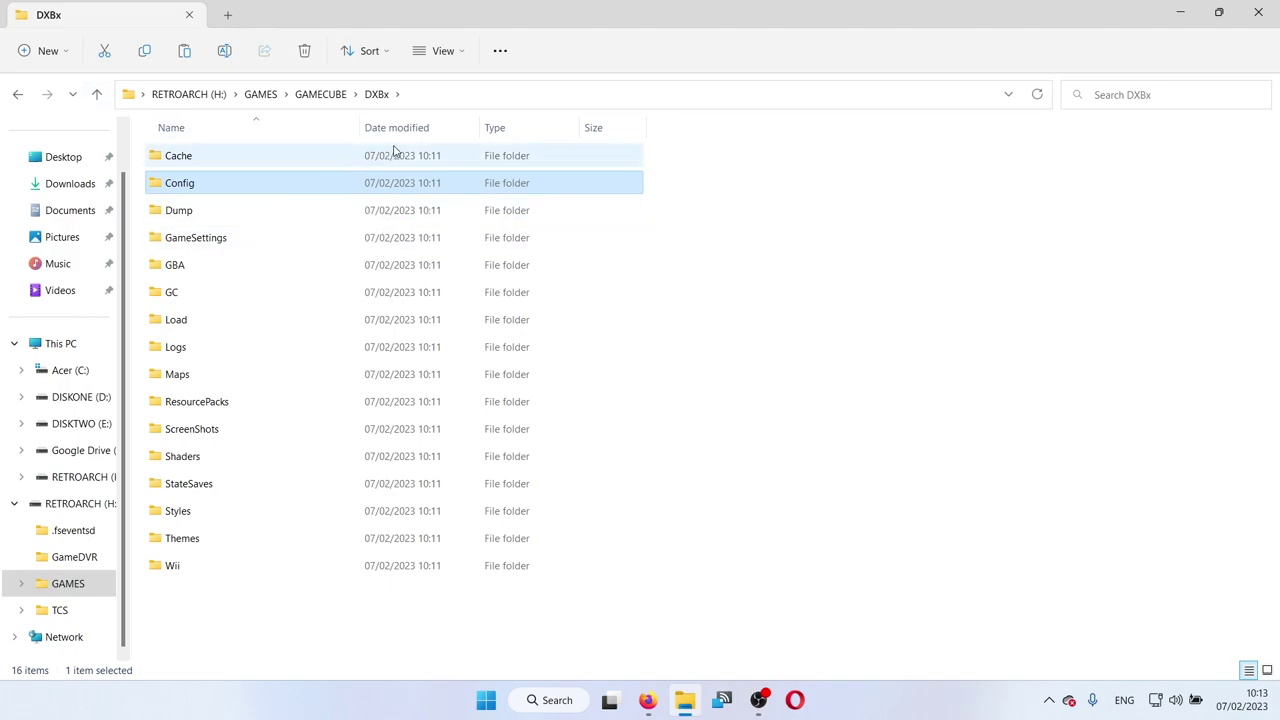
- Switch to Firefox and download the Windows x64 build of Dolphin beta 5.0-17995, reviewing the other versions on the page
{"action": "key", "text": "alt+Tab"}
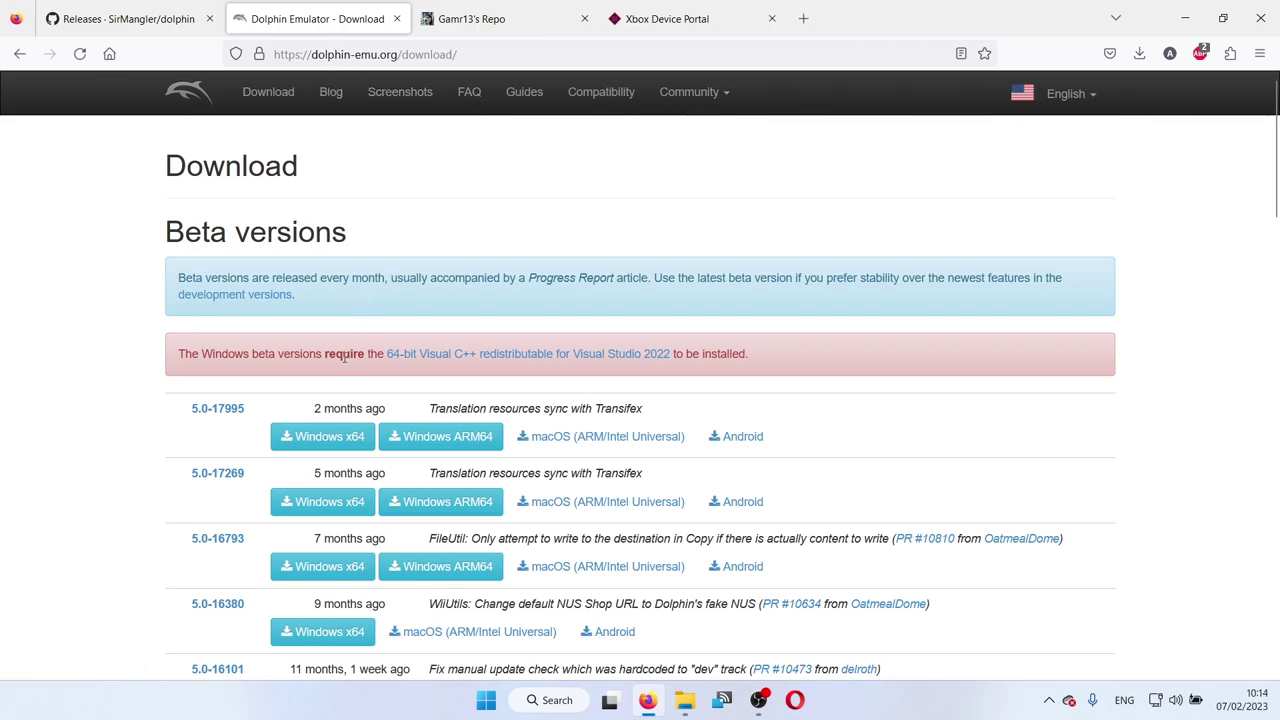
{"action": "left_click", "coordinate": [322, 437]}
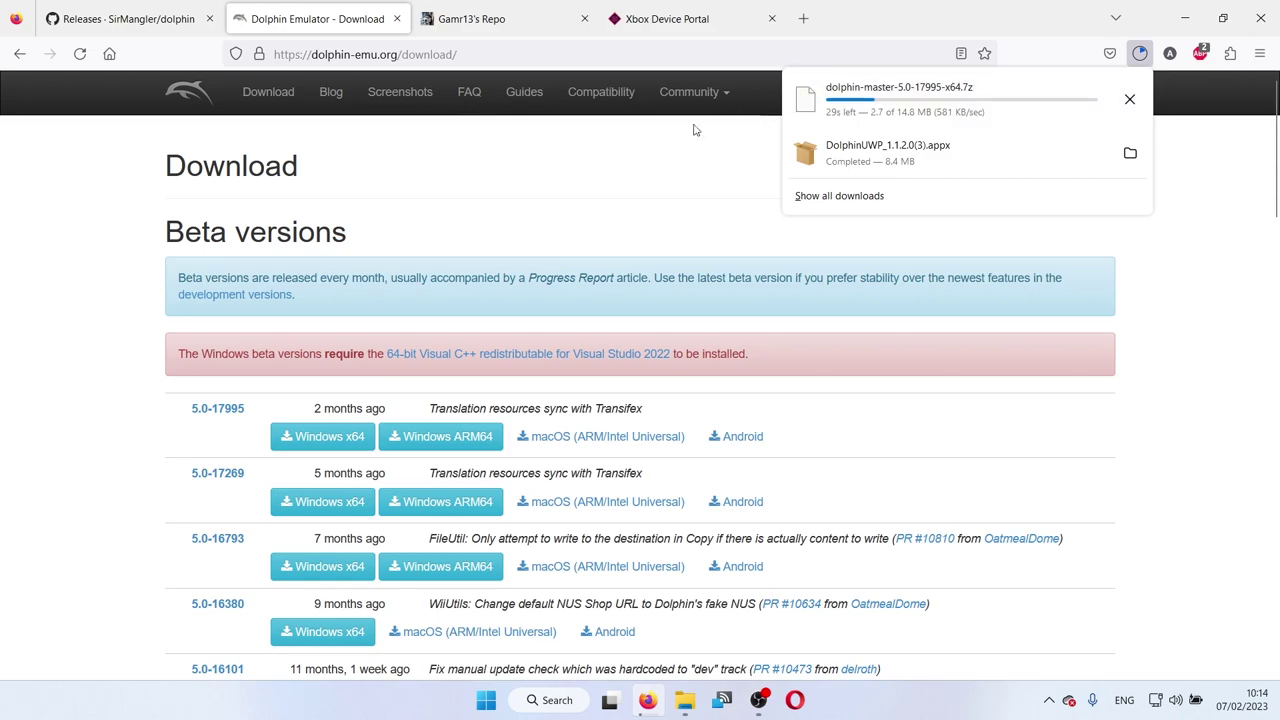
{"action": "left_click_drag", "start_coordinate": [157, 233], "coordinate": [383, 241]}
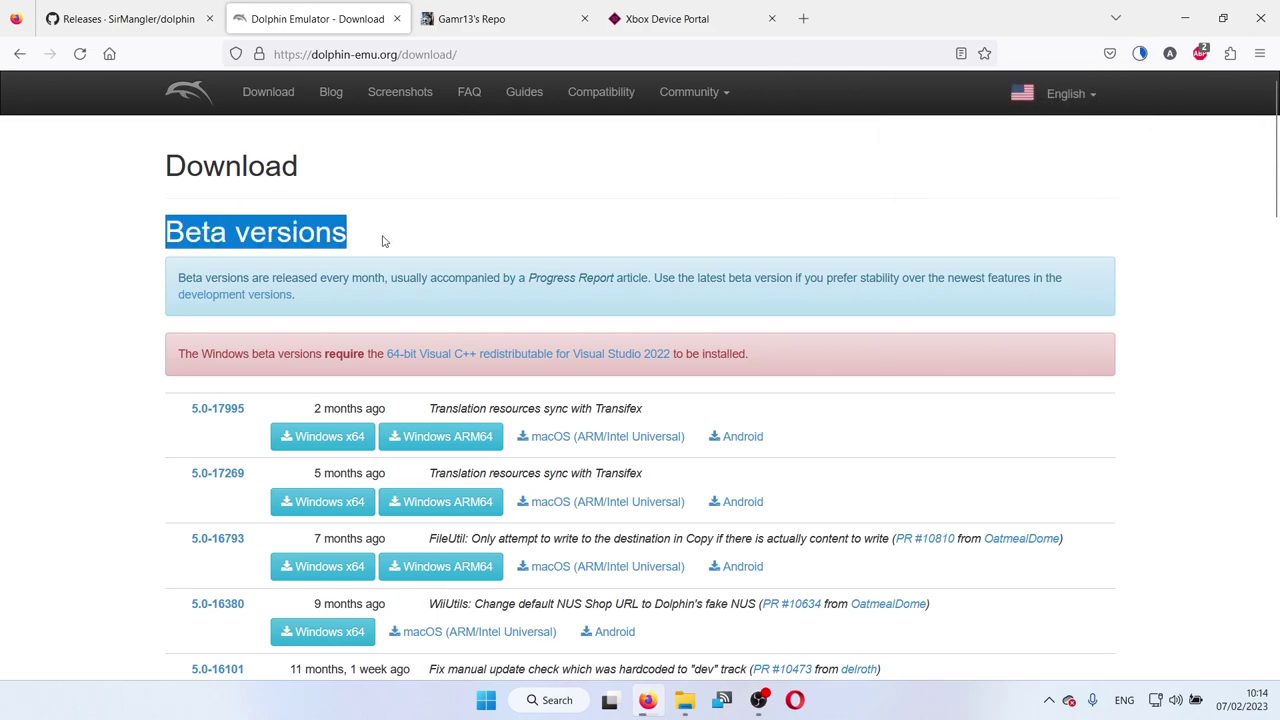
{"action": "scroll", "coordinate": [624, 161], "scroll_direction": "down", "scroll_amount": 20}
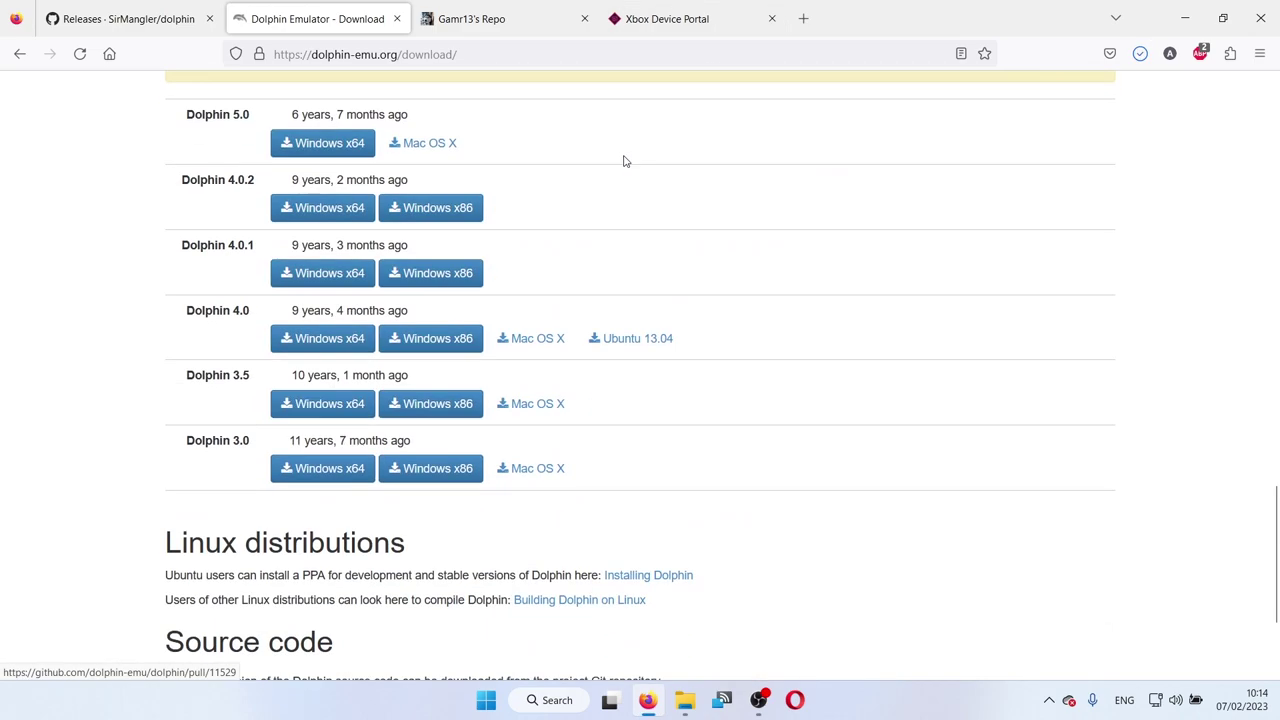
{"action": "scroll", "coordinate": [624, 161], "scroll_direction": "up", "scroll_amount": 12}
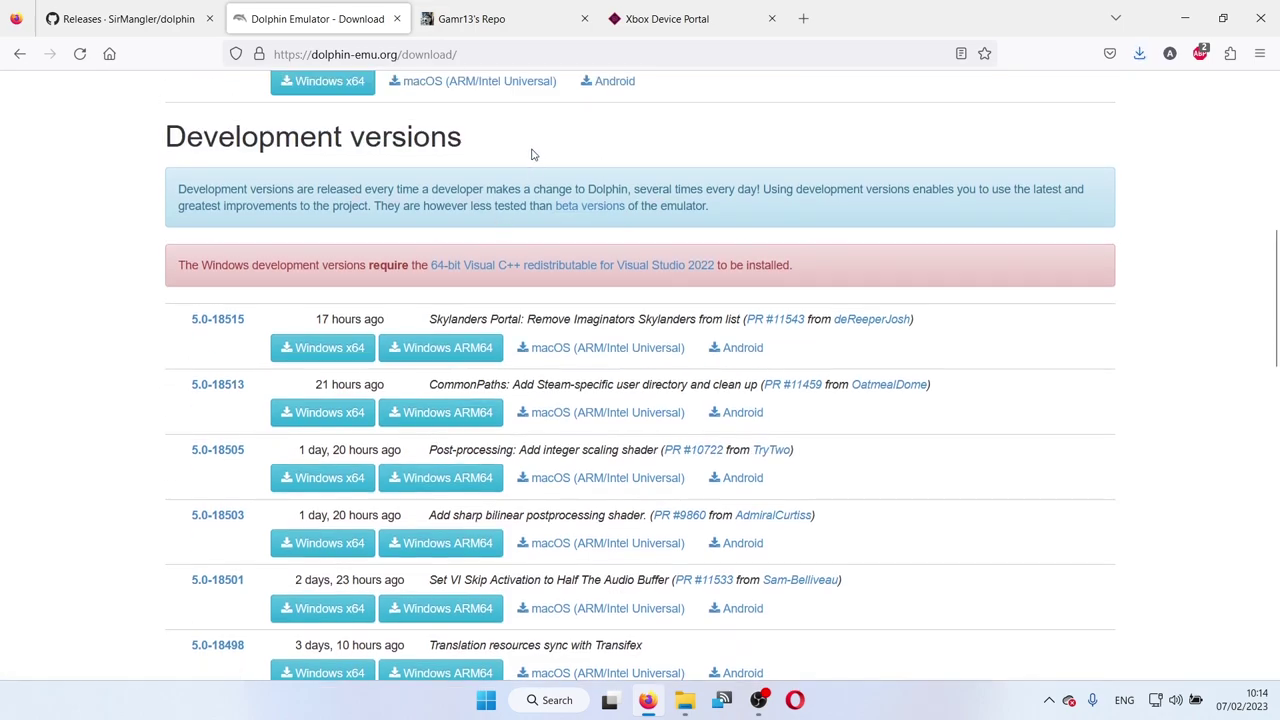
{"action": "scroll", "coordinate": [525, 162], "scroll_direction": "up", "scroll_amount": 6}
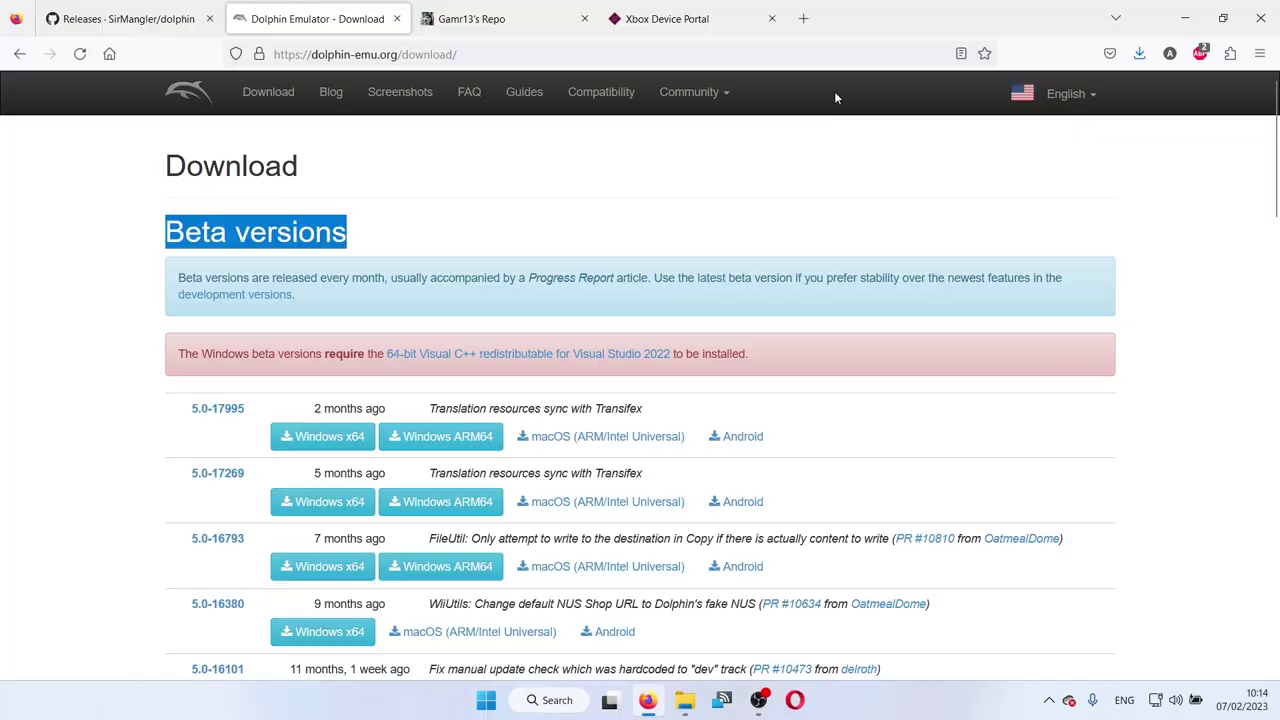
- Place the downloaded dolphin-master-5.0-17995-x64.7z in an empty desktop area and extract it there with 7-Zip
{"action": "left_click", "coordinate": [1185, 18]}
{"action": "left_click_drag", "start_coordinate": [420, 63], "coordinate": [590, 165]}
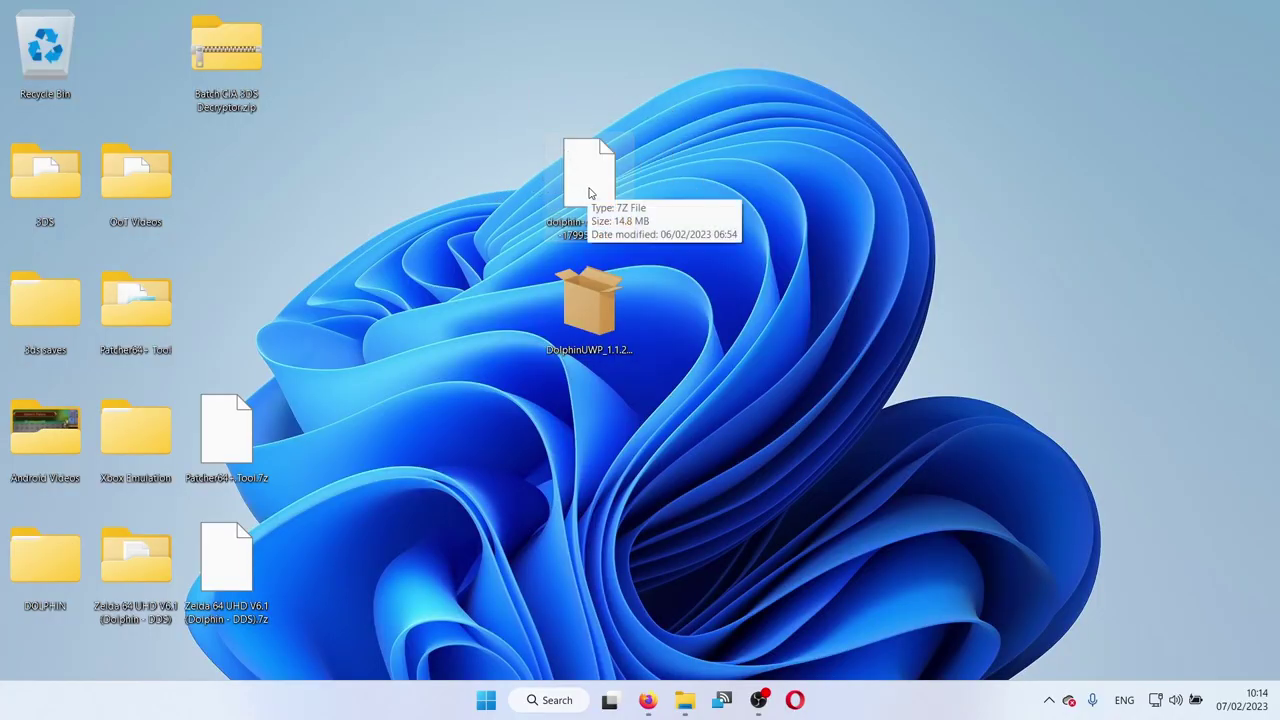
{"action": "right_click", "coordinate": [589, 193]}
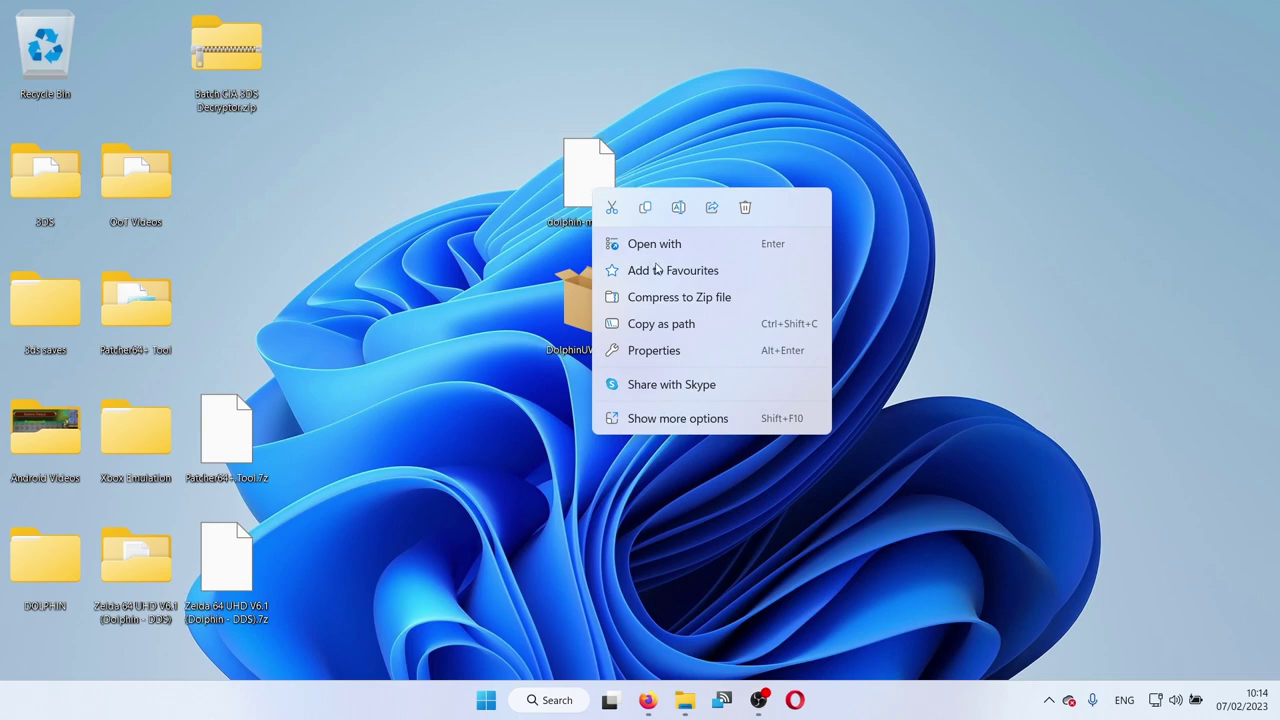
{"action": "left_click", "coordinate": [713, 421]}
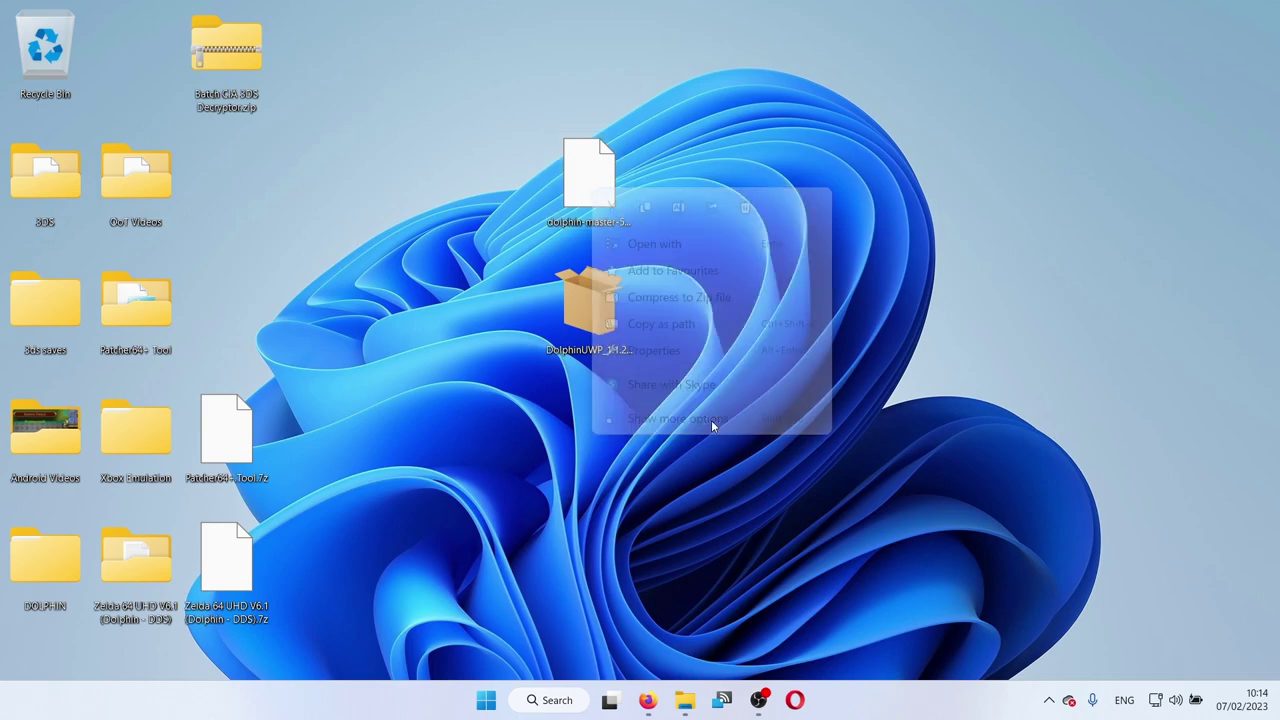
{"action": "mouse_move", "coordinate": [784, 177]}
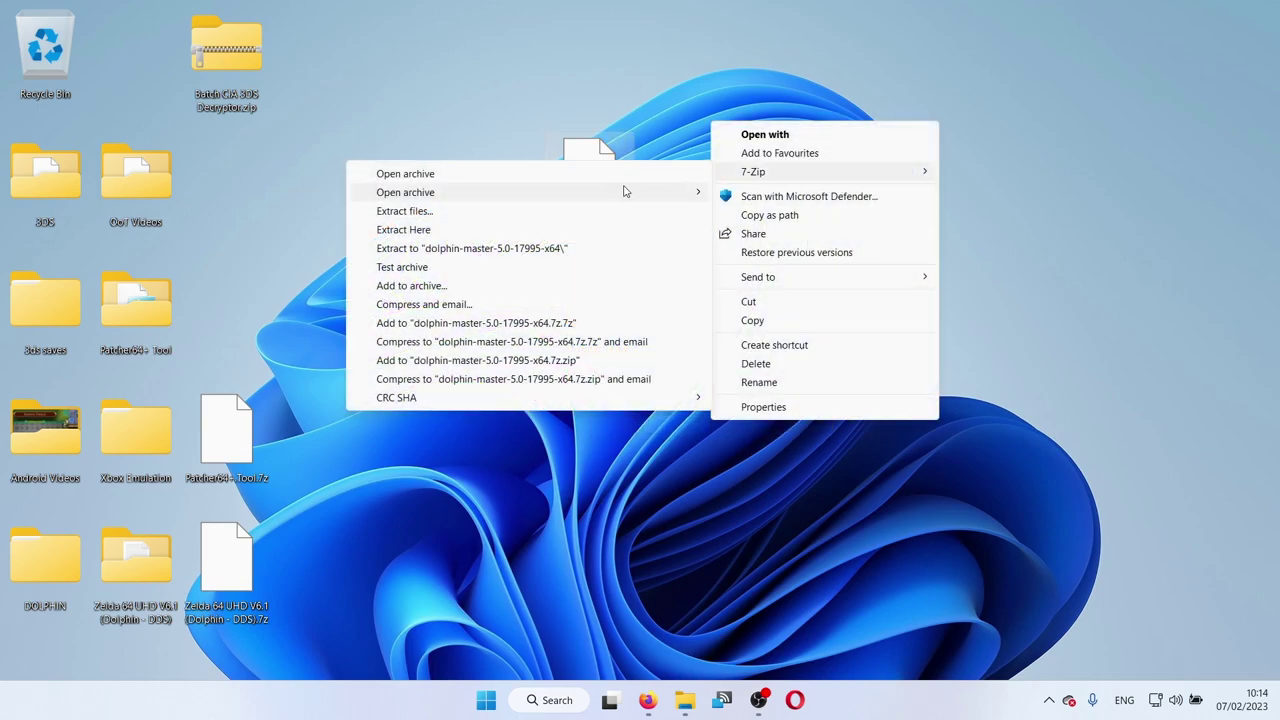
{"action": "left_click", "coordinate": [530, 238]}
- Move the extracted Dolphin-x64 folder beside its archive and launch Dolphin.exe from it
{"action": "left_click_drag", "start_coordinate": [136, 43], "coordinate": [753, 171]}
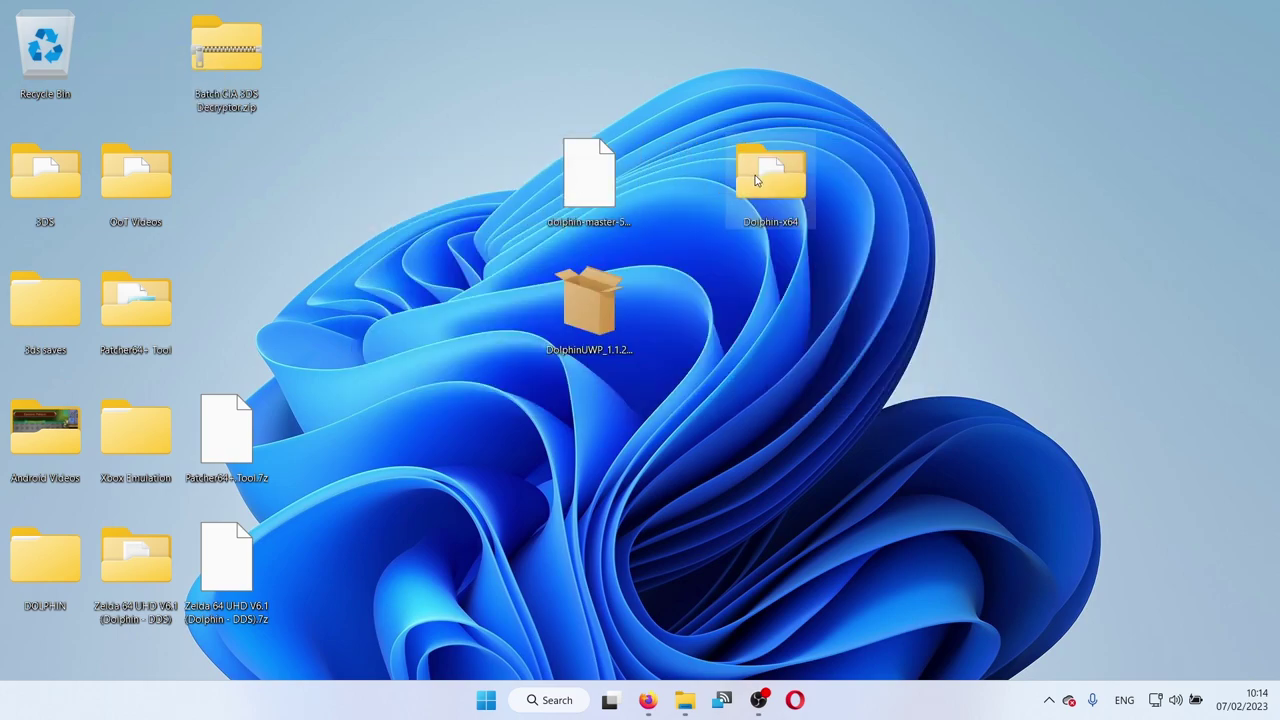
{"action": "double_click", "coordinate": [755, 178]}
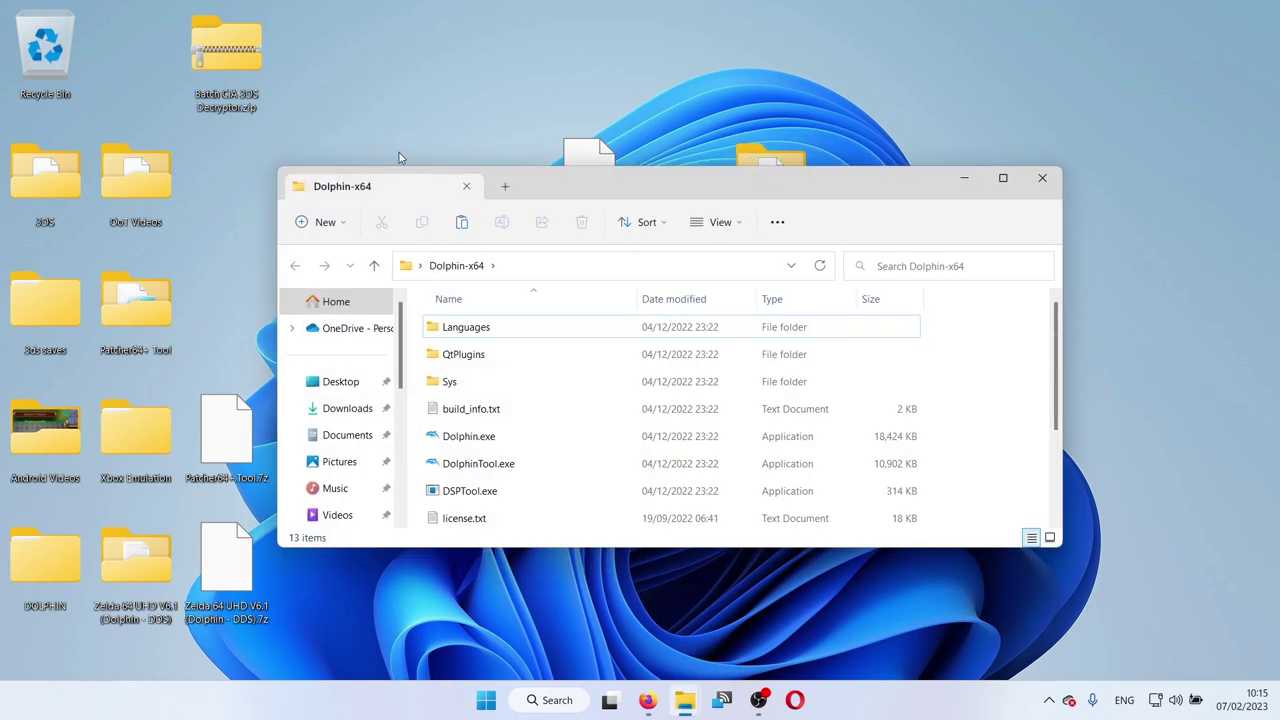
{"action": "double_click", "coordinate": [484, 443]}
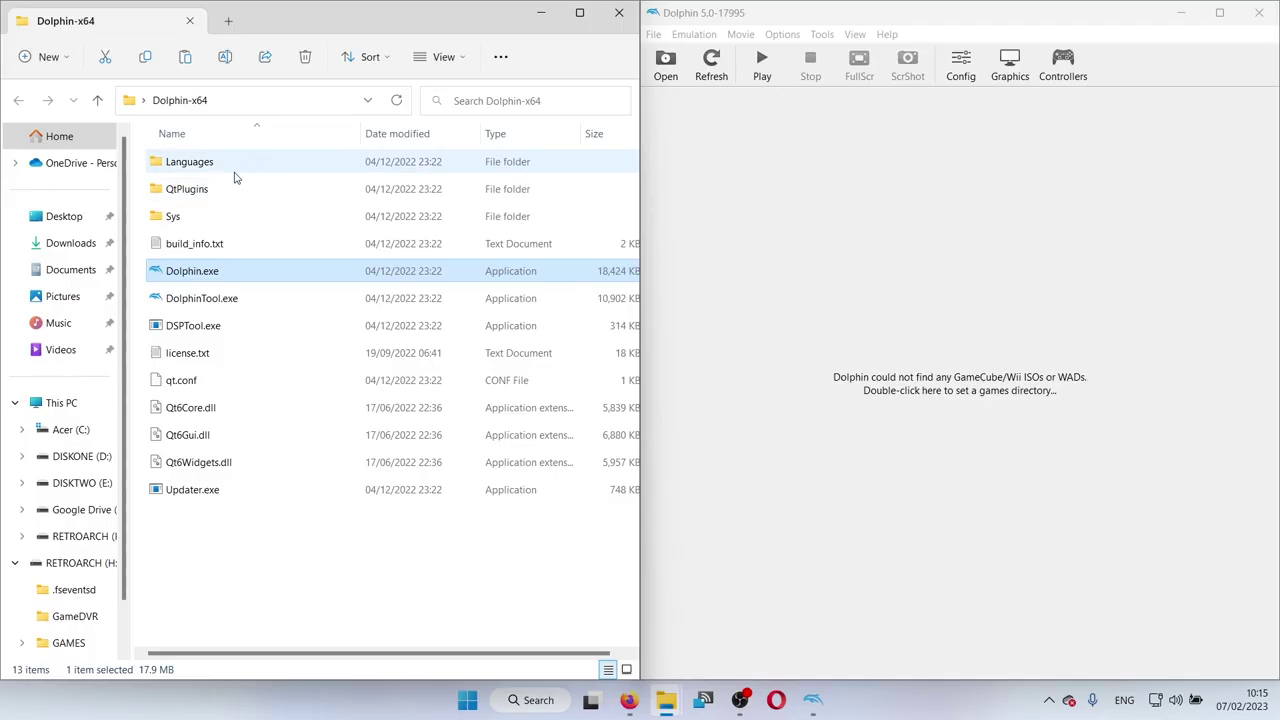
- Examine the contents of the Dolphin Emulator folder in Documents, then minimize the file window
{"action": "left_click", "coordinate": [80, 267]}
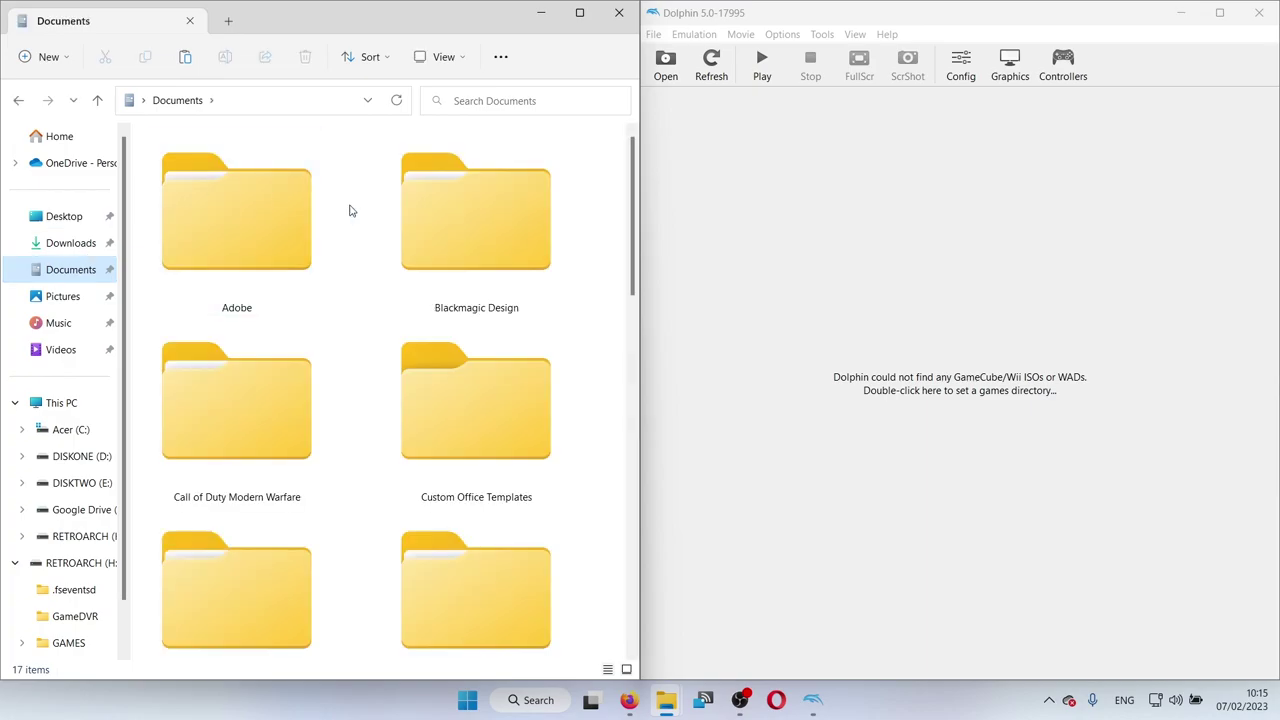
{"action": "scroll", "coordinate": [380, 251], "scroll_direction": "down", "scroll_amount": 5}
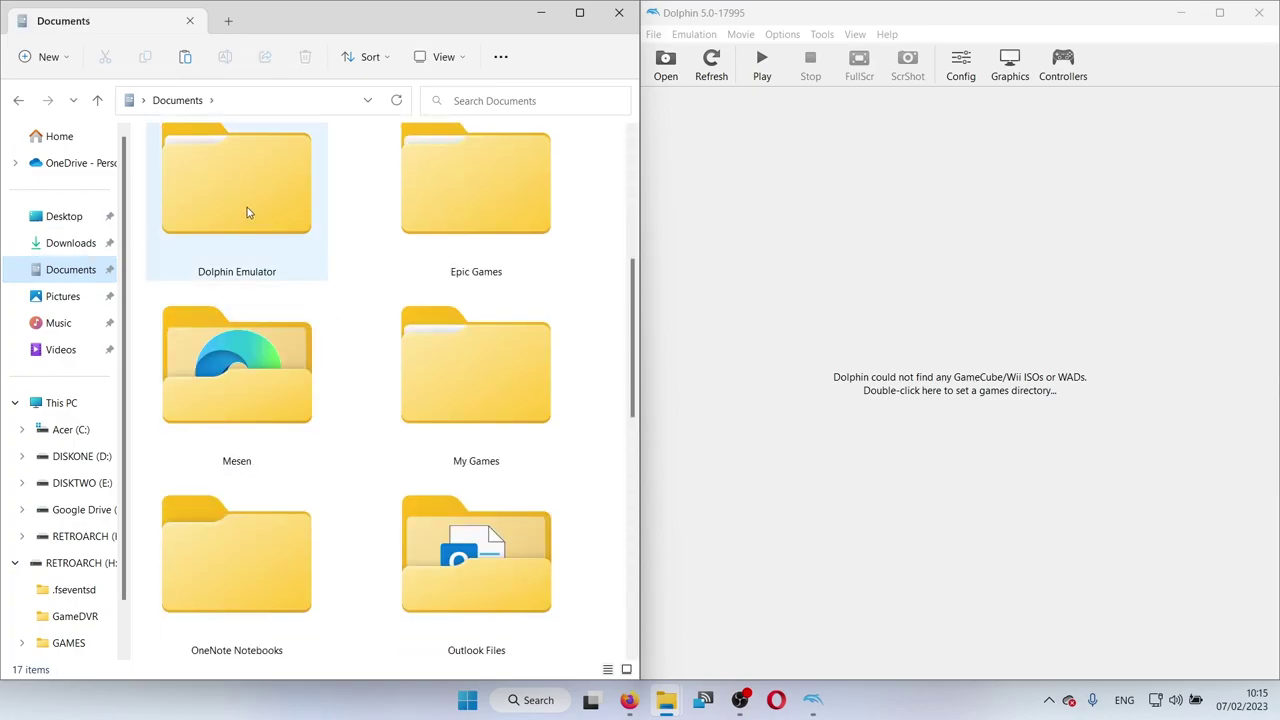
{"action": "double_click", "coordinate": [247, 212]}
{"action": "key", "text": "ctrl+a"}
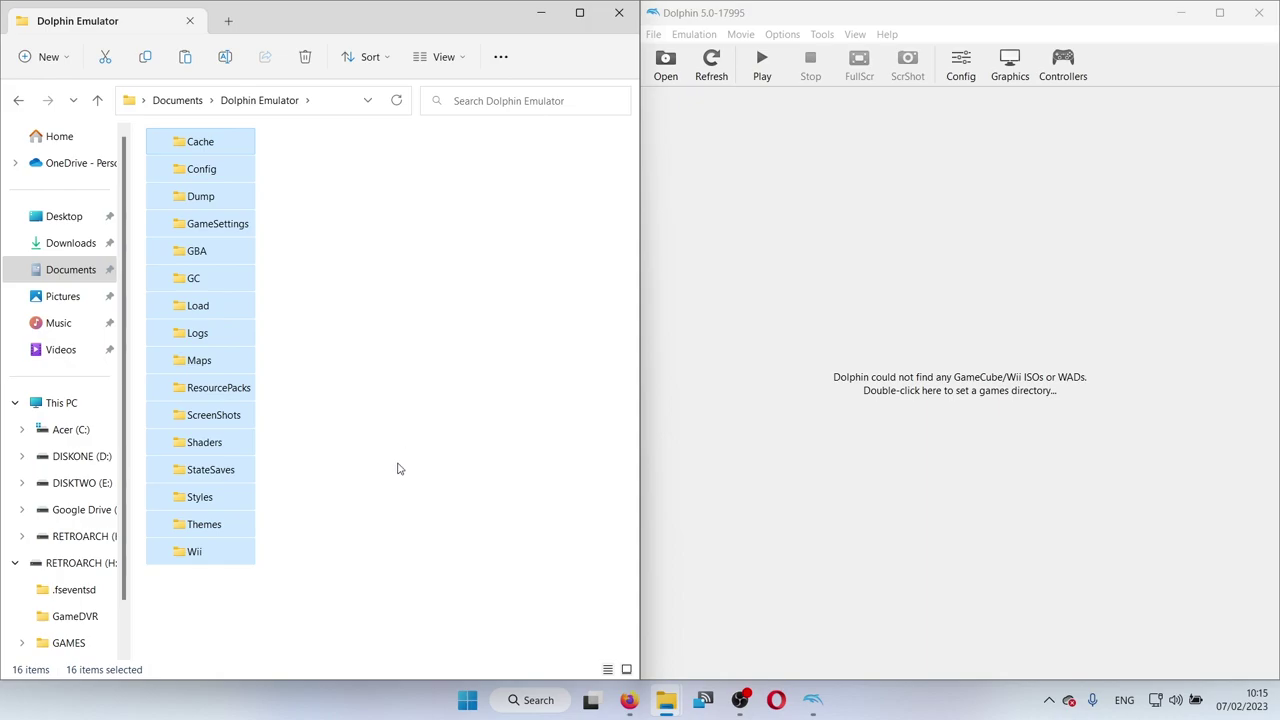
{"action": "left_click", "coordinate": [540, 12]}
- Maximize Dolphin and configure its general settings: enable cheats, turn off showing the current game on Discord, and set the fallback region to NTSC-U
{"action": "left_click_drag", "start_coordinate": [850, 12], "coordinate": [476, 4]}
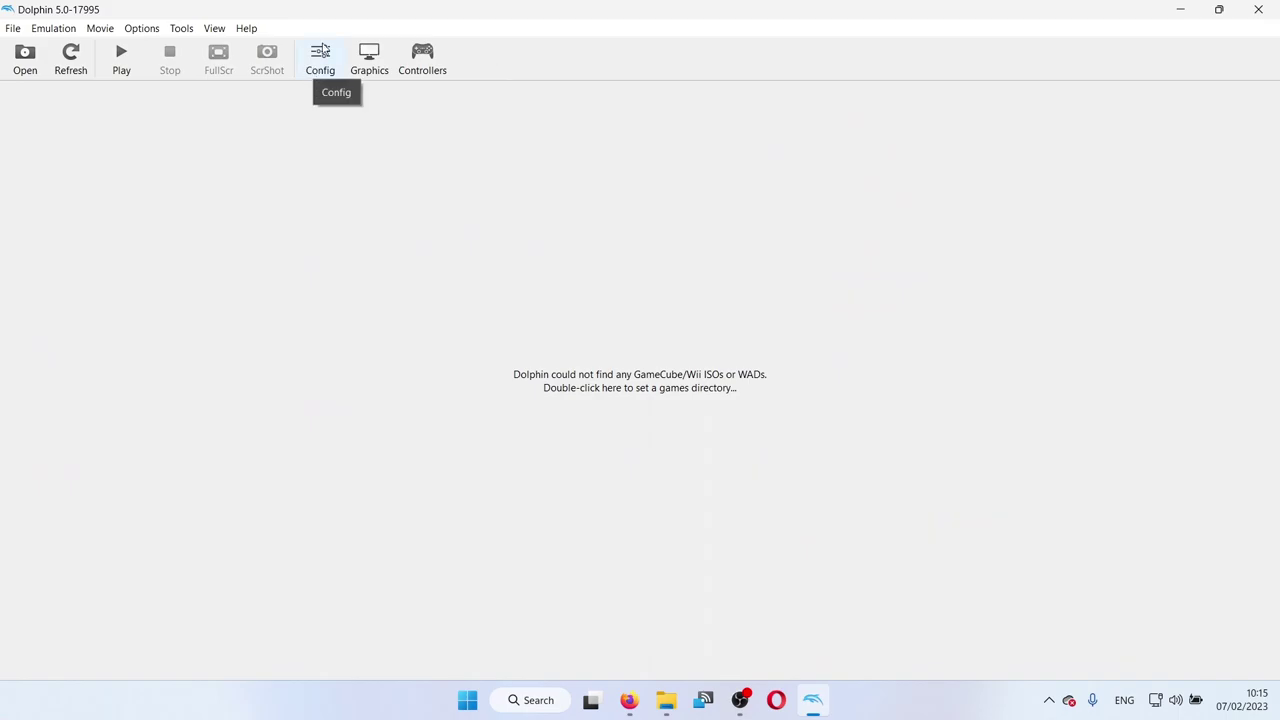
{"action": "left_click", "coordinate": [323, 56]}
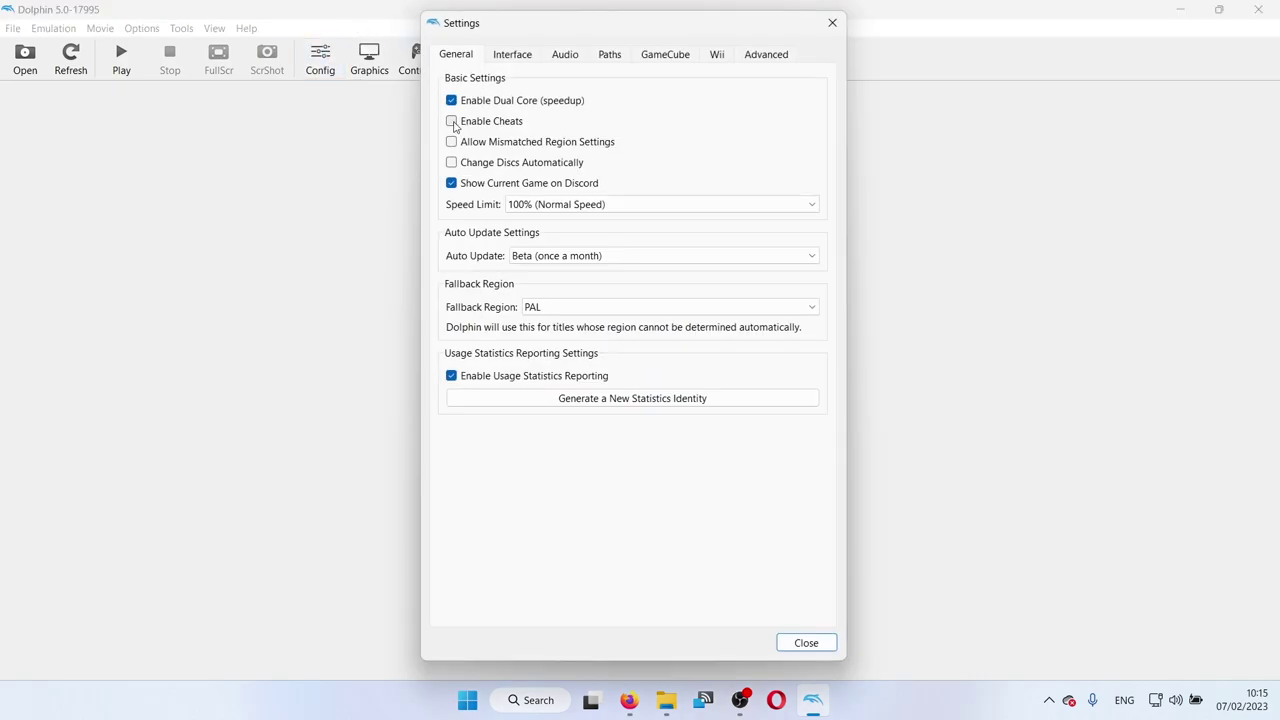
{"action": "left_click", "coordinate": [451, 183]}
{"action": "left_click", "coordinate": [571, 307]}
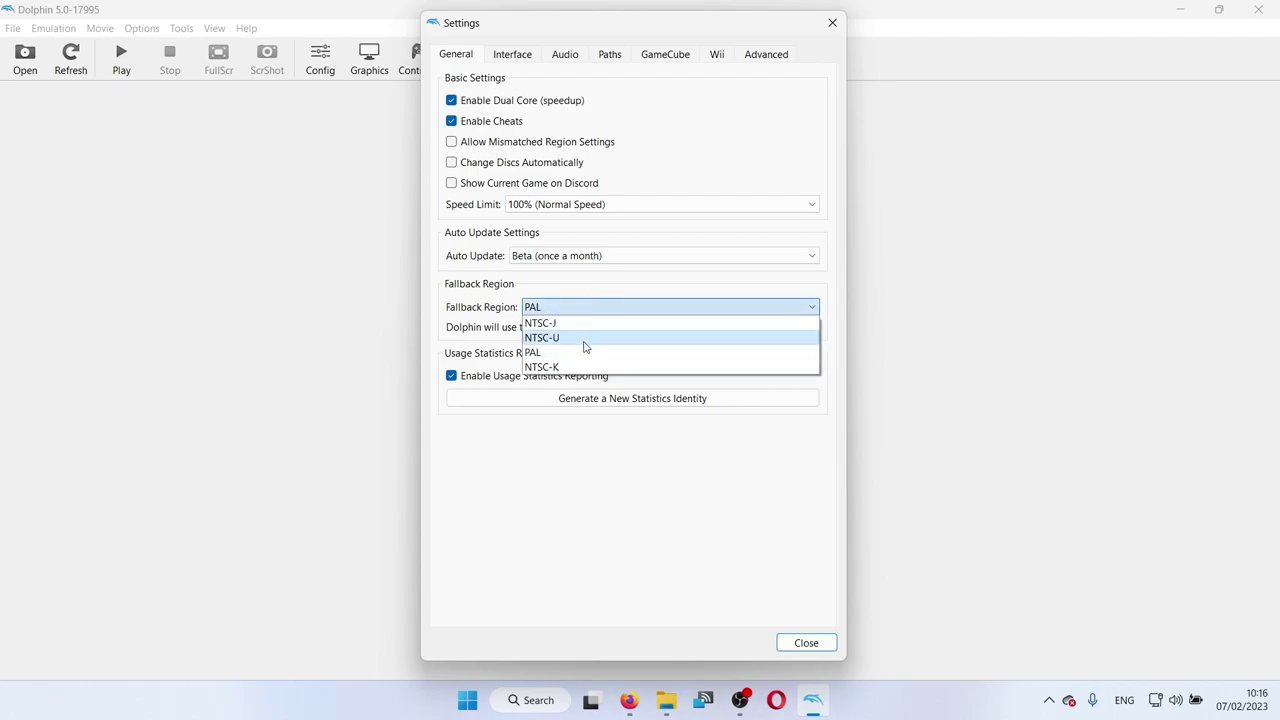
{"action": "left_click", "coordinate": [586, 340]}
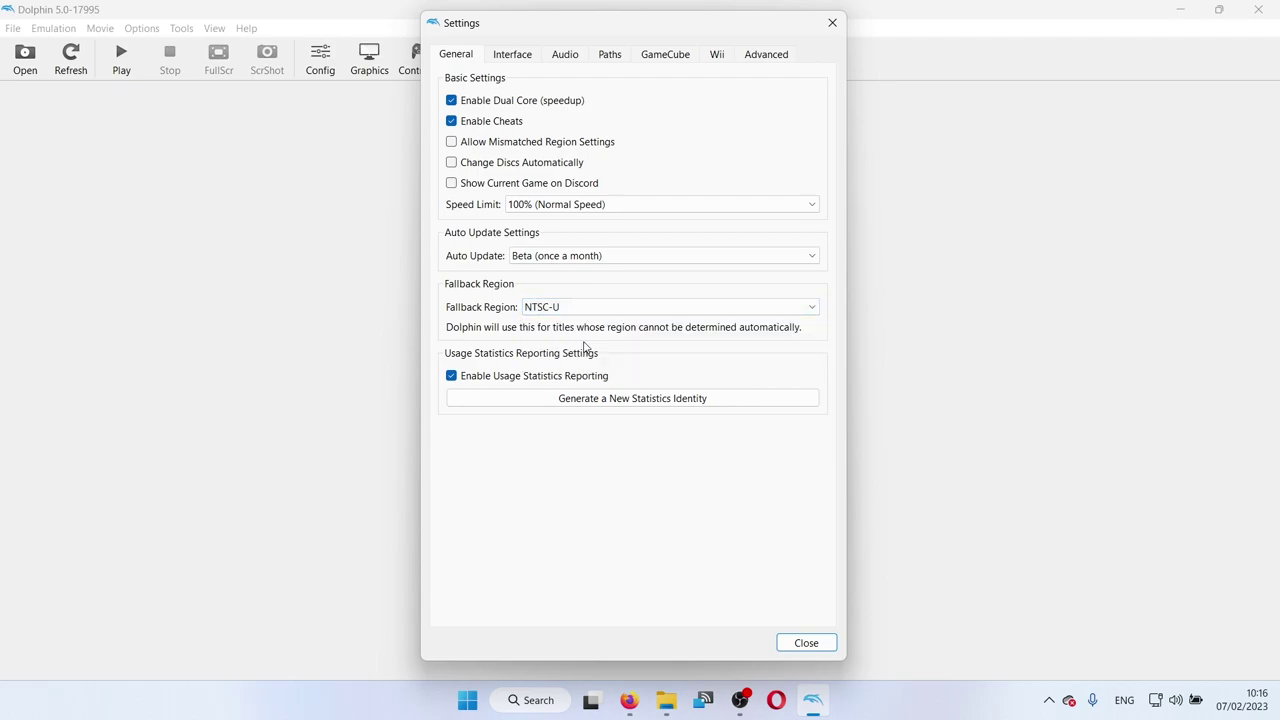
- Add H:\GAMES\GAMECUBE\TESTING XBOX as a game folder in the path settings, then close the settings
{"action": "left_click", "coordinate": [610, 54]}
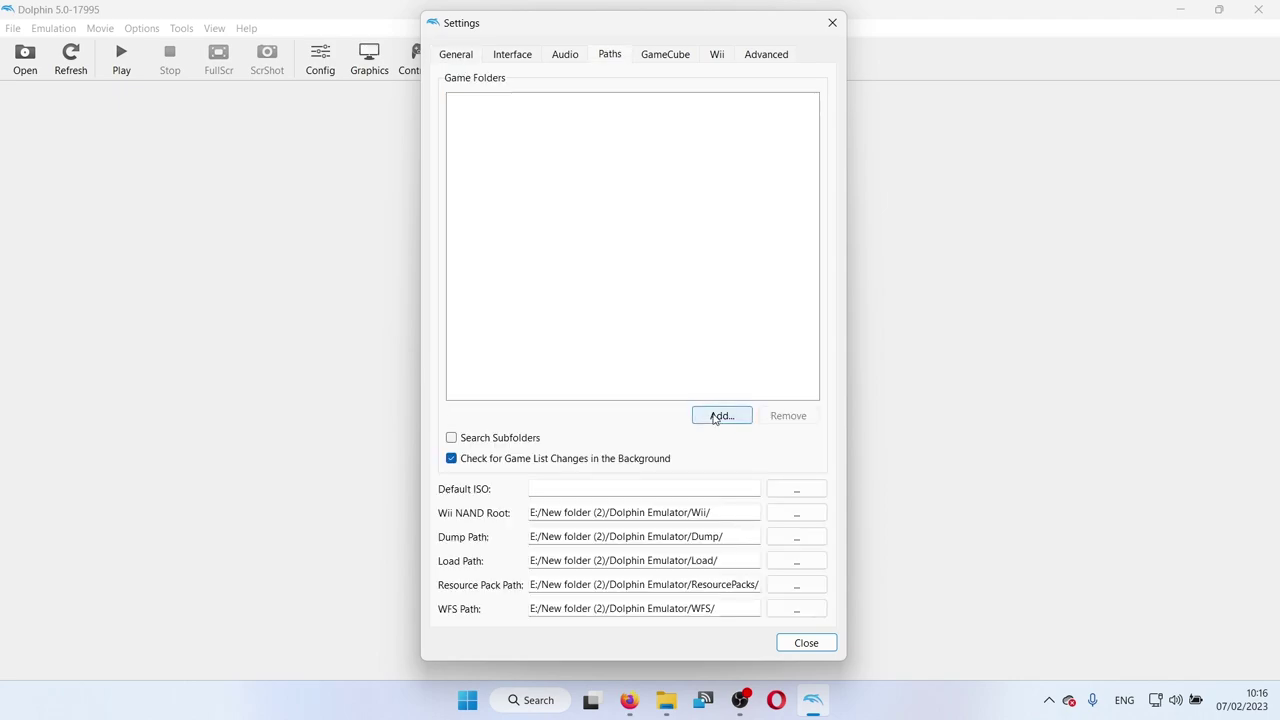
{"action": "left_click", "coordinate": [718, 416]}
{"action": "scroll", "coordinate": [490, 220], "scroll_direction": "down", "scroll_amount": 2}
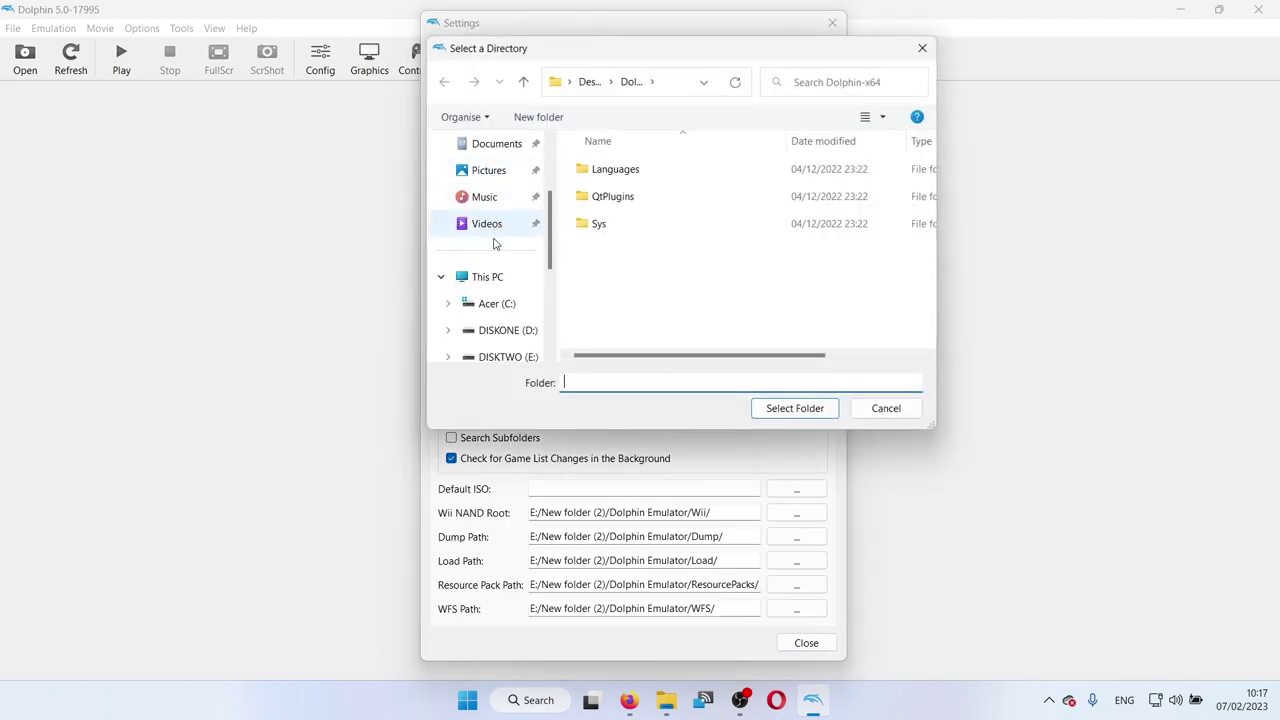
{"action": "scroll", "coordinate": [495, 260], "scroll_direction": "down", "scroll_amount": 1}
{"action": "left_click", "coordinate": [505, 355]}
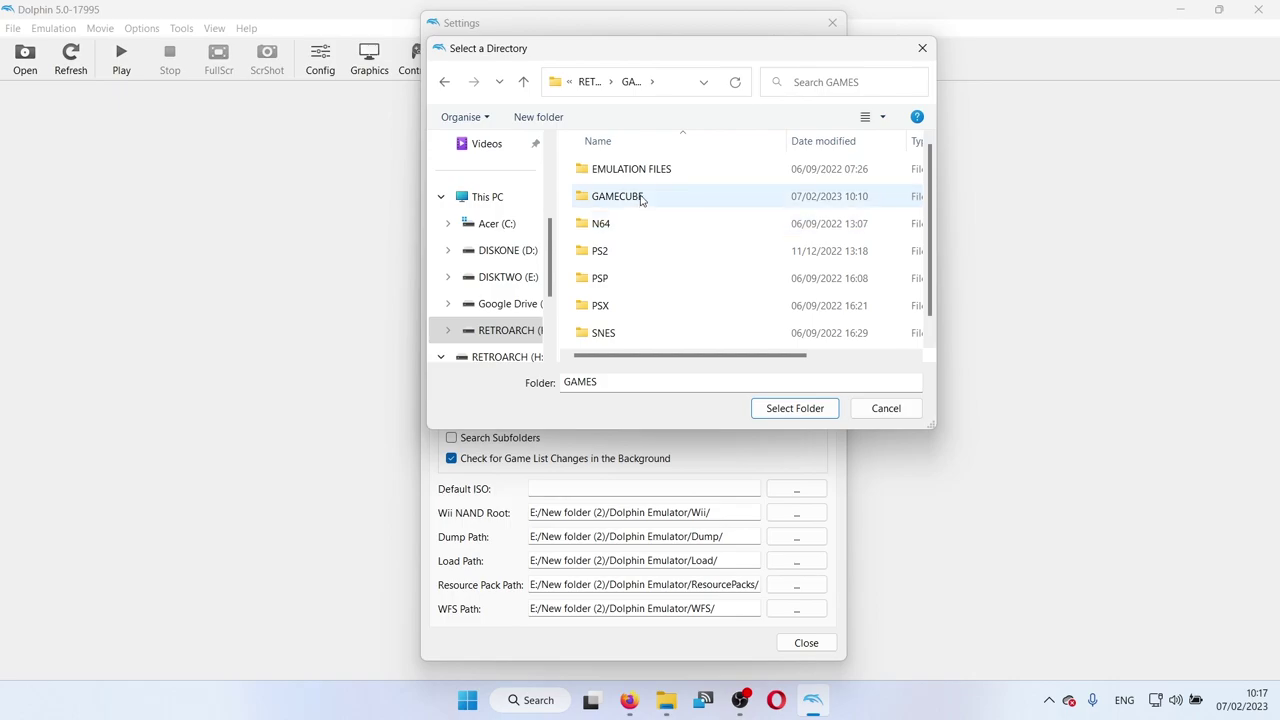
{"action": "double_click", "coordinate": [641, 198]}
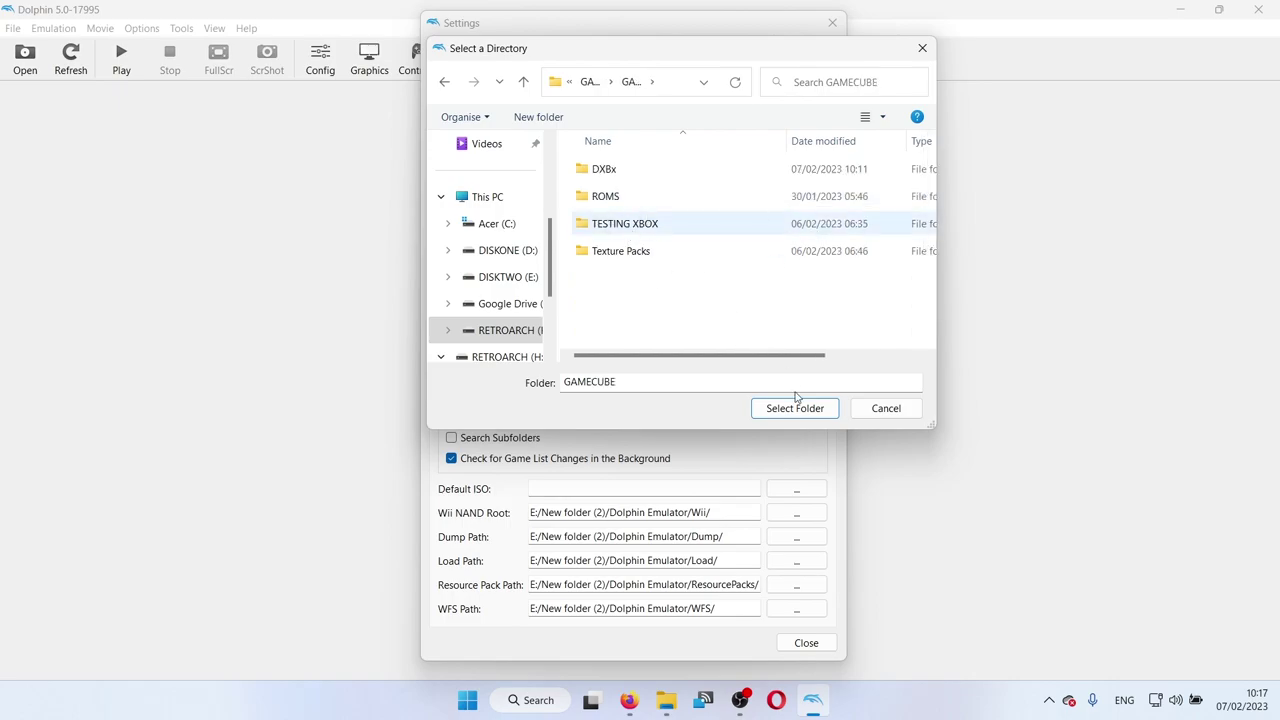
{"action": "left_click", "coordinate": [796, 410]}
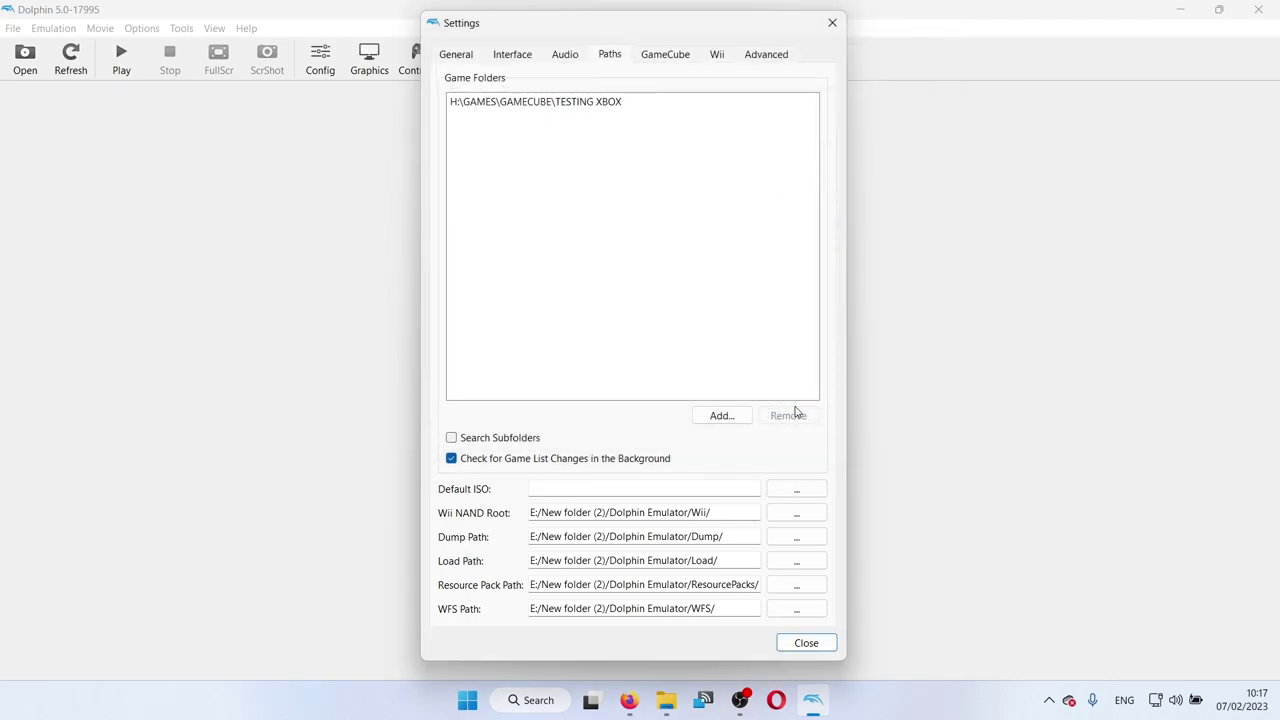
{"action": "left_click", "coordinate": [818, 645]}
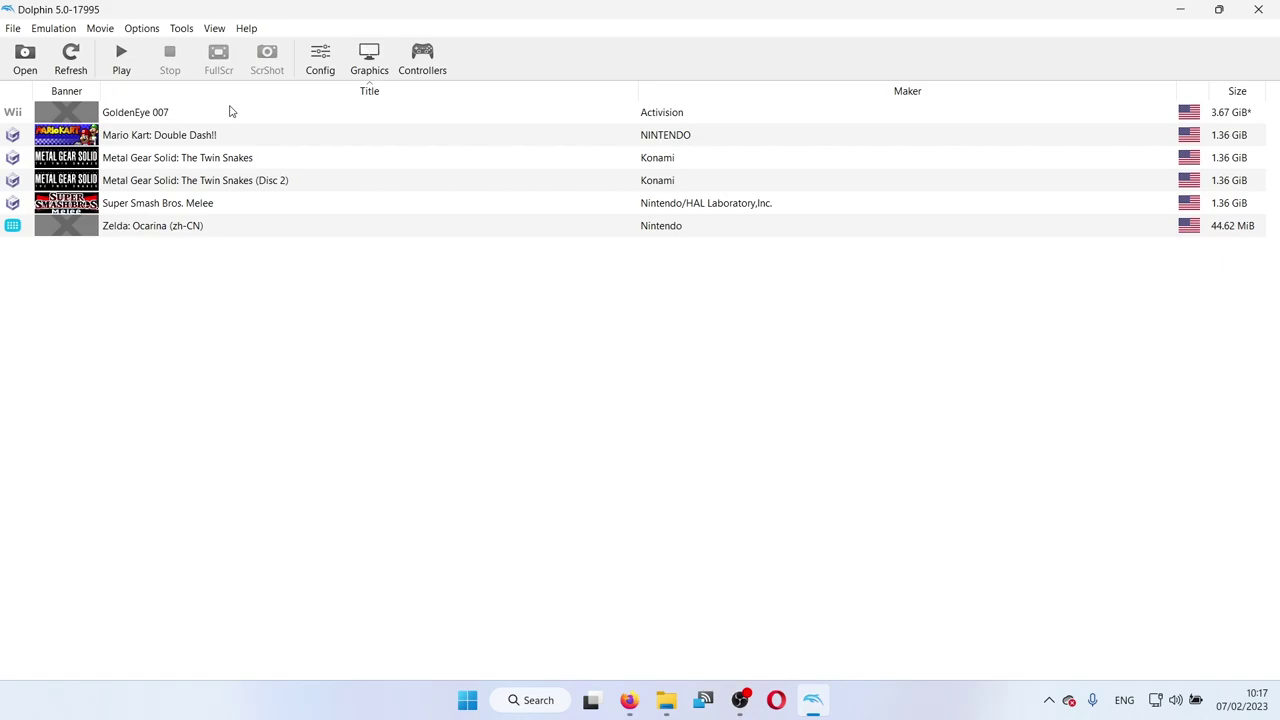
- Configure the general graphics settings: Direct3D 12 backend, Start in Fullscreen, Hybrid Ubershaders, and Compile Shaders Before Starting
{"action": "left_click", "coordinate": [368, 62]}
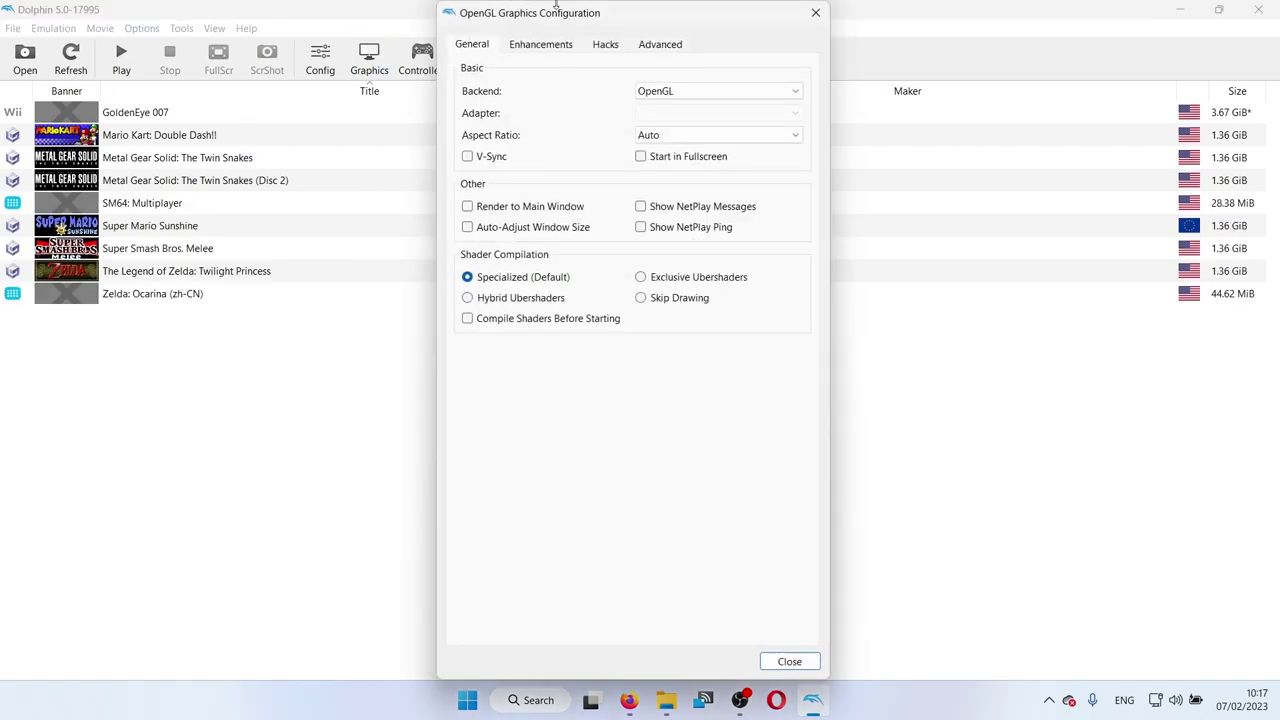
{"action": "left_click", "coordinate": [671, 92]}
{"action": "left_click", "coordinate": [663, 136]}
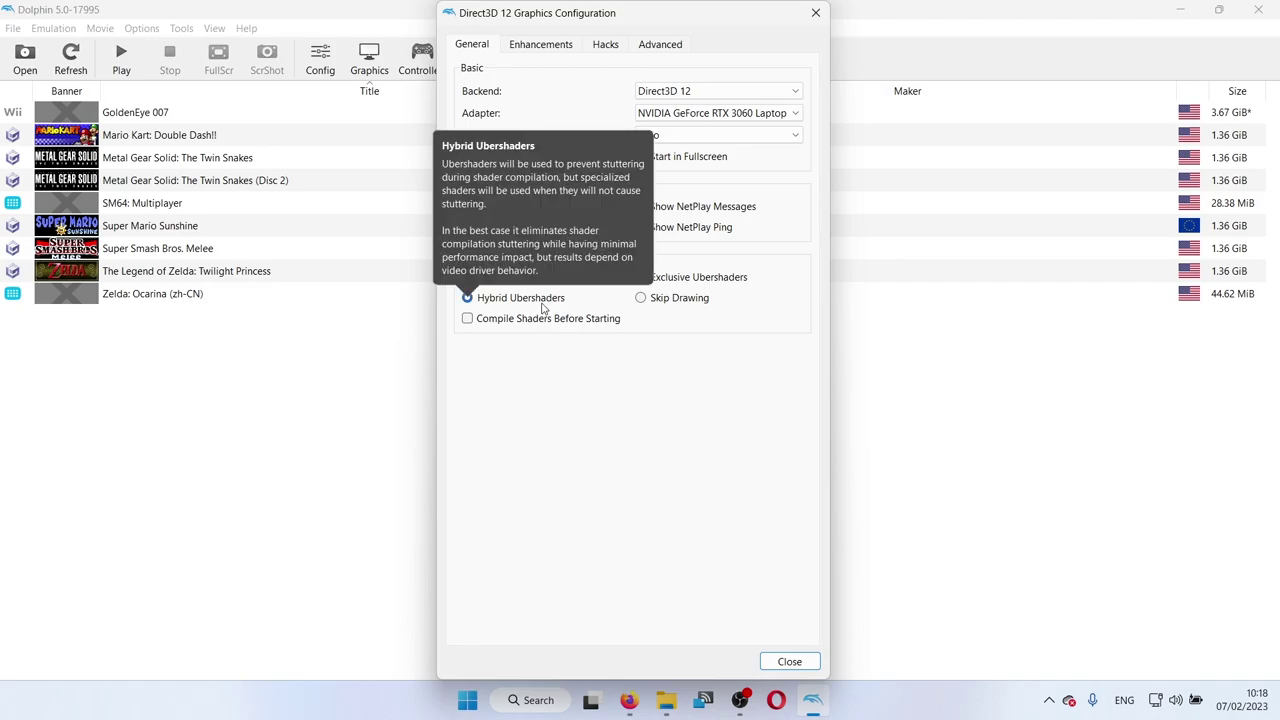
{"action": "left_click", "coordinate": [541, 322]}
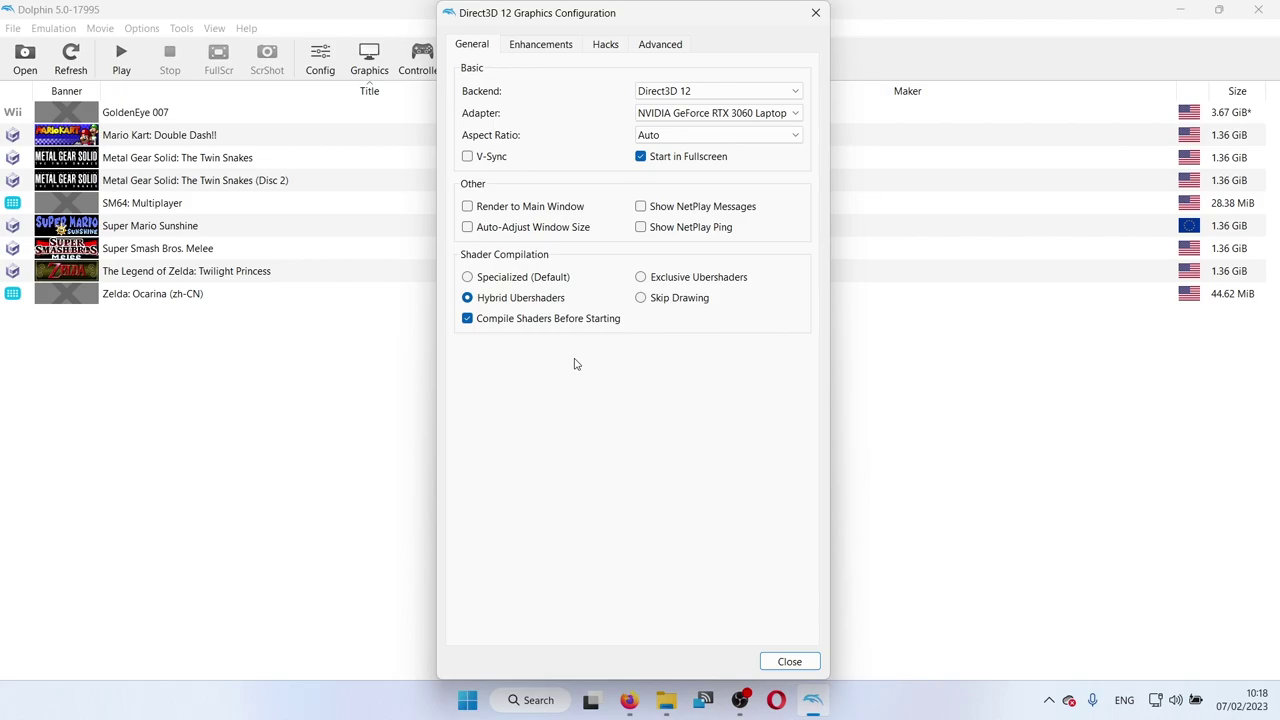
- Switch shader compilation to Skip Drawing without compiling before starting, and set the internal resolution to 3x Native (1920x1584) for 1080p
{"action": "left_click", "coordinate": [670, 302]}
{"action": "left_click", "coordinate": [558, 322]}
{"action": "left_click", "coordinate": [530, 46]}
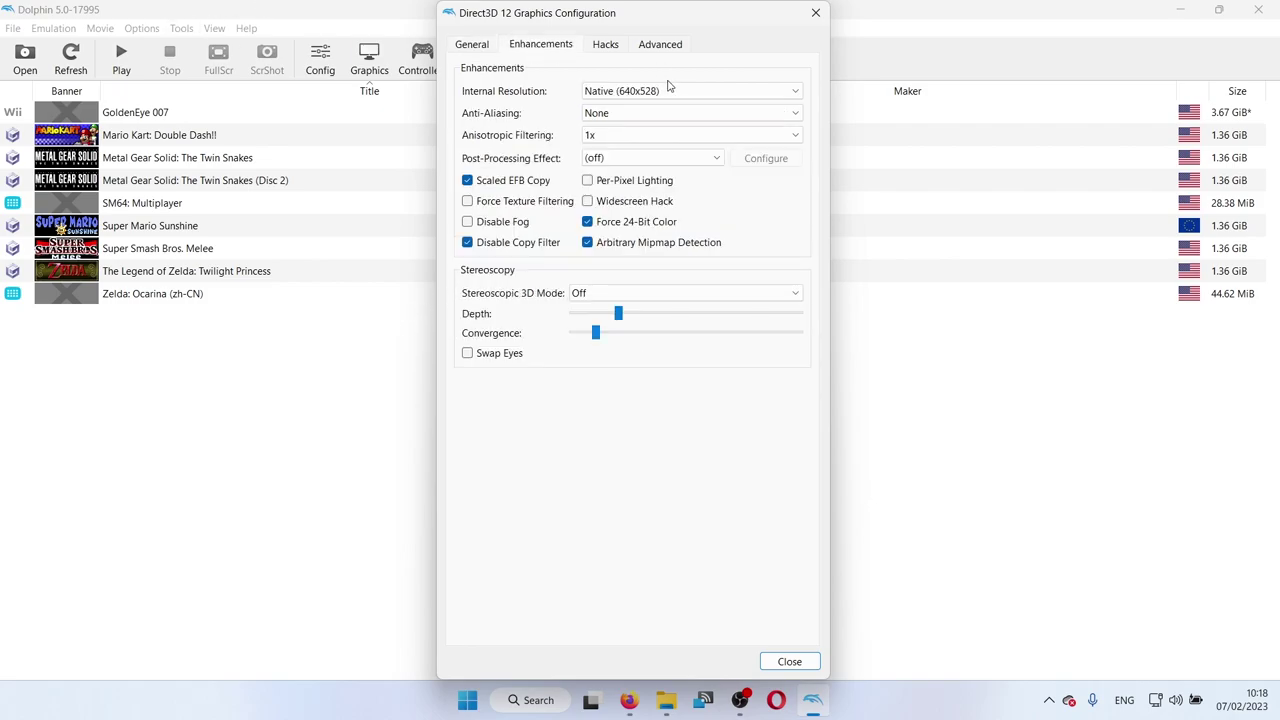
{"action": "left_click", "coordinate": [668, 91]}
{"action": "left_click", "coordinate": [643, 150]}
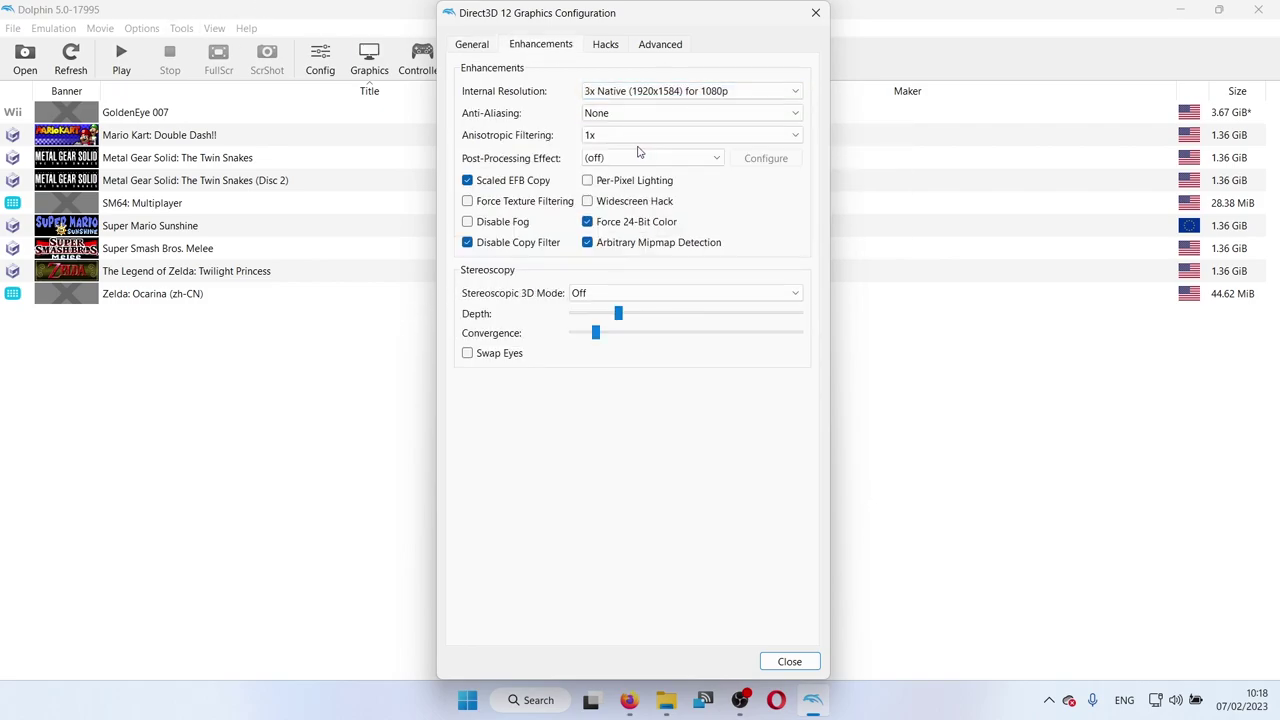
- Enable the FPS, VPS and % Speed displays plus loading and prefetching of custom textures, then close the graphics configuration
{"action": "left_click", "coordinate": [660, 44]}
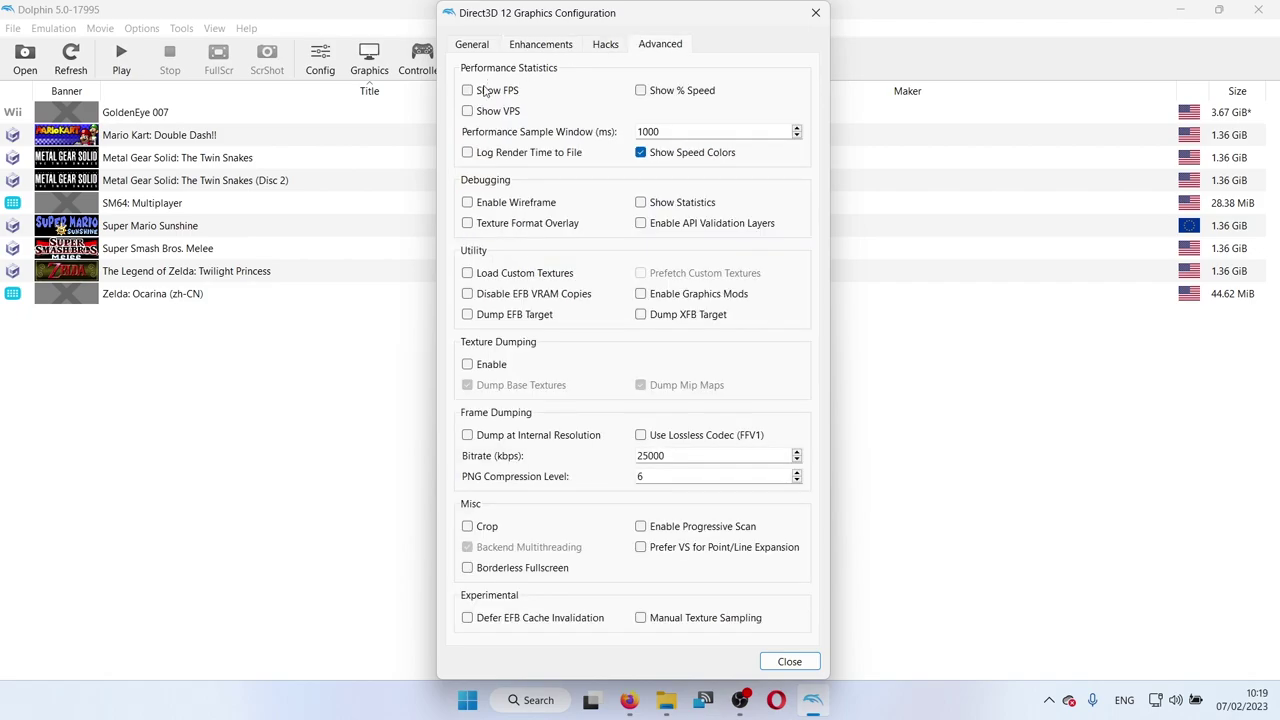
{"action": "left_click", "coordinate": [480, 93]}
{"action": "left_click", "coordinate": [487, 113]}
{"action": "left_click", "coordinate": [668, 91]}
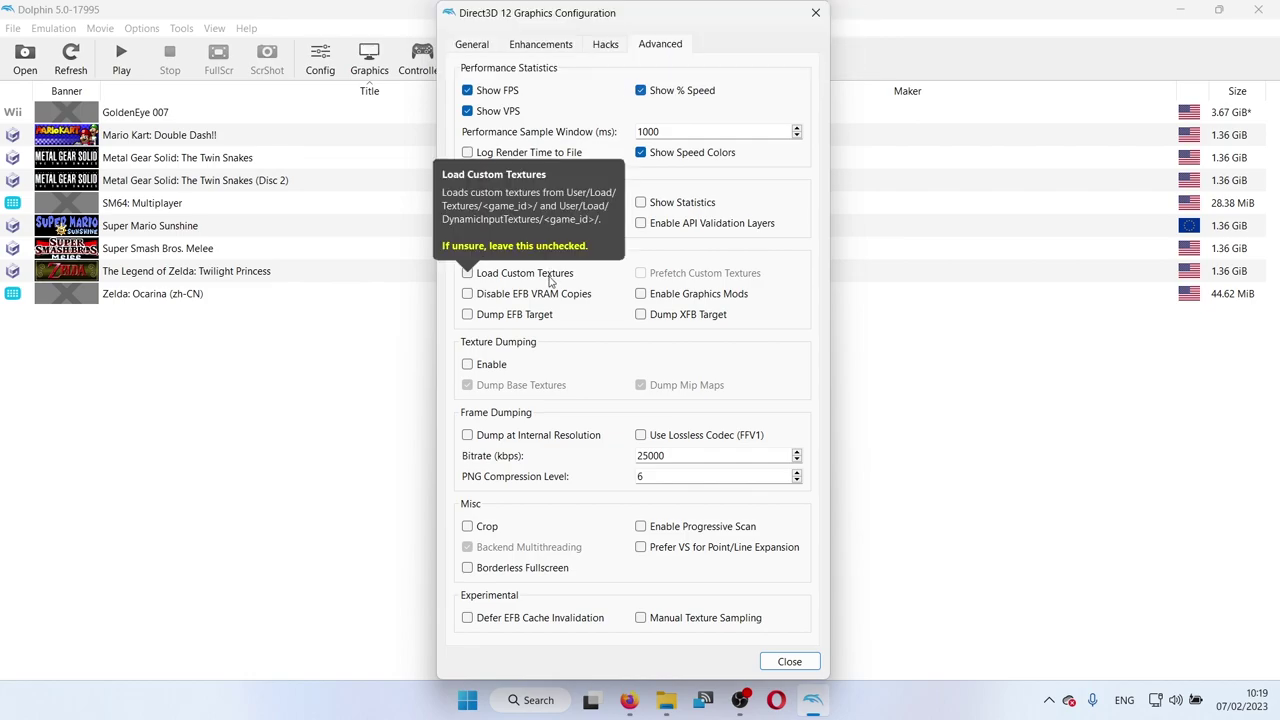
{"action": "left_click", "coordinate": [549, 281]}
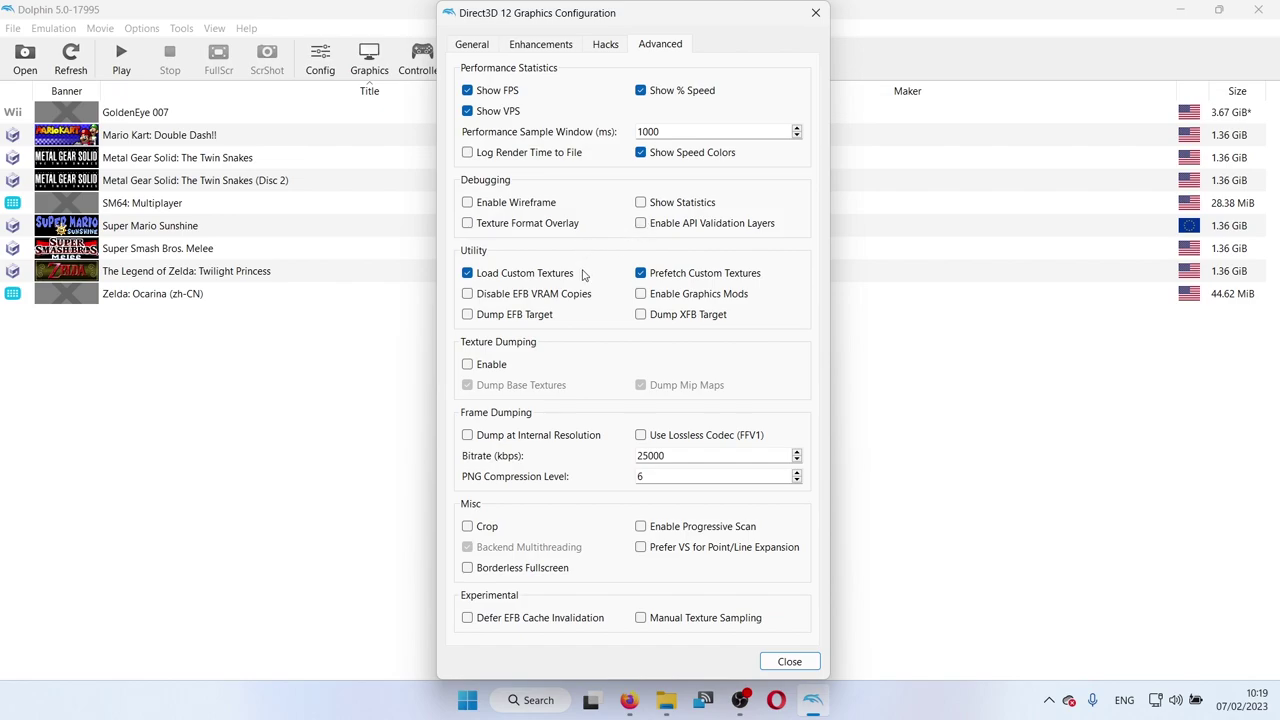
{"action": "key", "text": "Escape"}
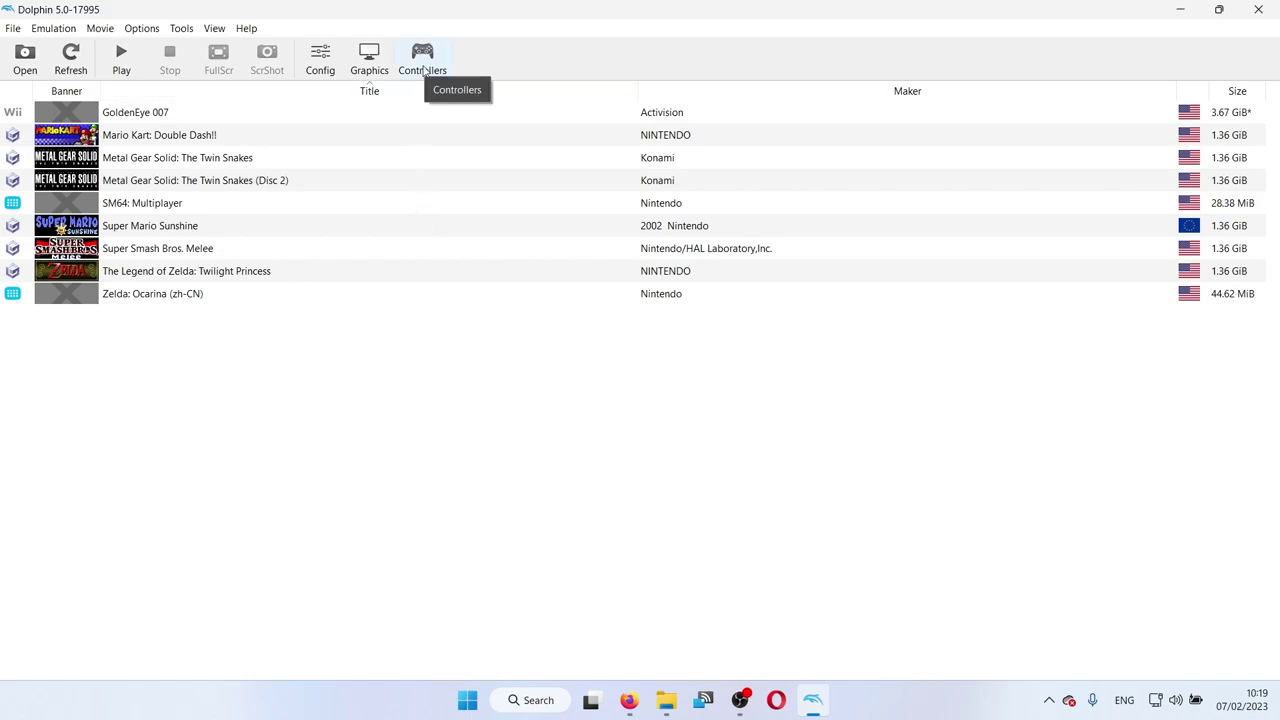
- Open the controller settings and view the emulated Wii Remote 1 configuration, then return to the controller settings
{"action": "left_click", "coordinate": [425, 72]}
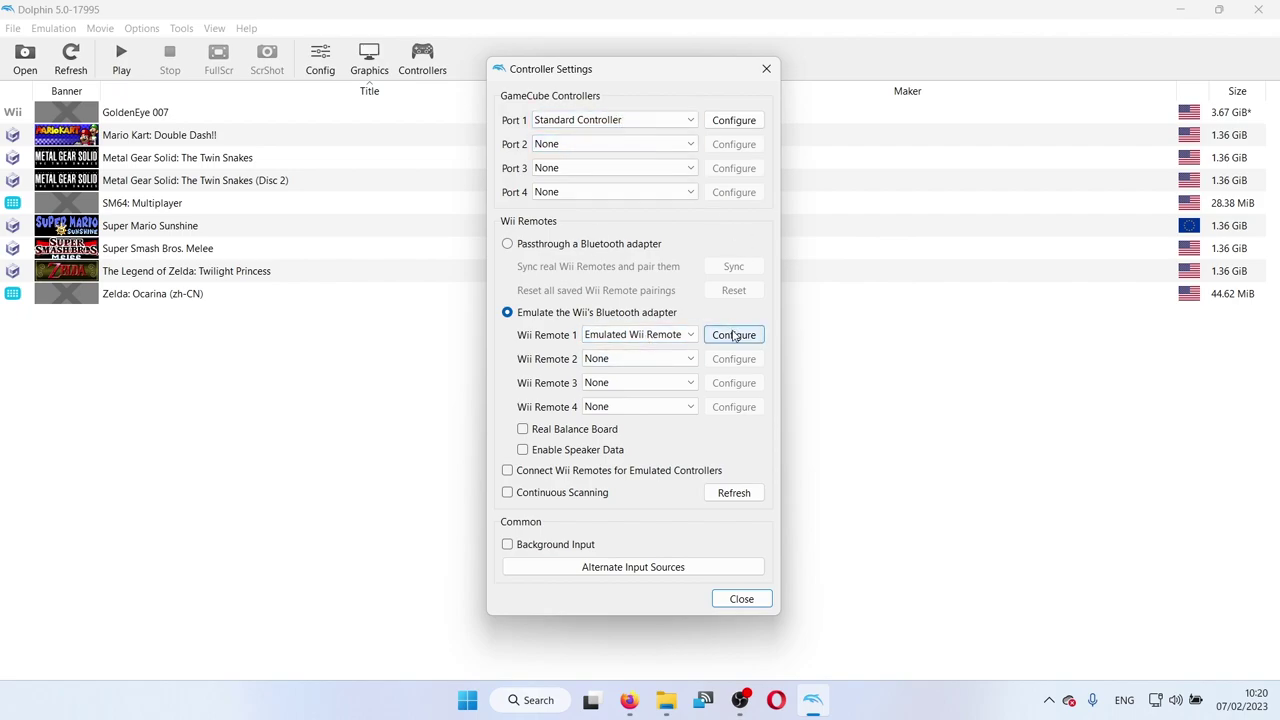
{"action": "left_click", "coordinate": [733, 335]}
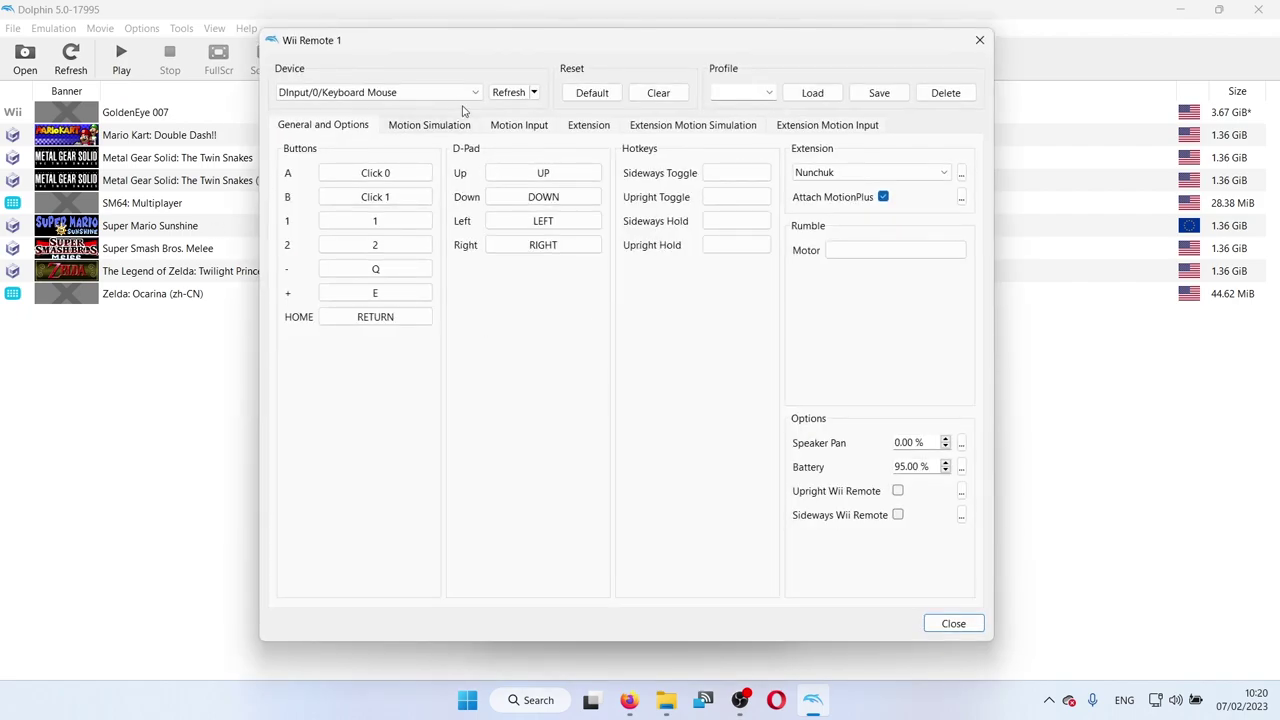
{"action": "left_click", "coordinate": [980, 40]}
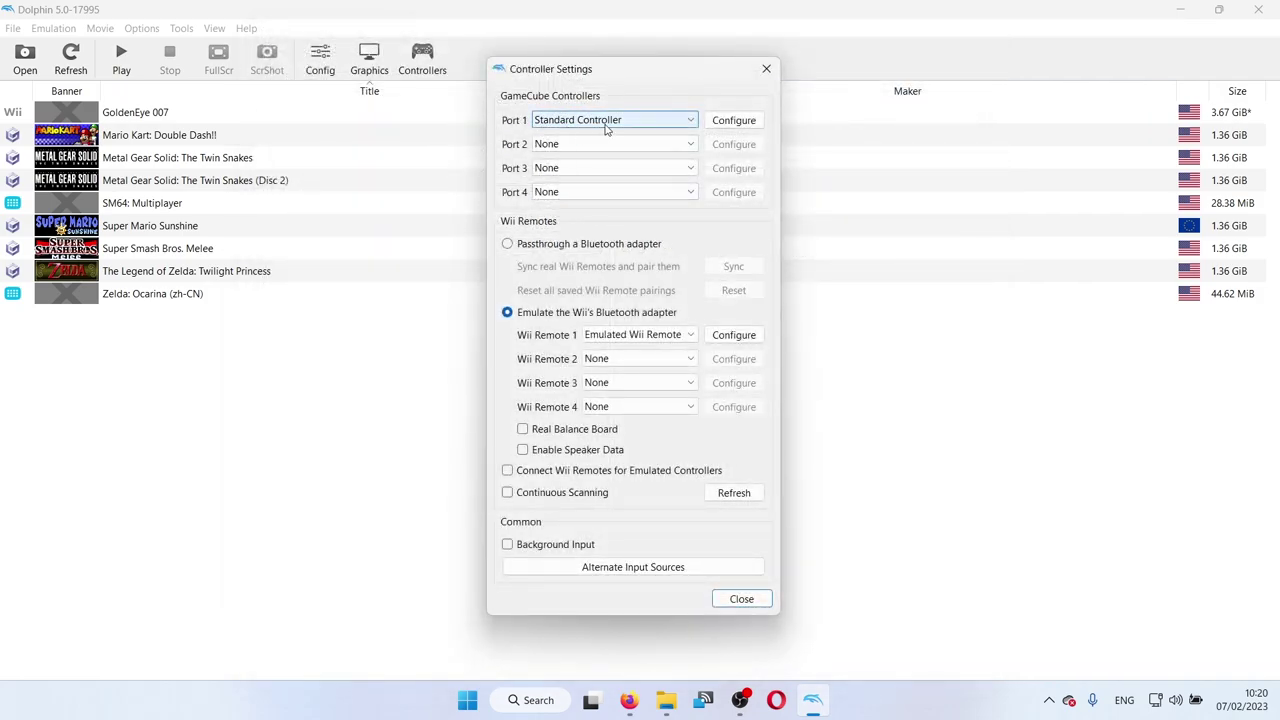
- Set the Port 1 GameCube controller's device to WGInput/0/Xbox One Game Controller and map A to Button A
{"action": "left_click", "coordinate": [734, 120]}
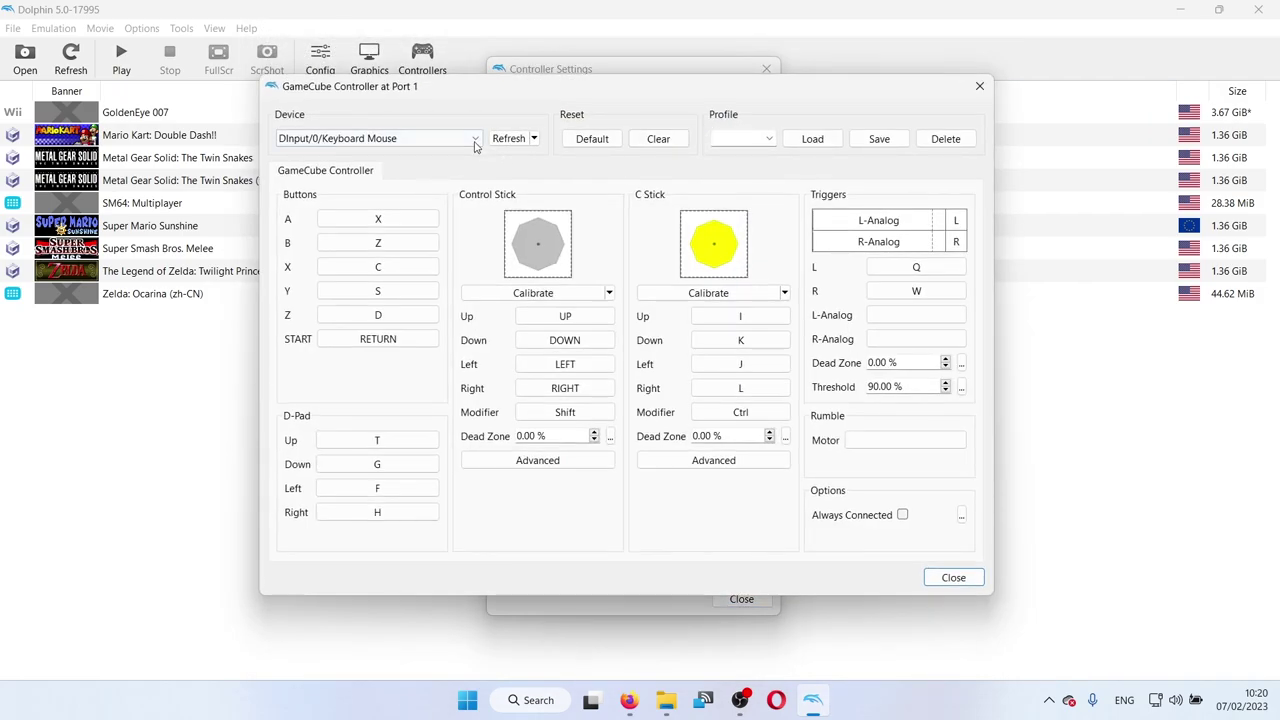
{"action": "left_click", "coordinate": [474, 142]}
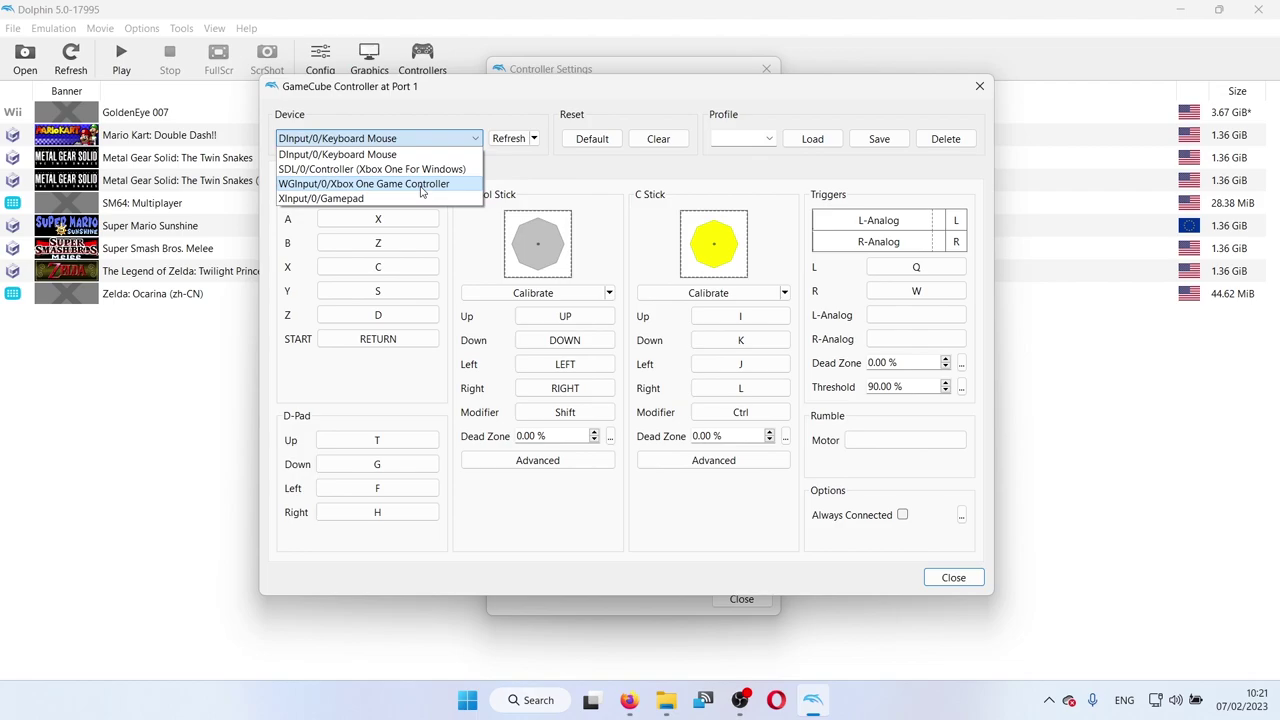
{"action": "left_click", "coordinate": [421, 191]}
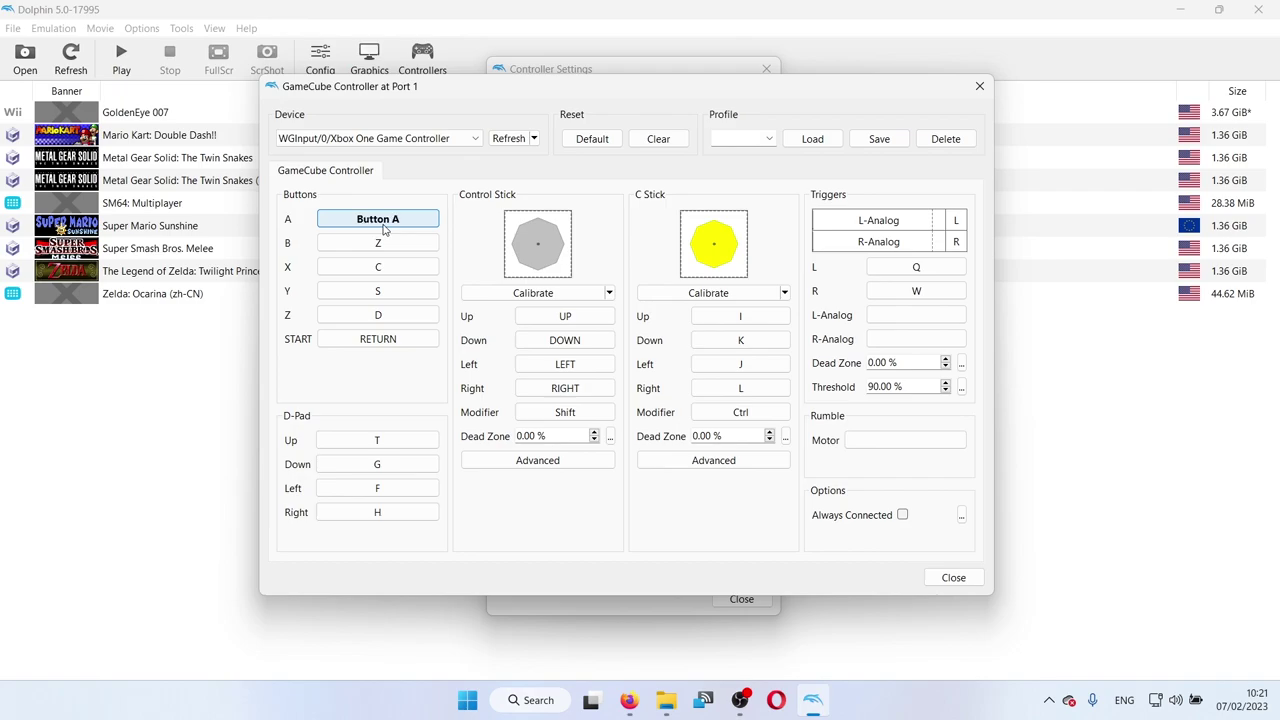
- Map B, X and Y to the matching Xbox buttons, Z to Bumper R, and START to Bumper L
{"action": "left_click", "coordinate": [382, 244]}
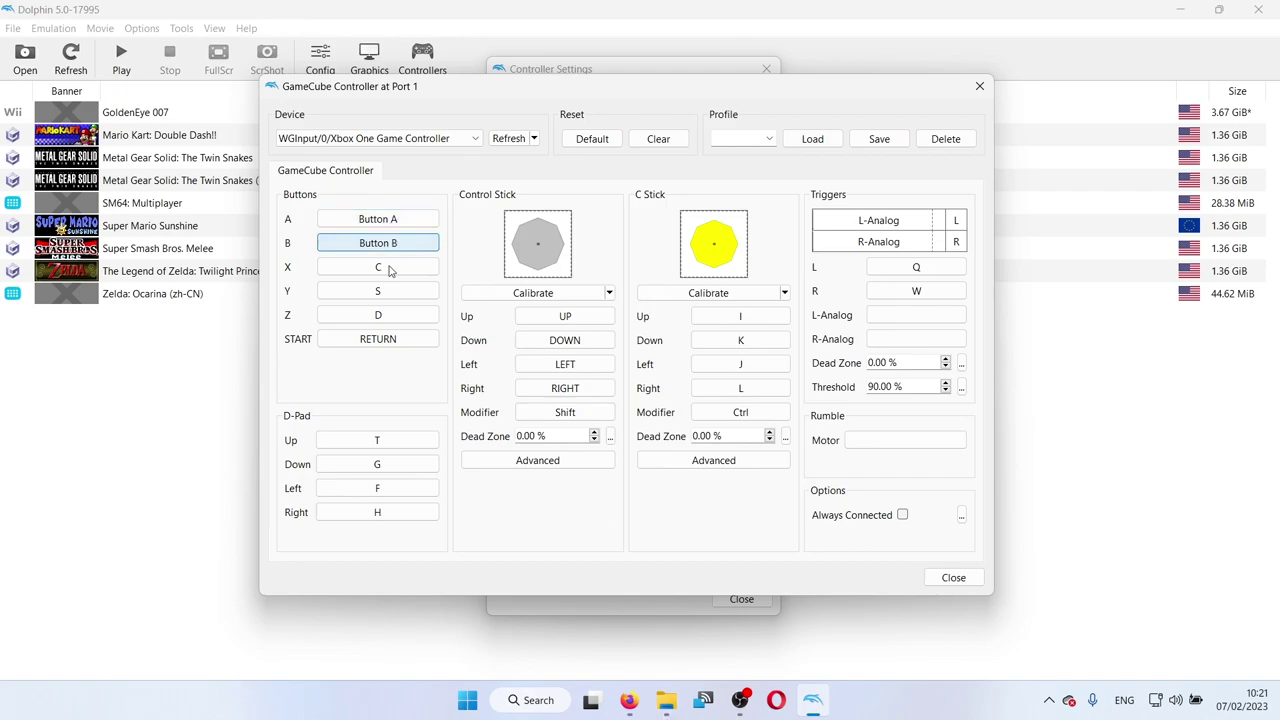
{"action": "left_click", "coordinate": [390, 270]}
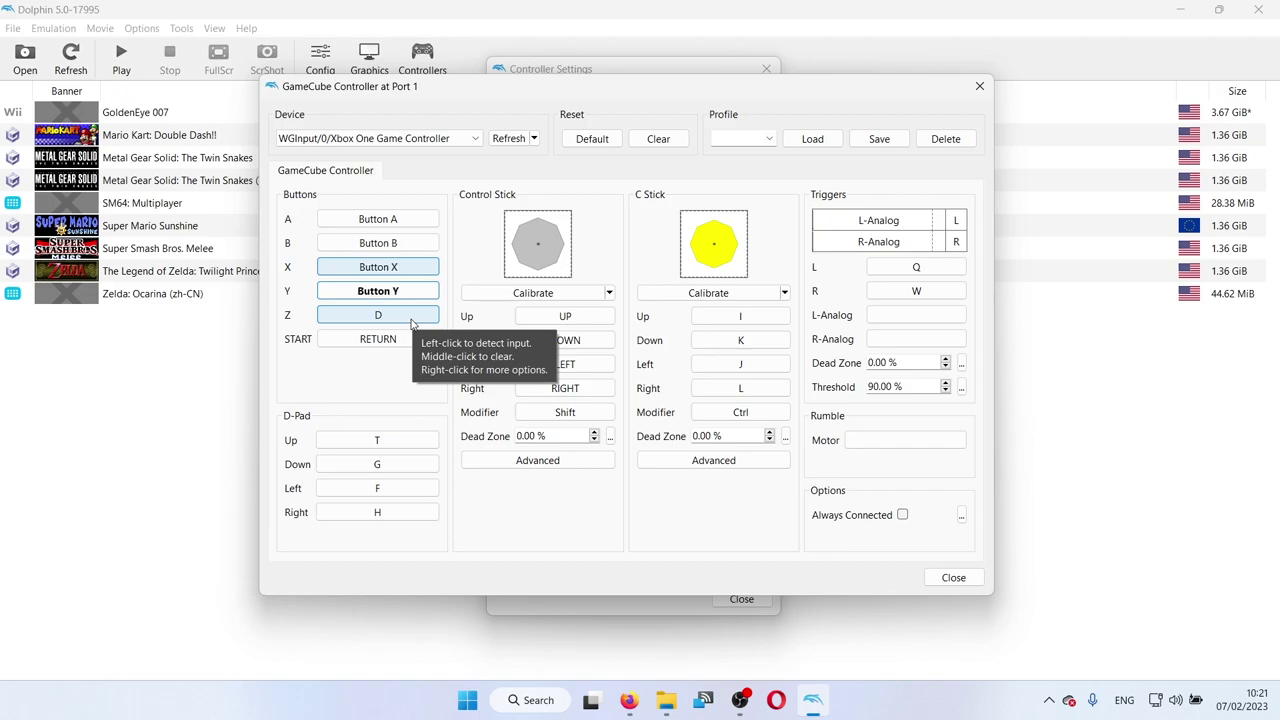
{"action": "left_click", "coordinate": [410, 322]}
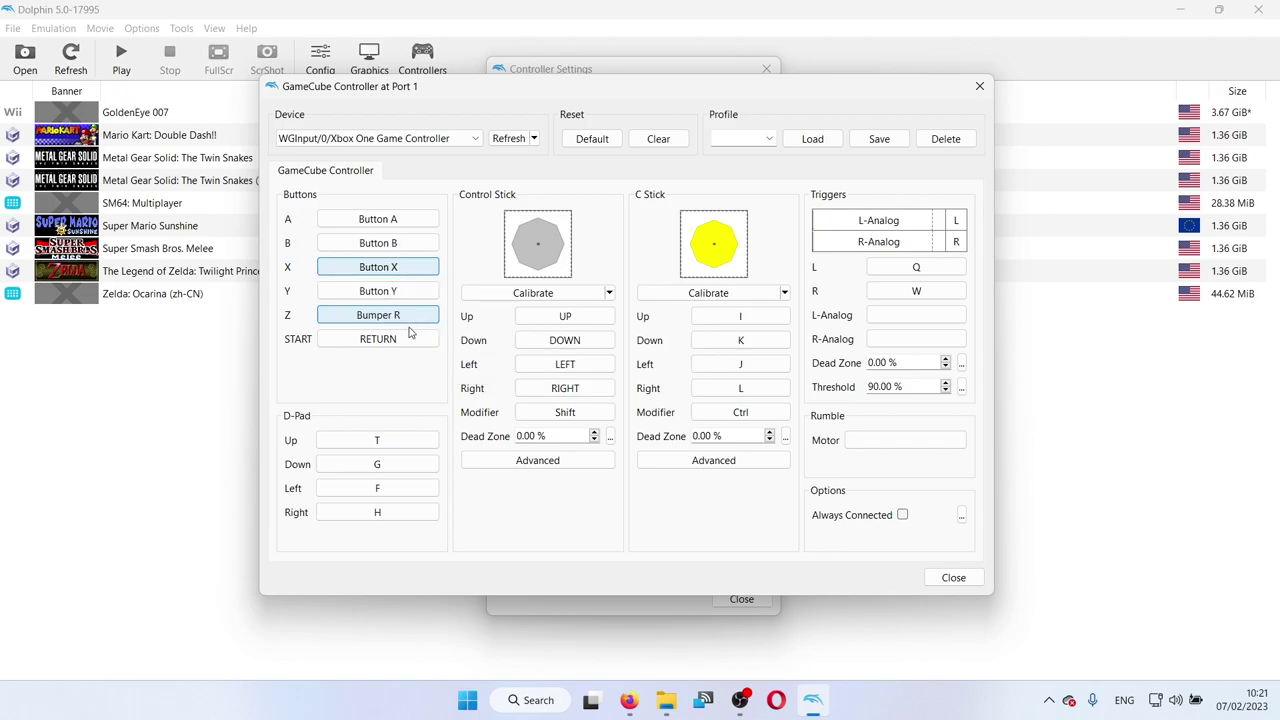
{"action": "left_click", "coordinate": [407, 345]}
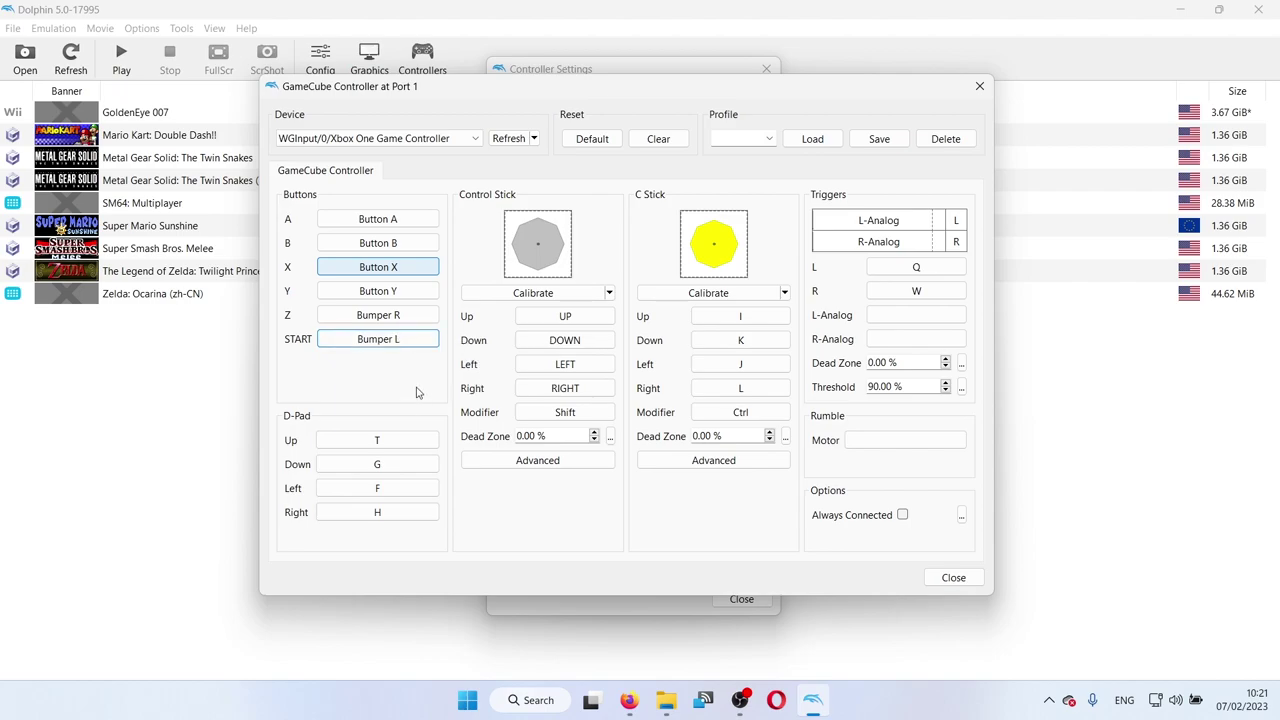
- Map the D-Pad's up, down, left and right to Pad N, Pad S, Pad W and Pad E
{"action": "left_click", "coordinate": [409, 448]}
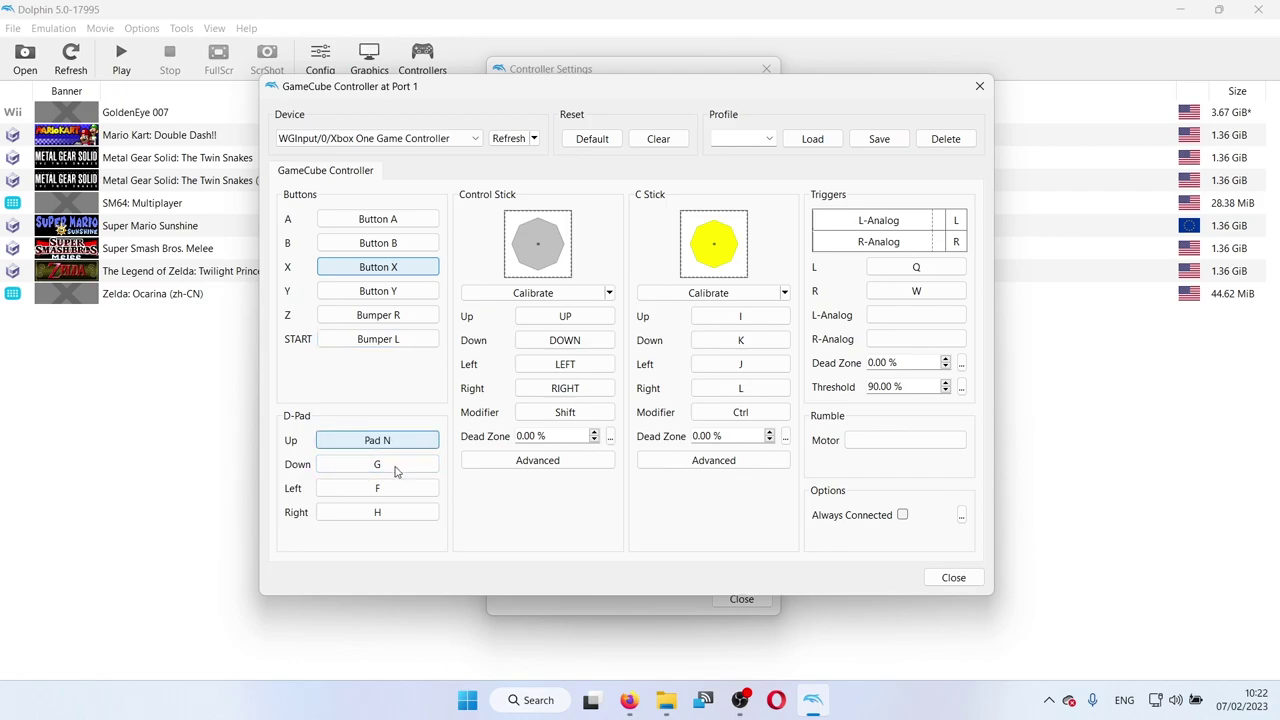
{"action": "left_click", "coordinate": [395, 468]}
{"action": "left_click", "coordinate": [398, 492]}
{"action": "left_click", "coordinate": [400, 512]}
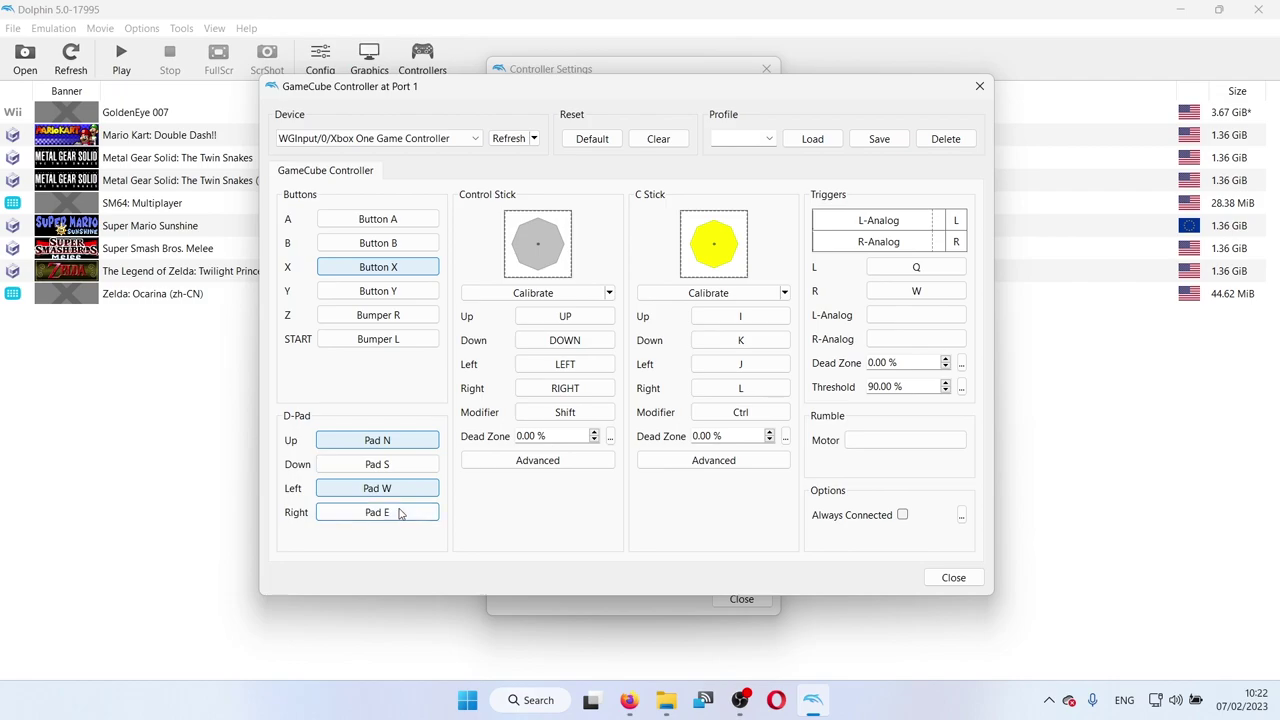
- Map the Control Stick's four directions to the left analog stick and set its dead zone to 8%
{"action": "left_click", "coordinate": [553, 318]}
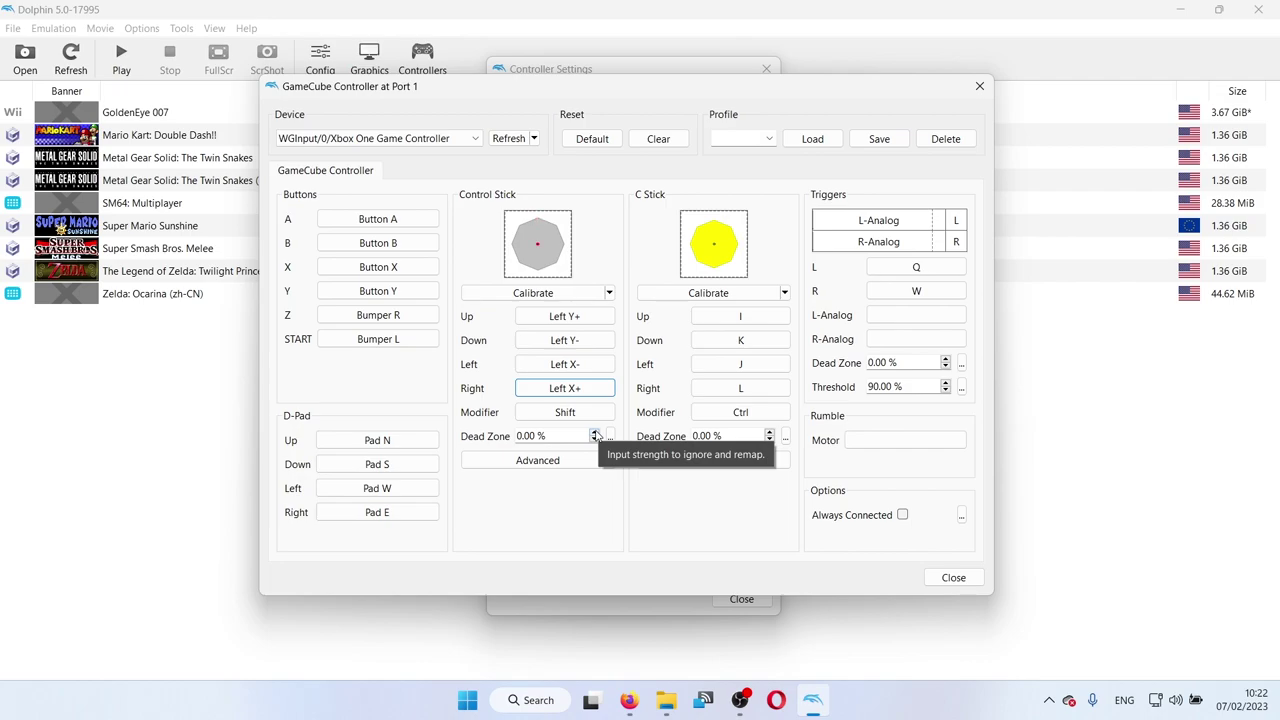
{"action": "left_click", "coordinate": [596, 433]}
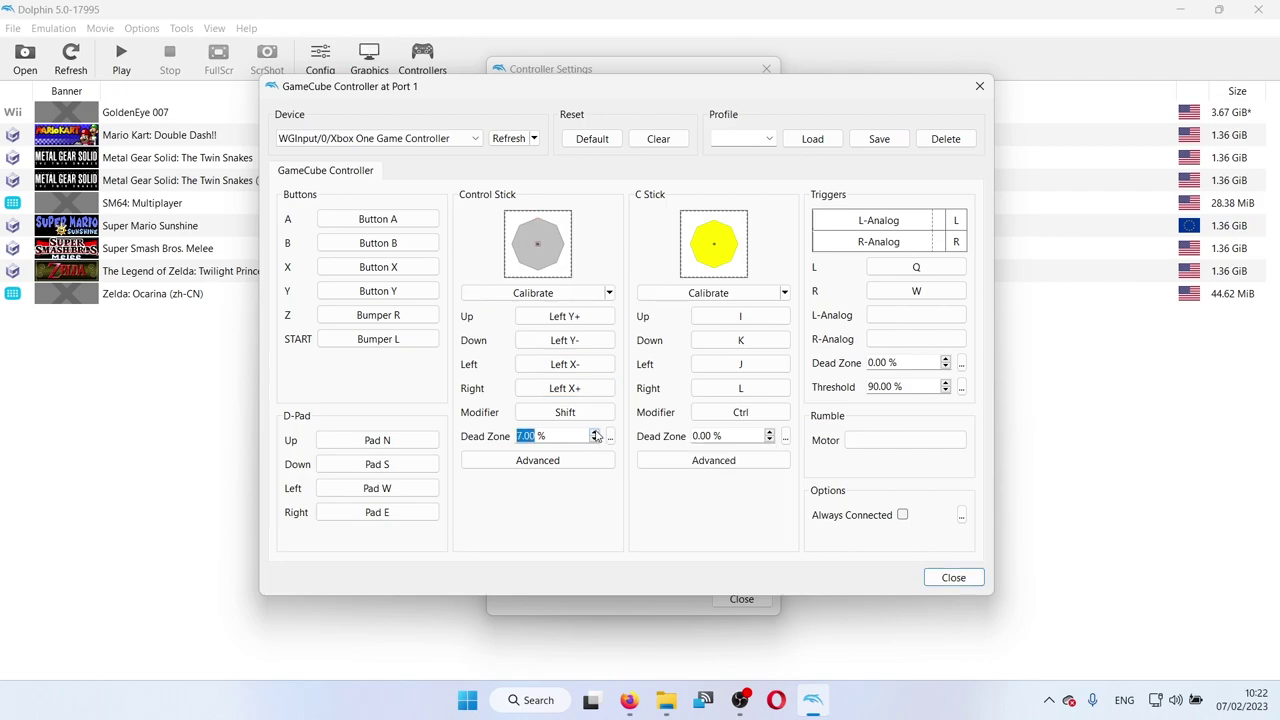
{"action": "left_click", "coordinate": [596, 433]}
{"action": "left_click", "coordinate": [596, 433]}
{"action": "left_click", "coordinate": [596, 433]}
{"action": "left_click", "coordinate": [594, 440]}
{"action": "left_click", "coordinate": [594, 440]}
{"action": "left_click", "coordinate": [594, 440]}
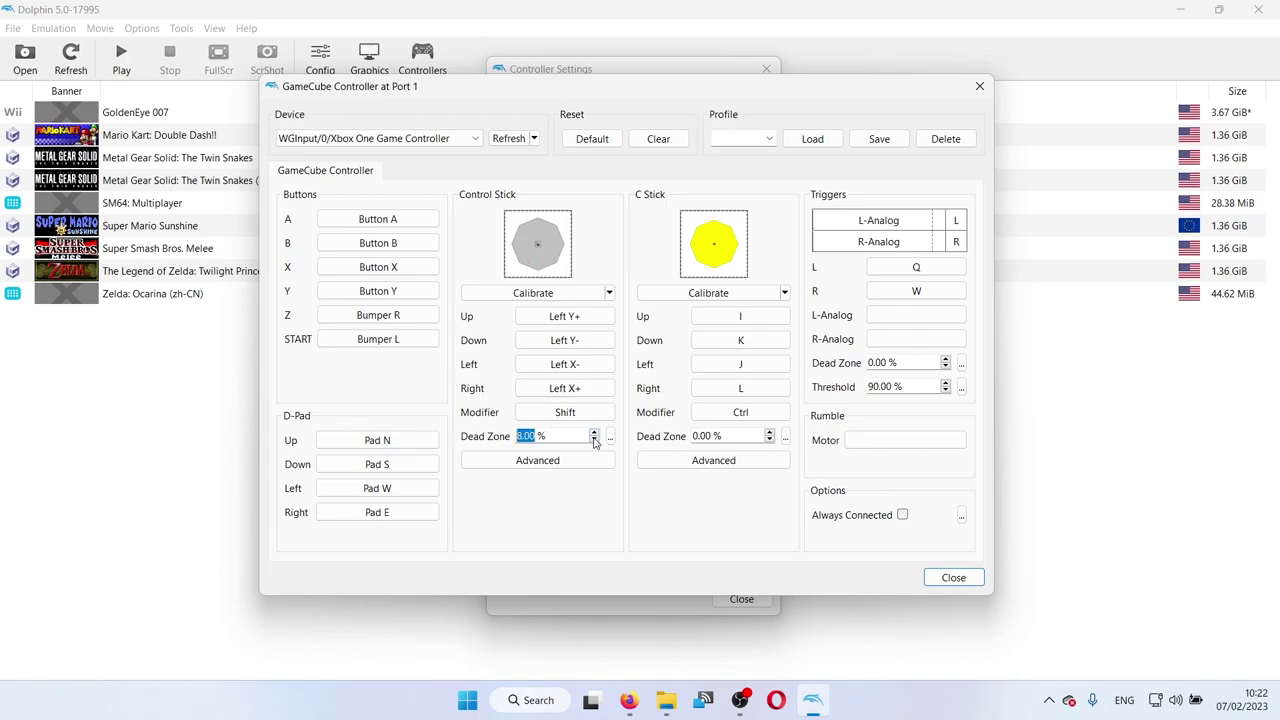
- Map the C Stick's four directions to the right analog stick and set its dead zone to 10%
{"action": "left_click", "coordinate": [726, 322]}
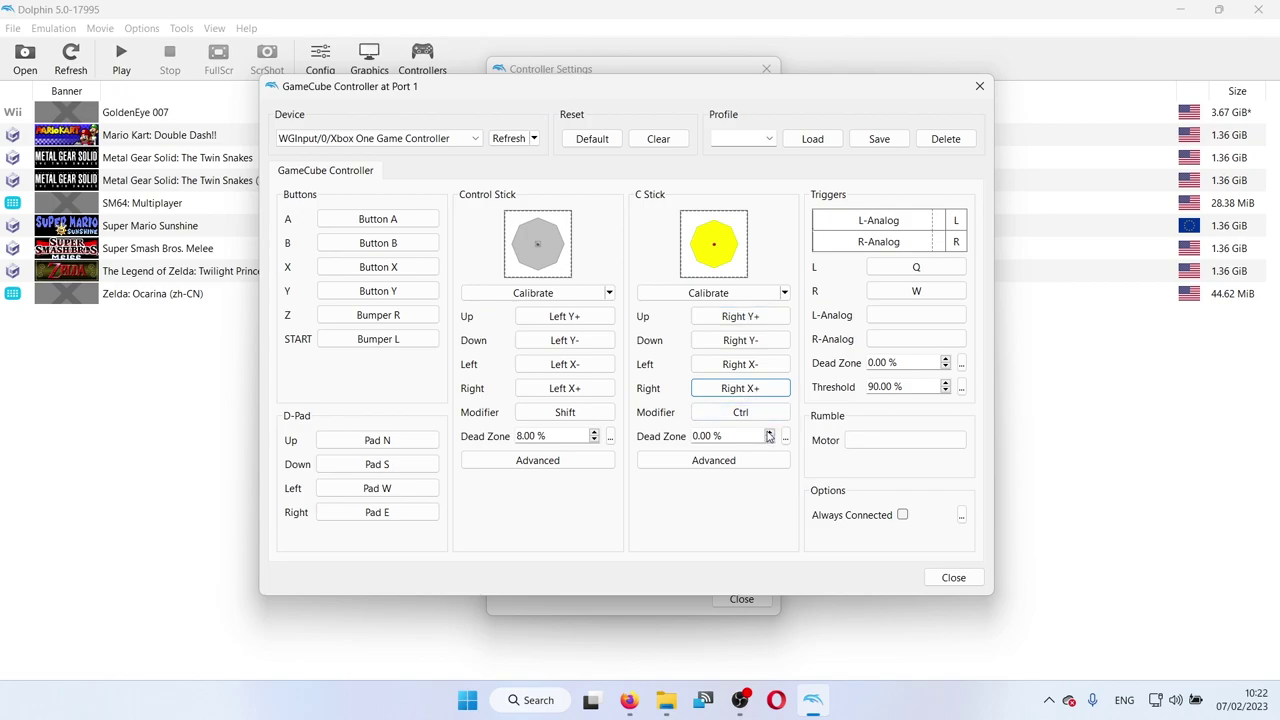
{"action": "left_click", "coordinate": [769, 434]}
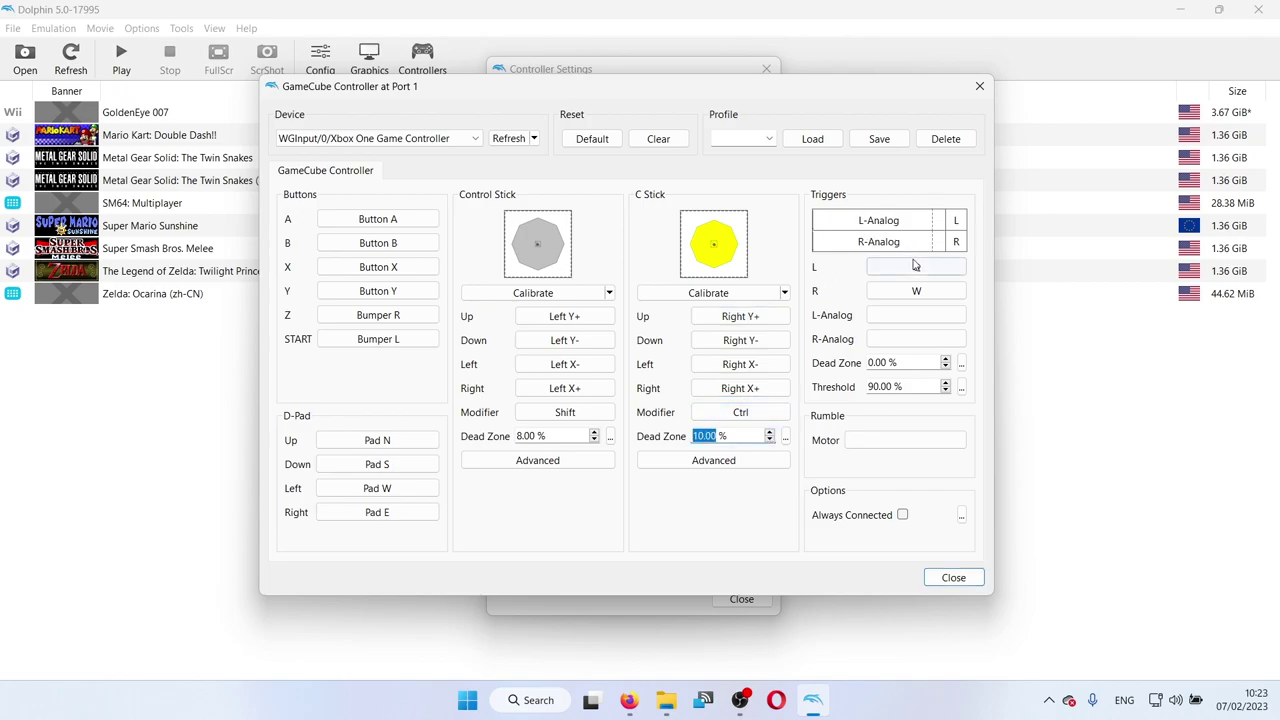
- Map the L and R triggers to Trigger L and Trigger R
{"action": "left_click", "coordinate": [902, 265]}
{"action": "key", "text": "q"}
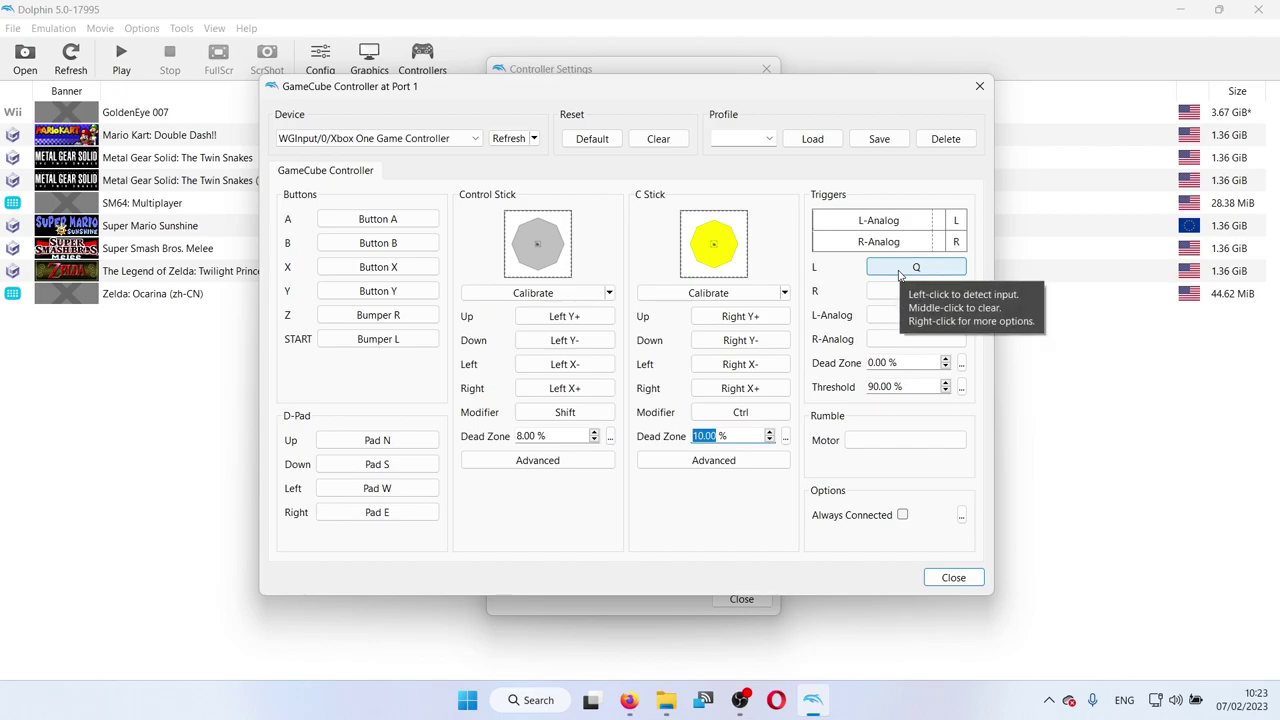
{"action": "left_click", "coordinate": [900, 270]}
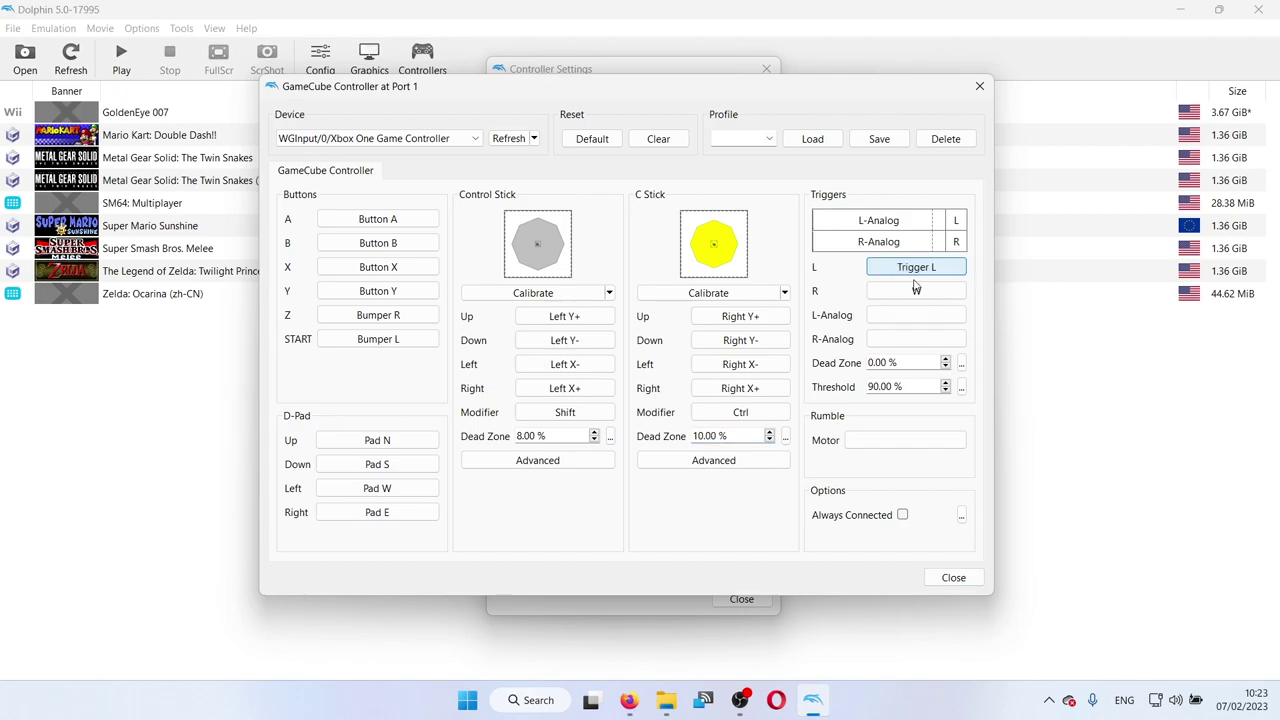
{"action": "left_click", "coordinate": [917, 290]}
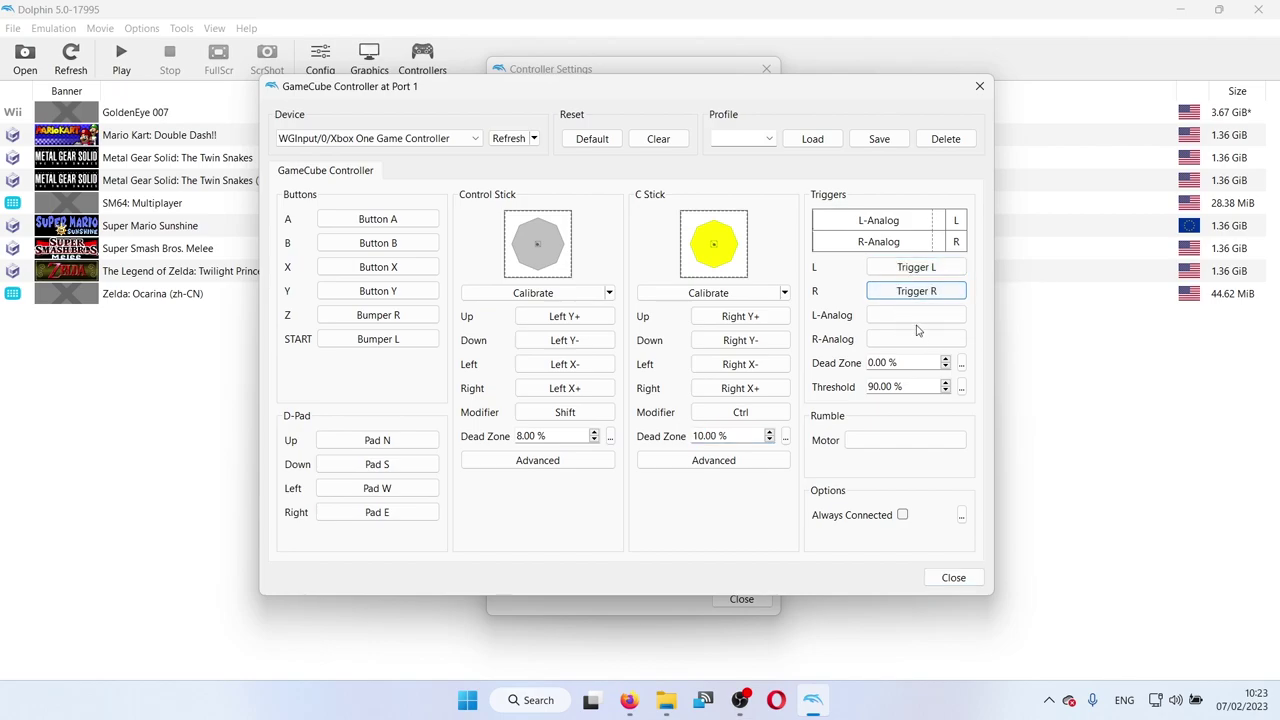
- Map L-Analog and R-Analog to Trigger L and Trigger R
{"action": "left_click", "coordinate": [912, 318]}
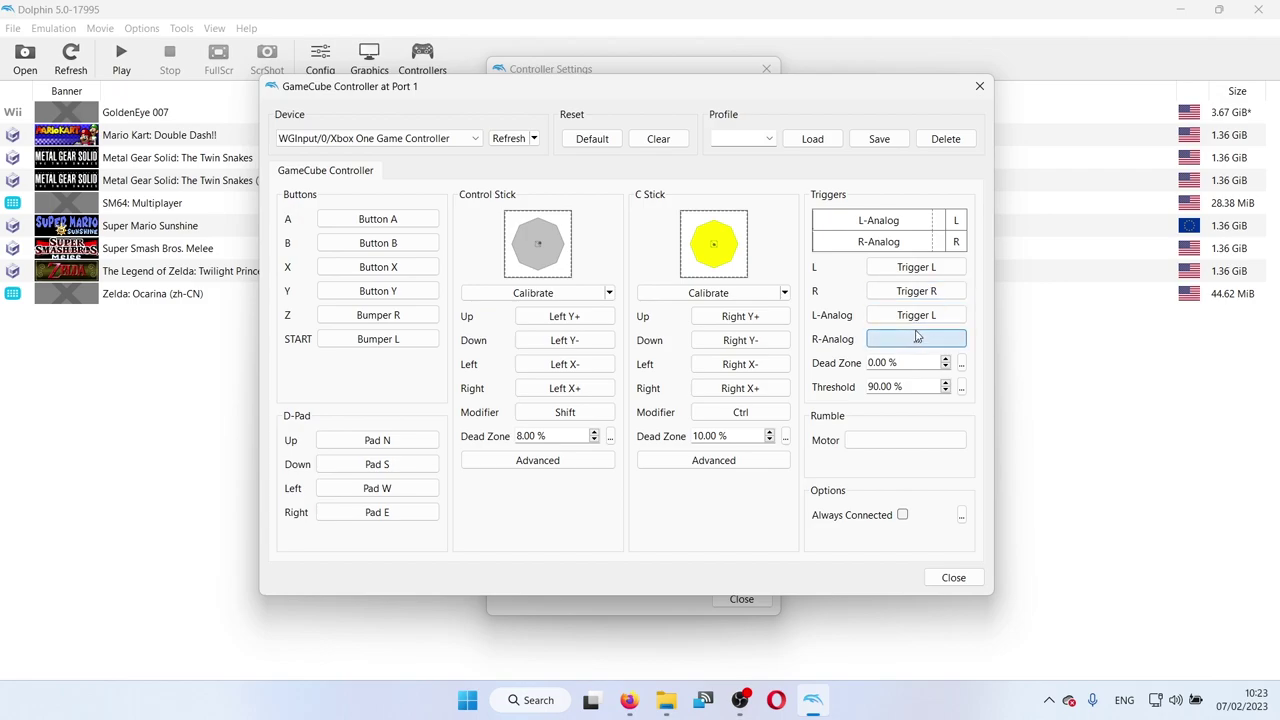
{"action": "left_click", "coordinate": [917, 338]}
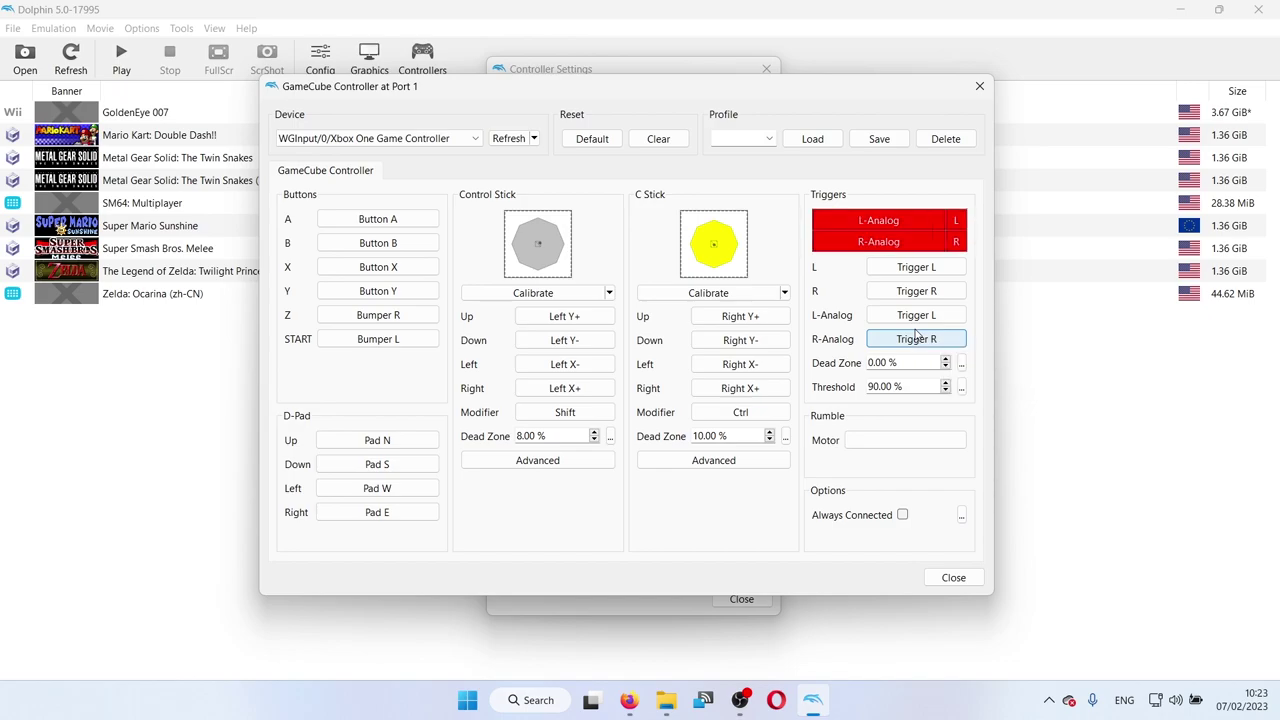
- Set the rumble motor output to Motor L | Motor R using the Or operator, and close the Port 1 controller mapping
{"action": "left_click", "coordinate": [872, 440]}
{"action": "left_click", "coordinate": [590, 214]}
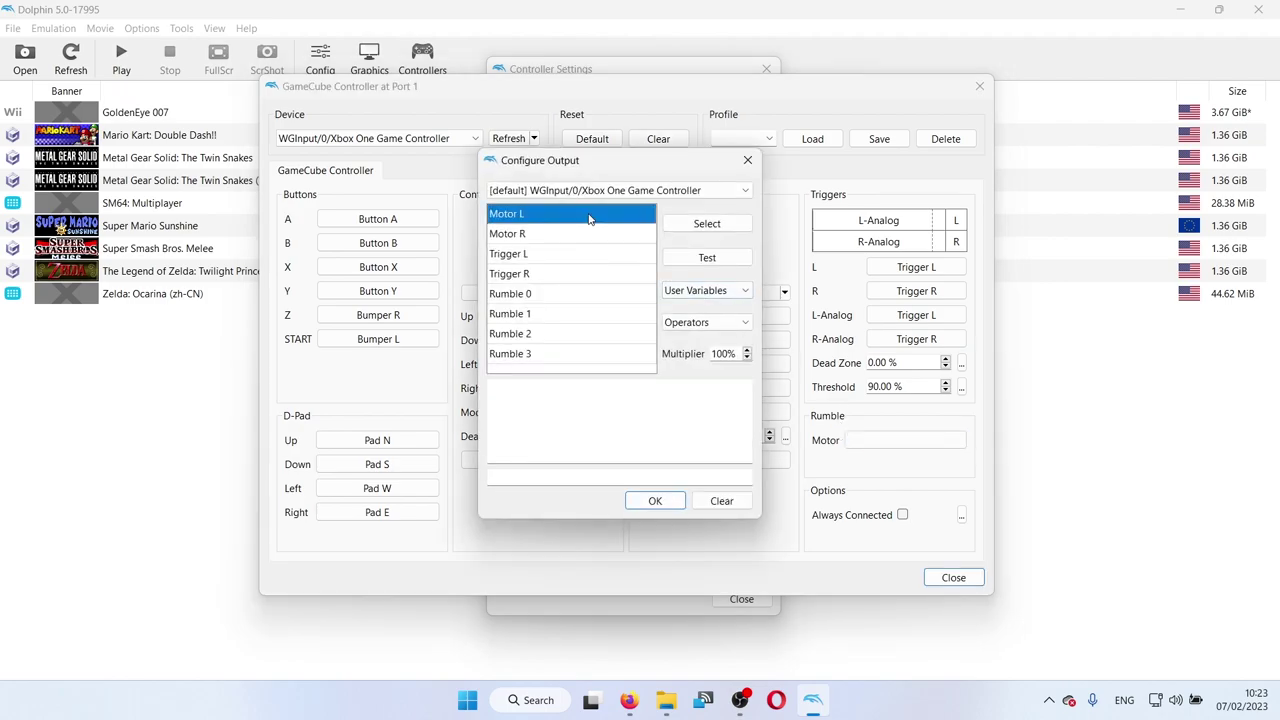
{"action": "left_click", "coordinate": [677, 222]}
{"action": "left_click", "coordinate": [700, 322]}
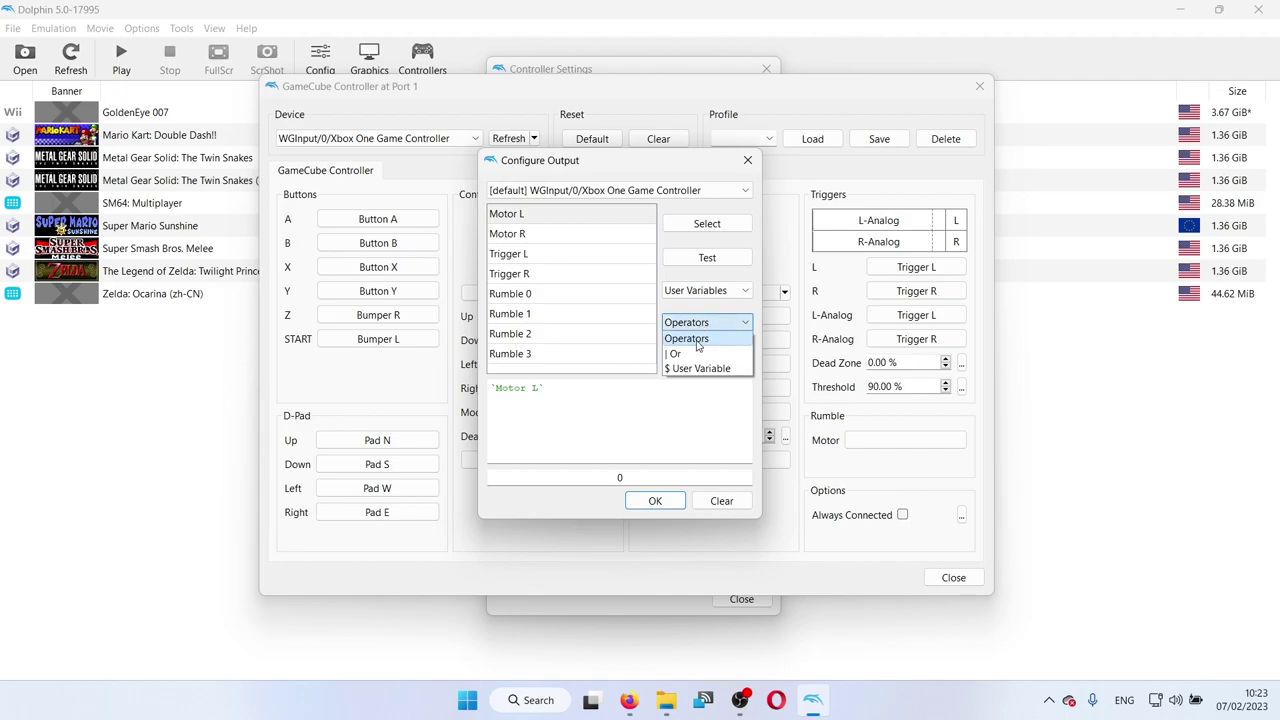
{"action": "left_click", "coordinate": [697, 357]}
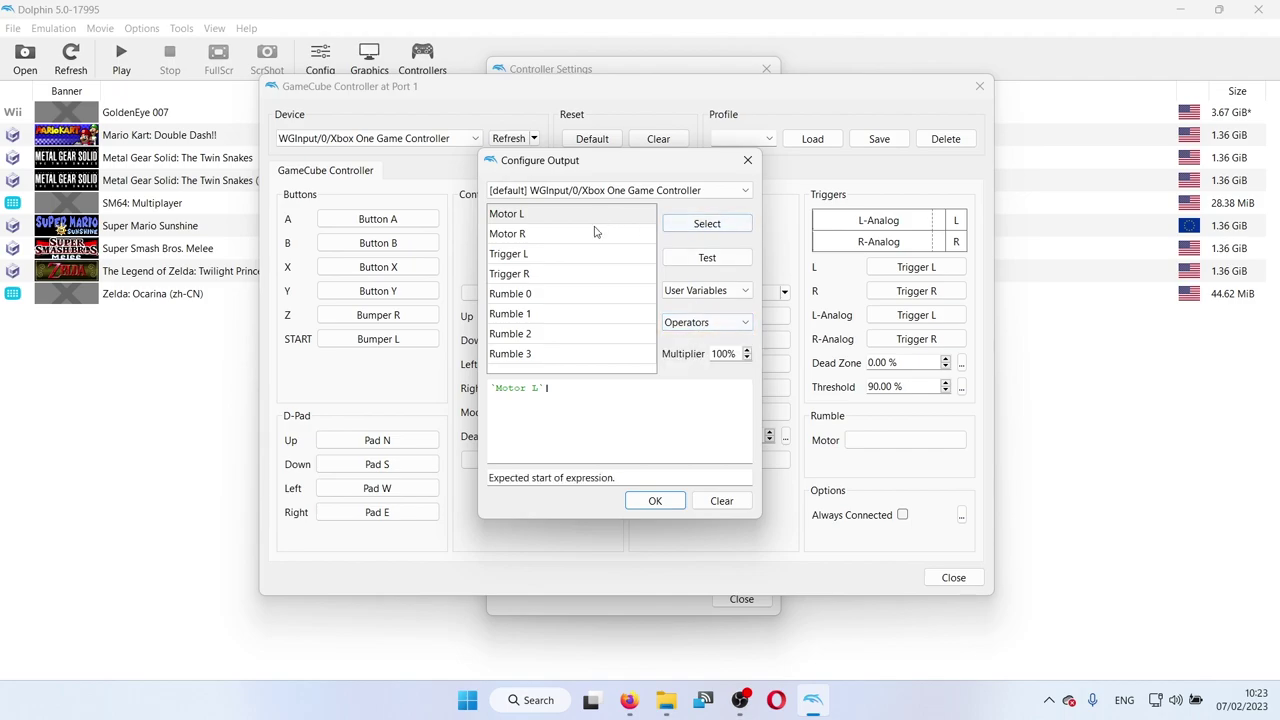
{"action": "left_click", "coordinate": [588, 234]}
{"action": "left_click", "coordinate": [705, 224]}
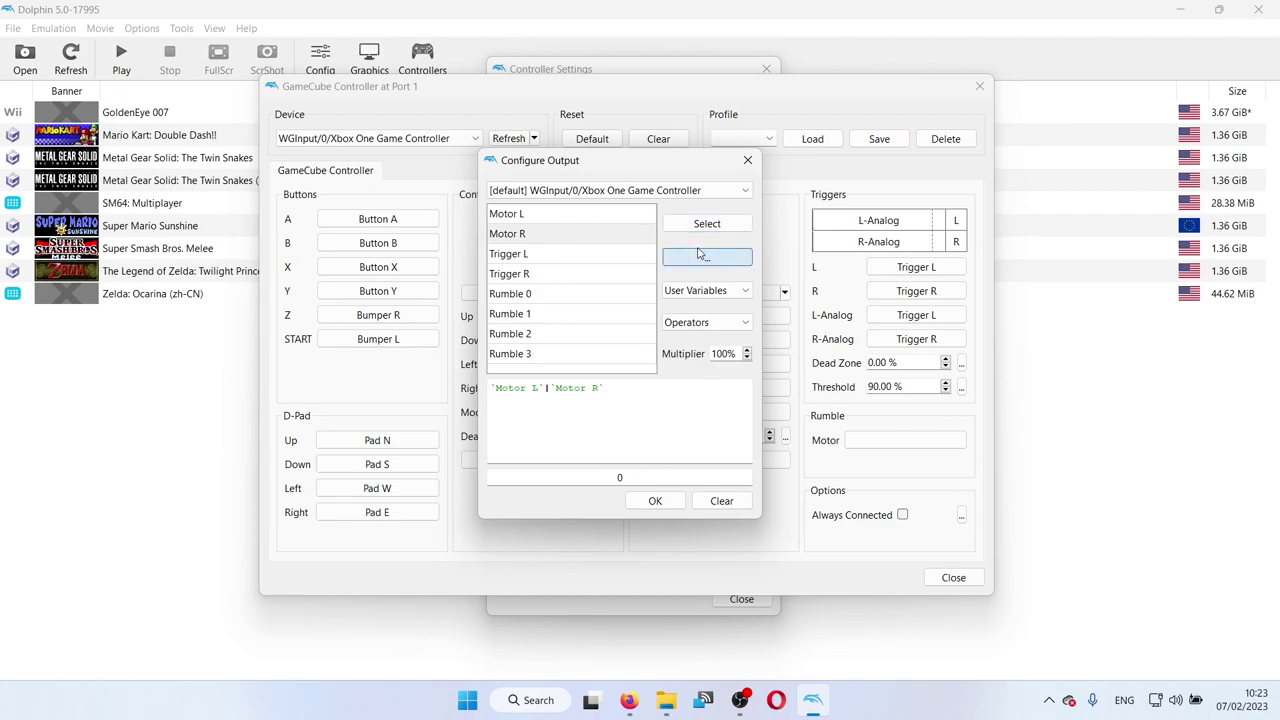
{"action": "left_click", "coordinate": [654, 501]}
{"action": "left_click", "coordinate": [953, 577]}
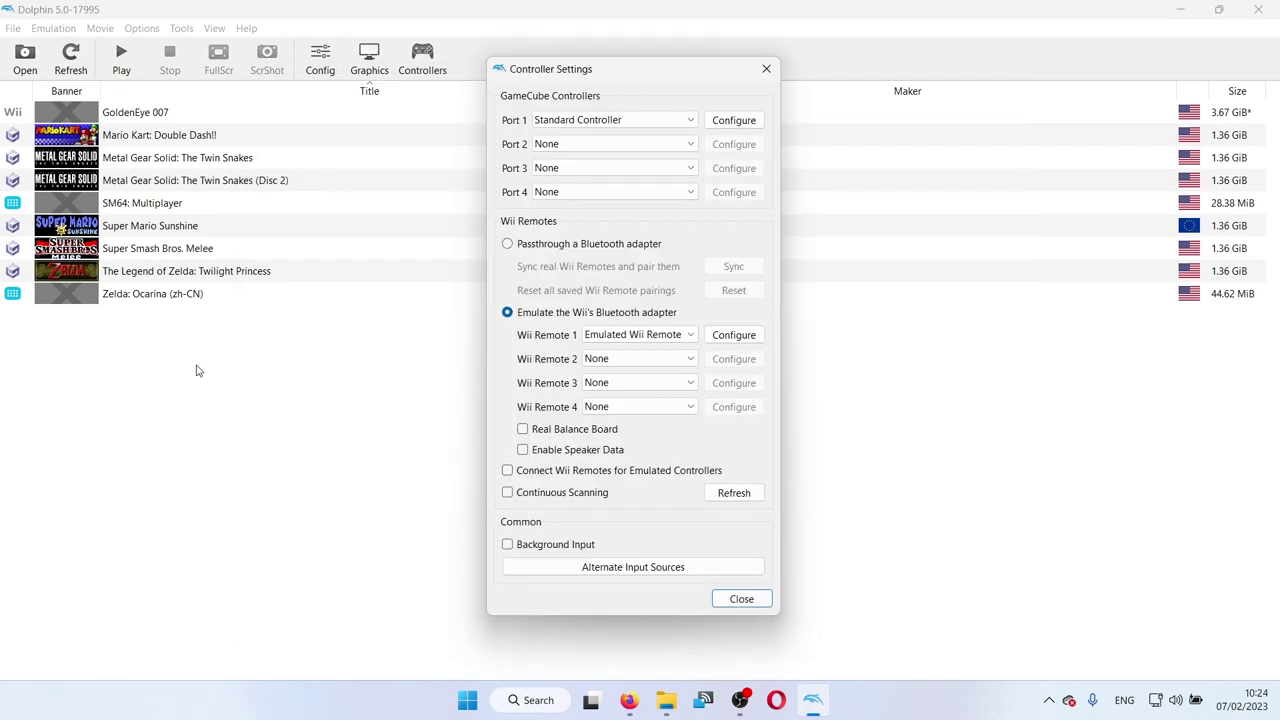
- Set GameCube Port 2 to Standard Controller and choose WGInput/1/Xbox One Game Controller as its device
{"action": "left_click", "coordinate": [563, 146]}
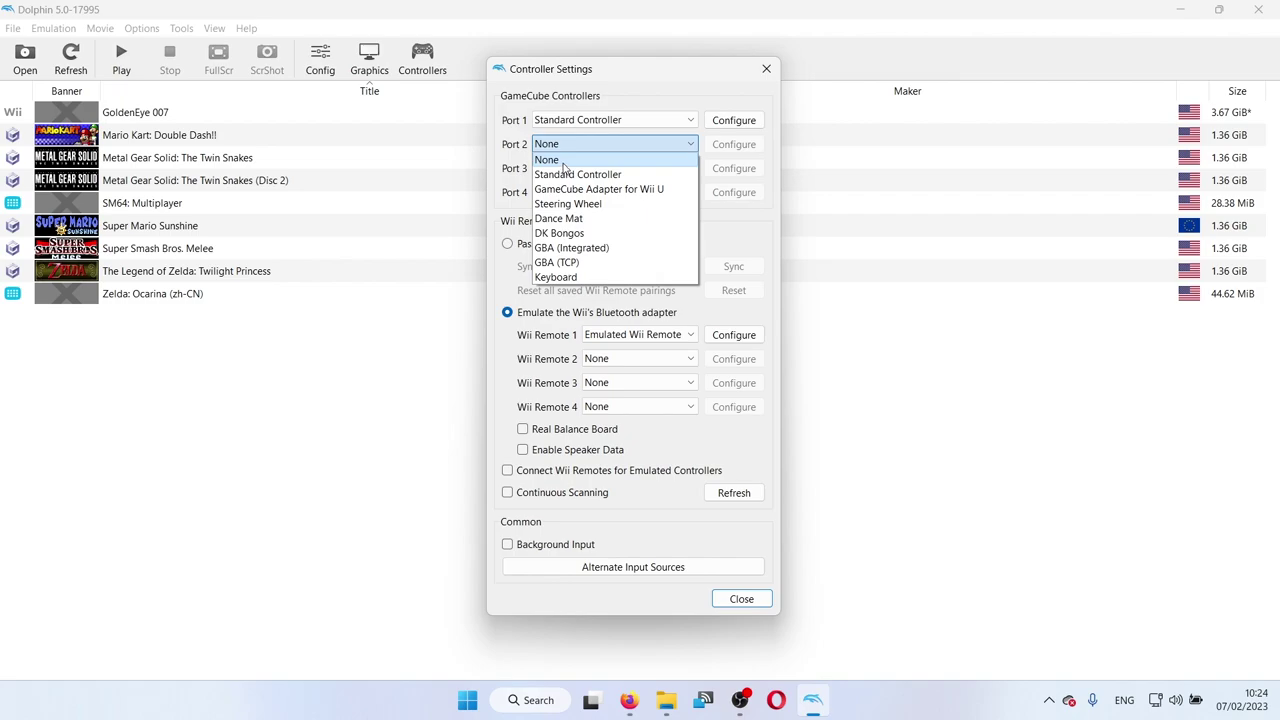
{"action": "left_click", "coordinate": [570, 174]}
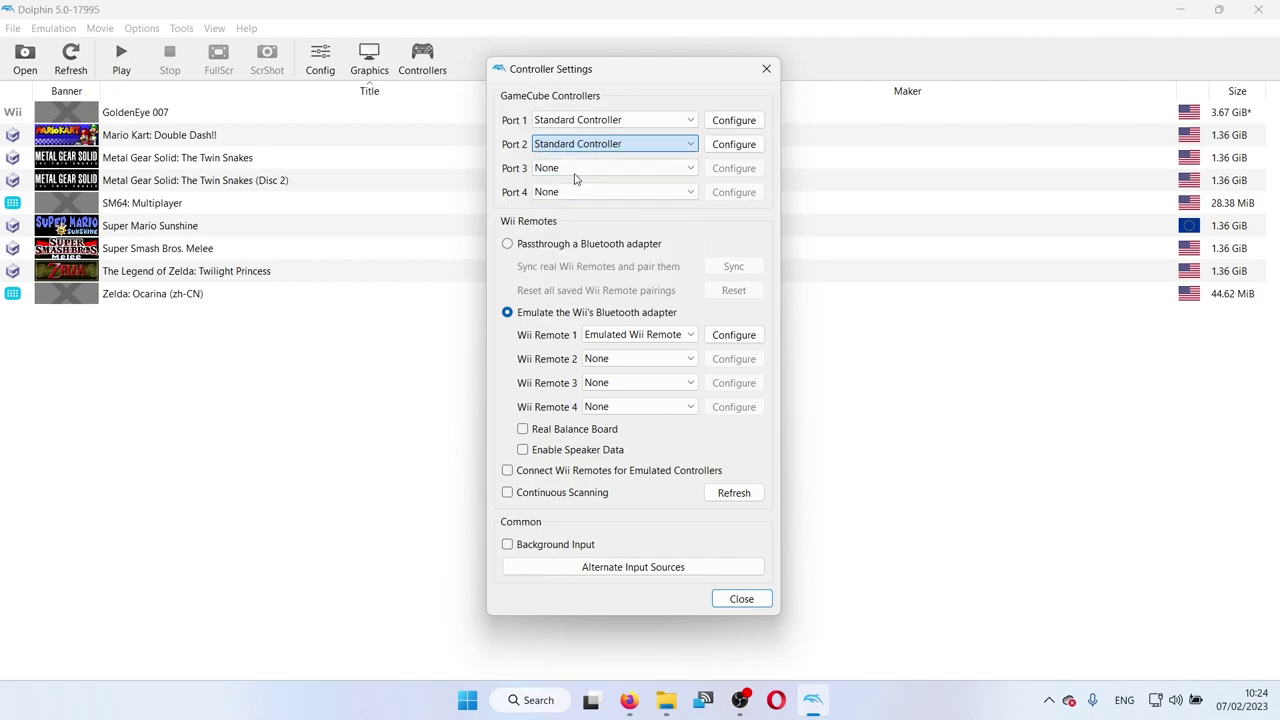
{"action": "left_click", "coordinate": [744, 146]}
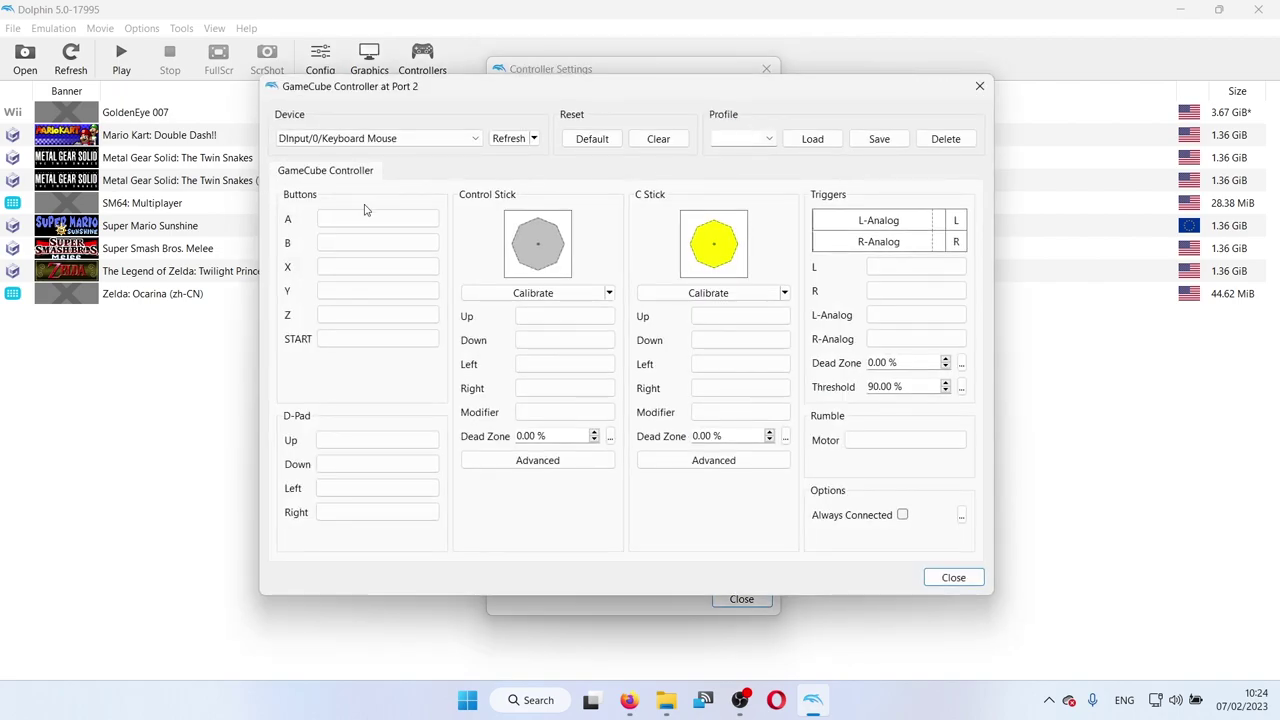
{"action": "left_click", "coordinate": [362, 139]}
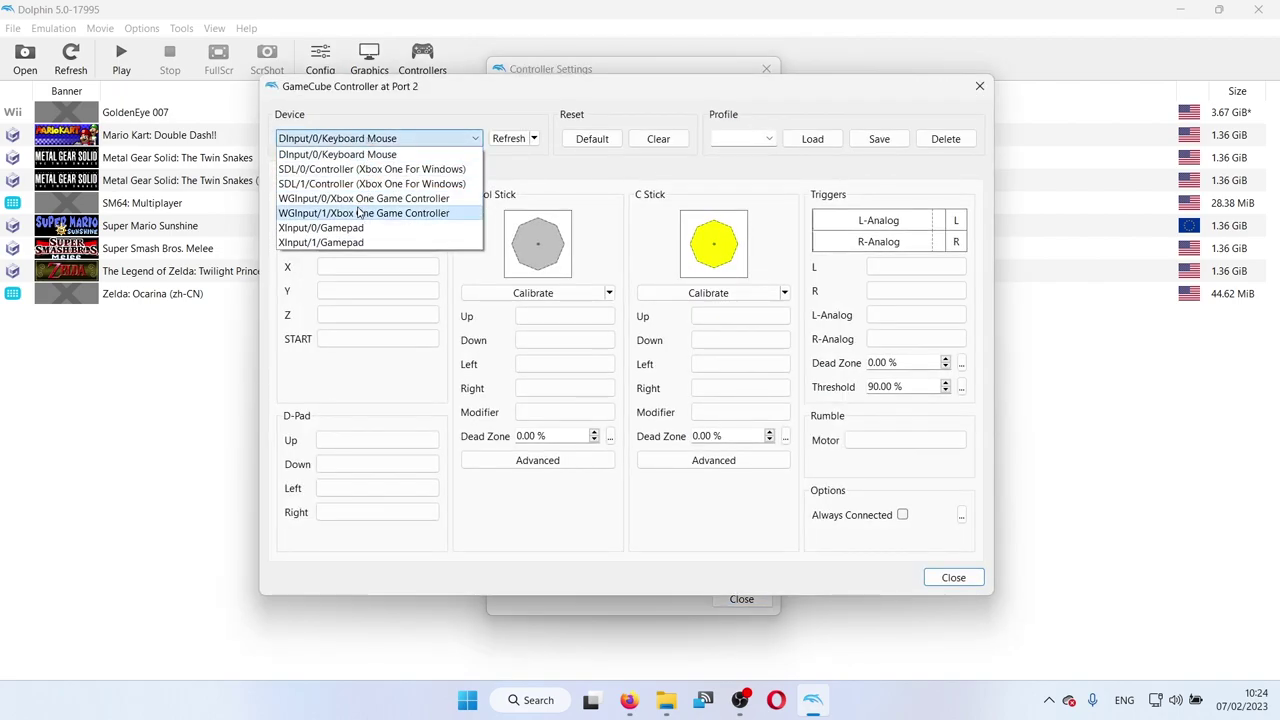
{"action": "left_click", "coordinate": [358, 215]}
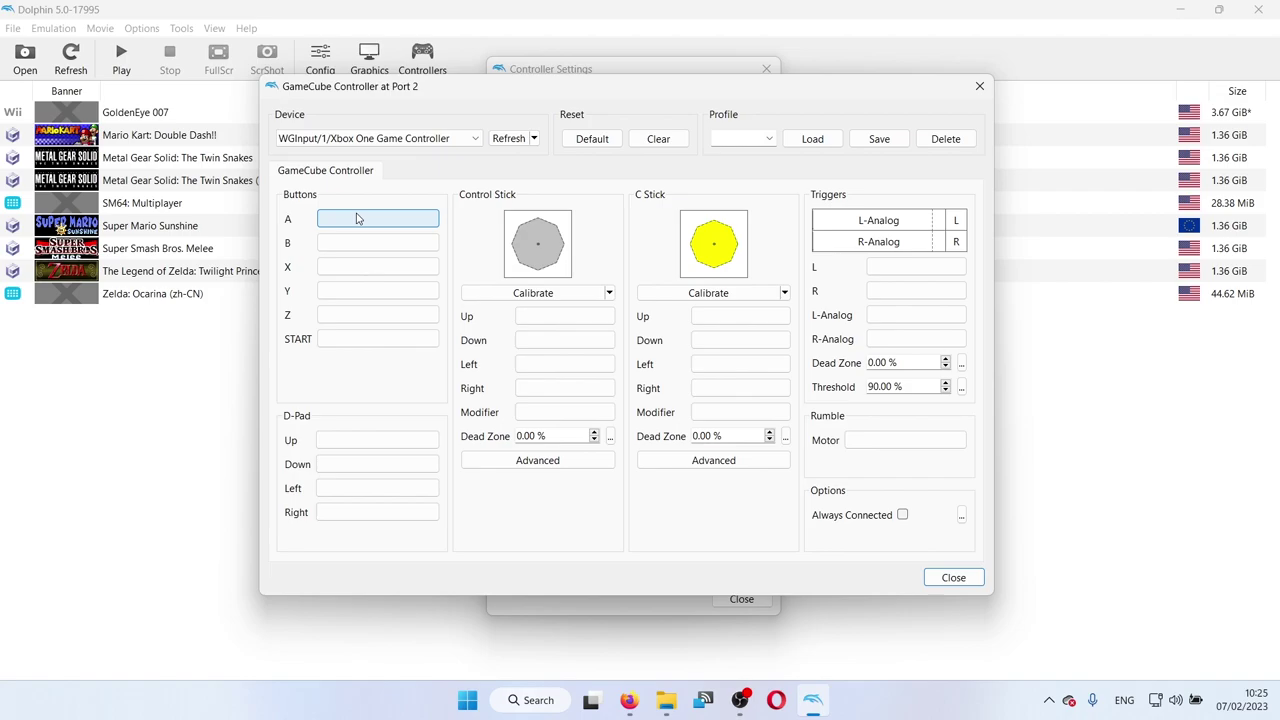
{"action": "left_click", "coordinate": [953, 577]}
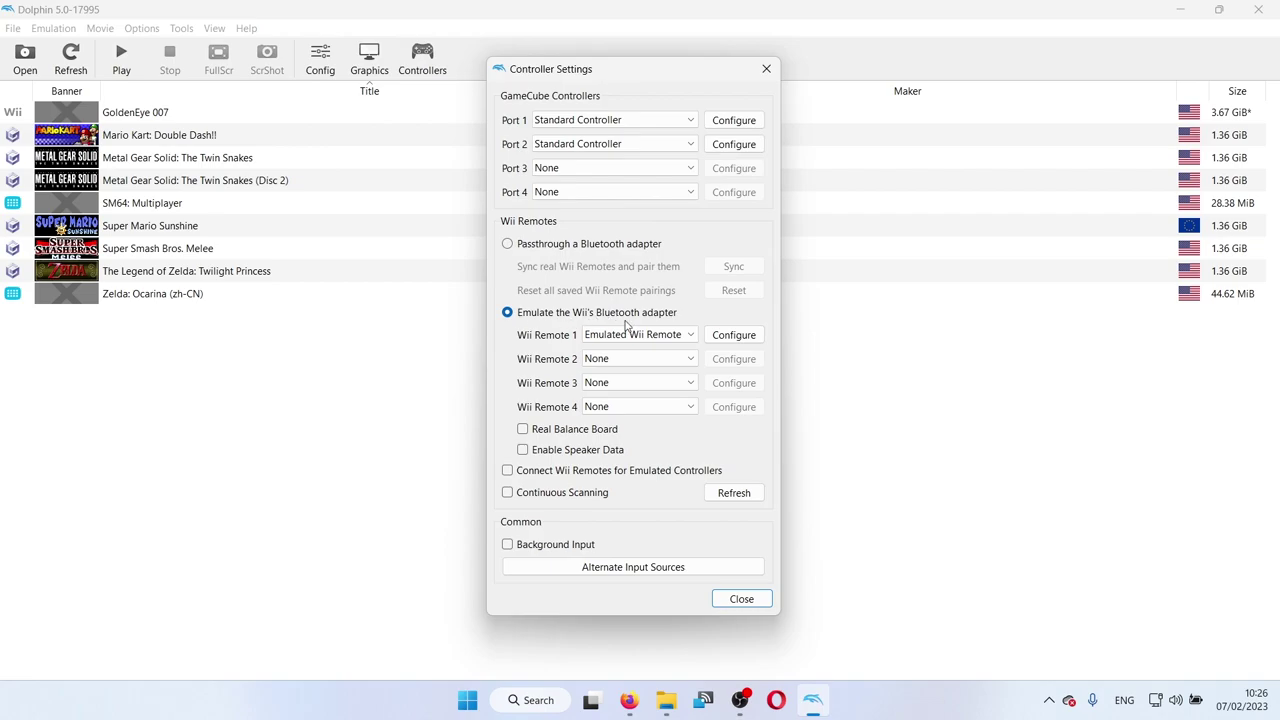
- Set Wii Remotes 2, 3 and 4 to Emulated Wii Remote
{"action": "left_click", "coordinate": [642, 366]}
{"action": "left_click", "coordinate": [640, 389]}
{"action": "left_click", "coordinate": [637, 382]}
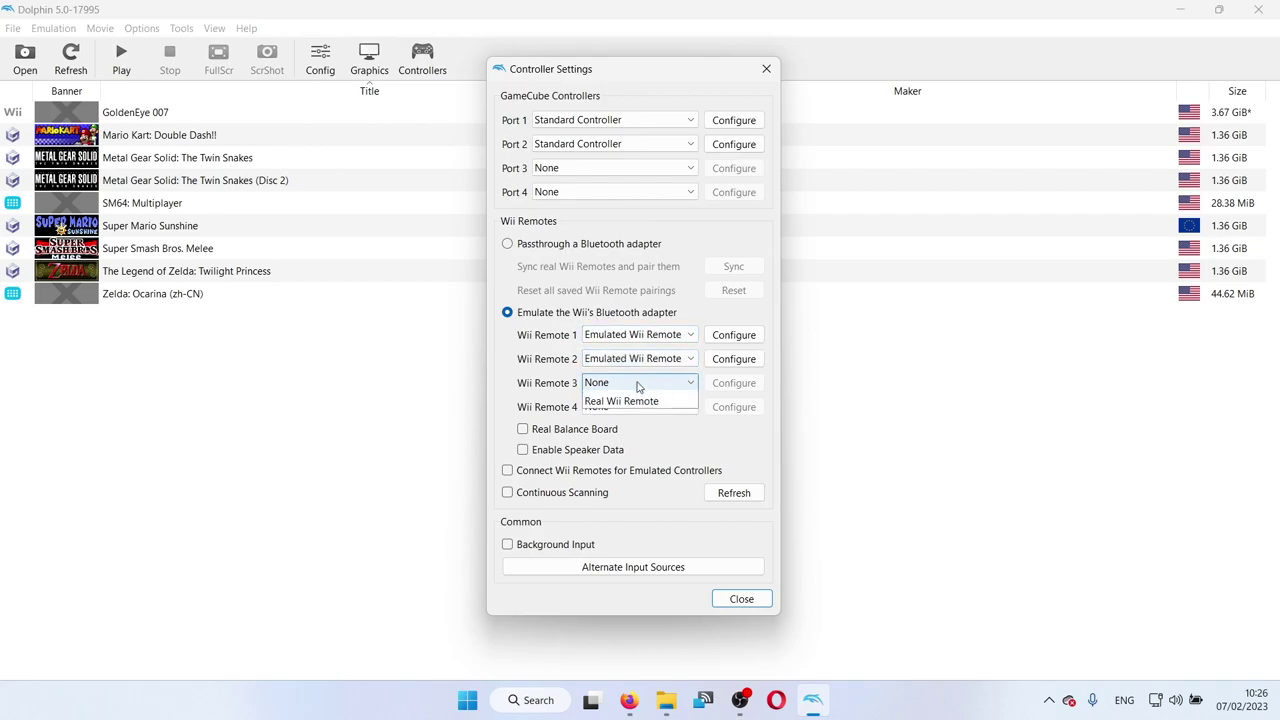
{"action": "left_click", "coordinate": [637, 412]}
{"action": "left_click", "coordinate": [640, 407]}
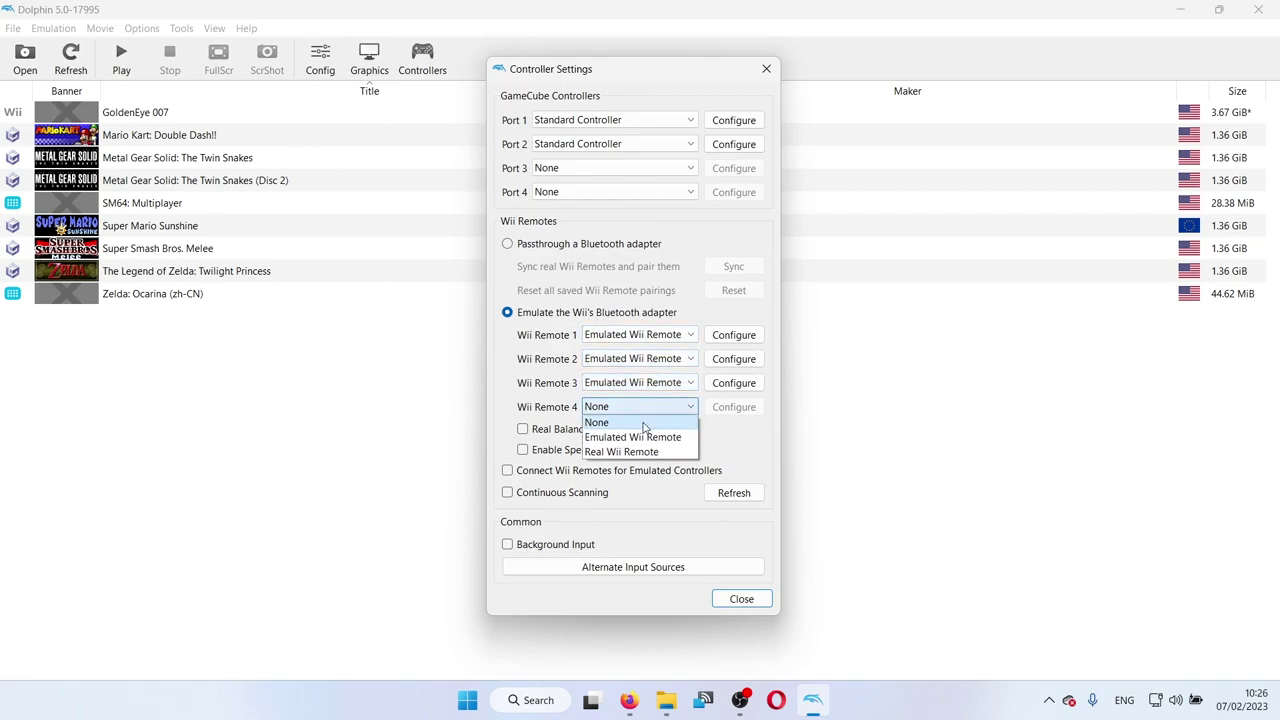
{"action": "left_click", "coordinate": [641, 436]}
- Set the device of Wii Remote 1 to WGInput/0/Xbox One Game Controller and close the controller settings
{"action": "left_click", "coordinate": [734, 334]}
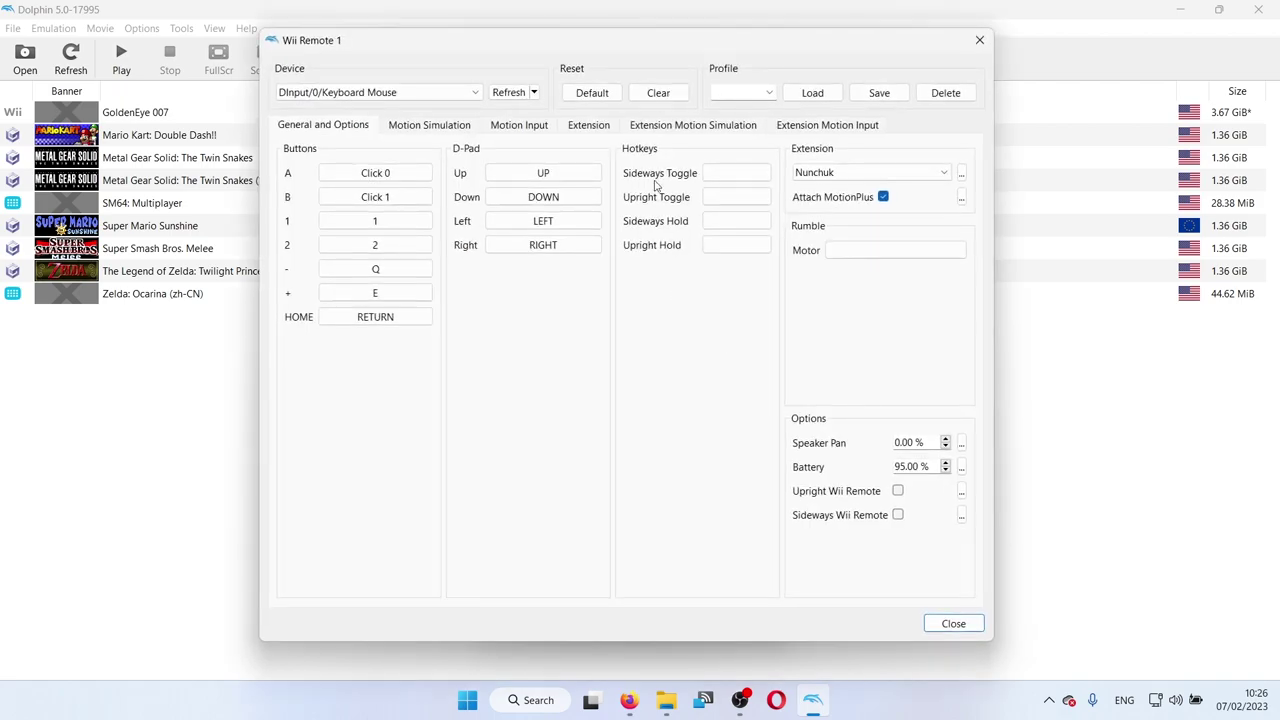
{"action": "left_click", "coordinate": [422, 91]}
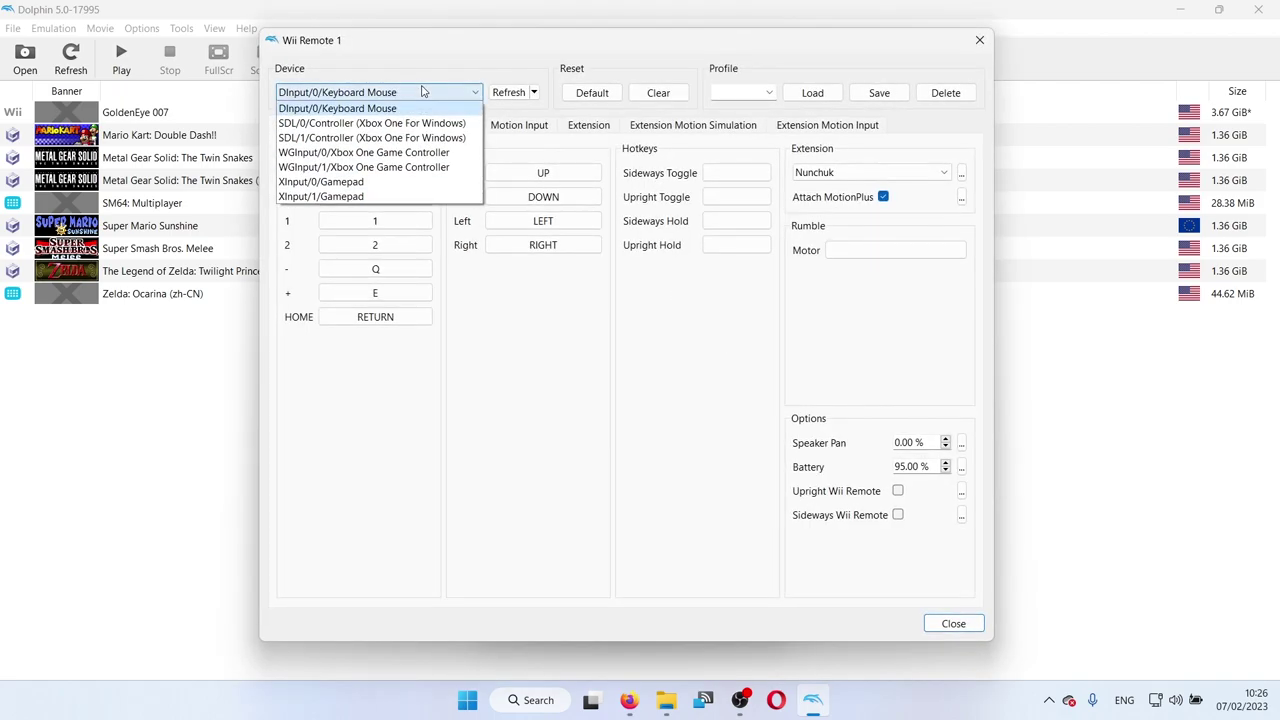
{"action": "left_click", "coordinate": [378, 153]}
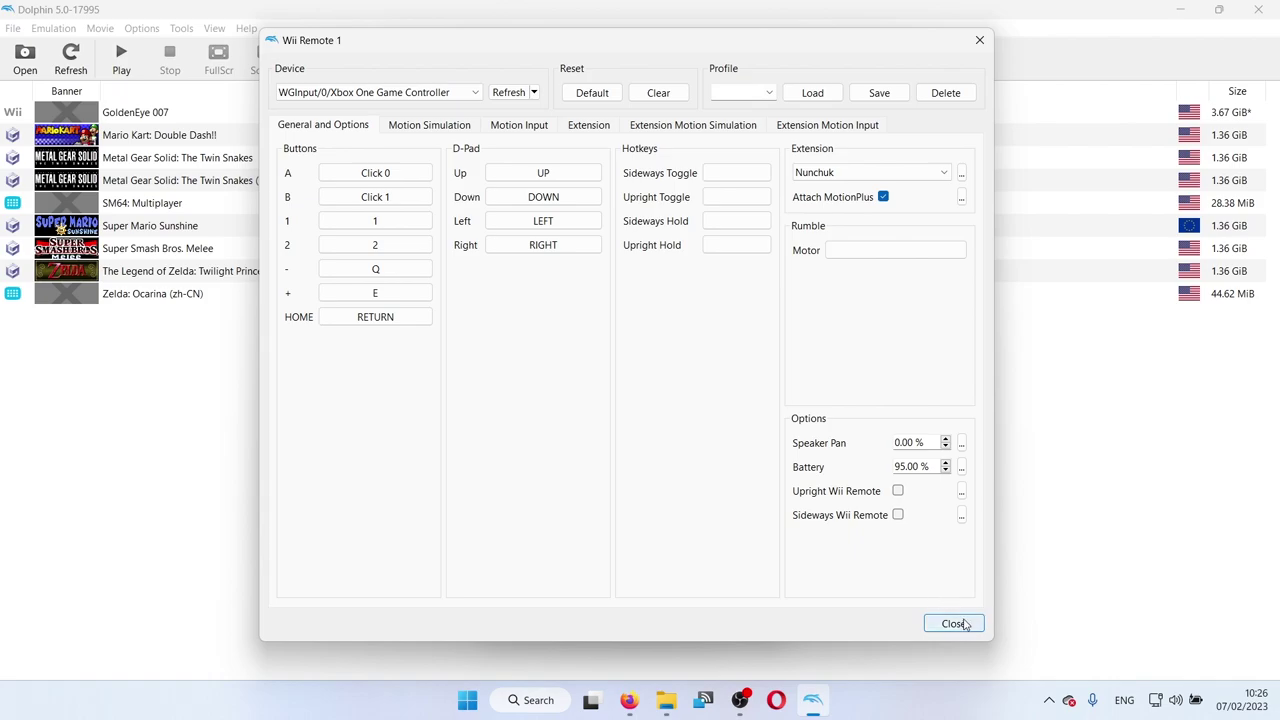
{"action": "left_click", "coordinate": [376, 93]}
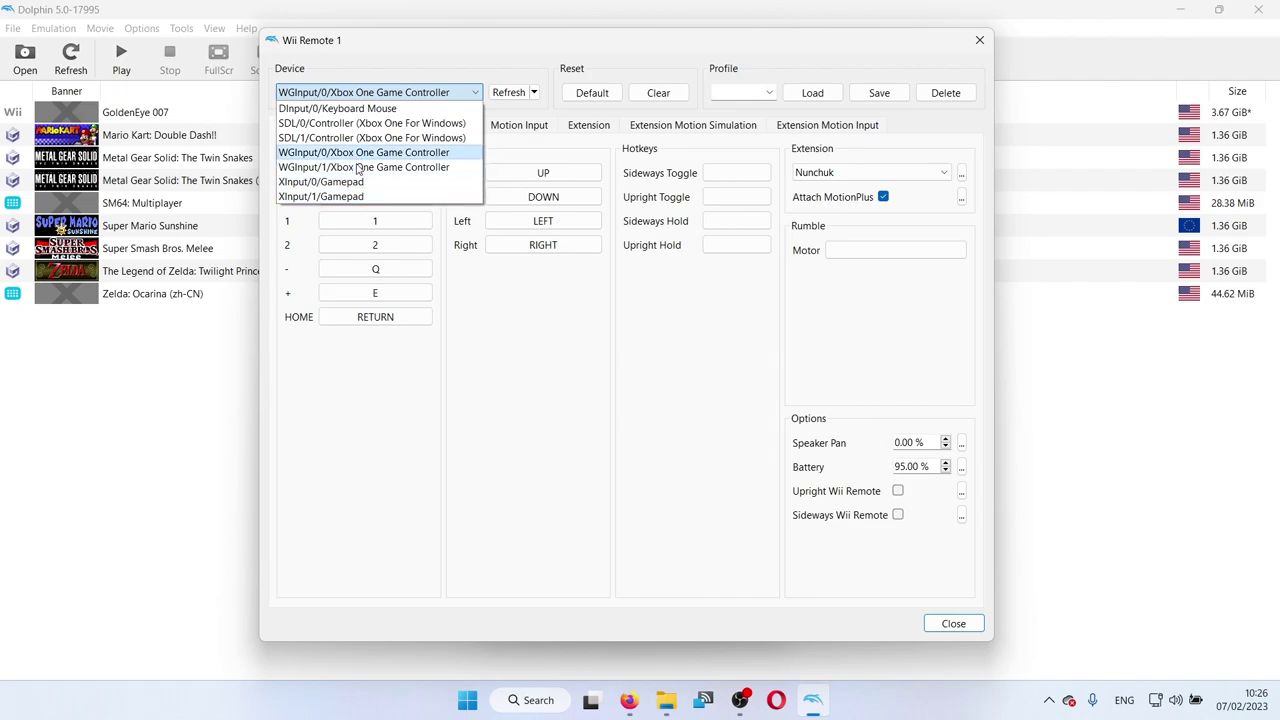
{"action": "left_click", "coordinate": [600, 400]}
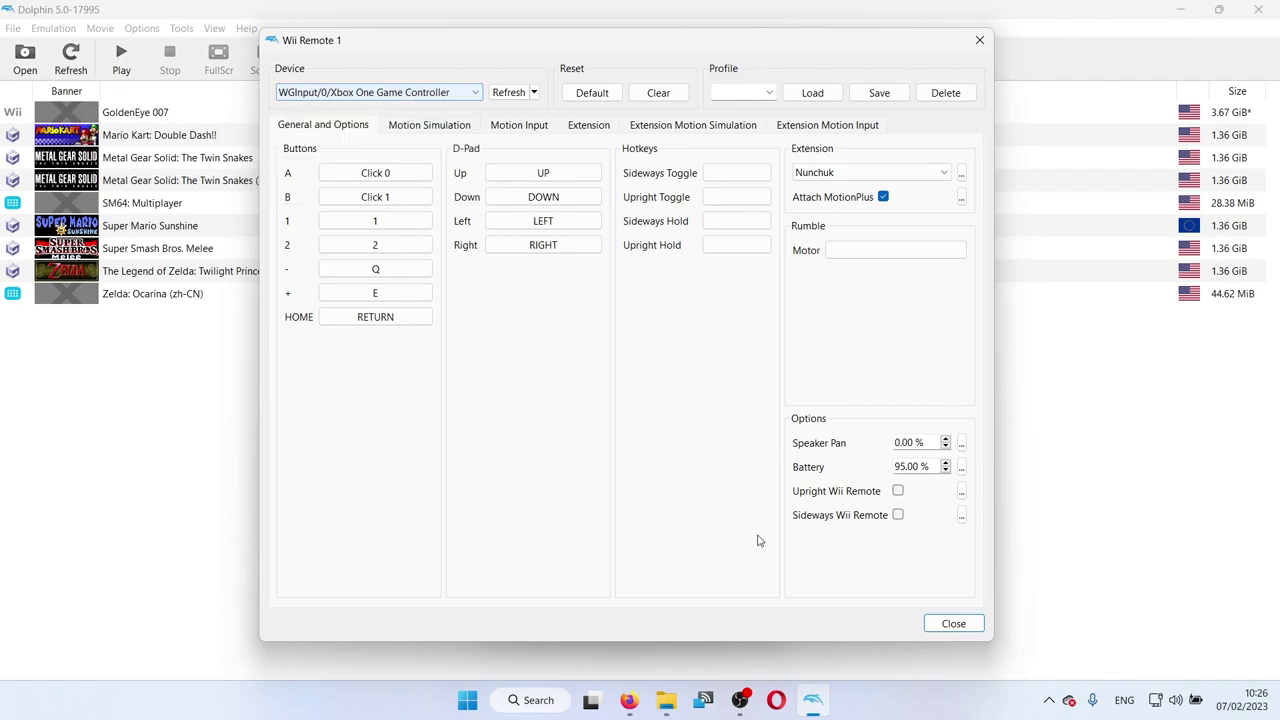
{"action": "left_click", "coordinate": [950, 621]}
{"action": "left_click", "coordinate": [737, 598]}
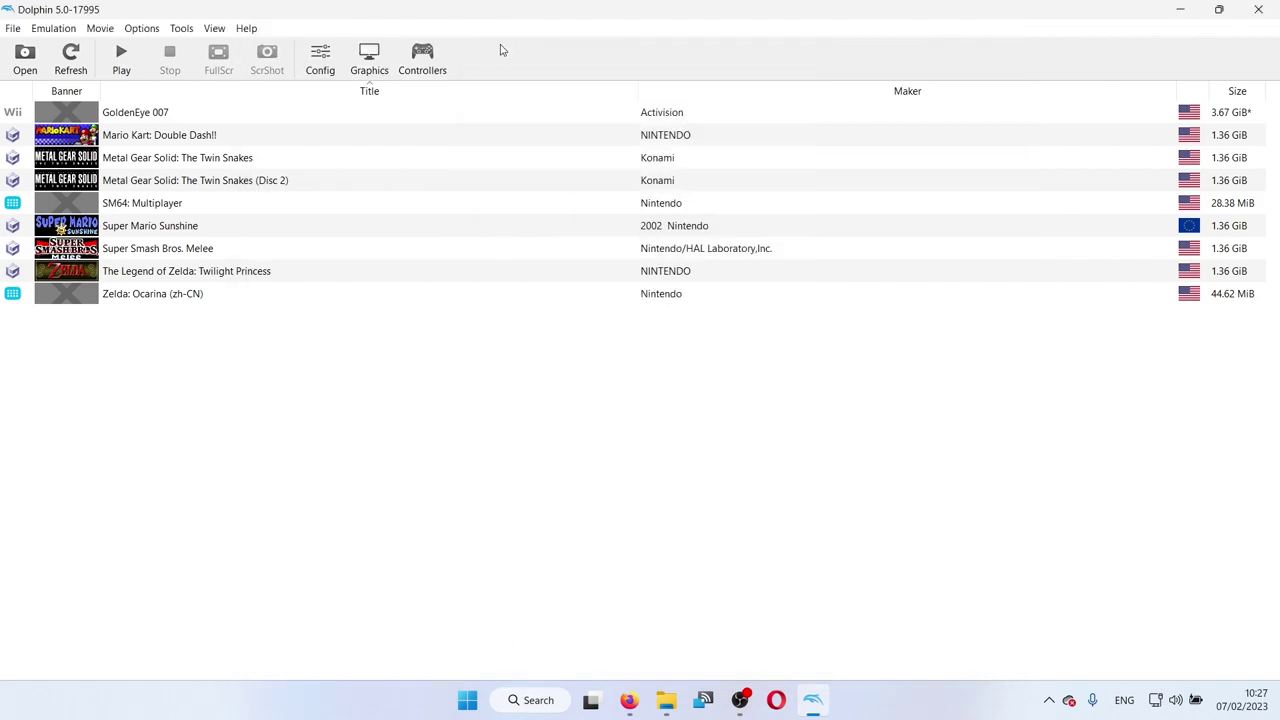
- Enable the Hyrule Field Speed Hack patch in the properties of The Legend of Zelda: Twilight Princess
{"action": "right_click", "coordinate": [142, 142]}
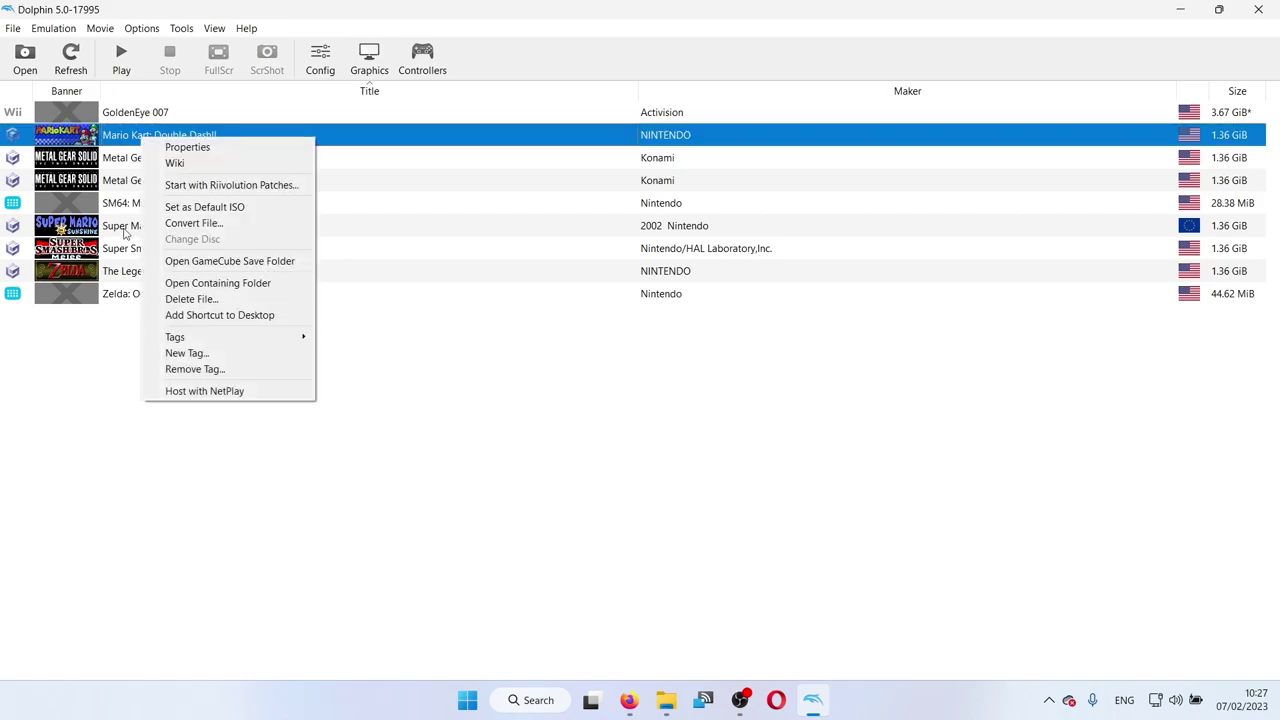
{"action": "left_click", "coordinate": [130, 401]}
{"action": "right_click", "coordinate": [156, 268]}
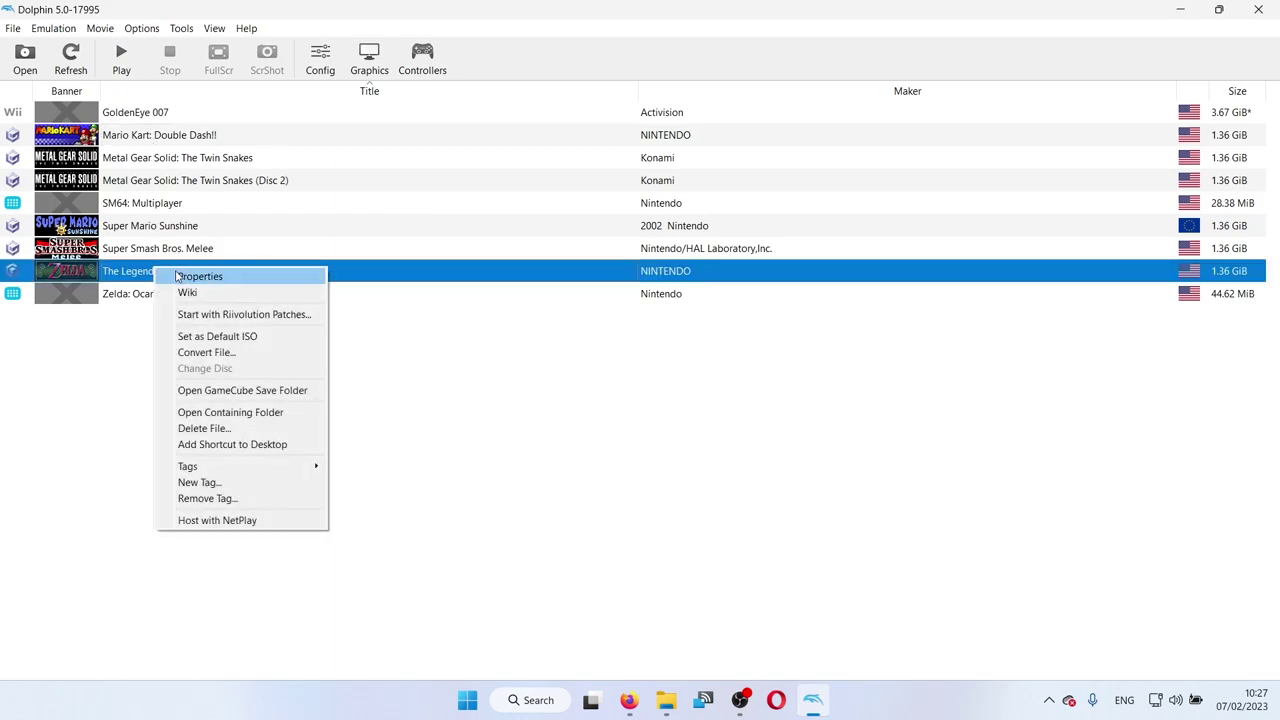
{"action": "left_click", "coordinate": [198, 276]}
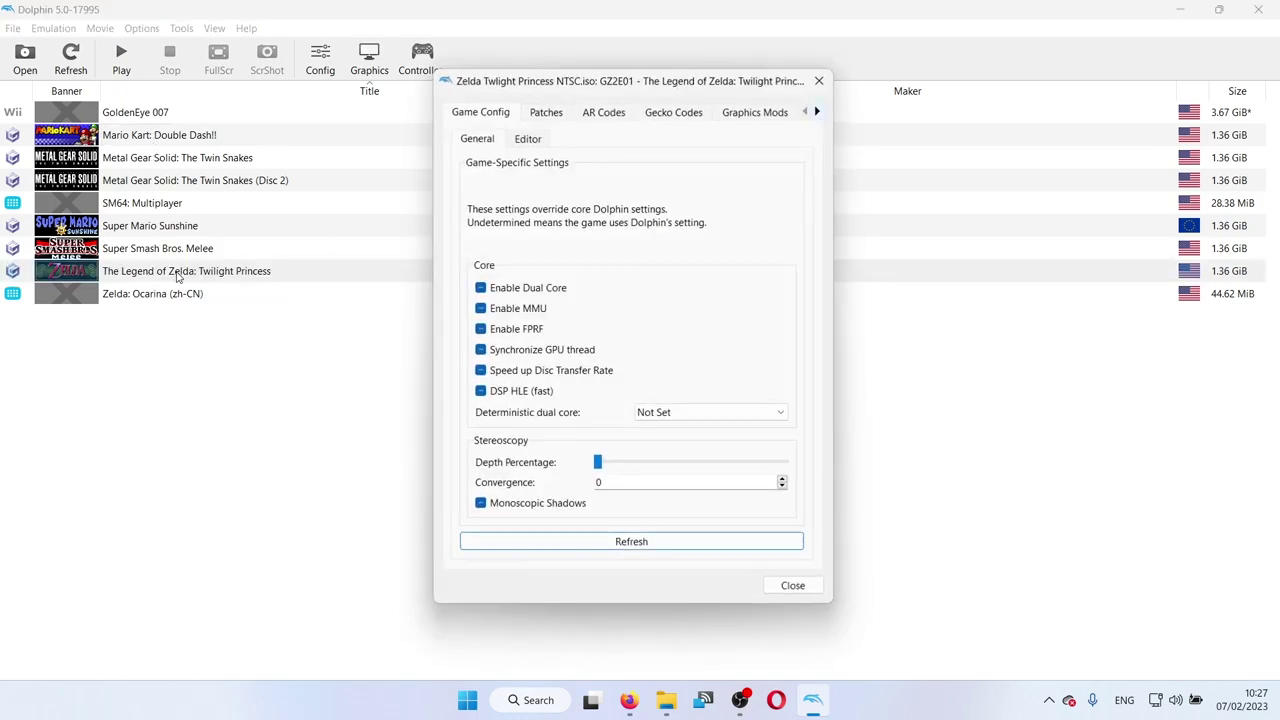
{"action": "left_click", "coordinate": [556, 117]}
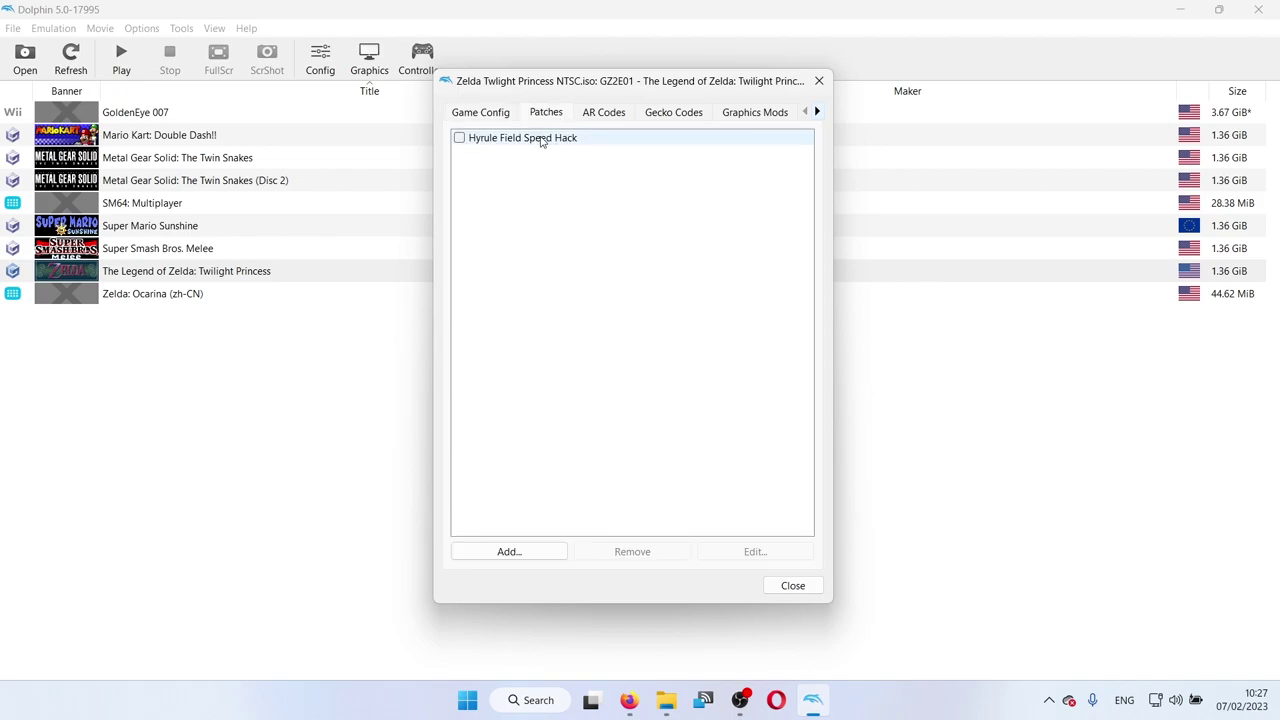
{"action": "left_click", "coordinate": [543, 138]}
{"action": "left_click", "coordinate": [459, 138]}
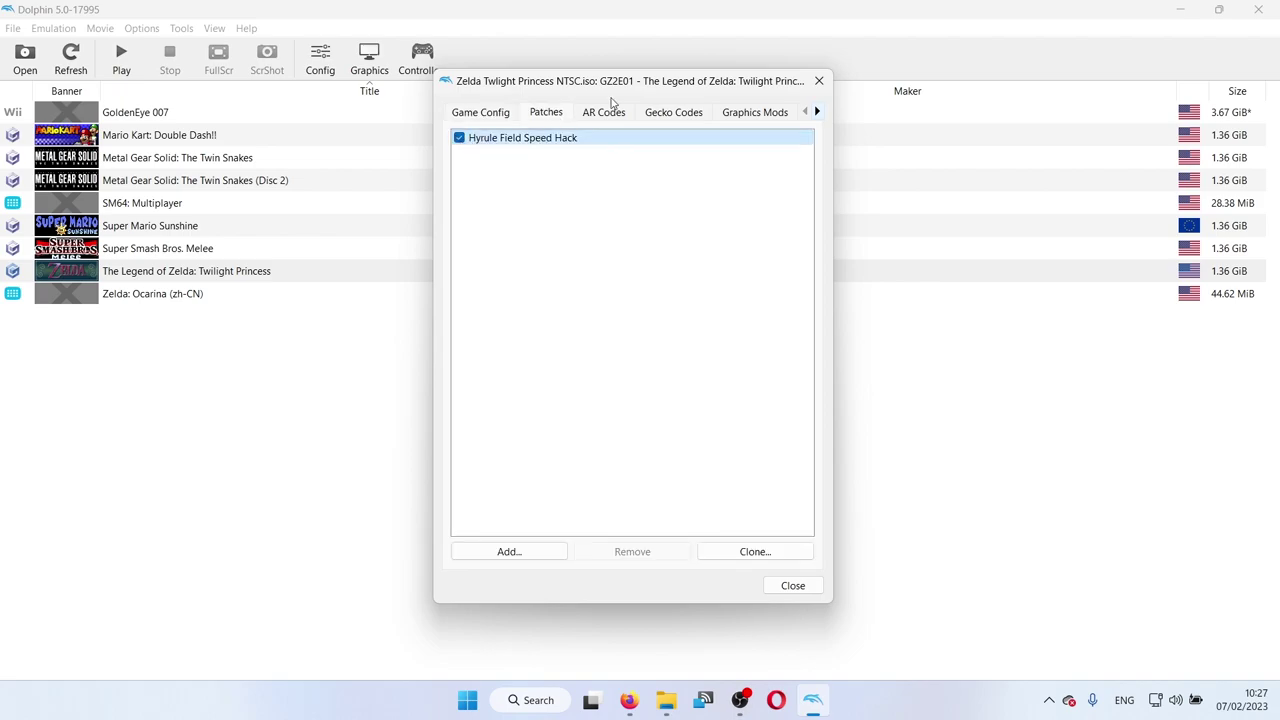
- Browse the AR codes available for Twilight Princess
{"action": "left_click", "coordinate": [610, 111]}
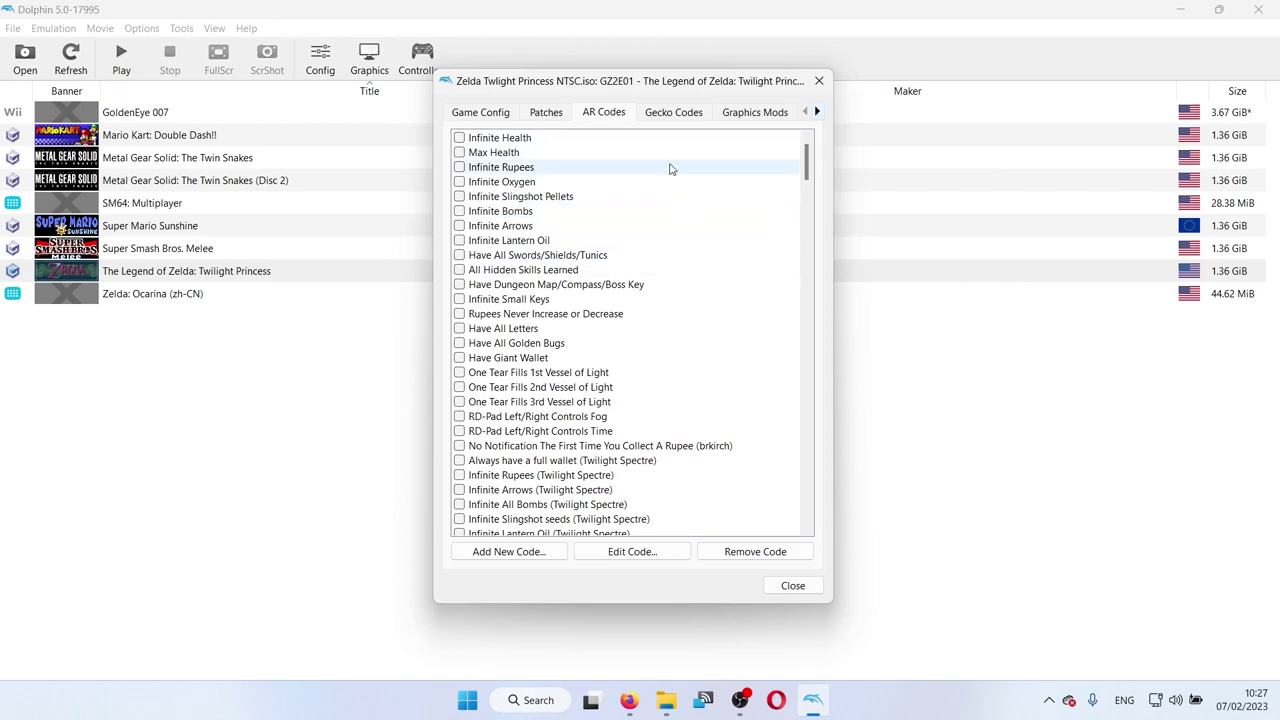
{"action": "scroll", "coordinate": [522, 213], "scroll_direction": "down", "scroll_amount": 5}
{"action": "scroll", "coordinate": [522, 213], "scroll_direction": "up", "scroll_amount": 5}
{"action": "scroll", "coordinate": [522, 213], "scroll_direction": "down", "scroll_amount": 9}
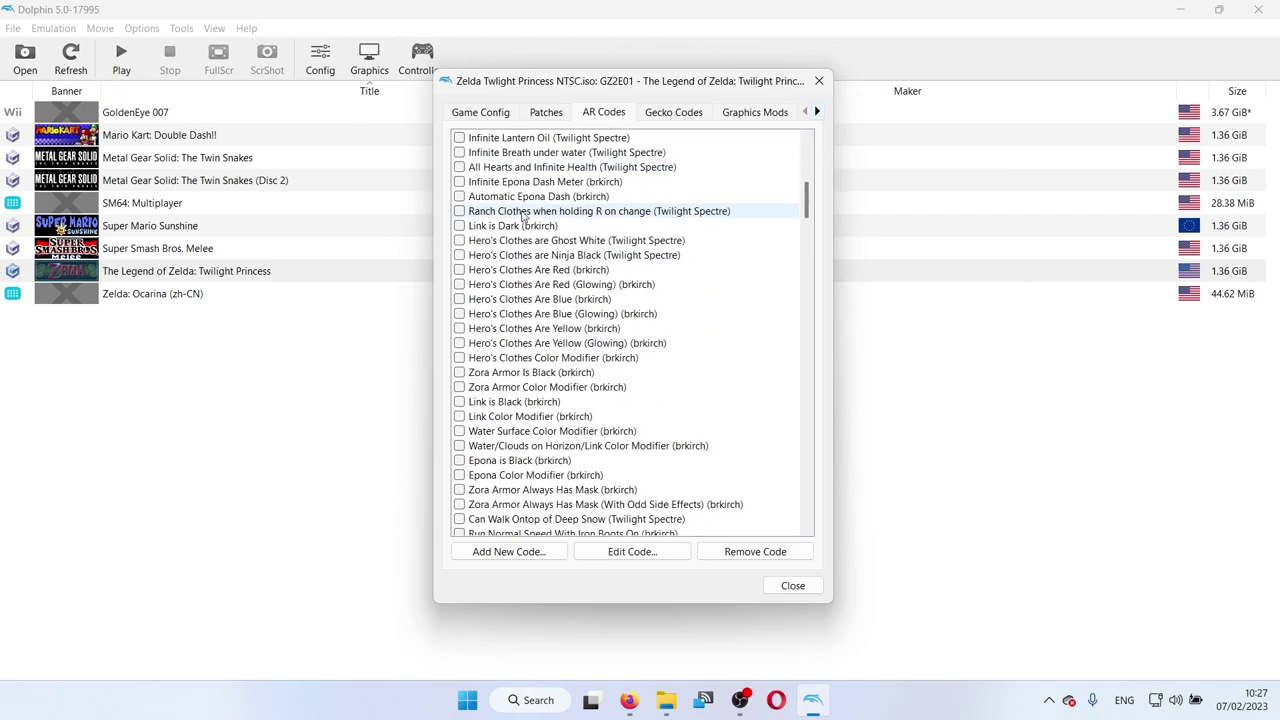
{"action": "scroll", "coordinate": [522, 213], "scroll_direction": "up", "scroll_amount": 9}
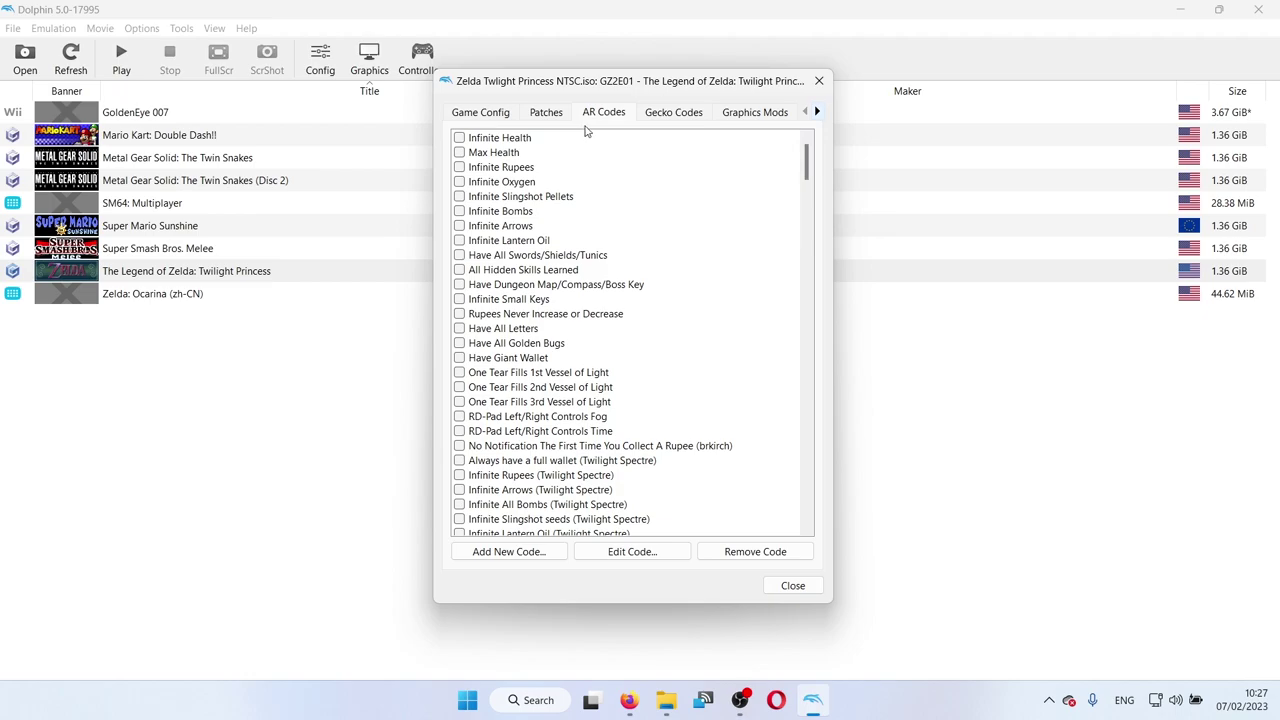
- Download the Gecko codes for Twilight Princess and look through the list
{"action": "left_click", "coordinate": [666, 112]}
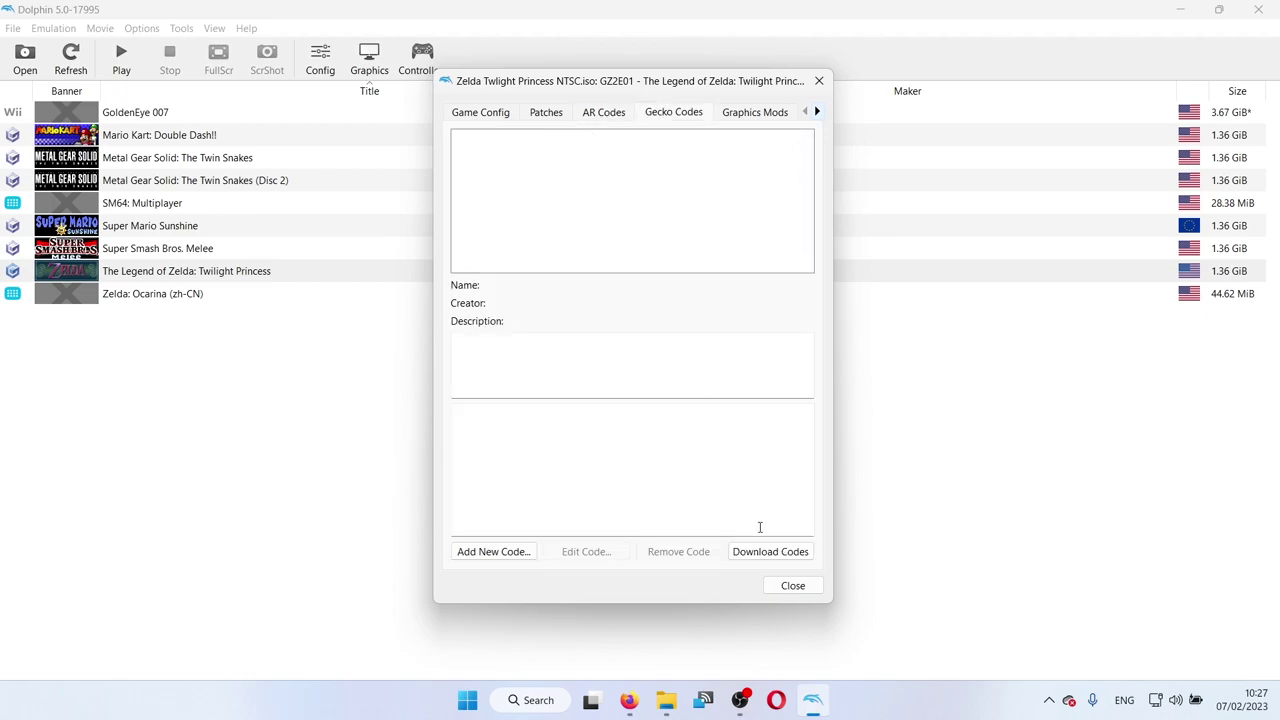
{"action": "left_click", "coordinate": [766, 551]}
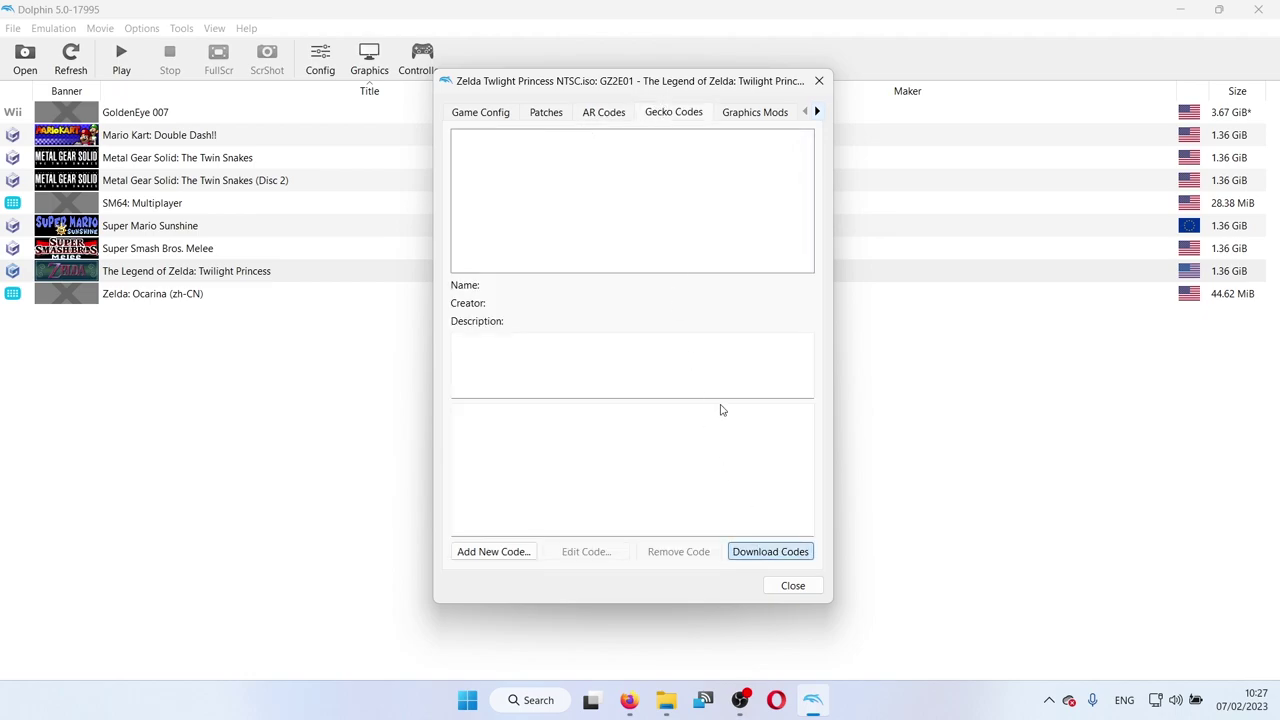
{"action": "left_click", "coordinate": [700, 365]}
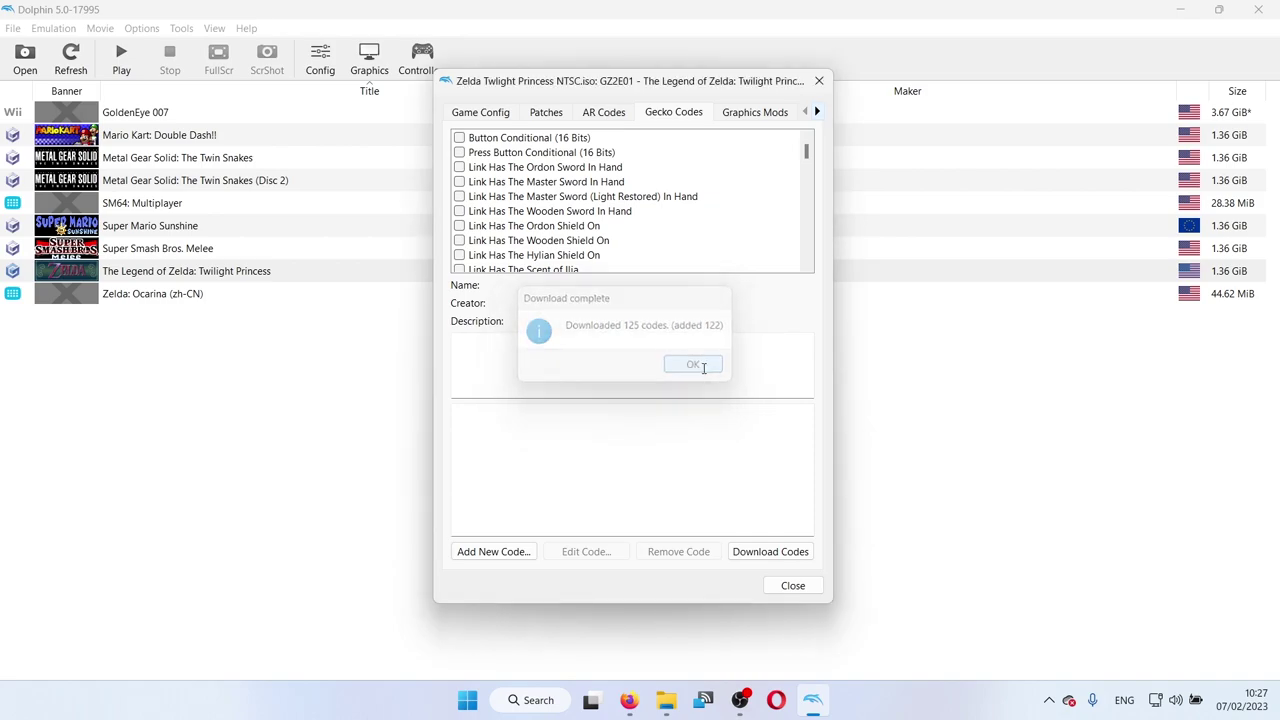
{"action": "scroll", "coordinate": [630, 220], "scroll_direction": "down", "scroll_amount": 10}
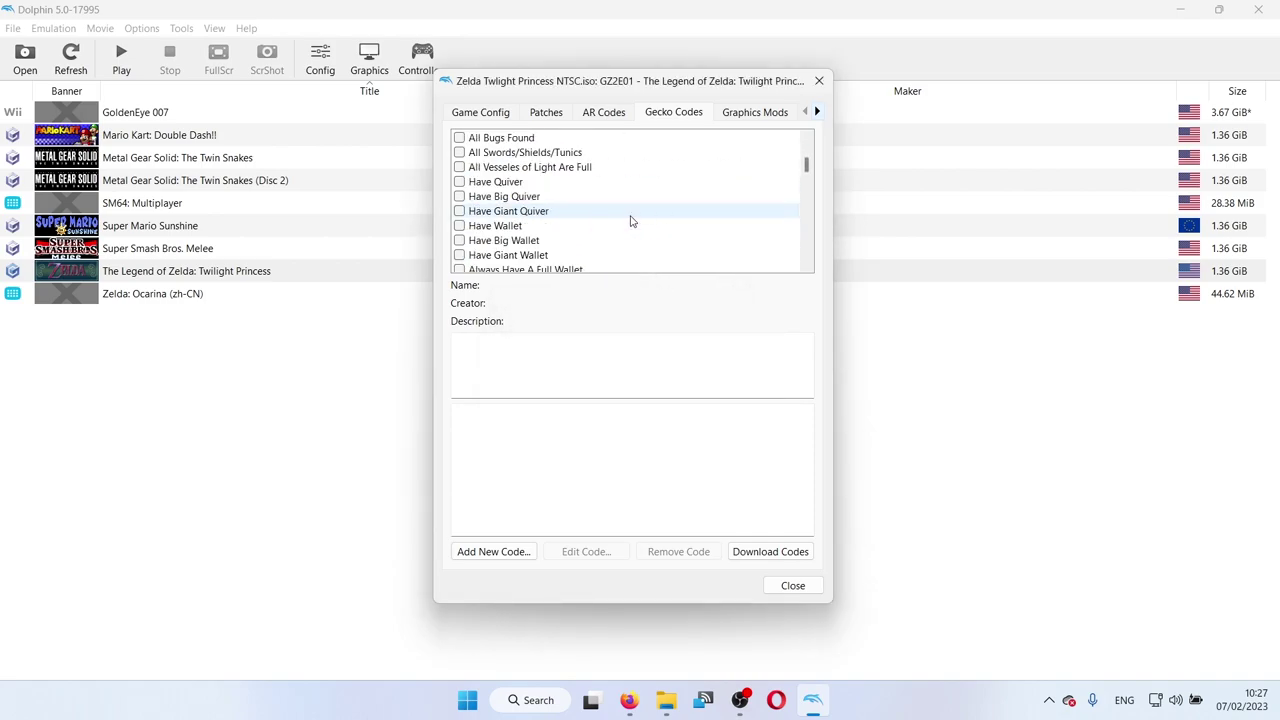
{"action": "scroll", "coordinate": [630, 218], "scroll_direction": "up", "scroll_amount": 5}
- Enable the Infinite Health AR code for Twilight Princess and close the game's properties
{"action": "left_click", "coordinate": [603, 113]}
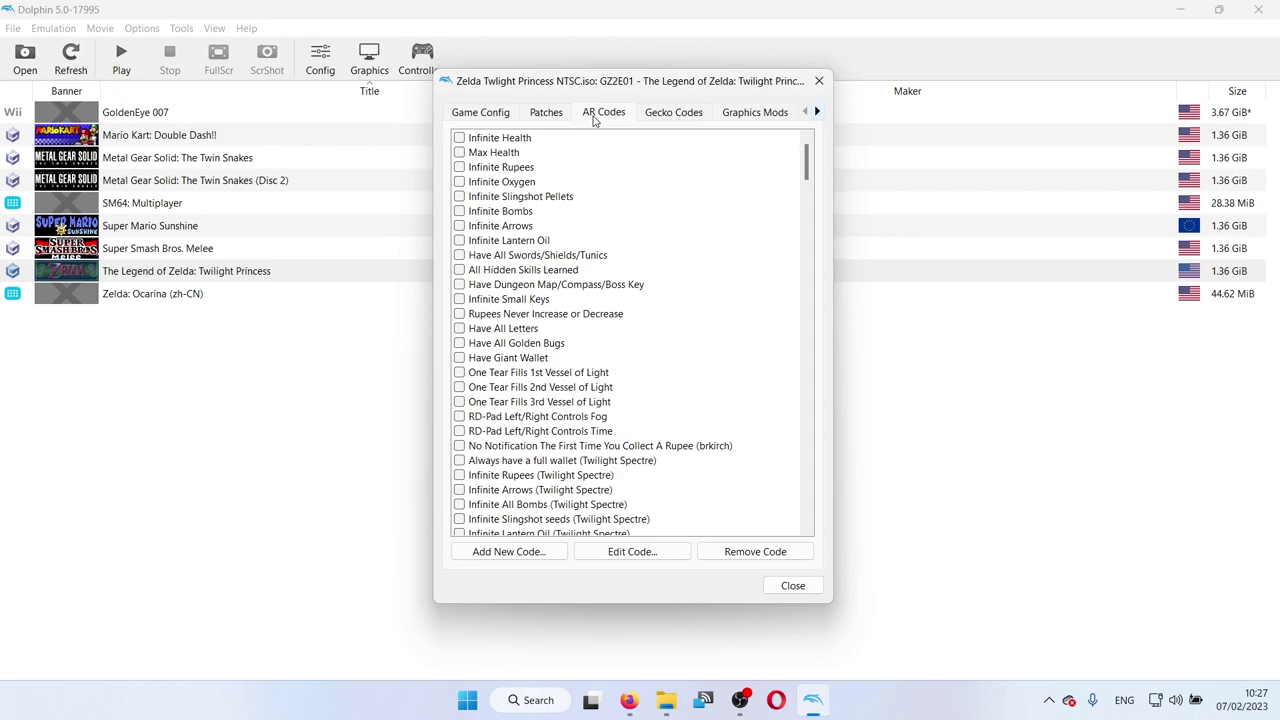
{"action": "left_click", "coordinate": [504, 141]}
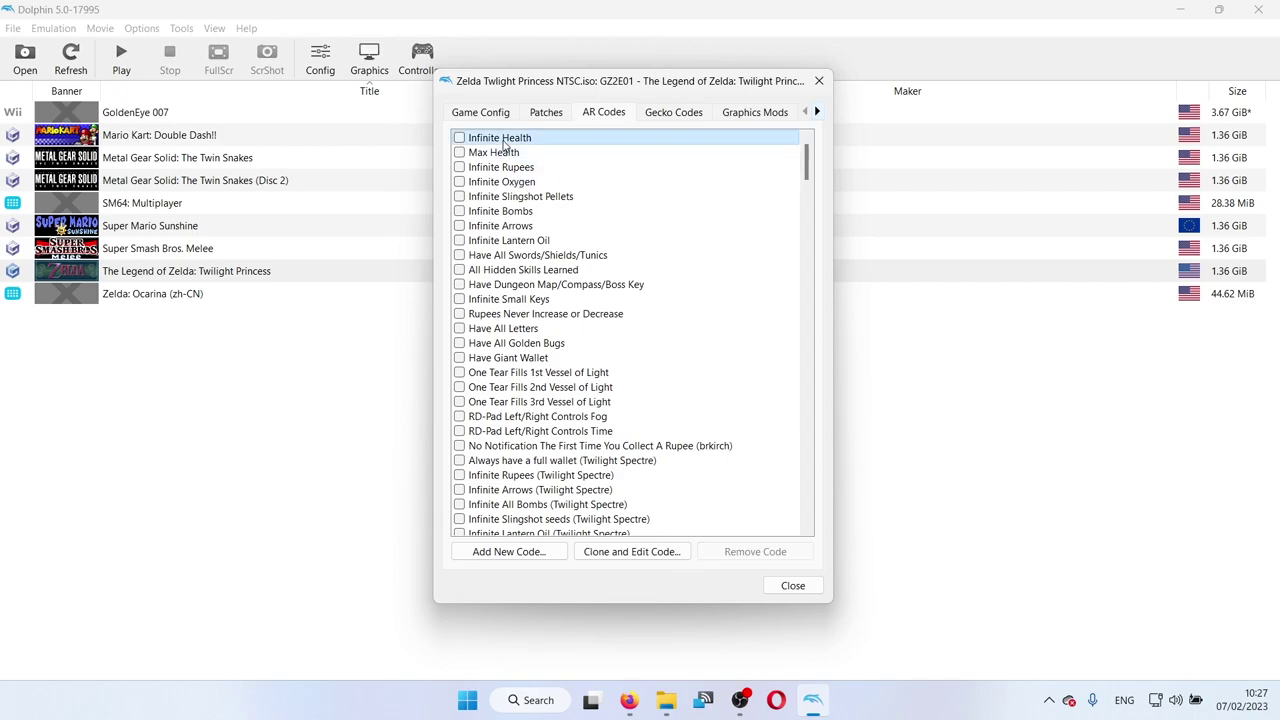
{"action": "left_click", "coordinate": [459, 138]}
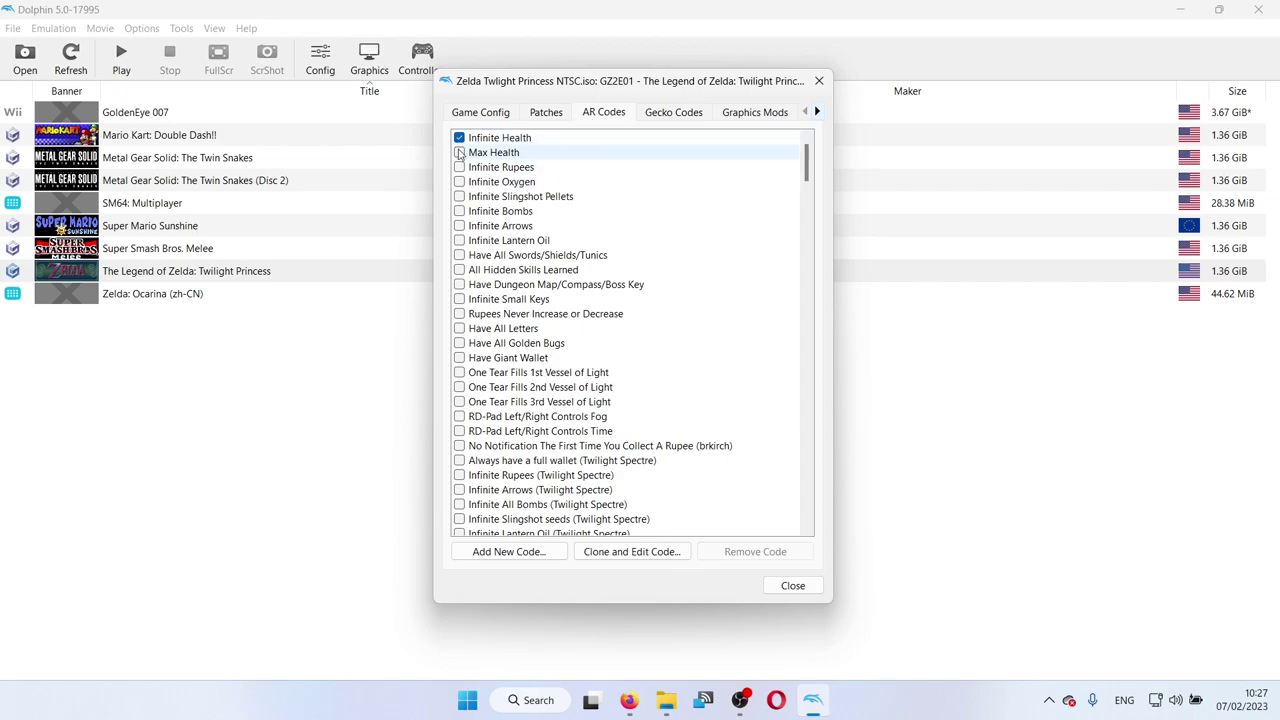
{"action": "scroll", "coordinate": [459, 153], "scroll_direction": "down", "scroll_amount": 6}
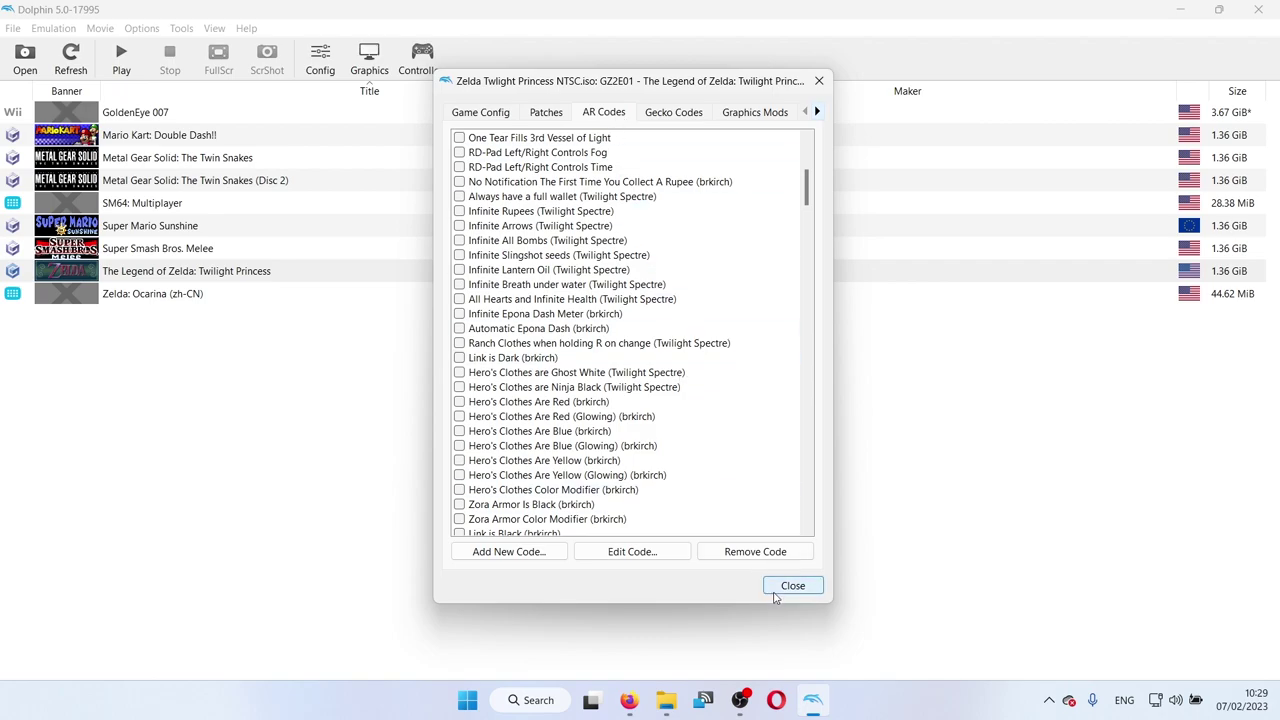
{"action": "left_click", "coordinate": [789, 587]}
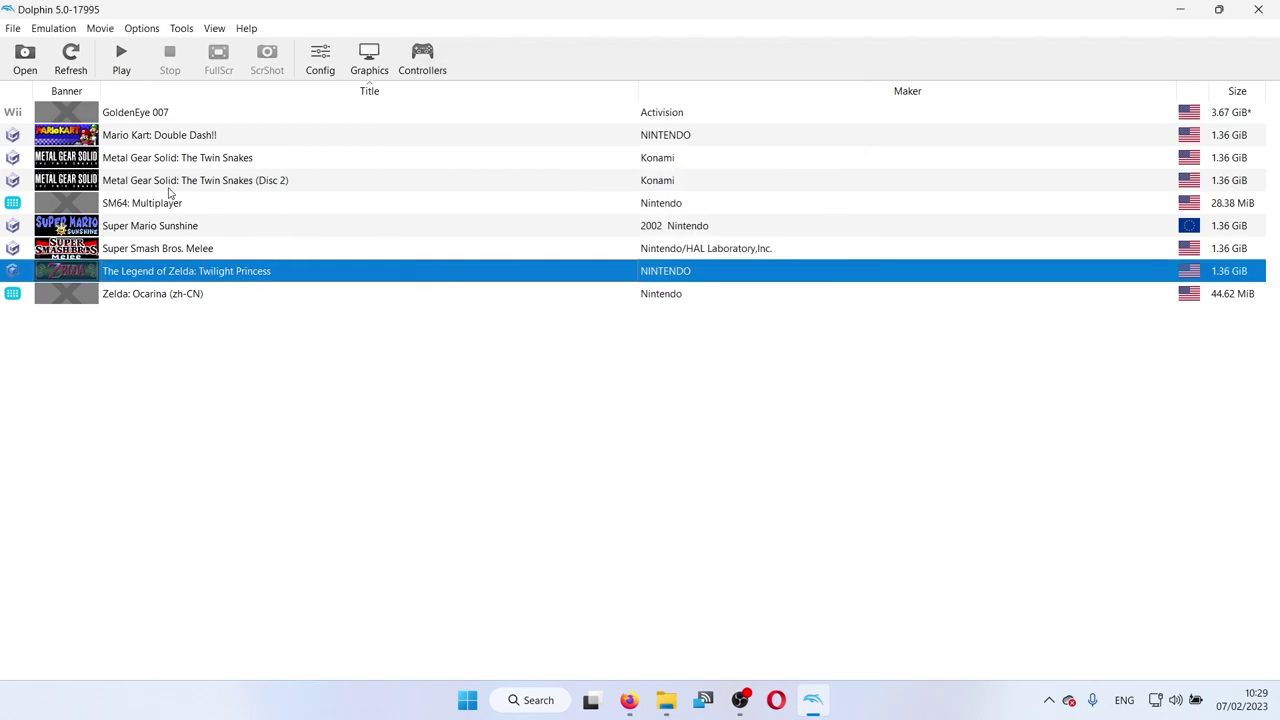
- Enable the Everything Unlocked AR code in the properties of Mario Kart: Double Dash!! and close them
{"action": "right_click", "coordinate": [180, 144]}
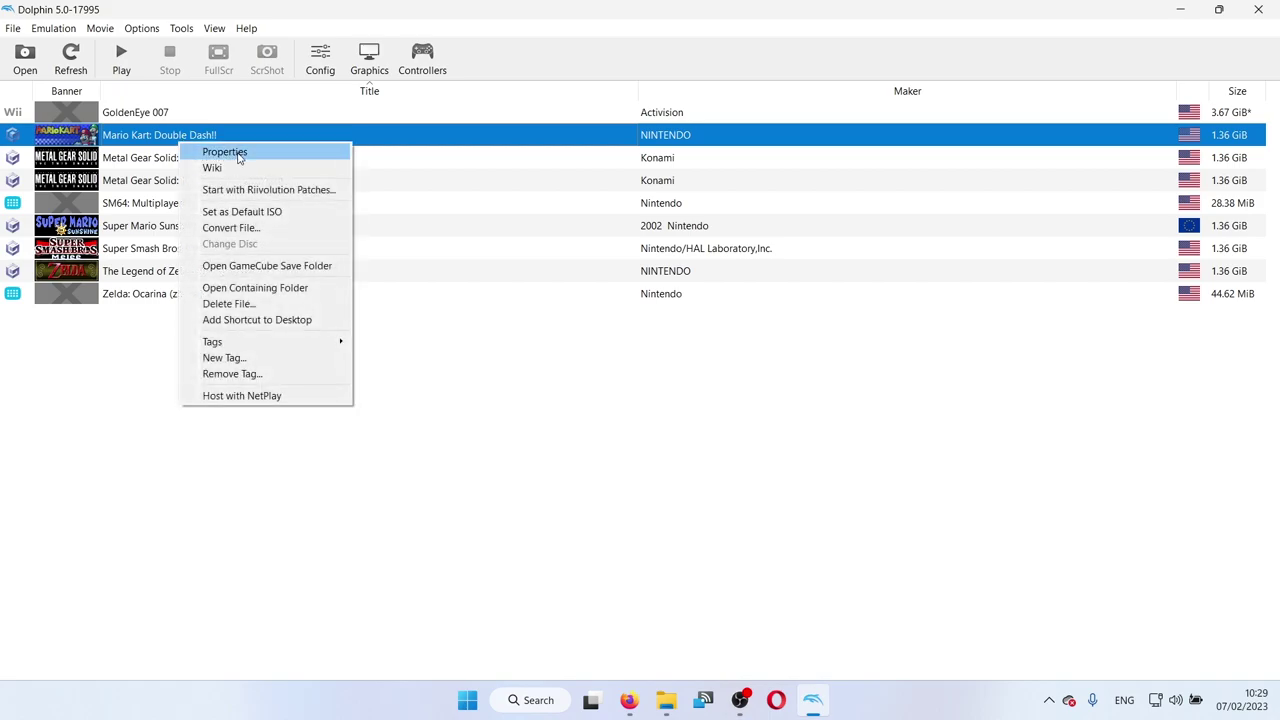
{"action": "left_click", "coordinate": [240, 154]}
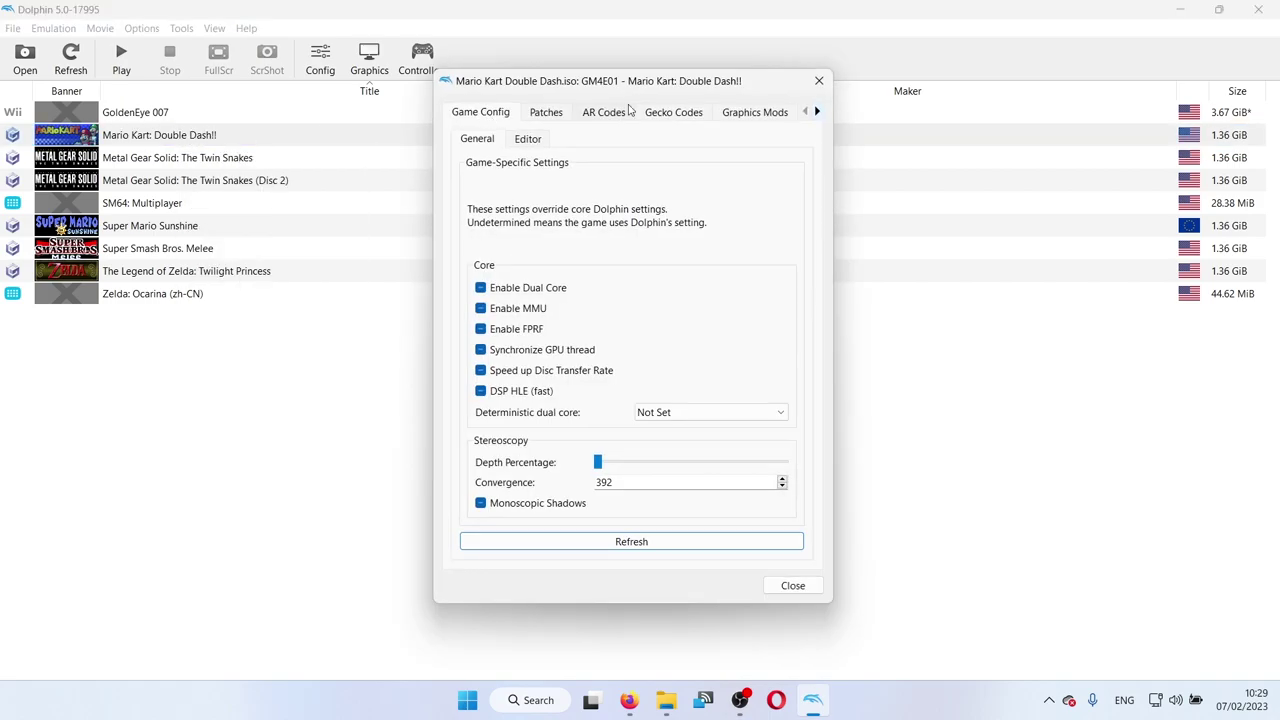
{"action": "left_click", "coordinate": [646, 114]}
{"action": "left_click", "coordinate": [605, 113]}
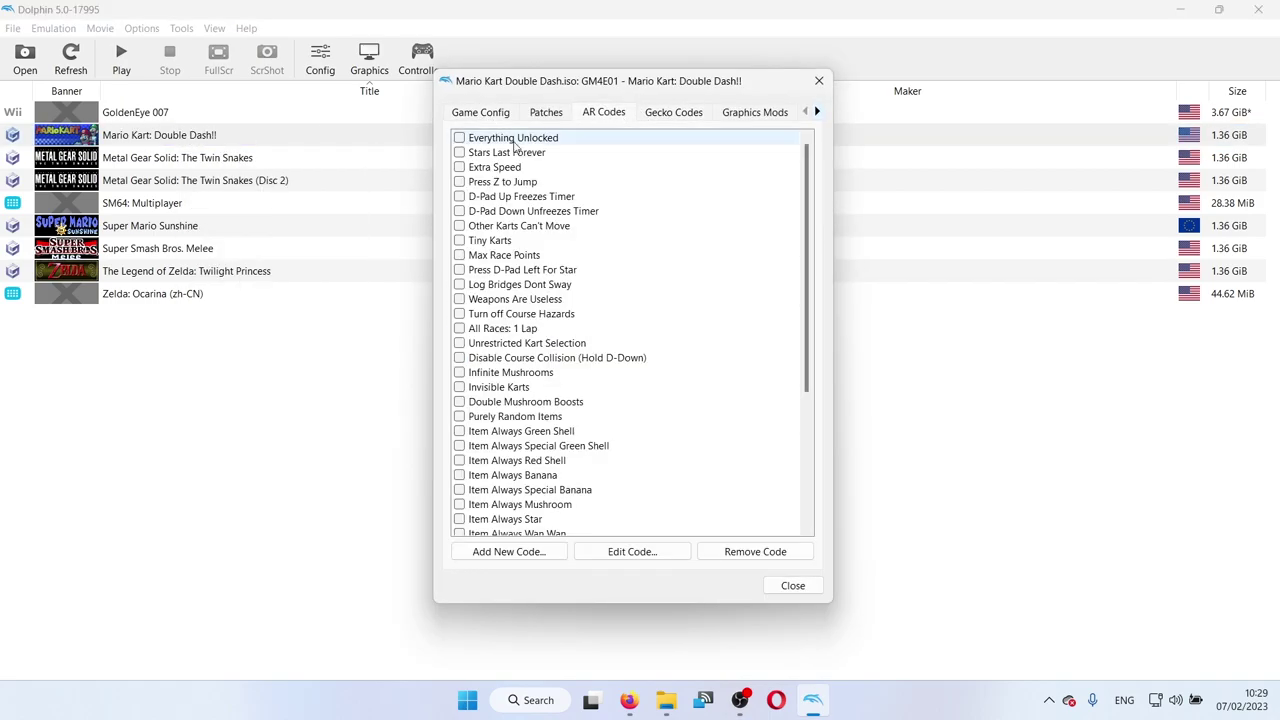
{"action": "left_click", "coordinate": [462, 140]}
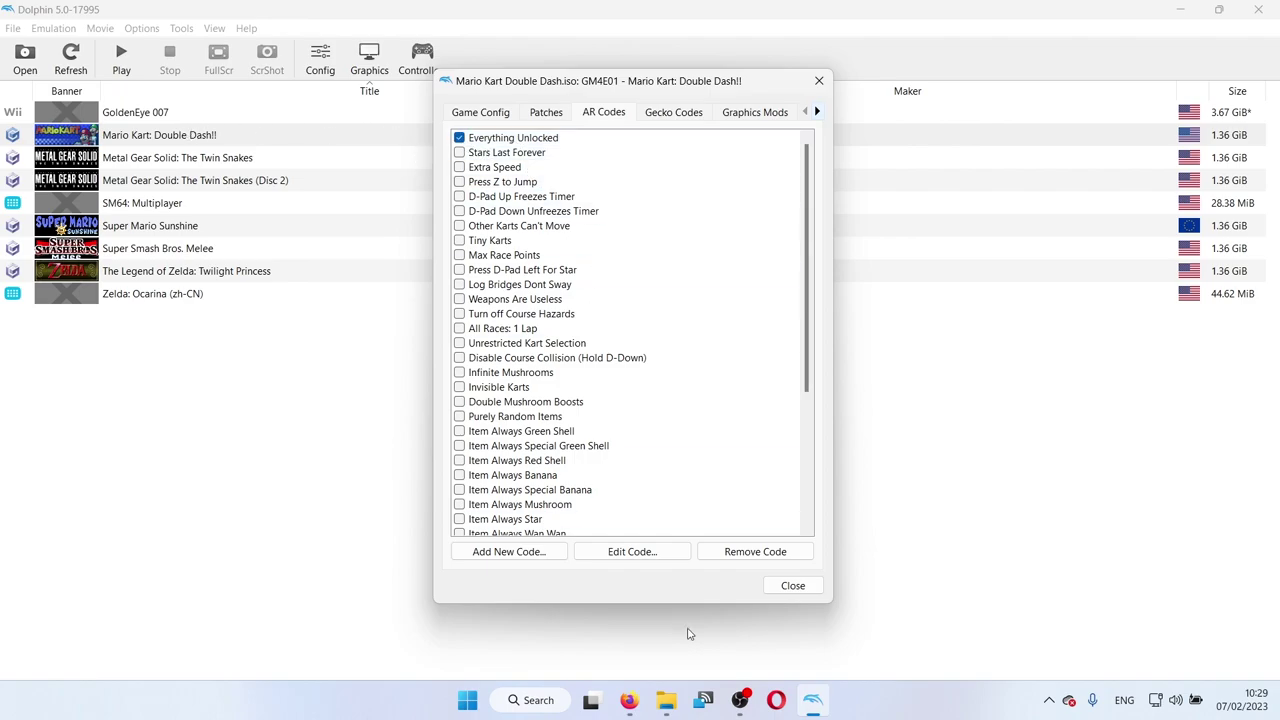
{"action": "left_click", "coordinate": [792, 586]}
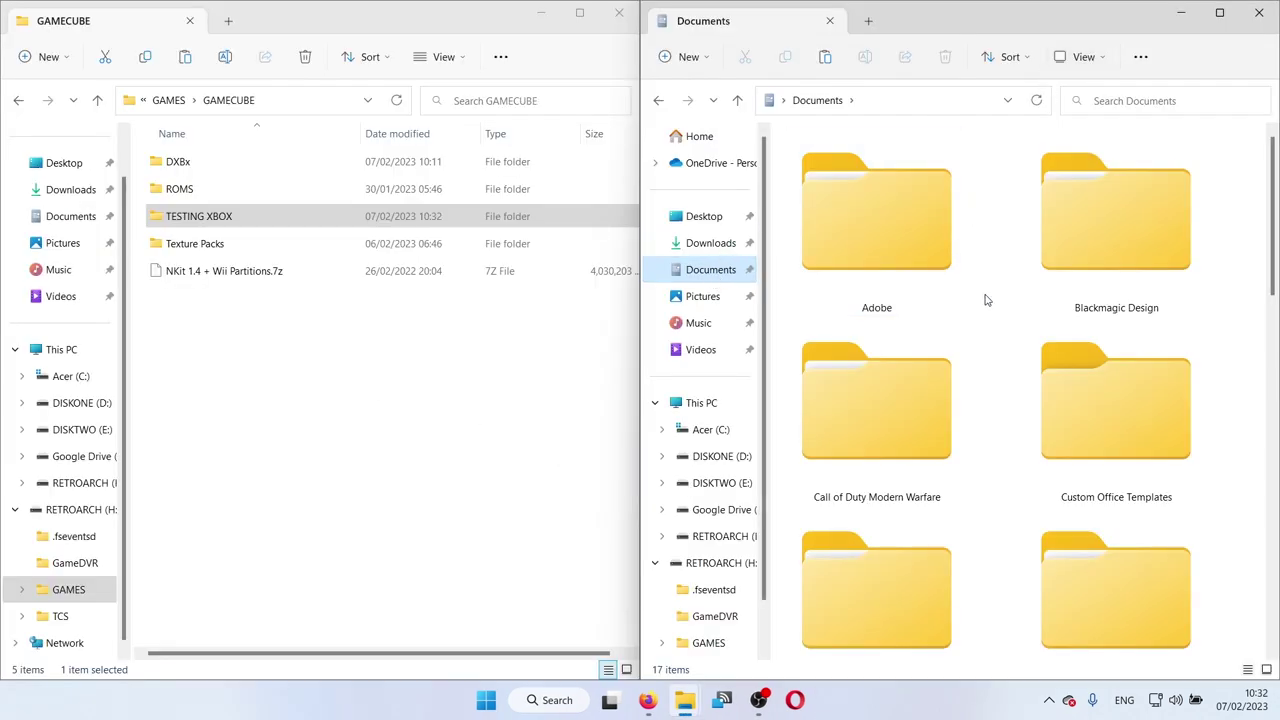
- In File Explorer, copy all folders from Documents\Dolphin Emulator into GAMES\GAMECUBE\DXBx, replacing the files with the same names
{"action": "scroll", "coordinate": [986, 297], "scroll_direction": "down", "scroll_amount": 3}
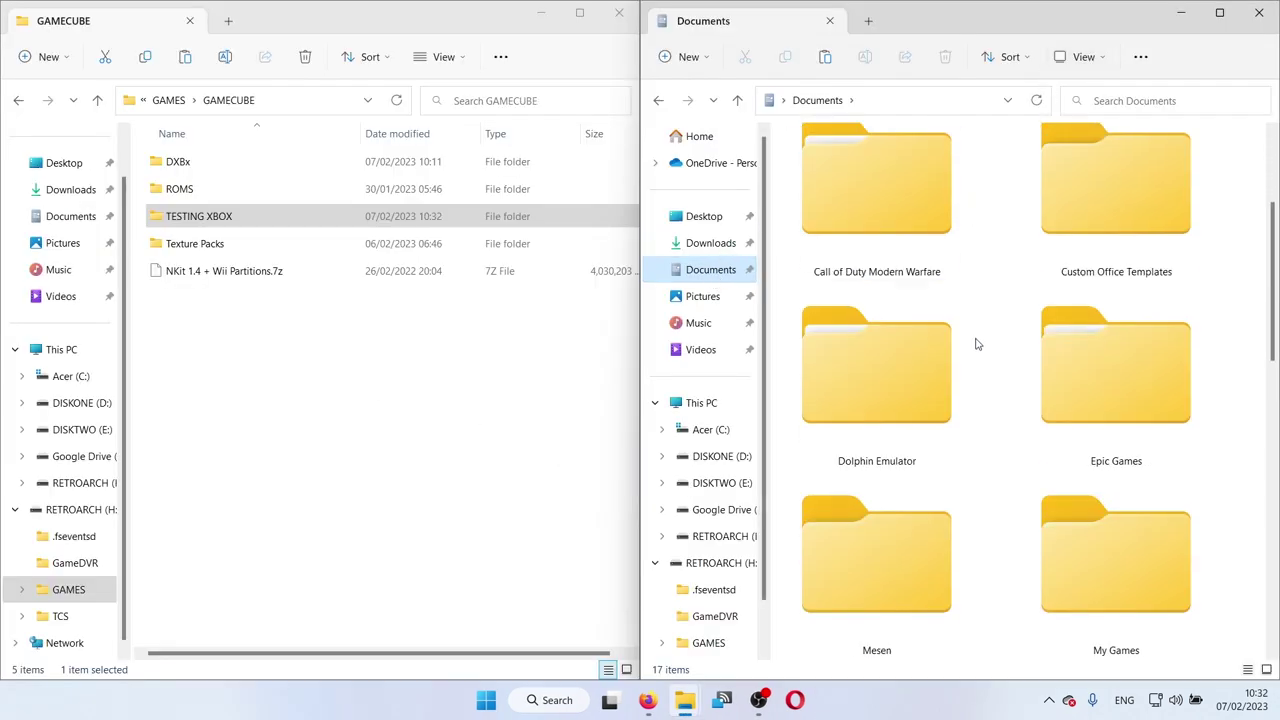
{"action": "double_click", "coordinate": [925, 362]}
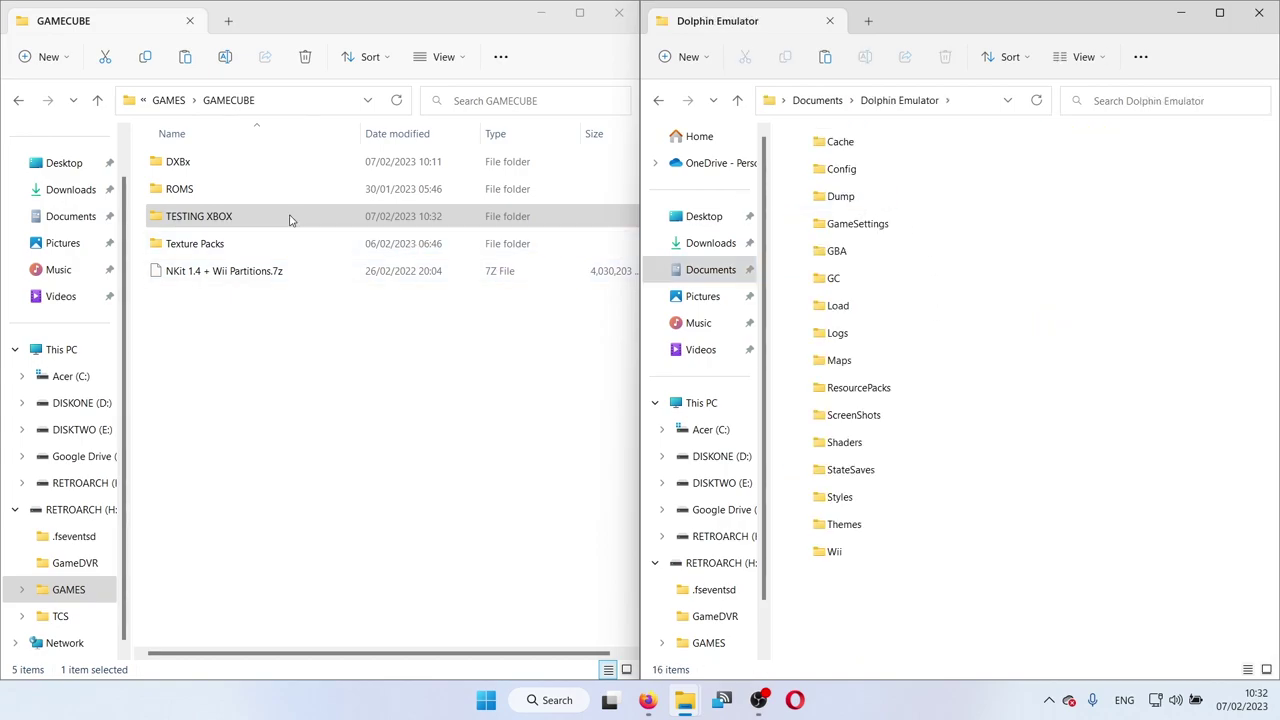
{"action": "double_click", "coordinate": [206, 174]}
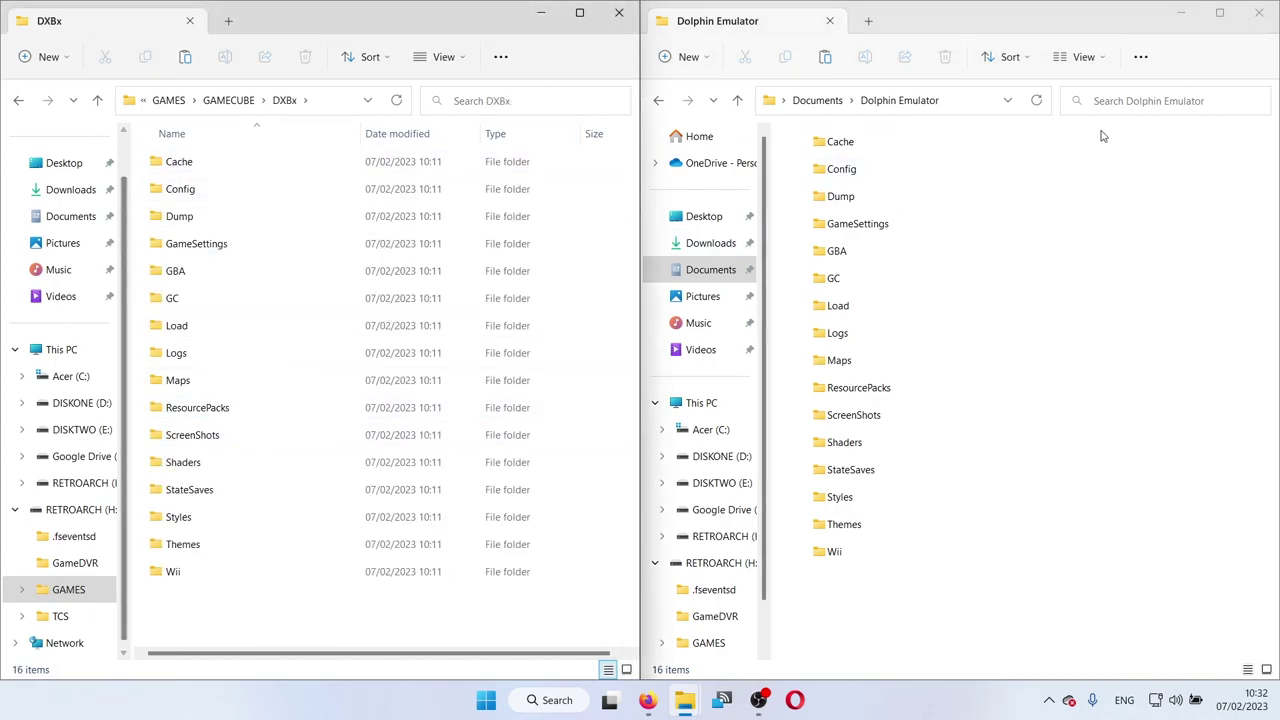
{"action": "left_click_drag", "start_coordinate": [1065, 147], "coordinate": [792, 573]}
{"action": "left_click_drag", "start_coordinate": [879, 275], "coordinate": [446, 611]}
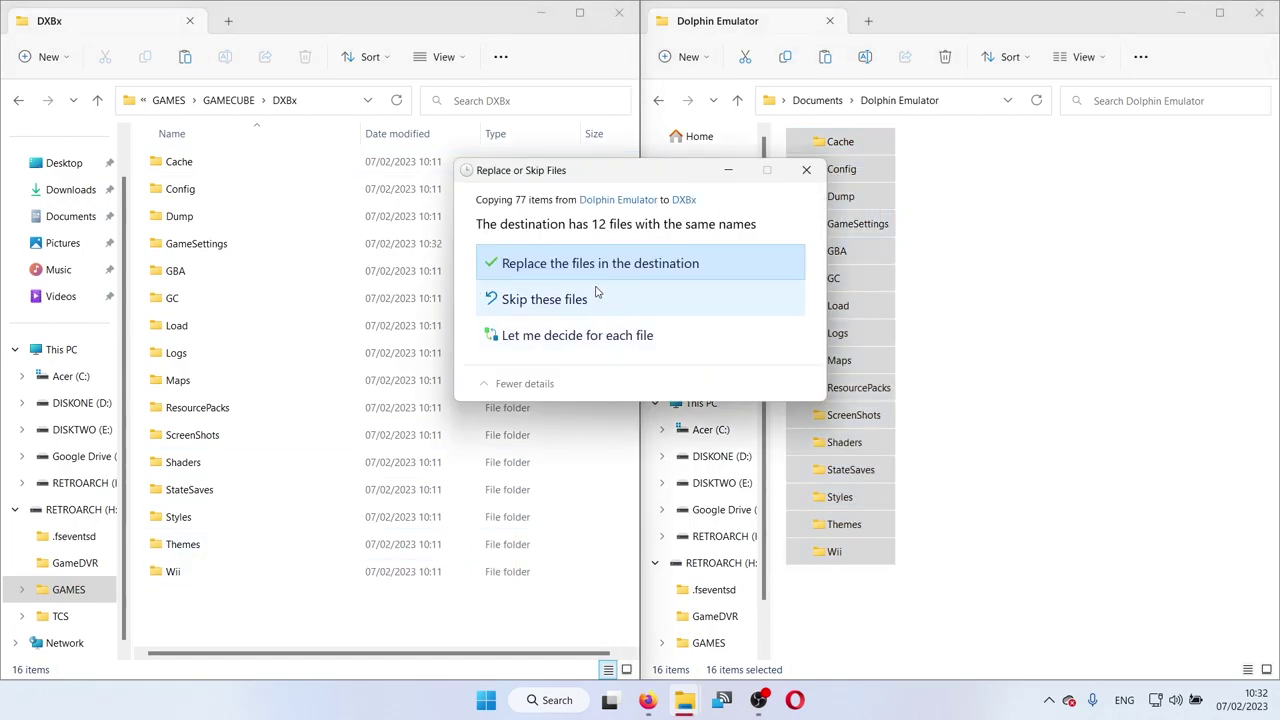
{"action": "left_click", "coordinate": [595, 262]}
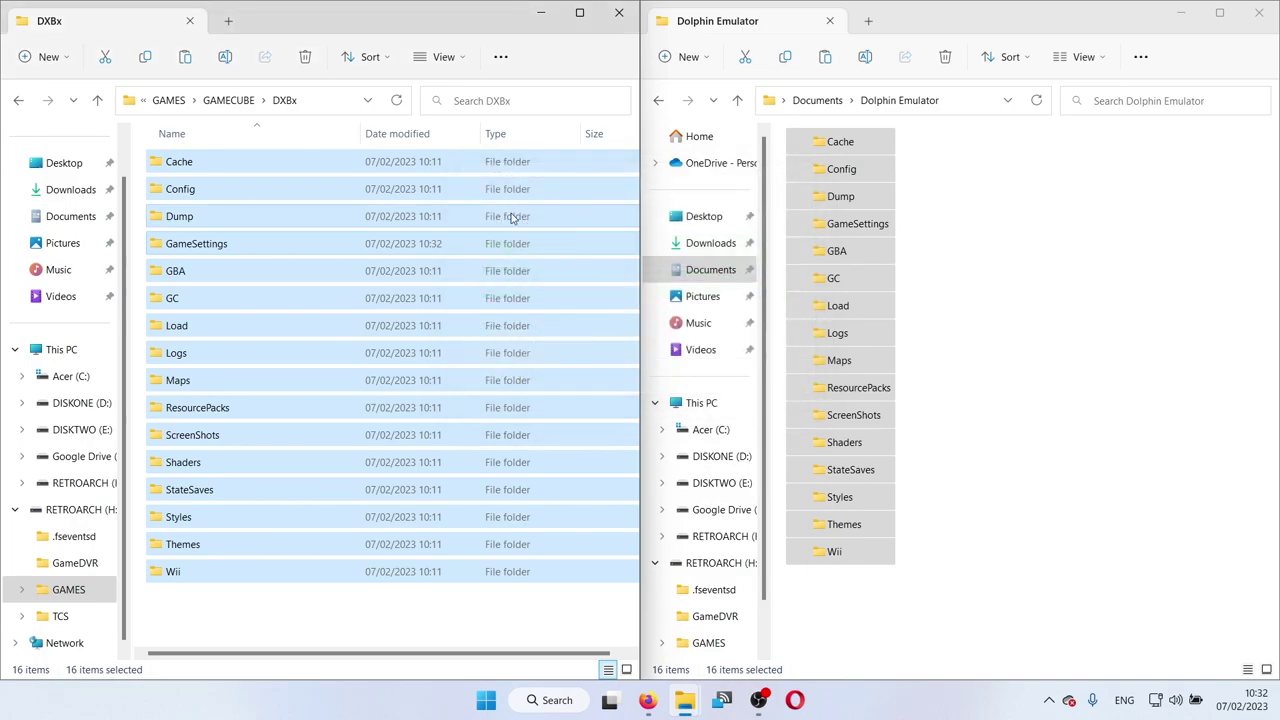
- Look at the game files in the TESTING XBOX folder and return to the GAMECUBE folder
{"action": "key", "text": "alt+Up"}
{"action": "double_click", "coordinate": [186, 219]}
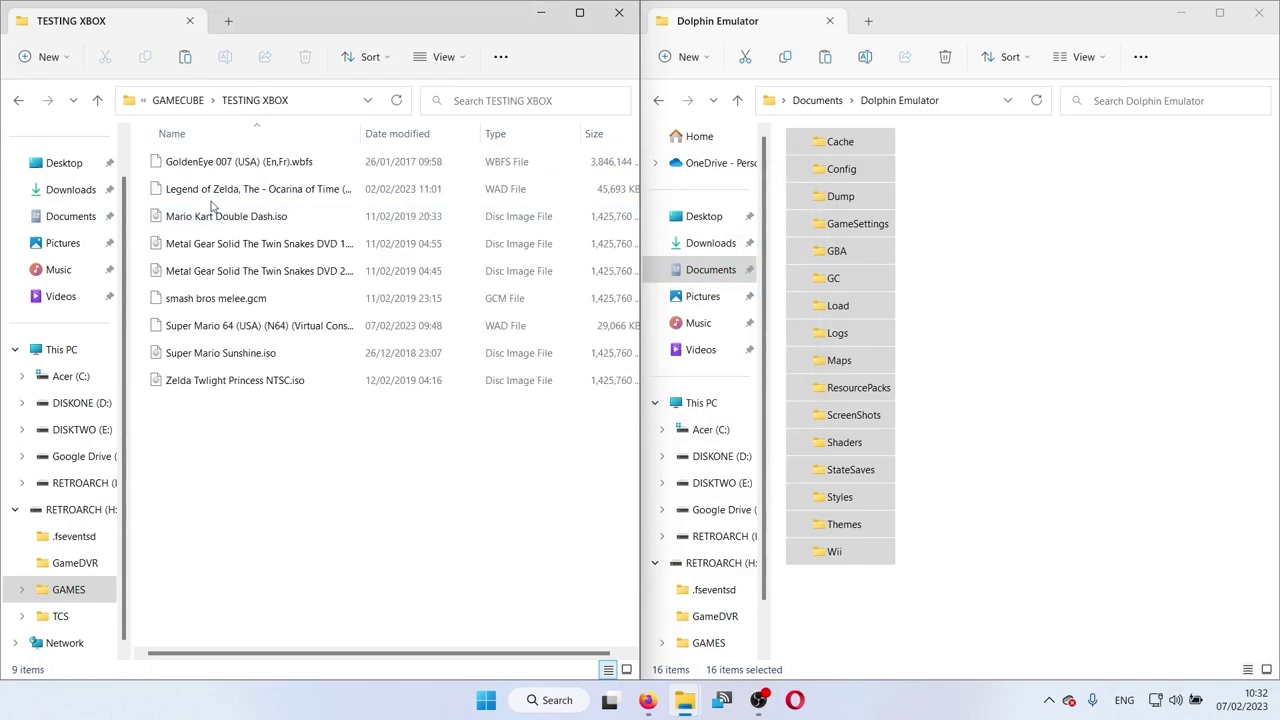
{"action": "left_click", "coordinate": [178, 100]}
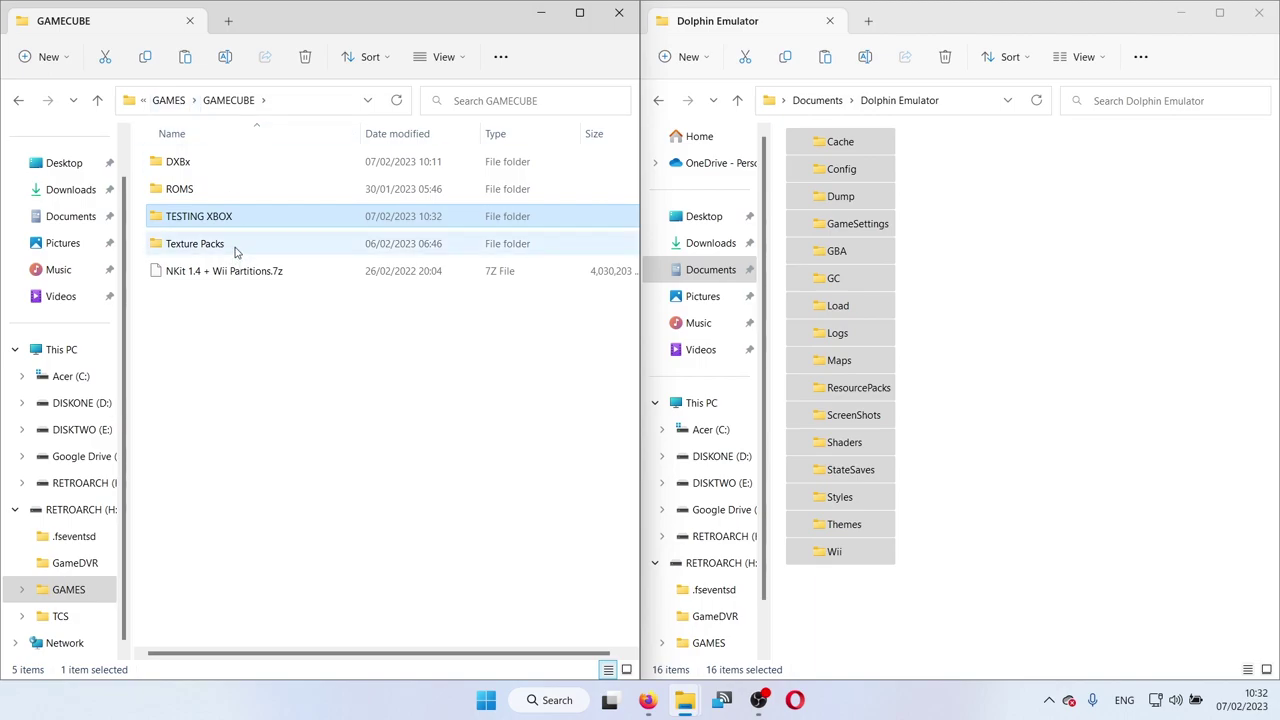
- Move all texture folders from GAMECUBE\Texture Packs into DXBx\Load\Textures on the RETROARCH (H:) drive
{"action": "left_click", "coordinate": [985, 271]}
{"action": "left_click", "coordinate": [732, 572]}
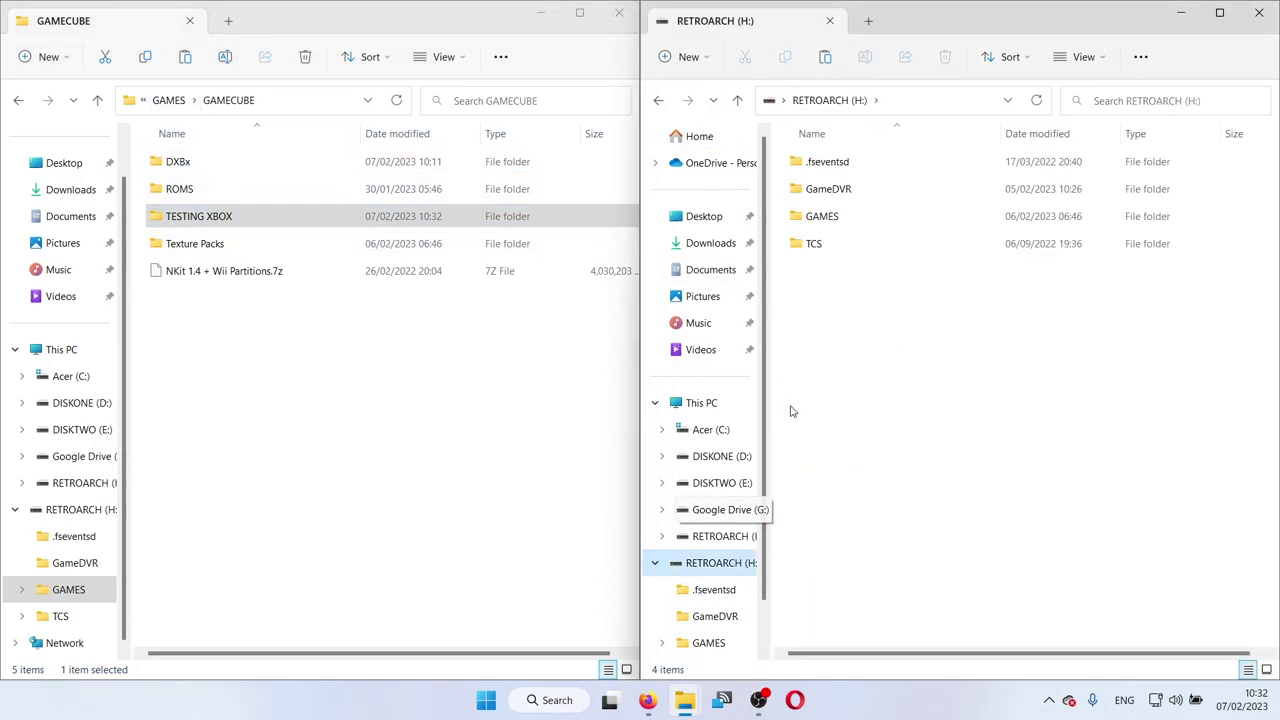
{"action": "double_click", "coordinate": [829, 215]}
{"action": "double_click", "coordinate": [831, 189]}
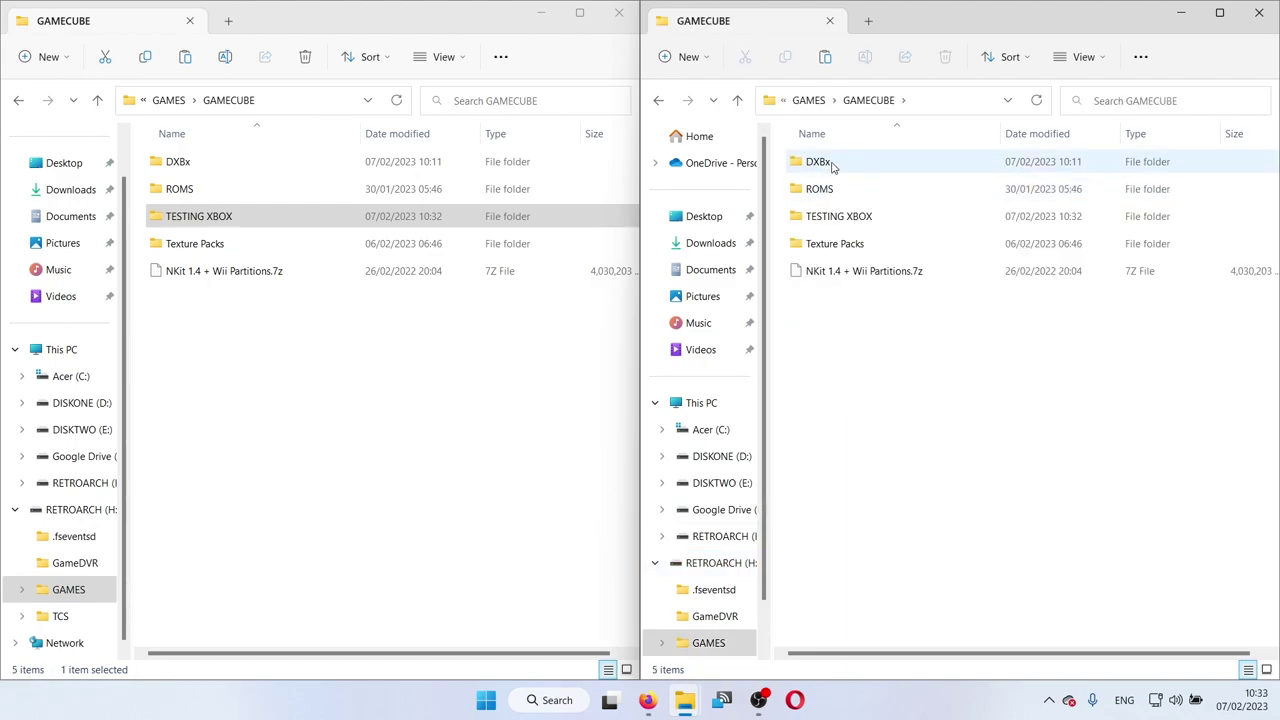
{"action": "double_click", "coordinate": [829, 163]}
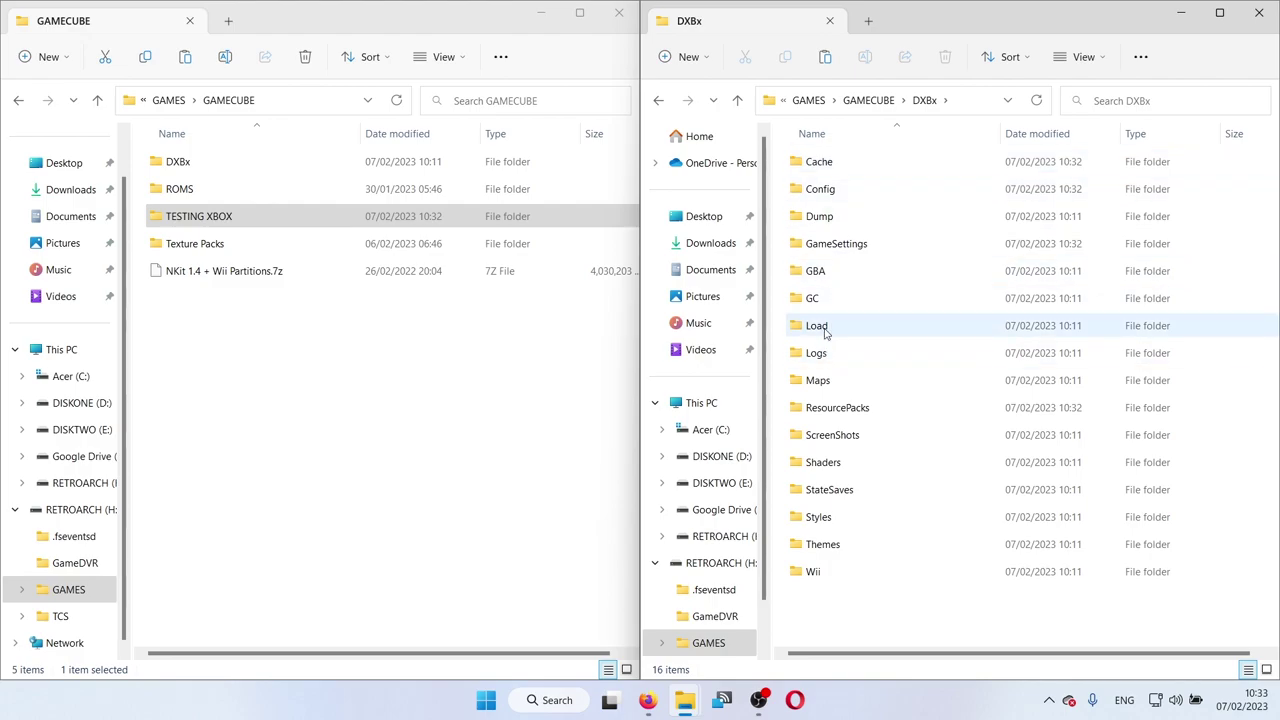
{"action": "double_click", "coordinate": [817, 326]}
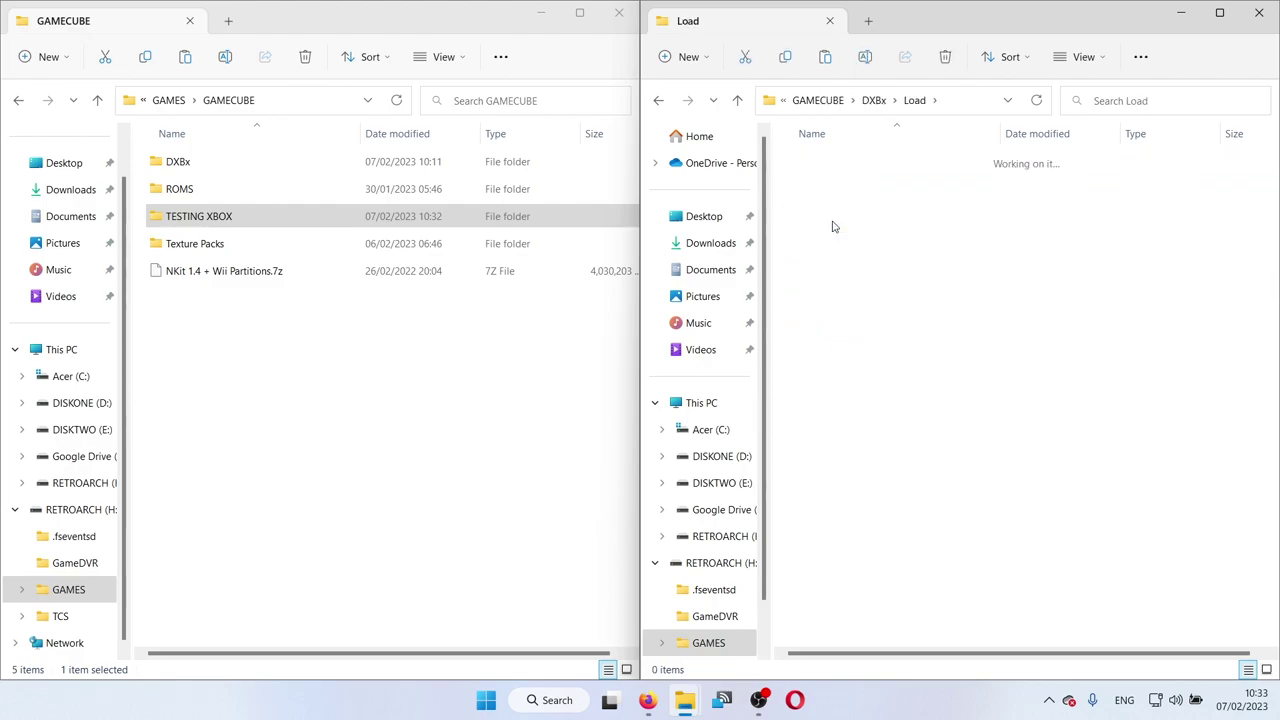
{"action": "double_click", "coordinate": [832, 227]}
{"action": "double_click", "coordinate": [334, 250]}
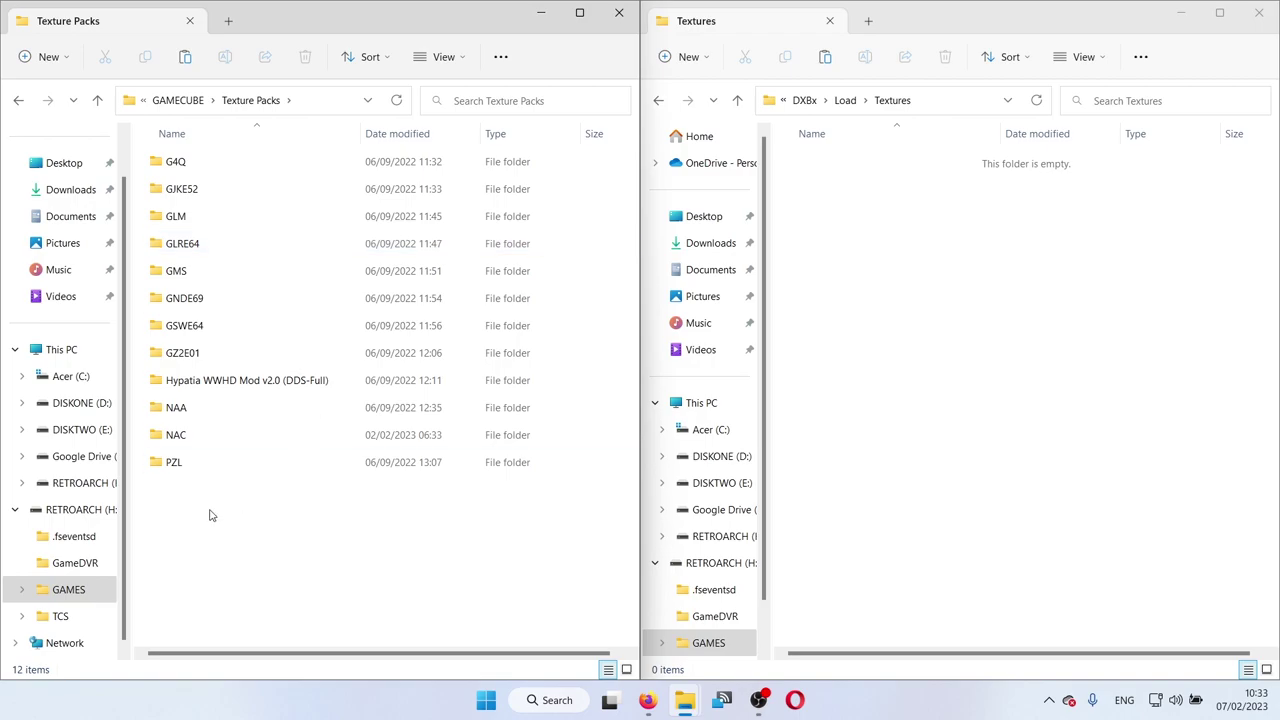
{"action": "left_click_drag", "start_coordinate": [266, 531], "coordinate": [240, 160]}
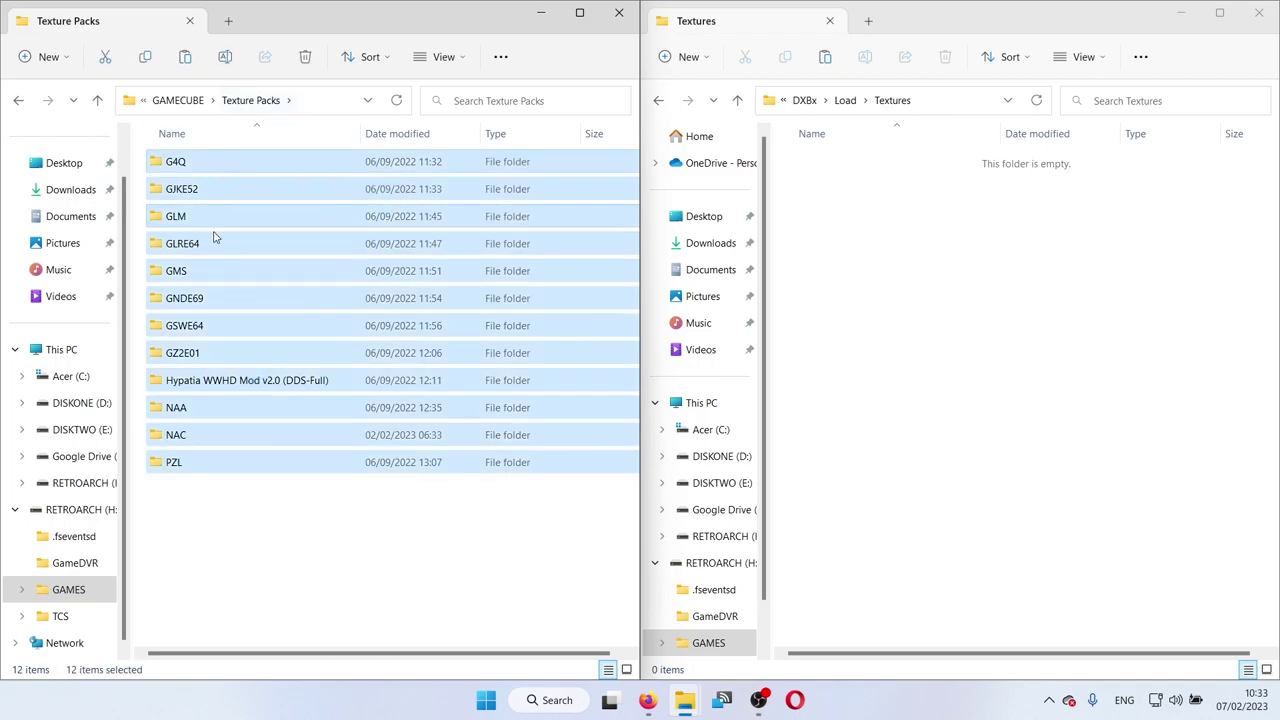
{"action": "left_click_drag", "start_coordinate": [220, 258], "coordinate": [963, 295]}
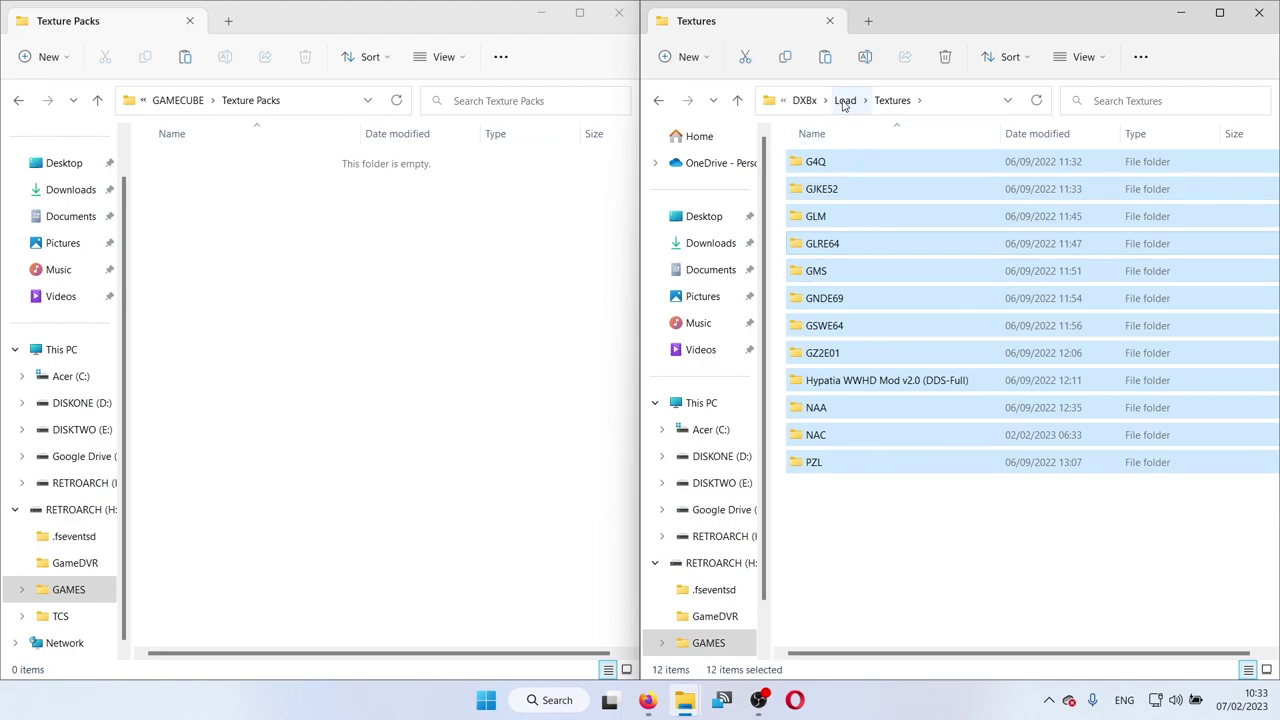
- Go back to the DXBx folder in one Explorer window and to the GAMECUBE folder in the other
{"action": "left_click", "coordinate": [845, 100]}
{"action": "left_click", "coordinate": [870, 100]}
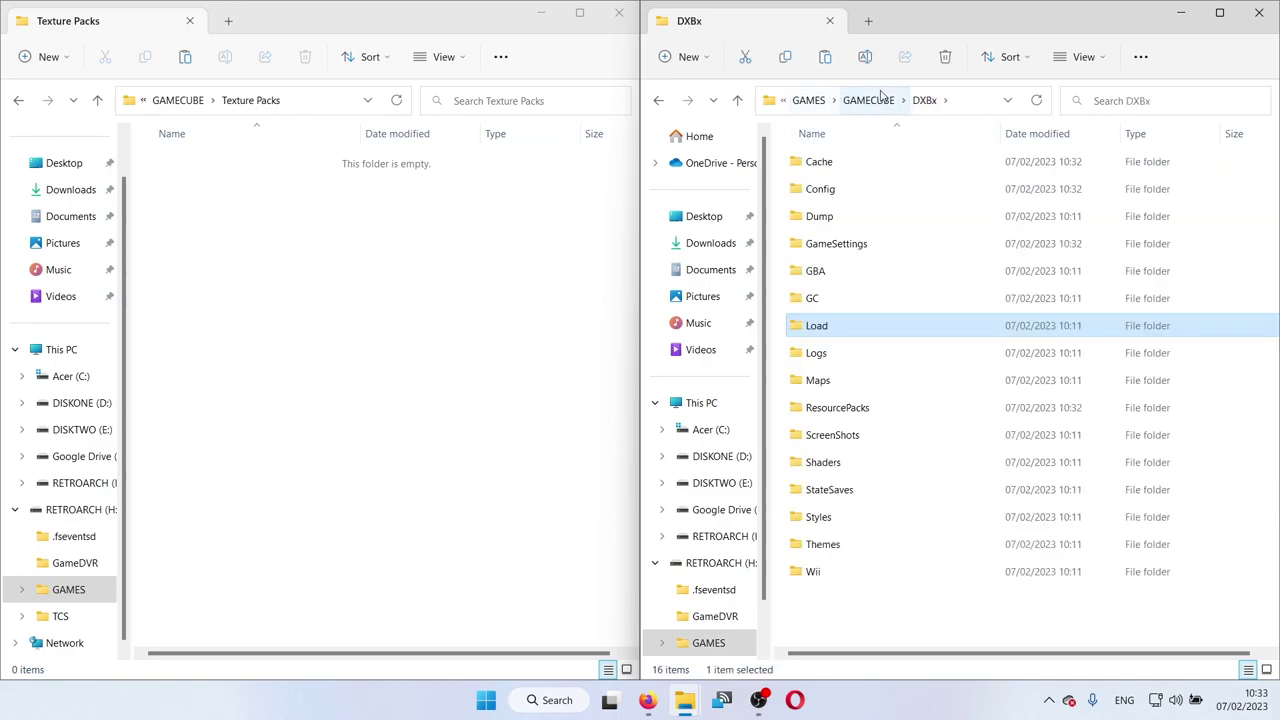
{"action": "left_click", "coordinate": [382, 273]}
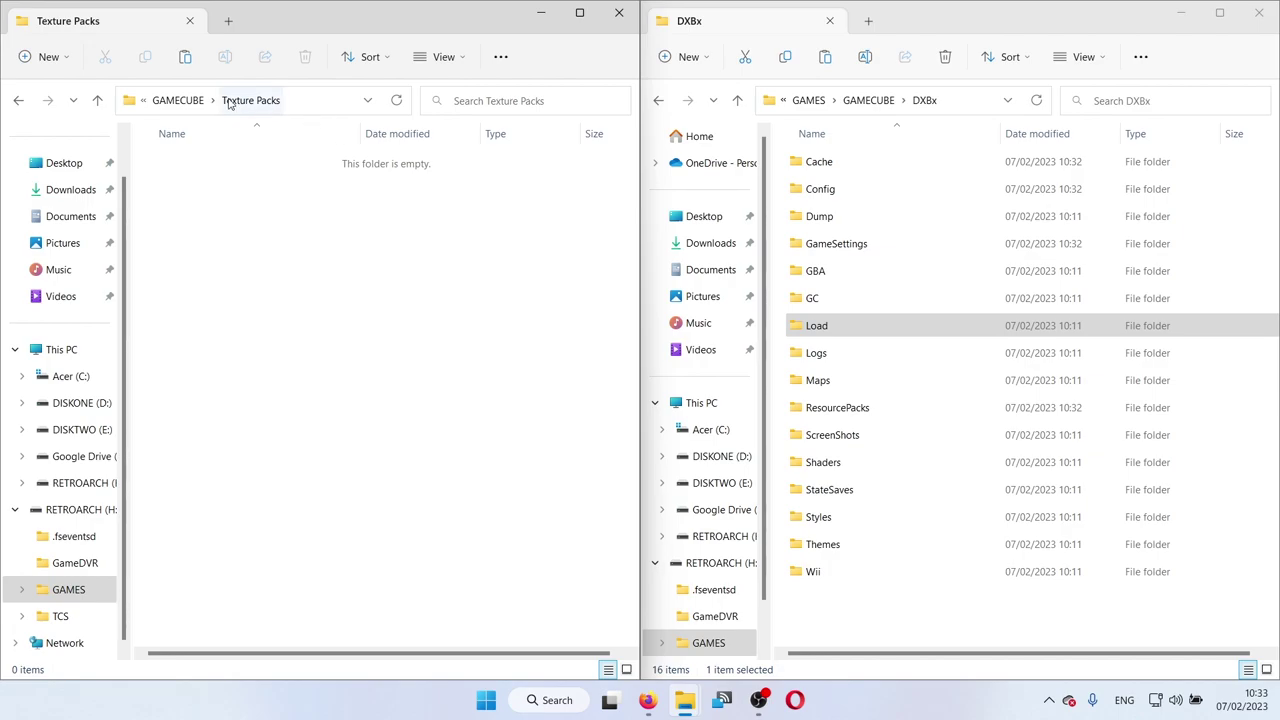
{"action": "left_click", "coordinate": [183, 104]}
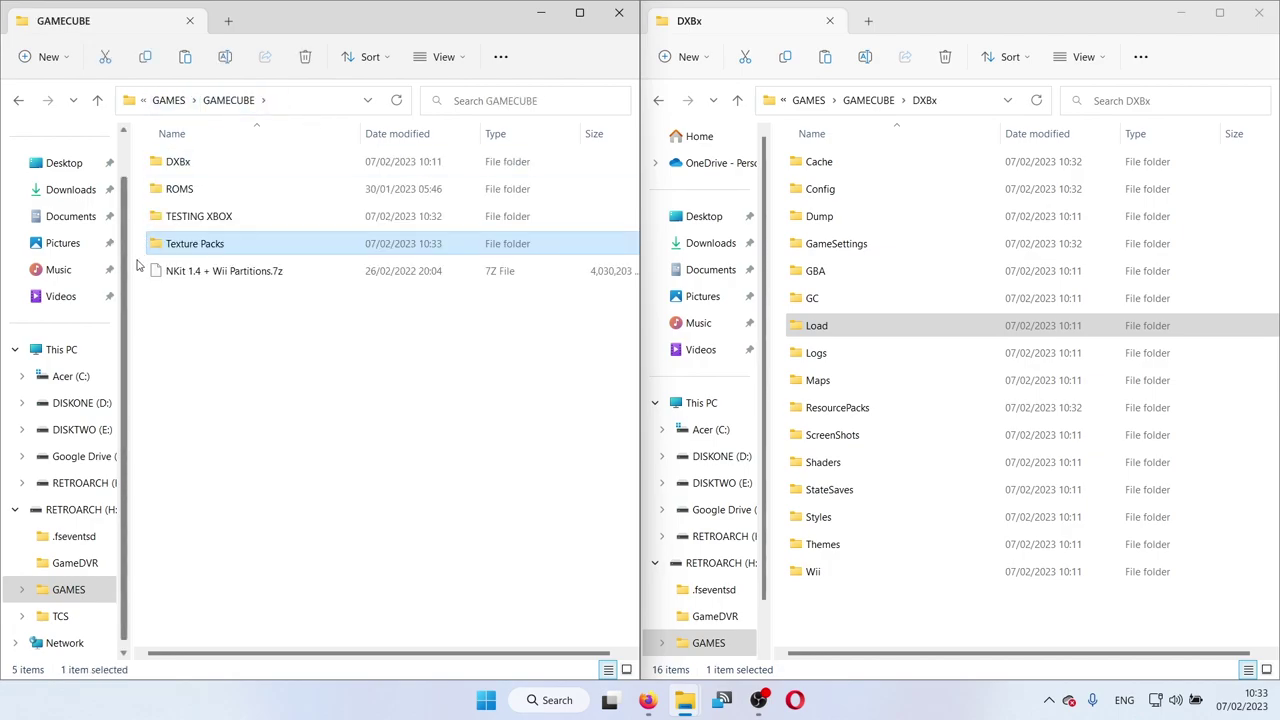
- Open the advanced security settings of the RETROARCH (H:) drive from This PC
{"action": "left_click", "coordinate": [57, 349]}
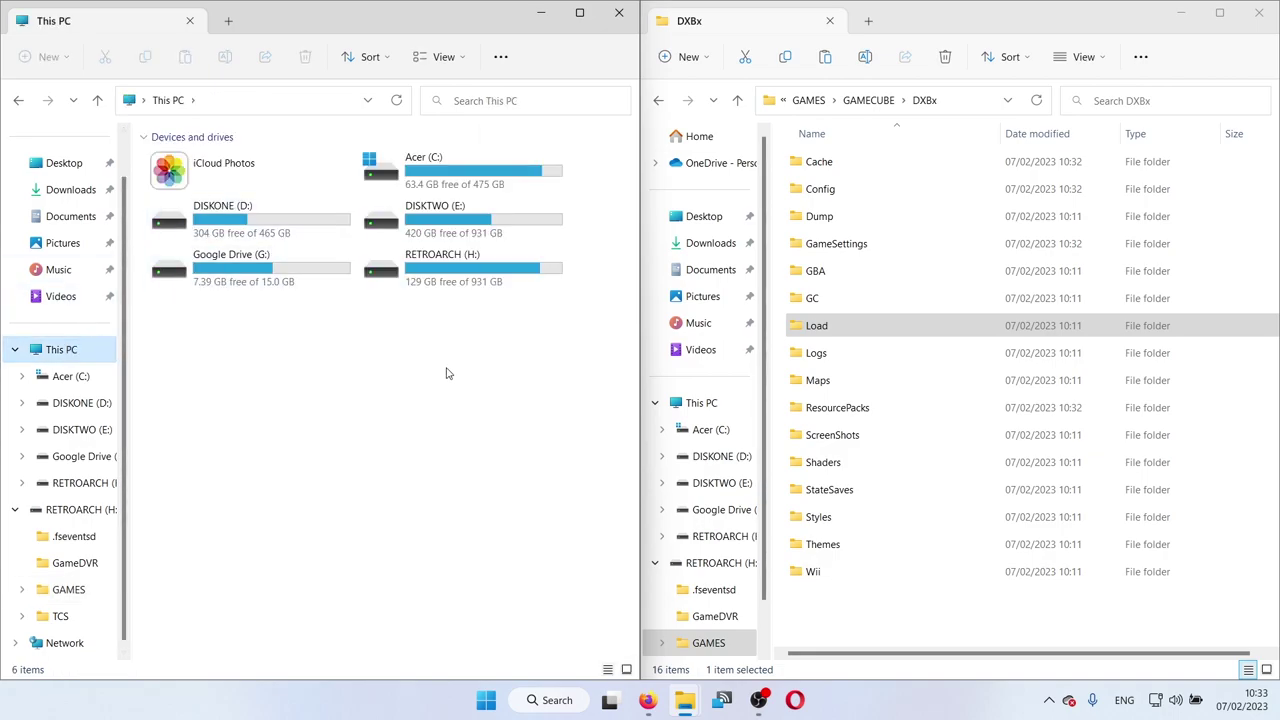
{"action": "right_click", "coordinate": [441, 272]}
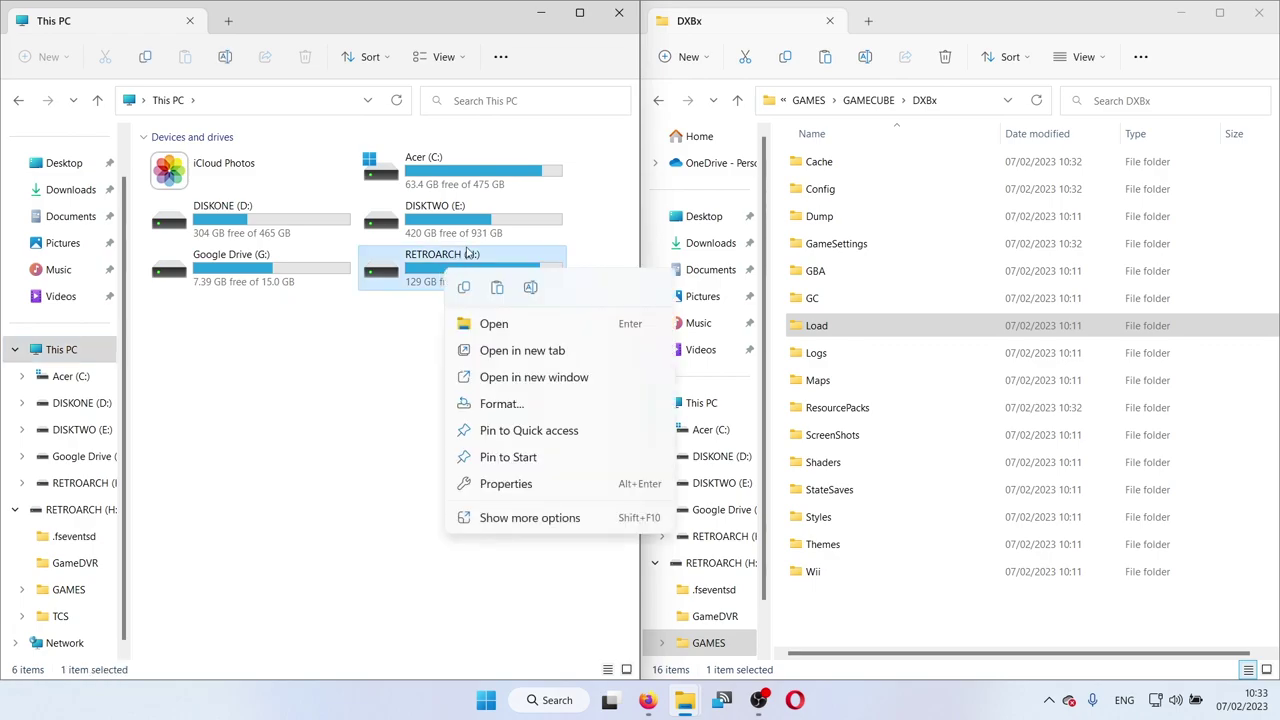
{"action": "left_click", "coordinate": [157, 389]}
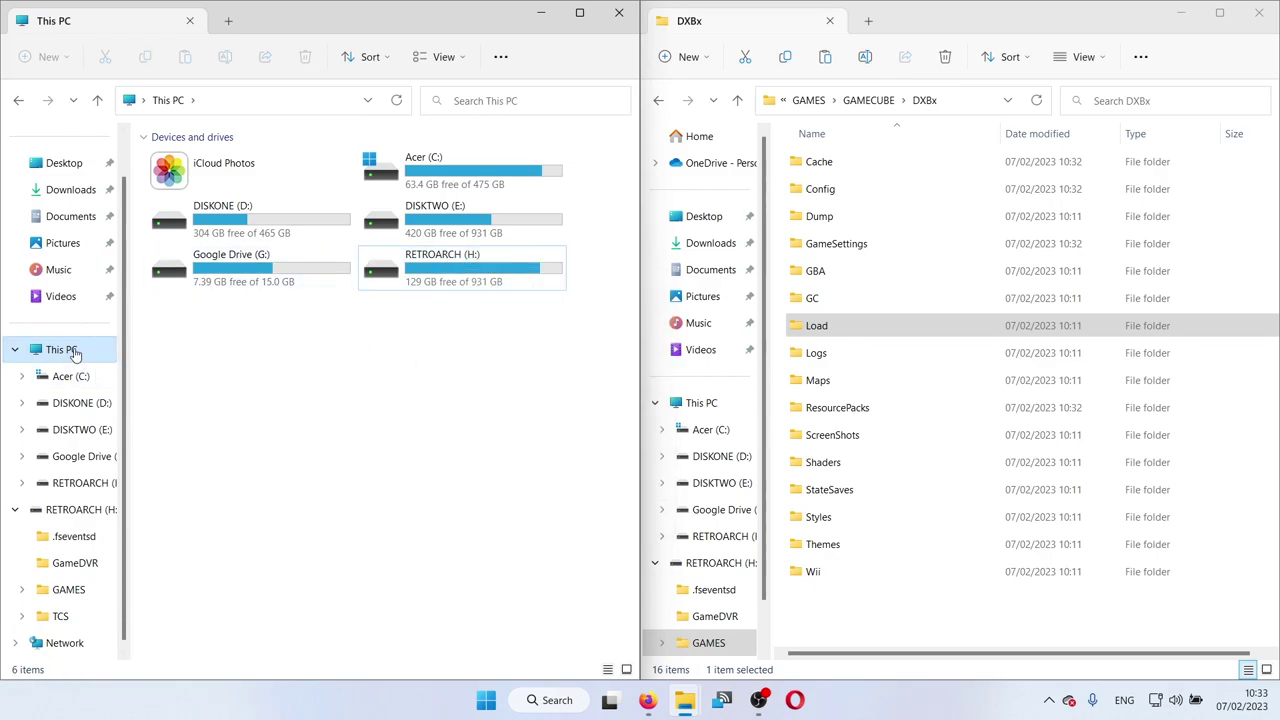
{"action": "right_click", "coordinate": [405, 273]}
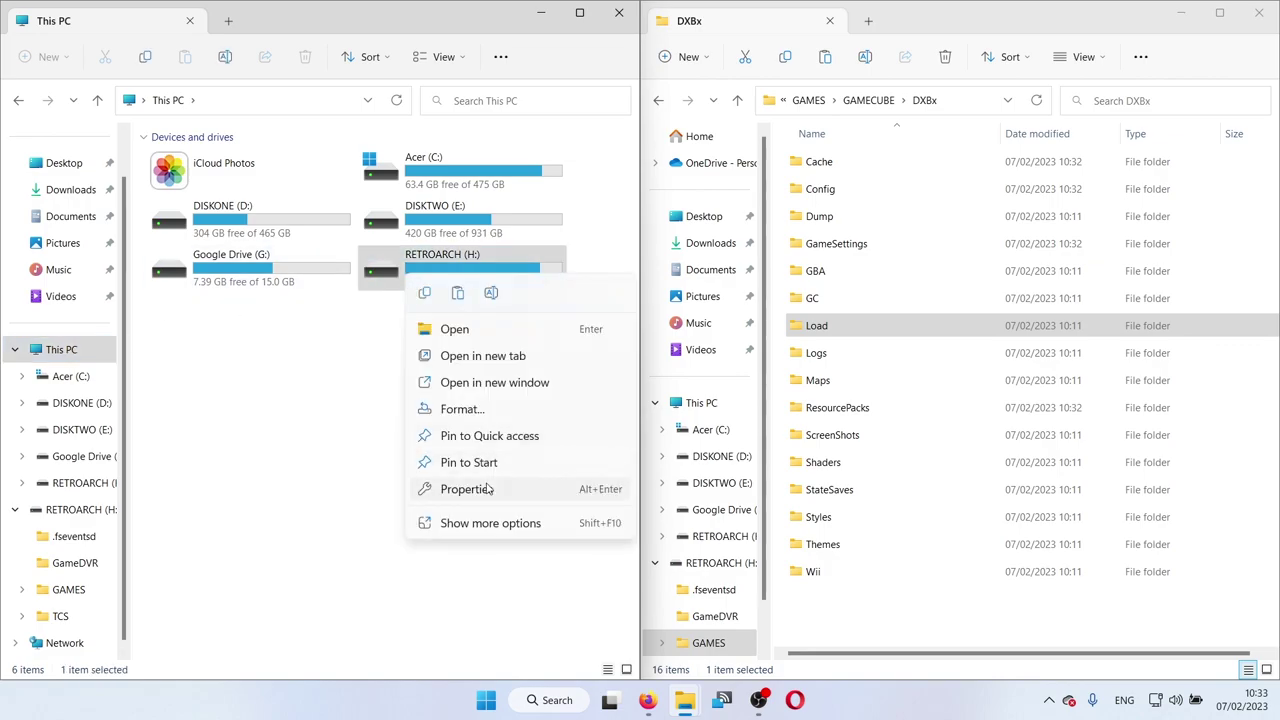
{"action": "left_click", "coordinate": [465, 488]}
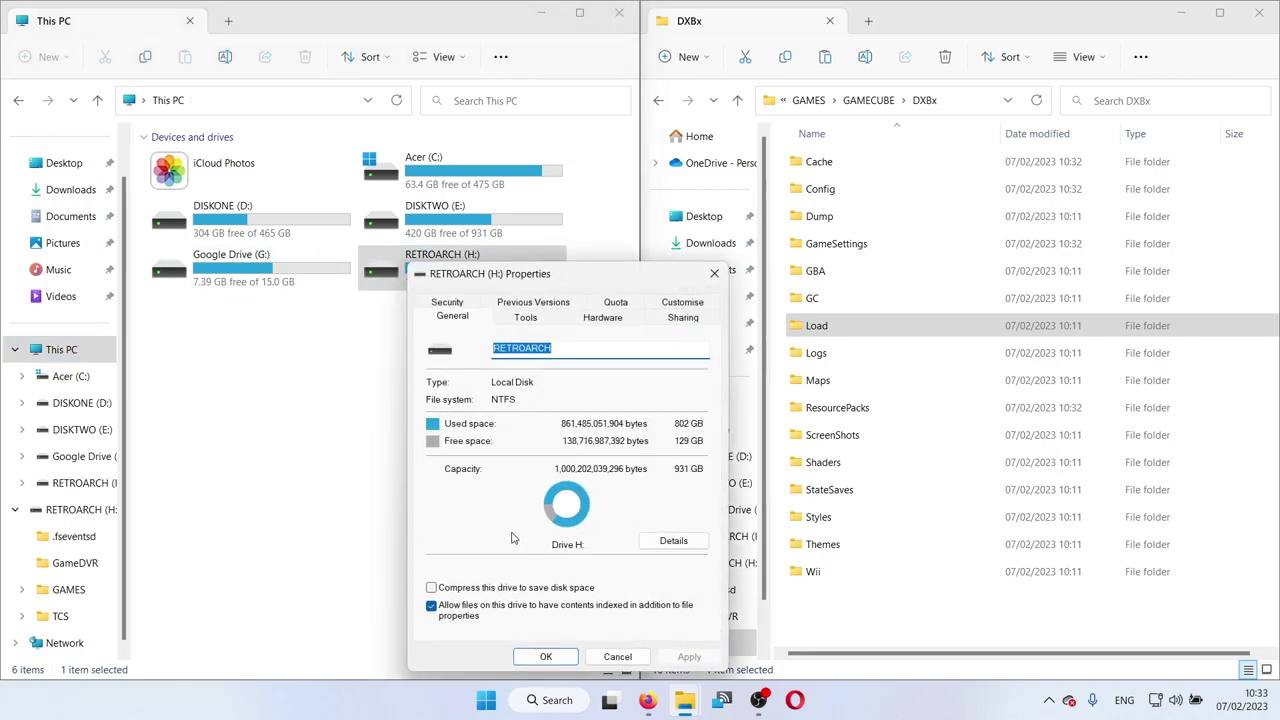
{"action": "left_click", "coordinate": [440, 306]}
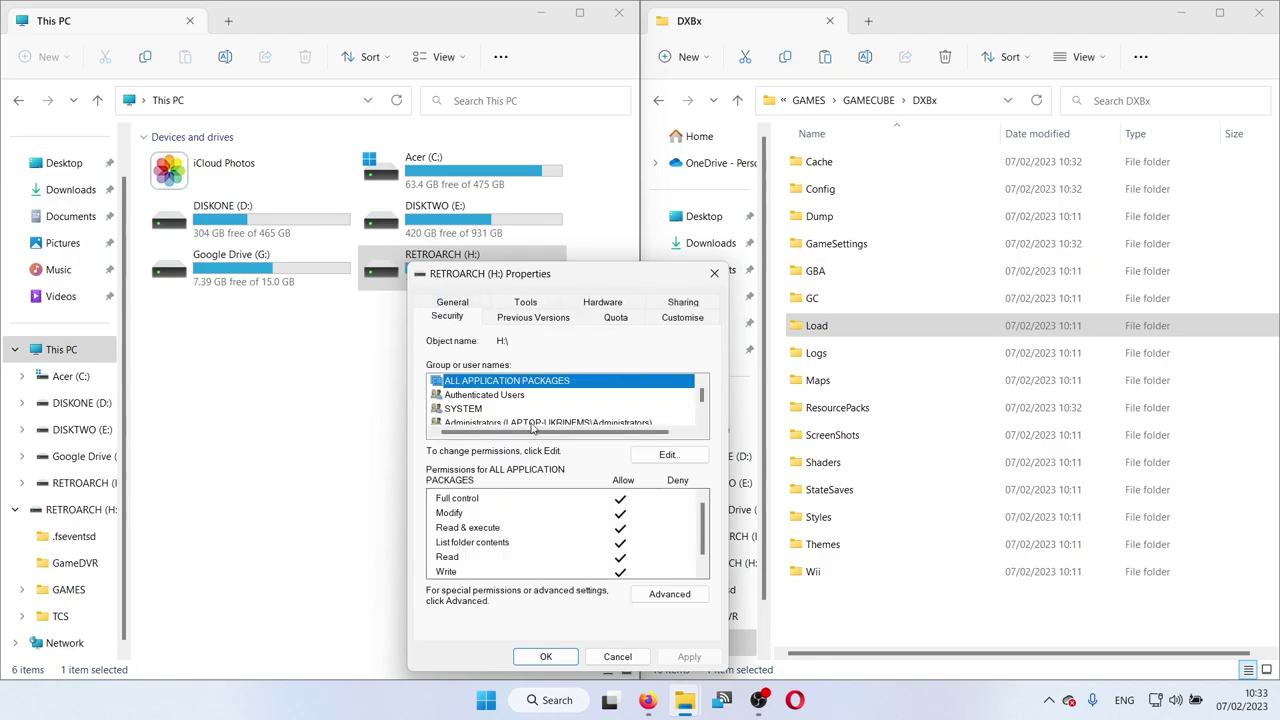
{"action": "left_click", "coordinate": [655, 594]}
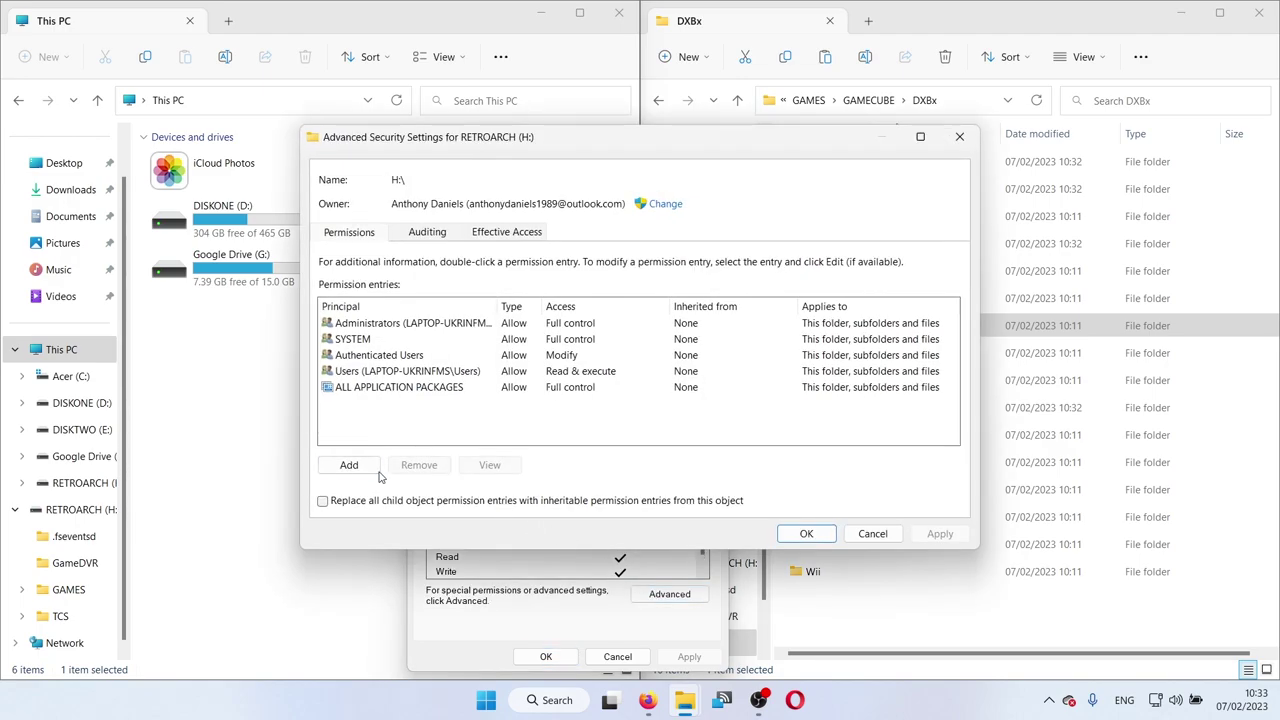
- Add a permission entry that gives ALL APPLICATION PACKAGES full control of the RETROARCH (H:) drive
{"action": "left_click", "coordinate": [349, 466]}
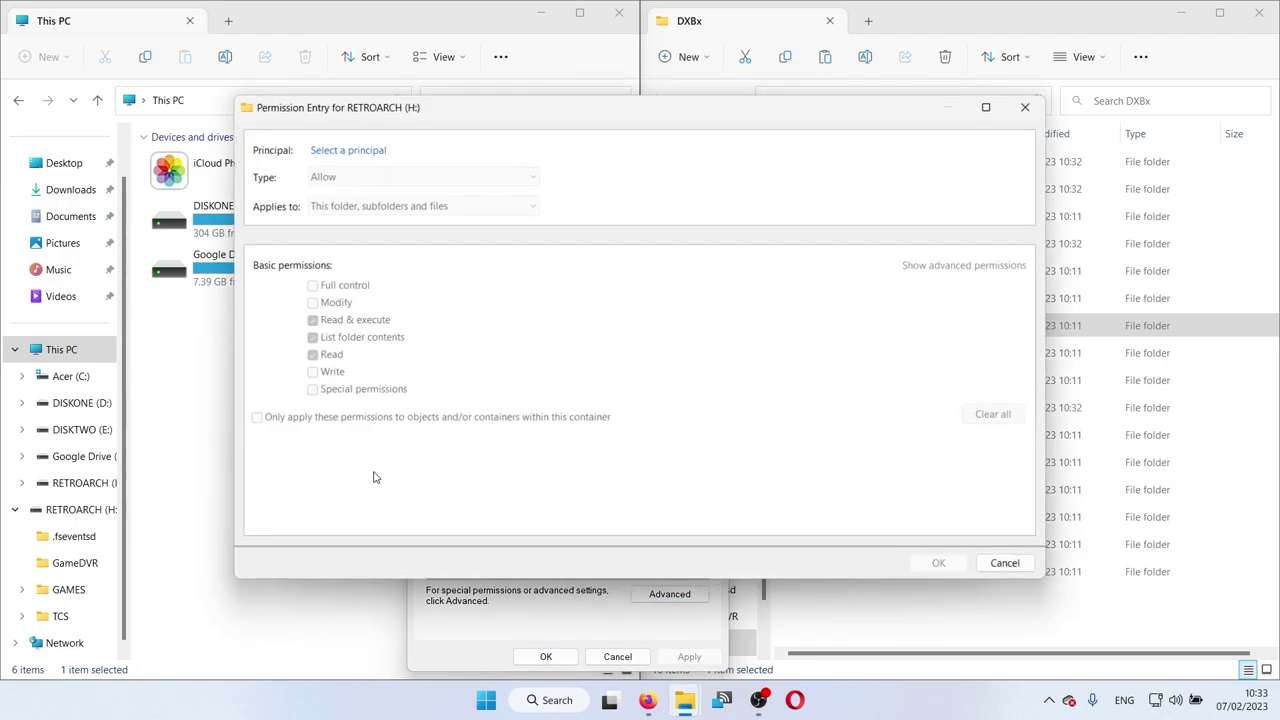
{"action": "left_click", "coordinate": [355, 149]}
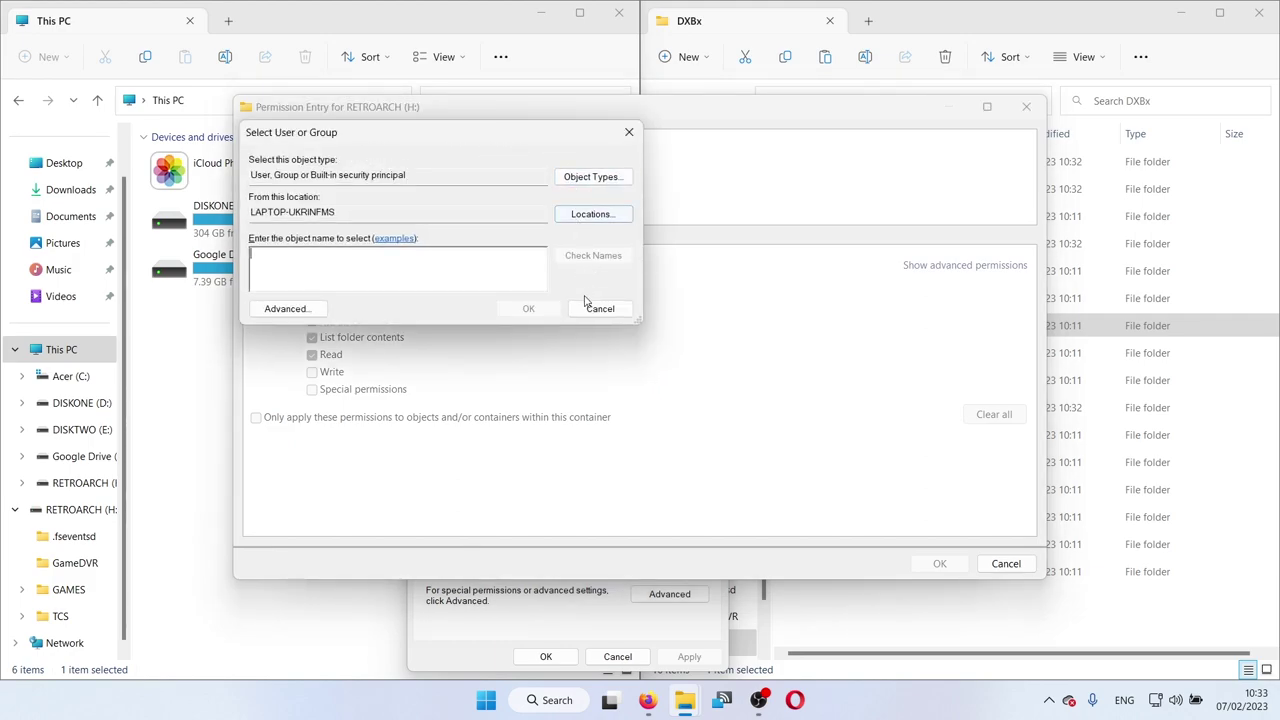
{"action": "left_click", "coordinate": [276, 308]}
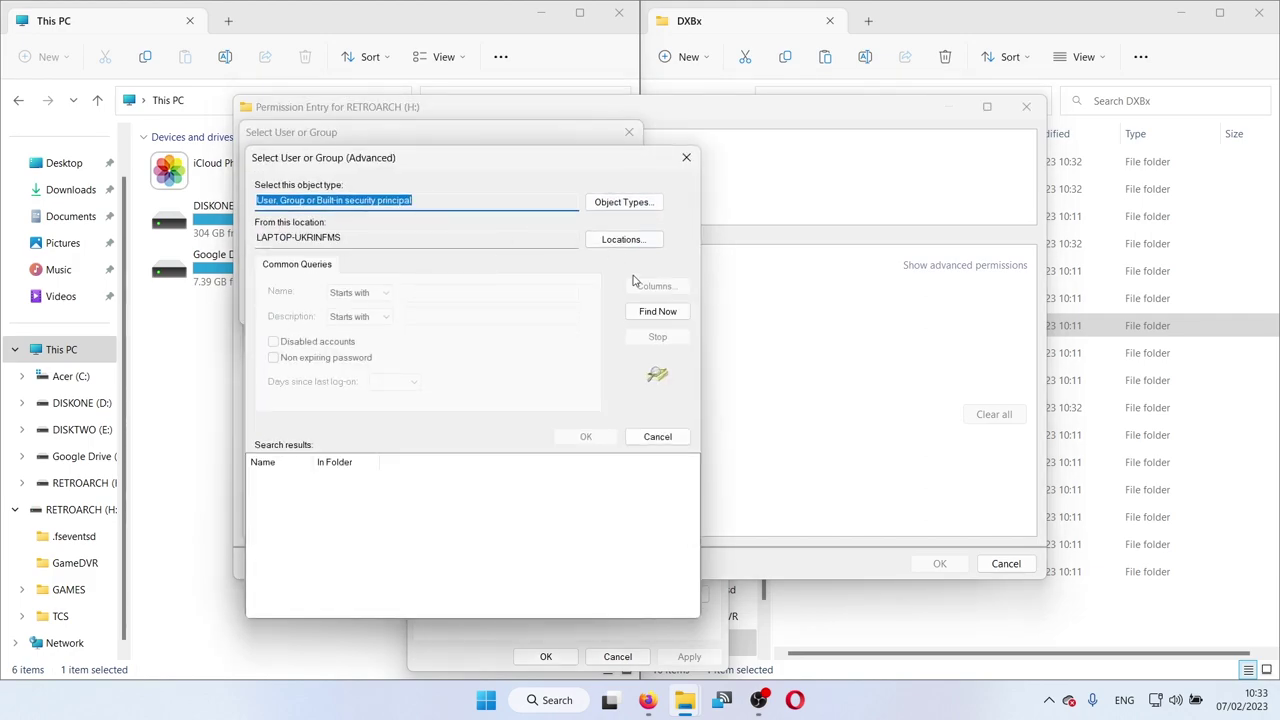
{"action": "left_click", "coordinate": [650, 311]}
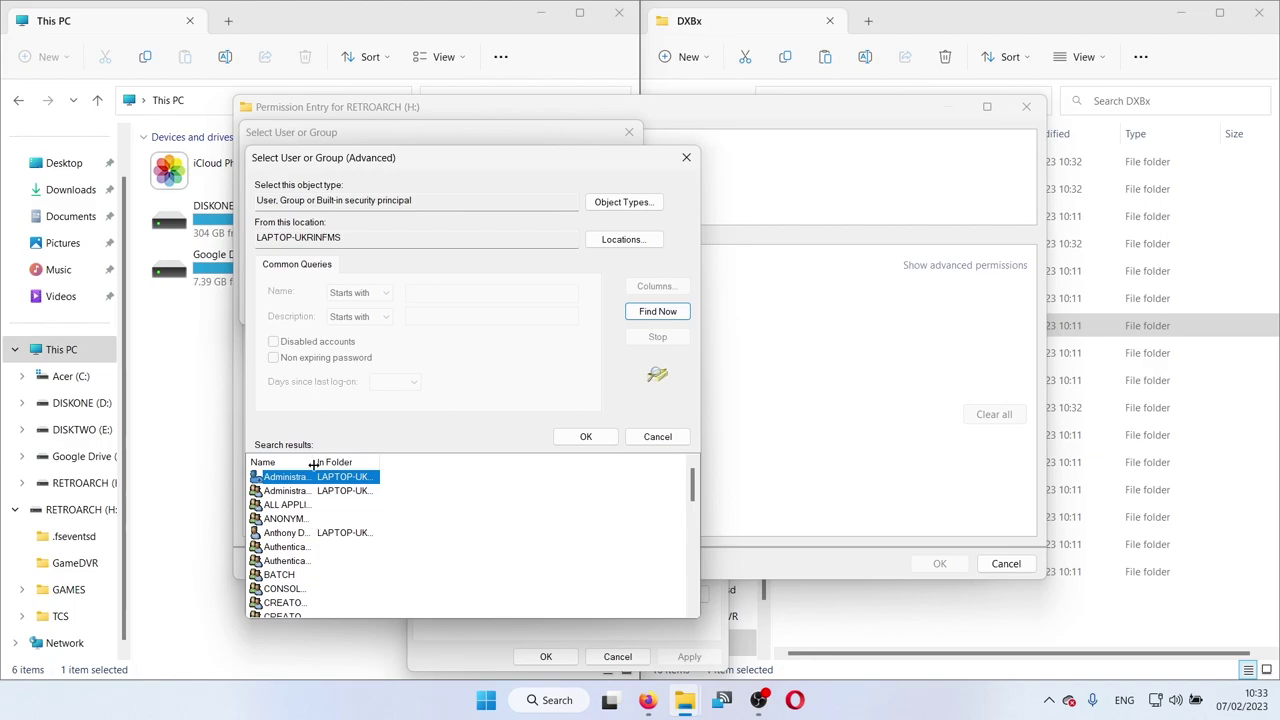
{"action": "left_click_drag", "start_coordinate": [313, 462], "coordinate": [543, 455]}
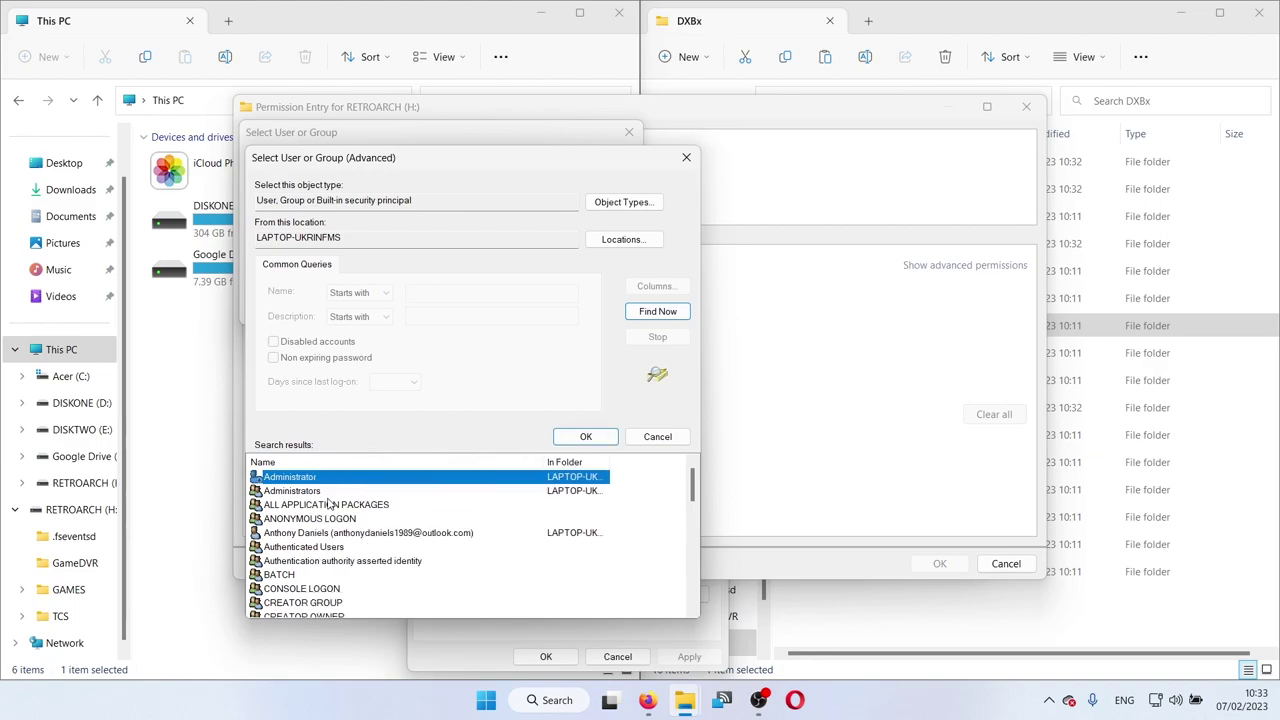
{"action": "double_click", "coordinate": [328, 505]}
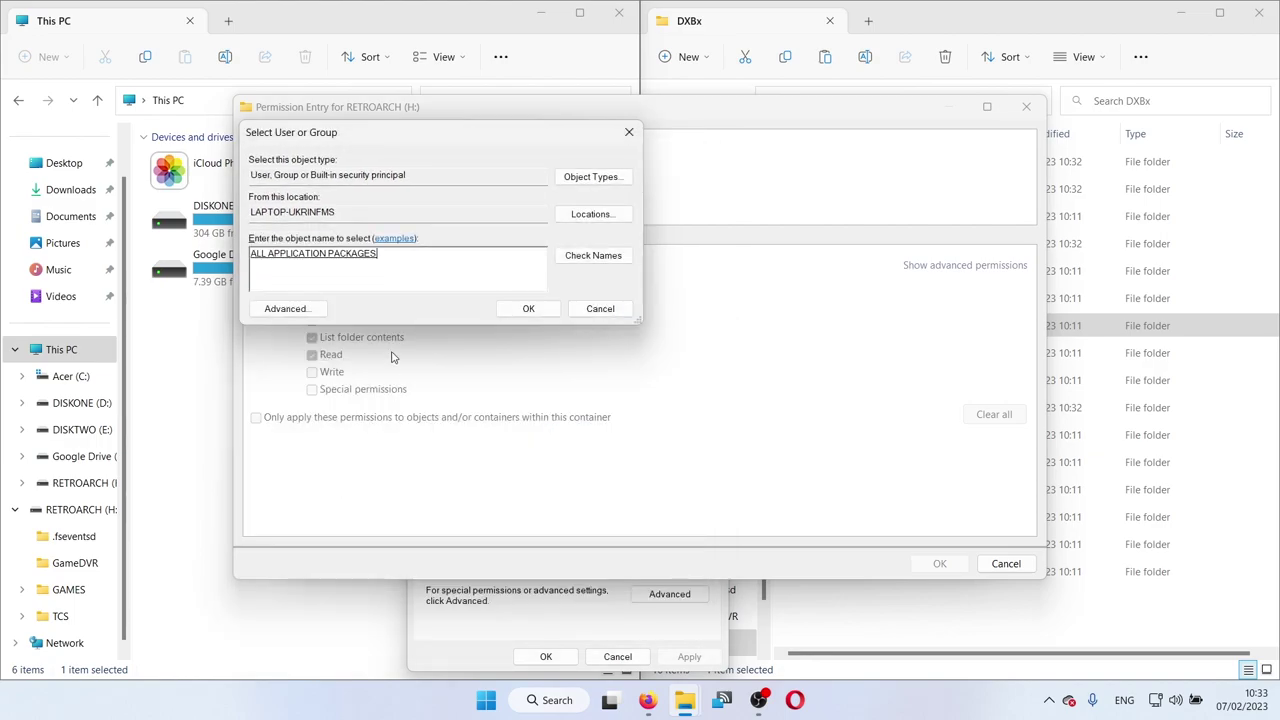
{"action": "left_click", "coordinate": [528, 309]}
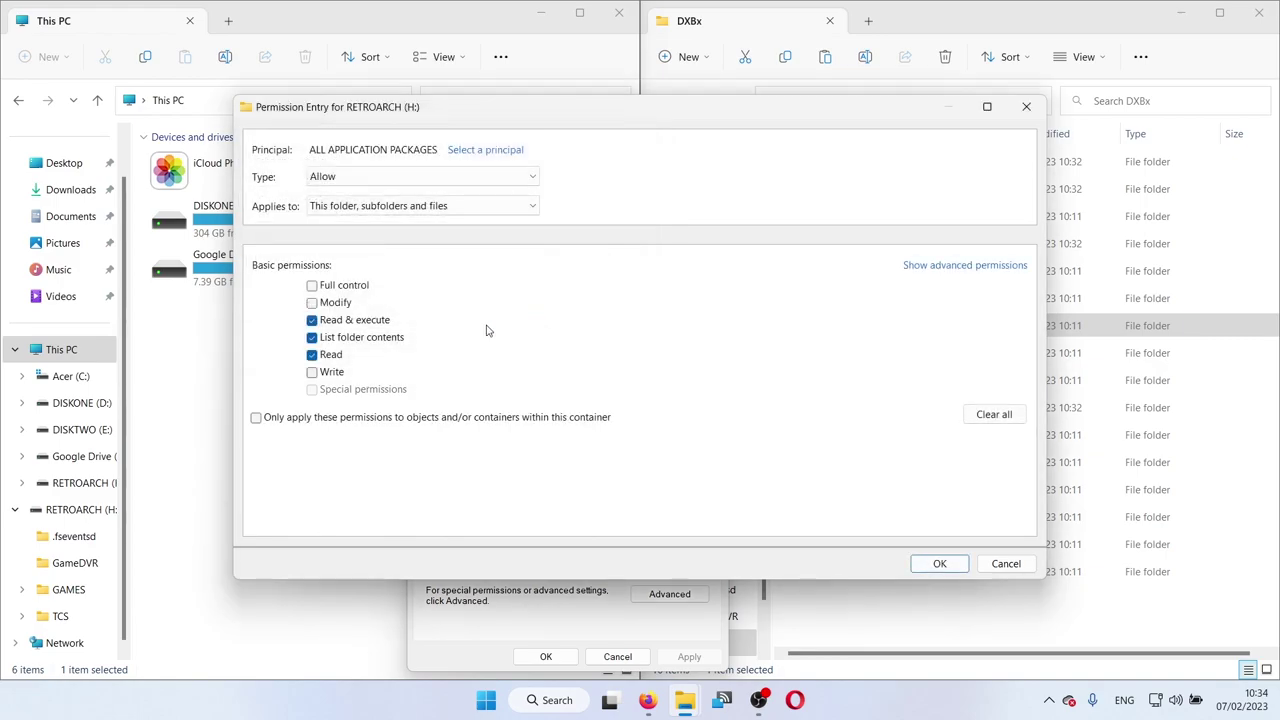
{"action": "left_click", "coordinate": [343, 289]}
{"action": "left_click", "coordinate": [940, 564]}
- Apply the permissions with all child object entries replaced by inheritable ones, continuing past any errors, and close the drive properties
{"action": "left_click", "coordinate": [322, 500]}
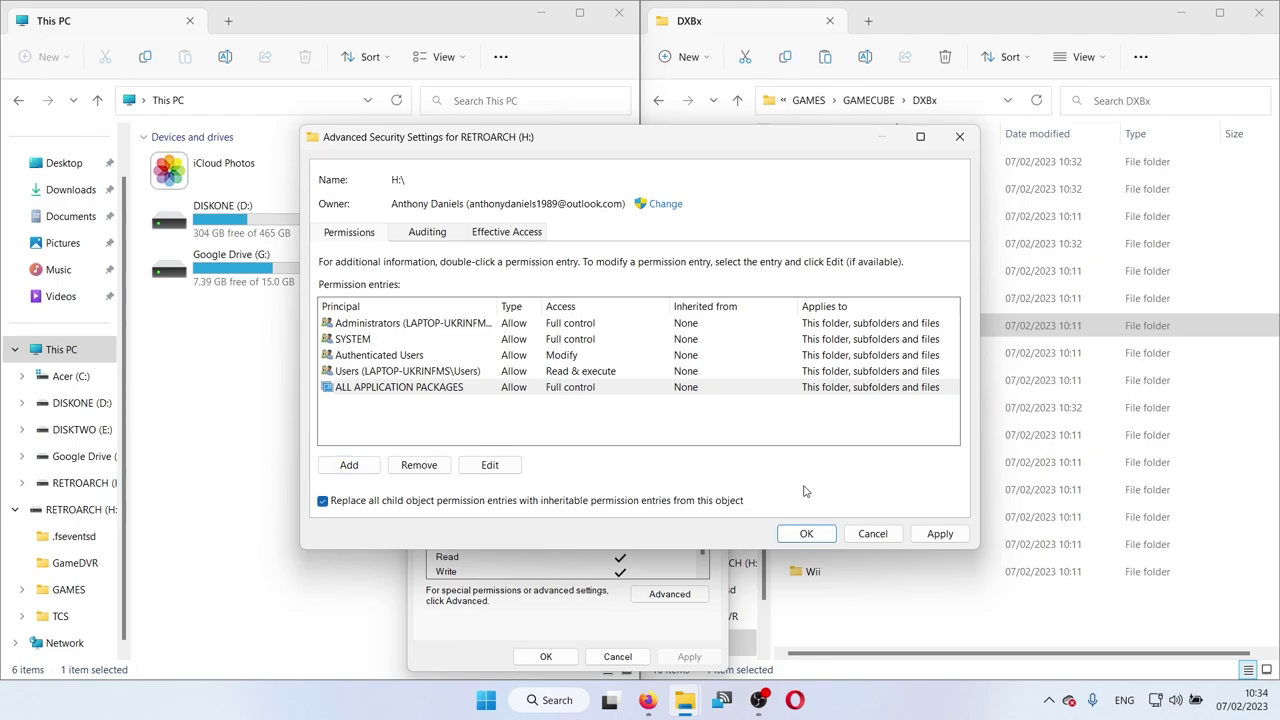
{"action": "left_click", "coordinate": [940, 533]}
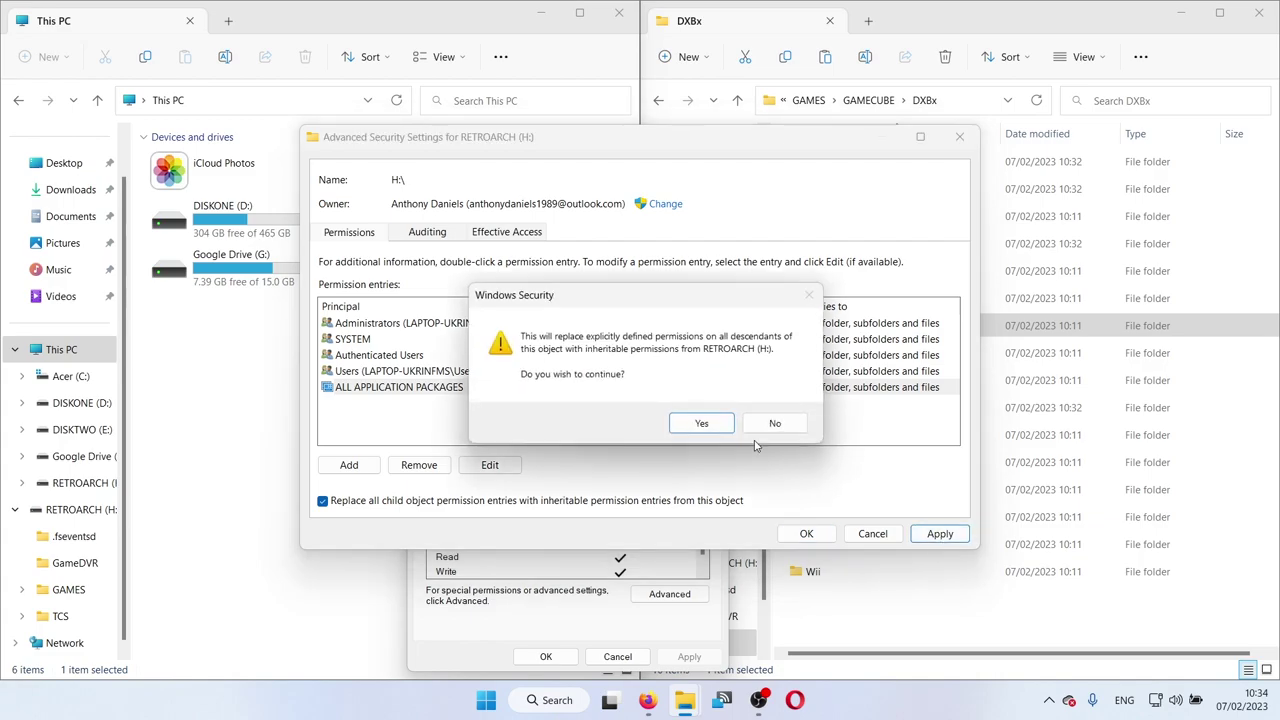
{"action": "left_click", "coordinate": [686, 428]}
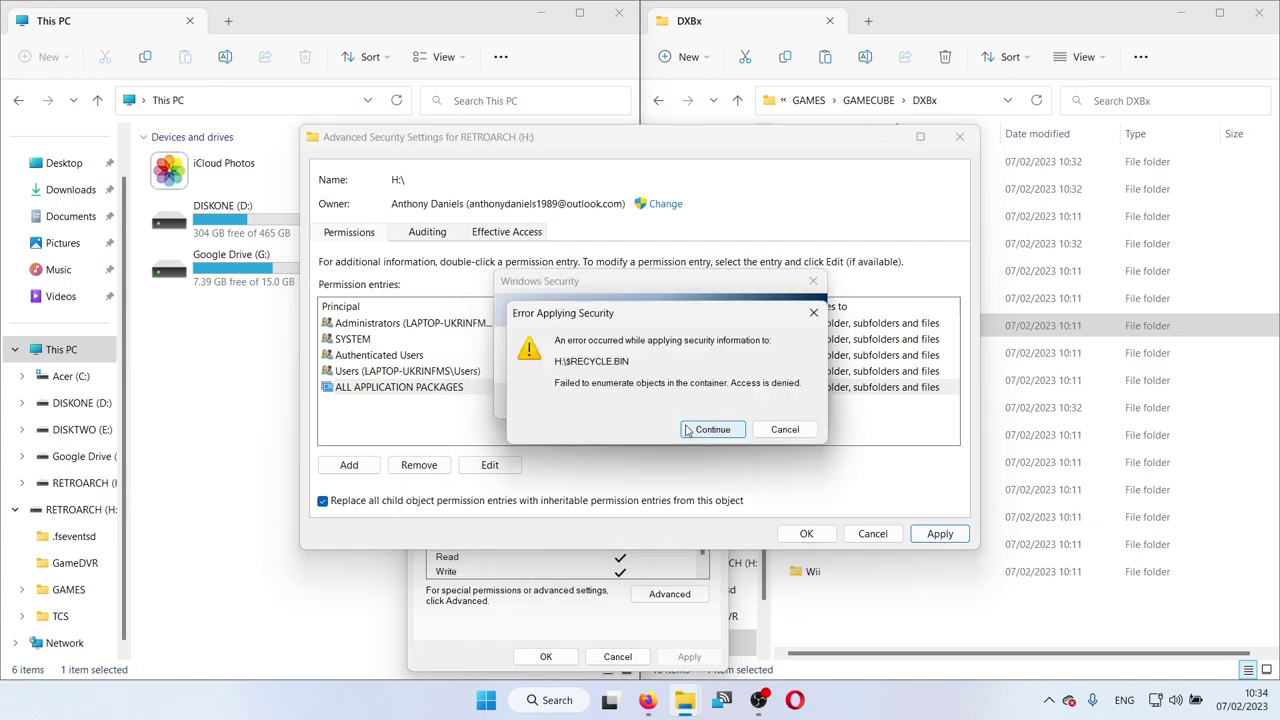
{"action": "left_click", "coordinate": [705, 432]}
{"action": "left_click", "coordinate": [705, 430]}
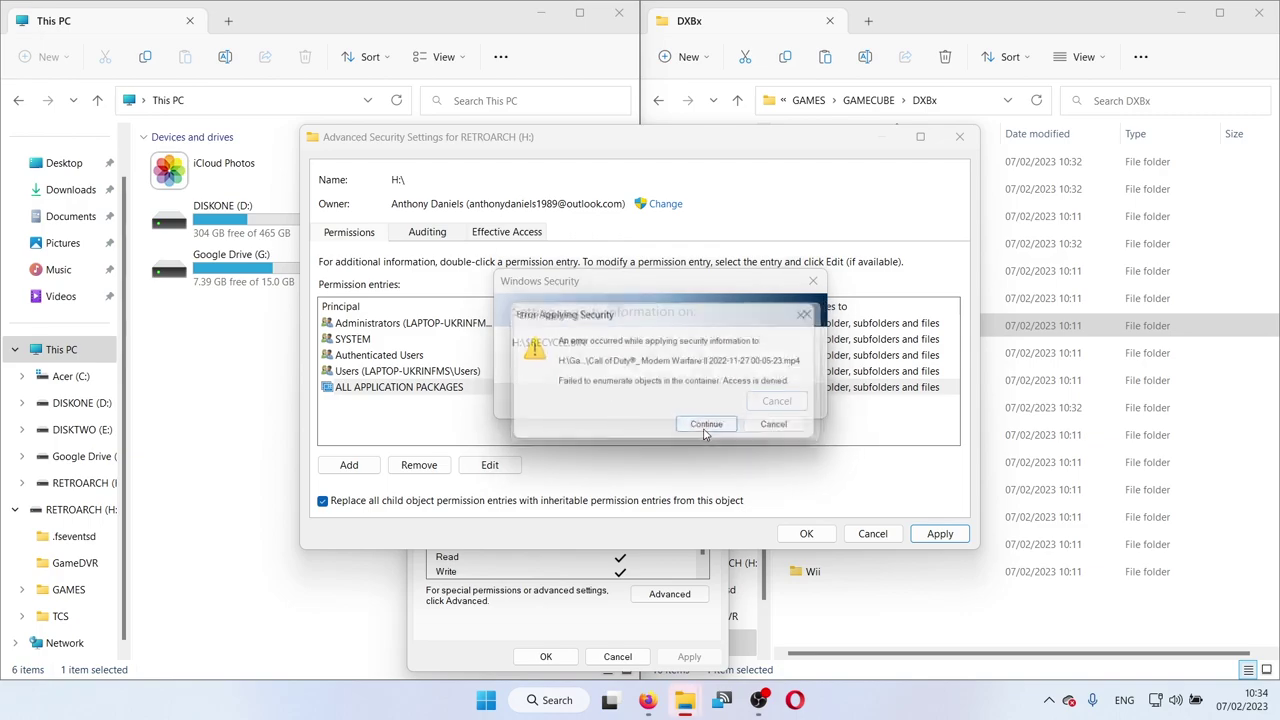
{"action": "left_click", "coordinate": [705, 430]}
{"action": "left_click", "coordinate": [705, 430]}
{"action": "left_click", "coordinate": [705, 430]}
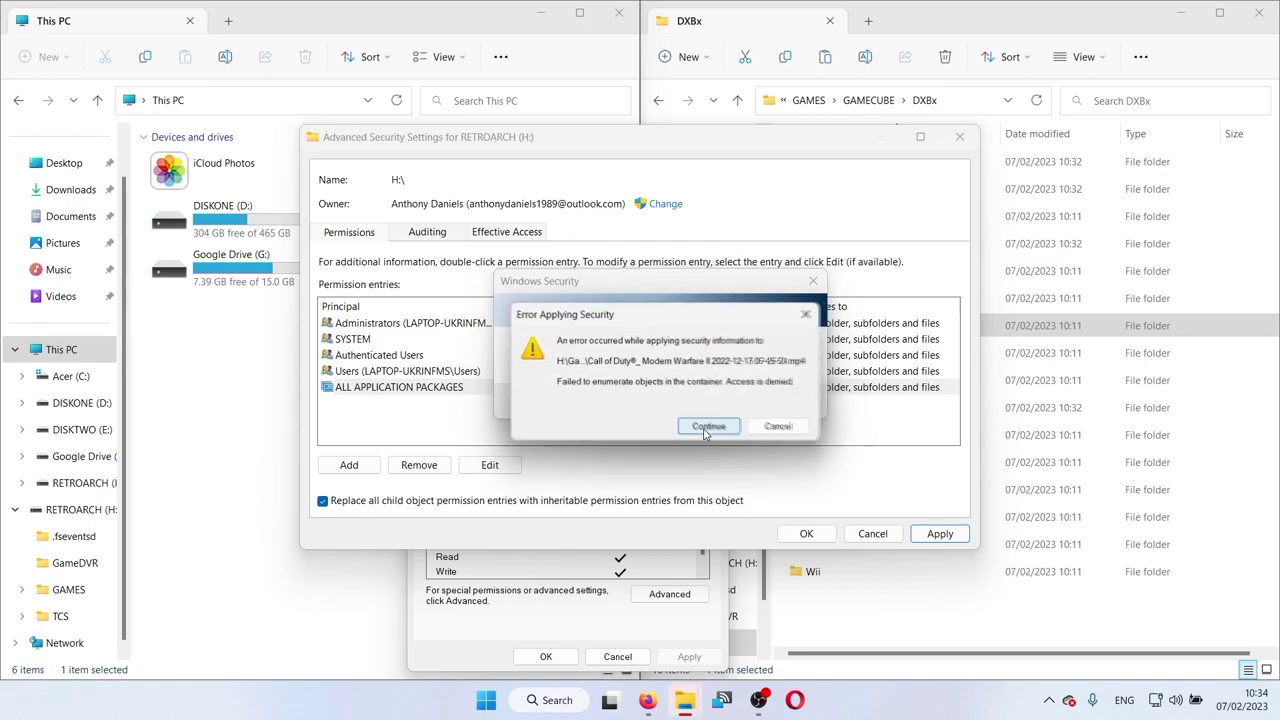
{"action": "left_click", "coordinate": [705, 430]}
{"action": "left_click", "coordinate": [546, 657]}
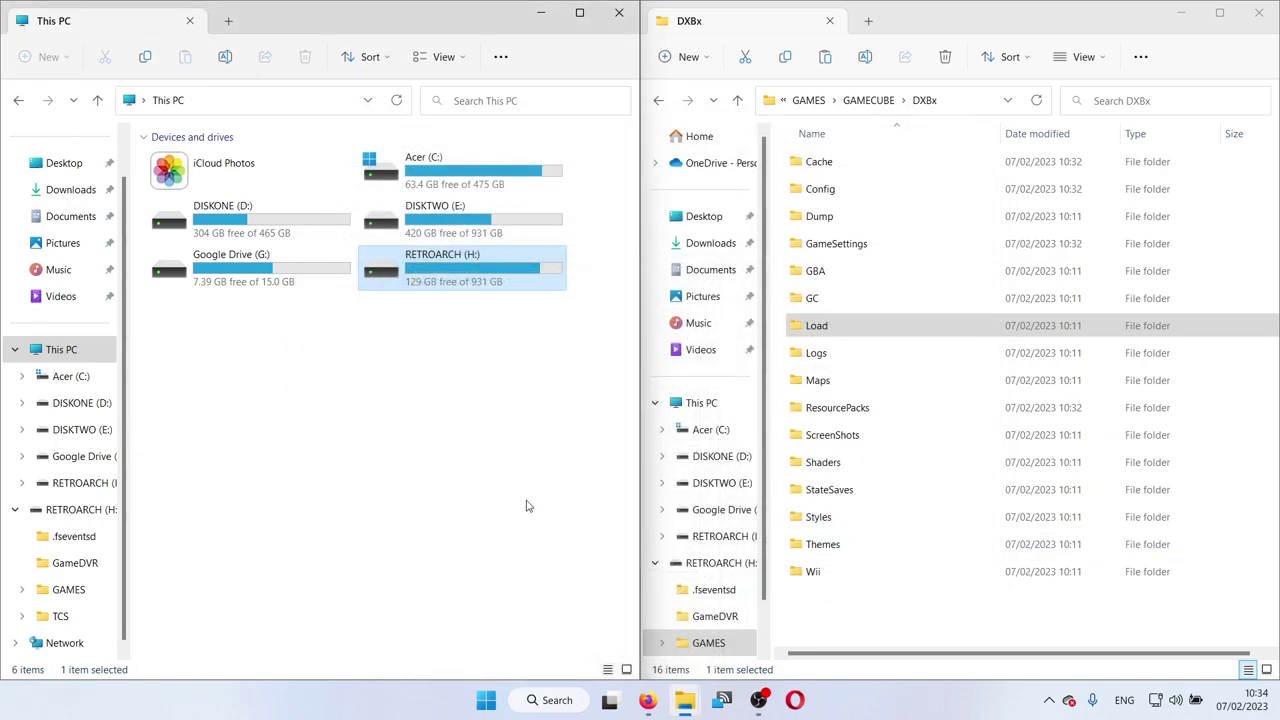
- Bring up the eject options for the External USB 3.0 drive, RETROARCH (H:)
{"action": "left_click", "coordinate": [1047, 702]}
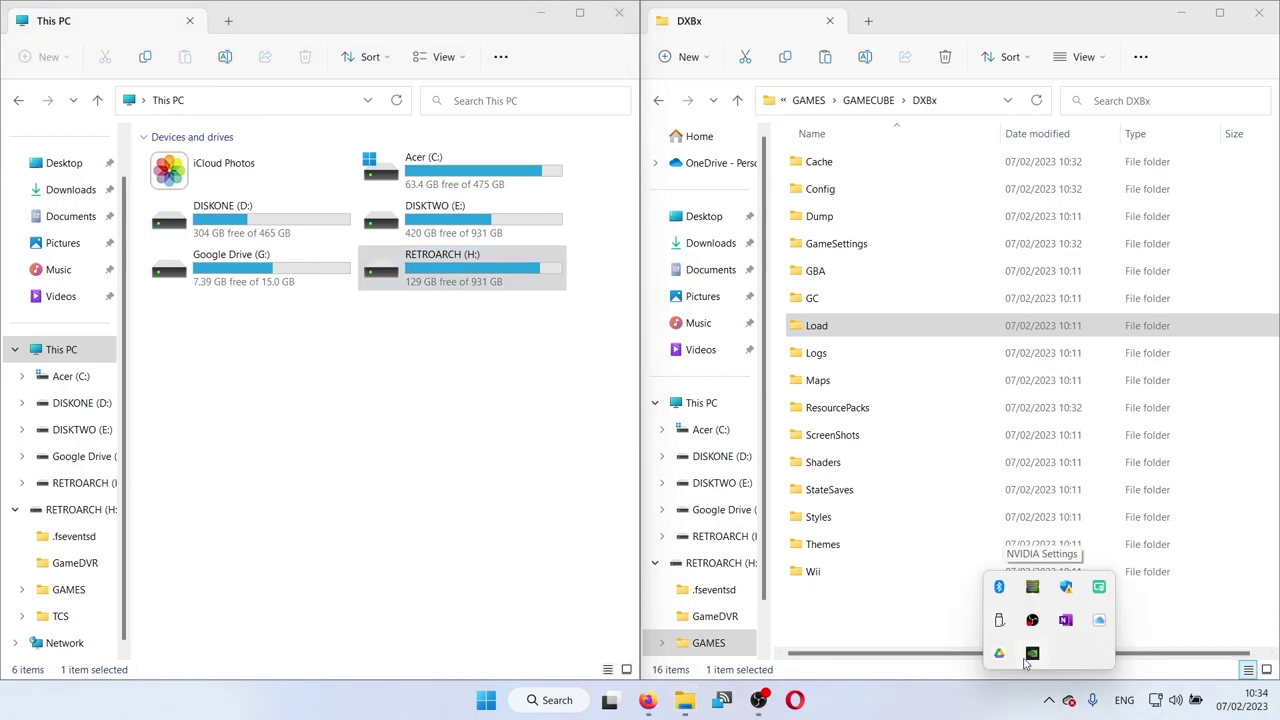
{"action": "left_click", "coordinate": [1001, 620]}
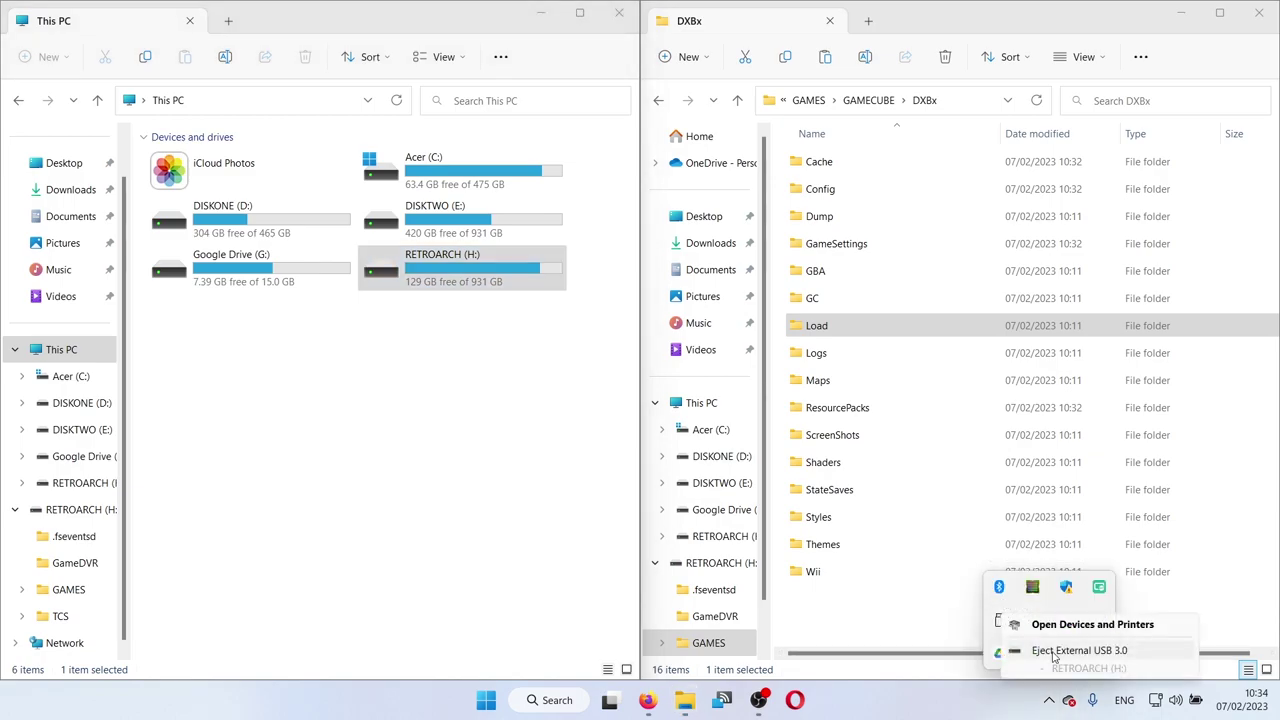
{"action": "left_click", "coordinate": [1040, 714]}
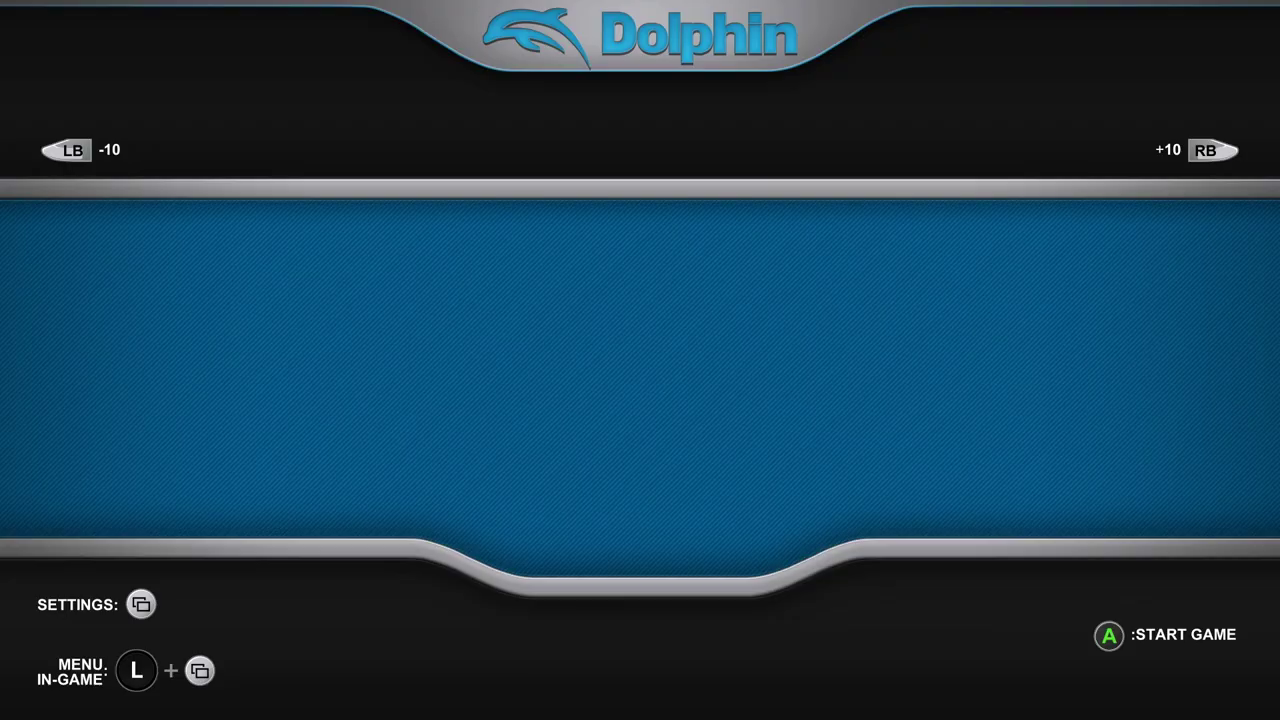
- Switch to Dolphin on the Xbox and open the Paths & Folders settings
{"action": "key", "text": "Escape"}
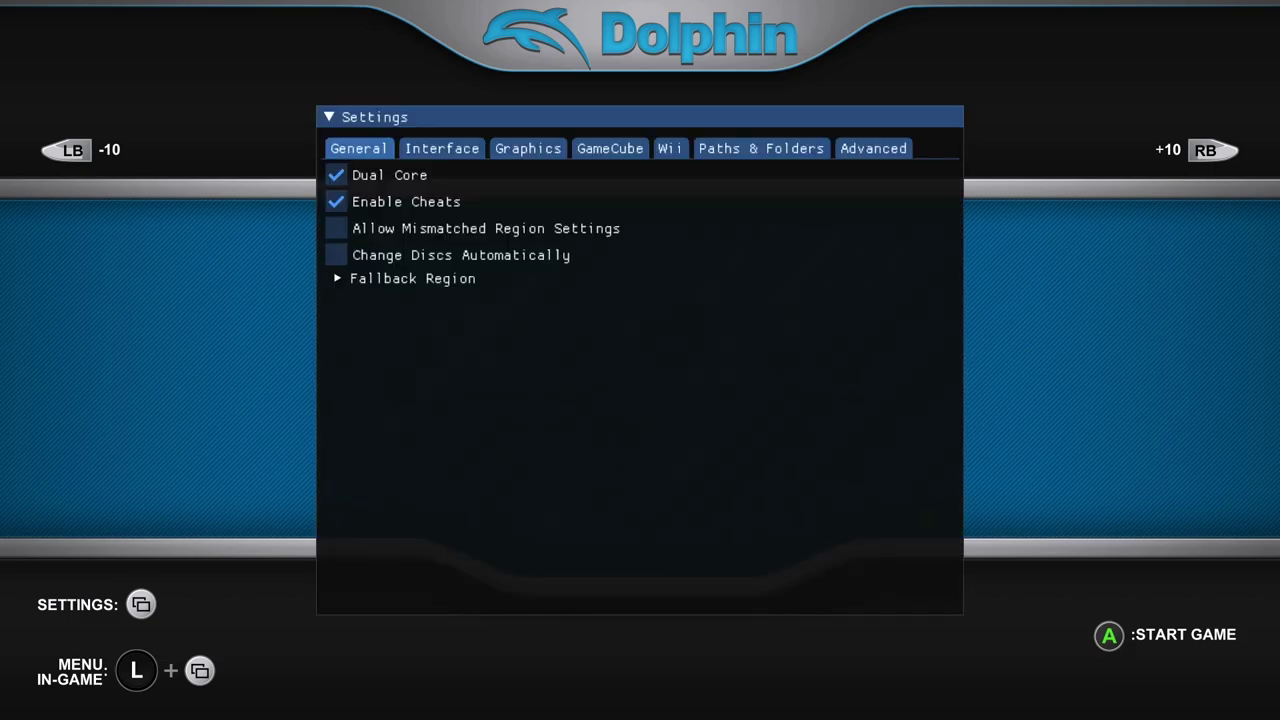
{"action": "key", "text": "Down"}
{"action": "key", "text": "Up"}
{"action": "key", "text": "Up"}
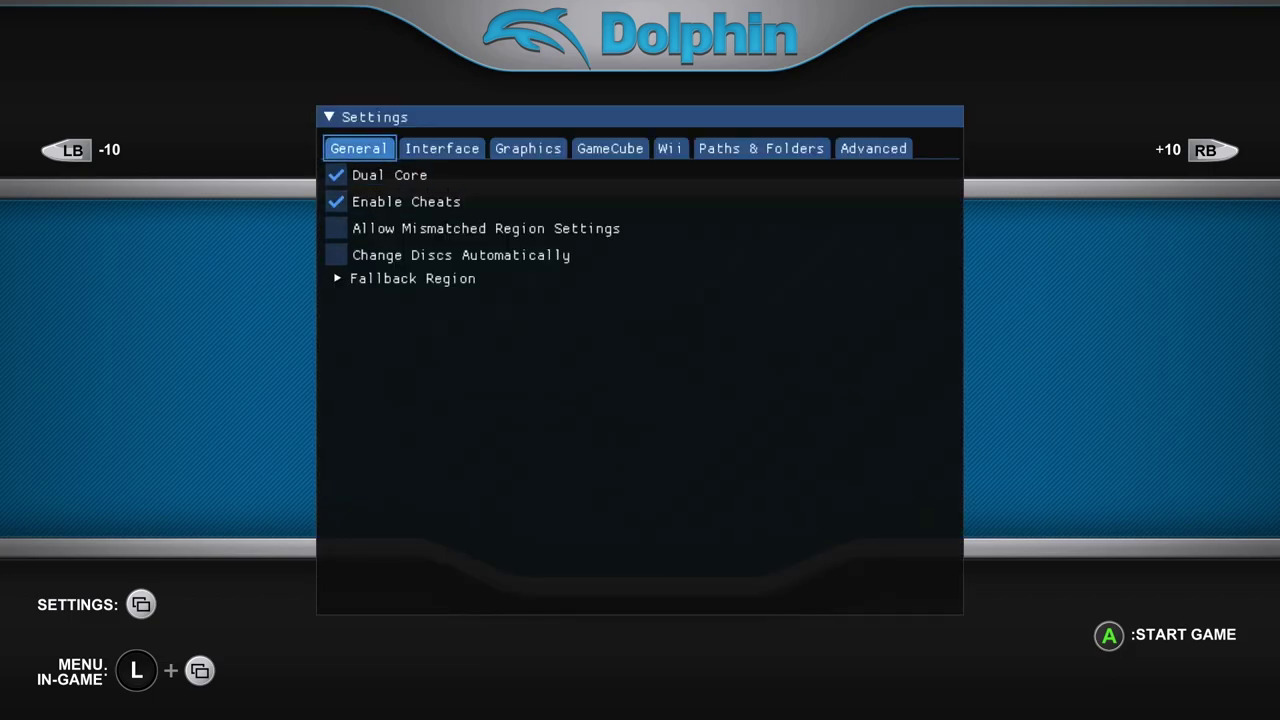
{"action": "key", "text": "Right"}
{"action": "key", "text": "Right"}
{"action": "key", "text": "Right"}
{"action": "key", "text": "Right"}
{"action": "key", "text": "Right"}
{"action": "key", "text": "Return"}
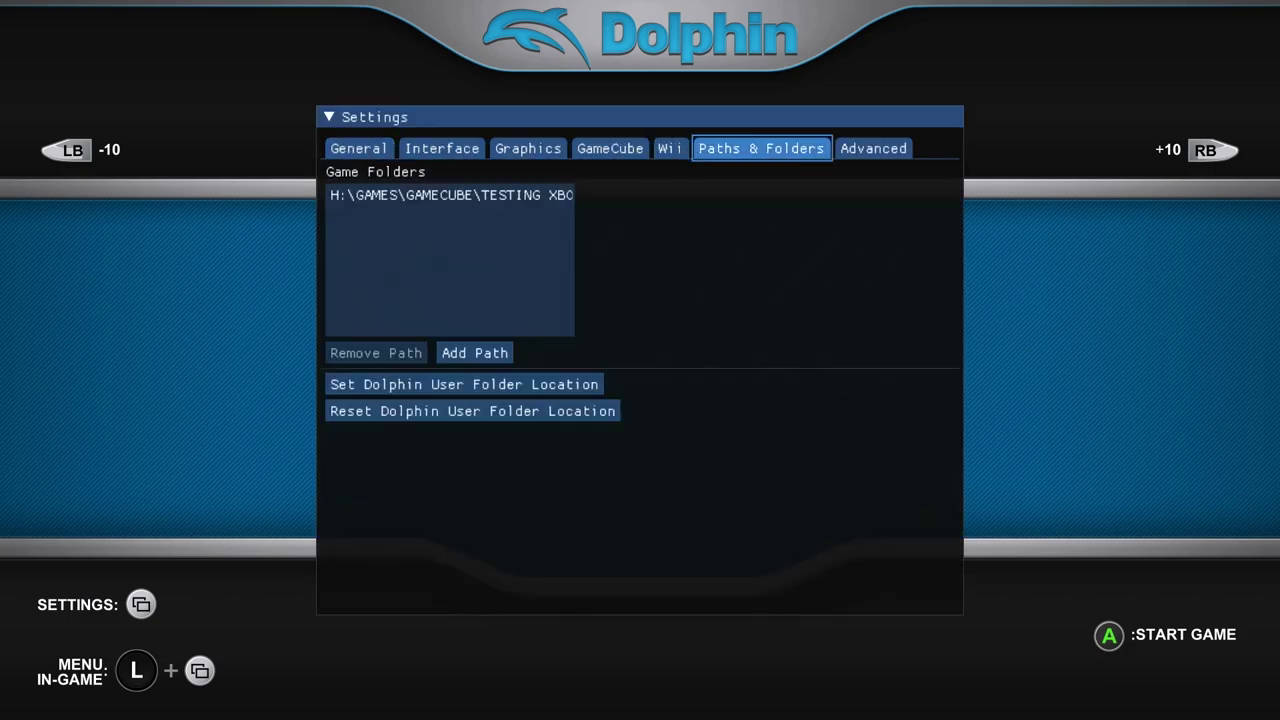
- Start adding a game folder path and browse to the GAMES folder on the RETROARCH (E:) drive
{"action": "key", "text": "Down"}
{"action": "key", "text": "Down"}
{"action": "key", "text": "Return"}
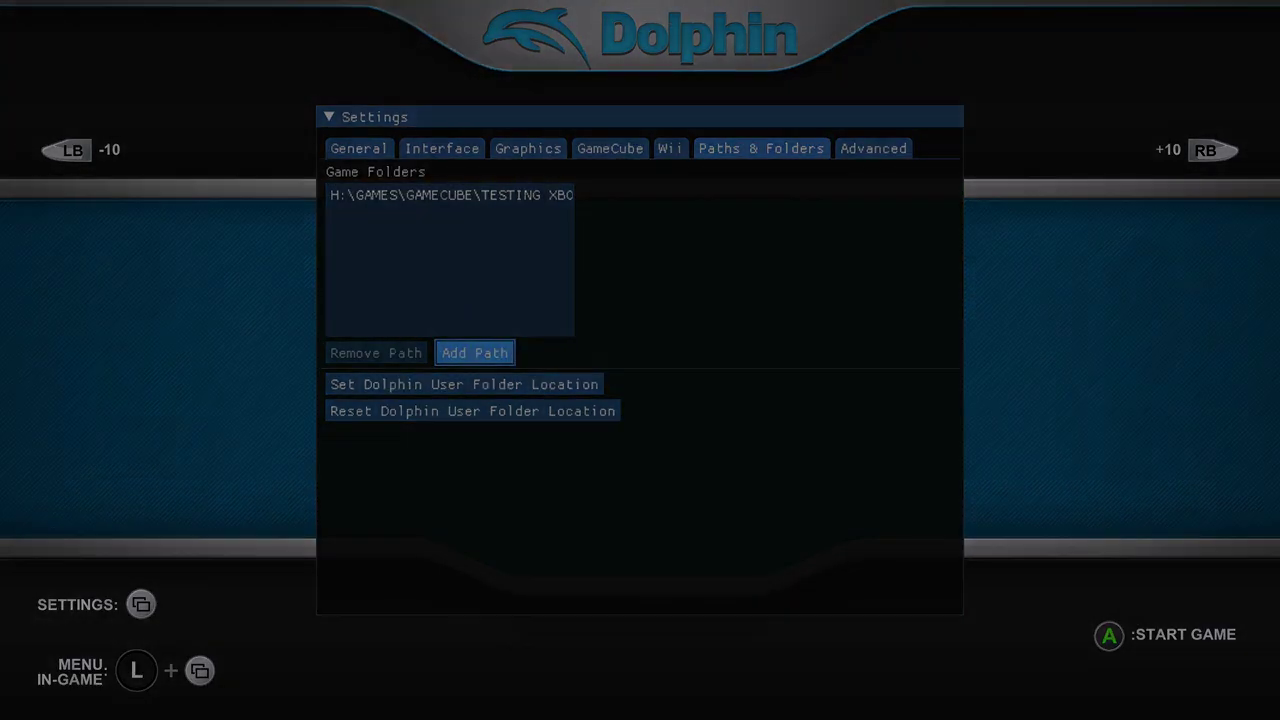
{"action": "key", "text": "Down"}
{"action": "key", "text": "Down"}
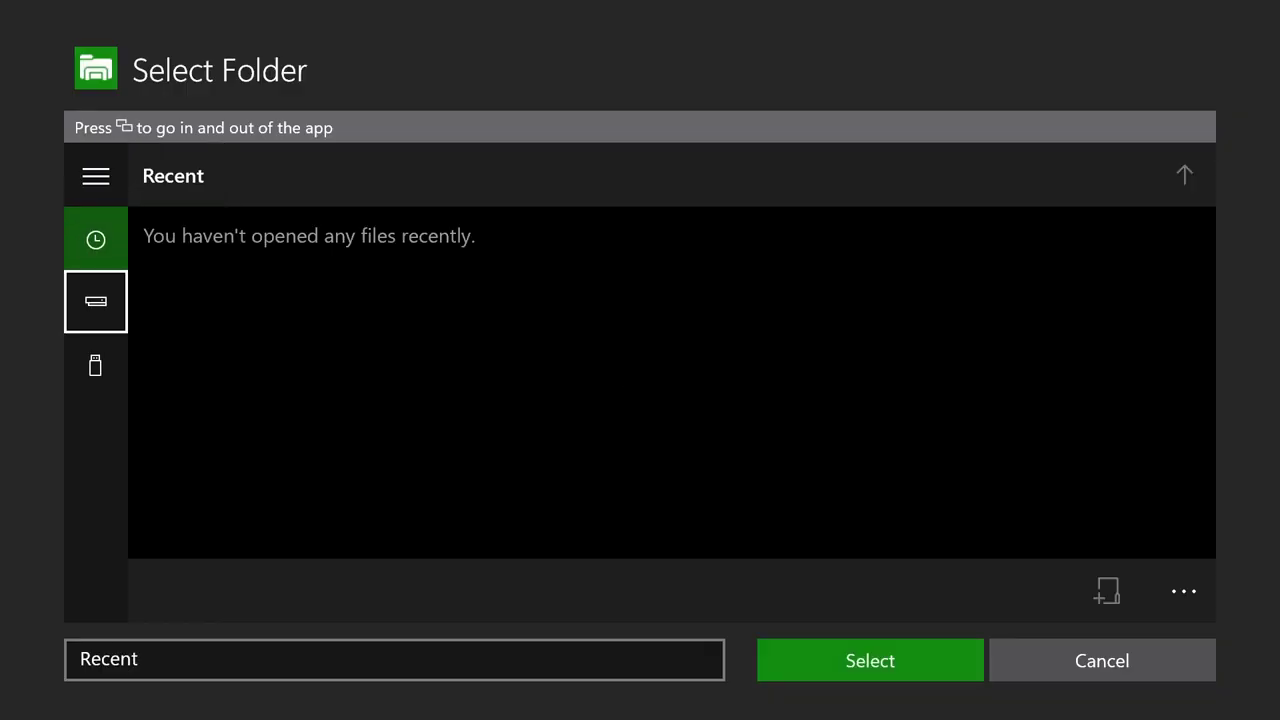
{"action": "key", "text": "Down"}
{"action": "key", "text": "Return"}
{"action": "key", "text": "Down"}
{"action": "key", "text": "Return"}
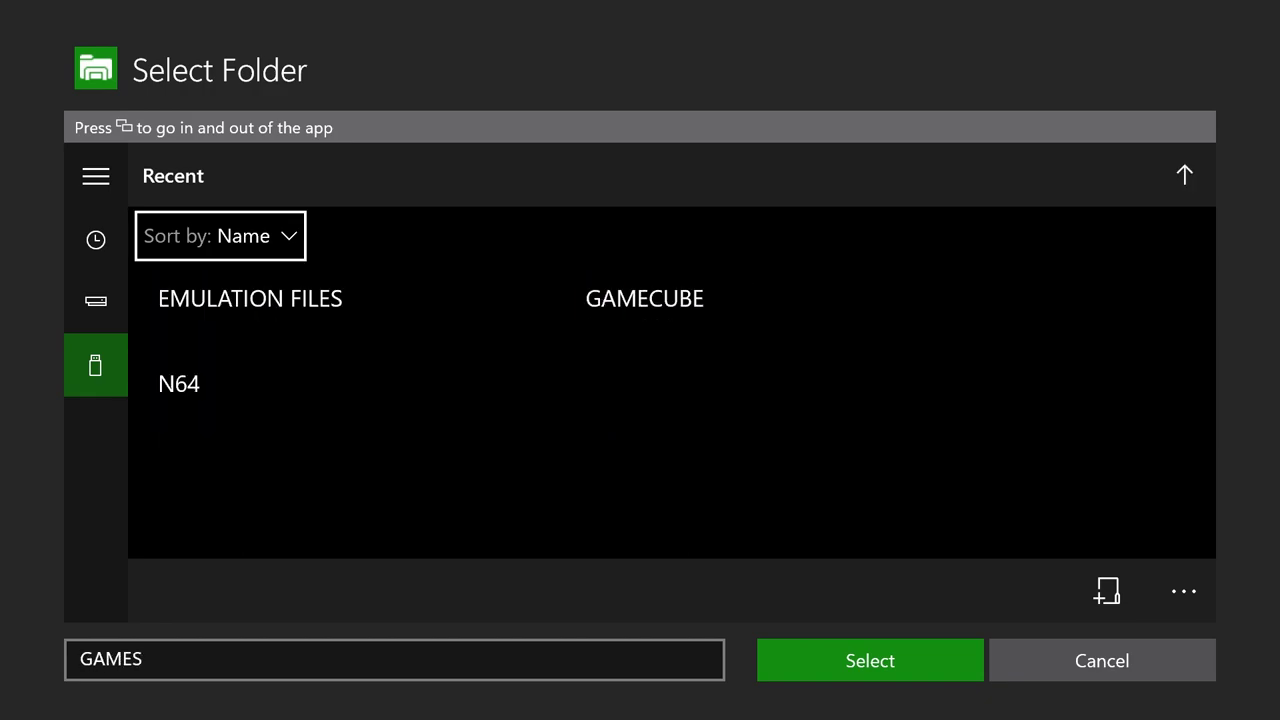
- Open the GAMECUBE folder and its TESTING XBOX subfolder in the folder picker
{"action": "key", "text": "Right"}
{"action": "key", "text": "Return"}
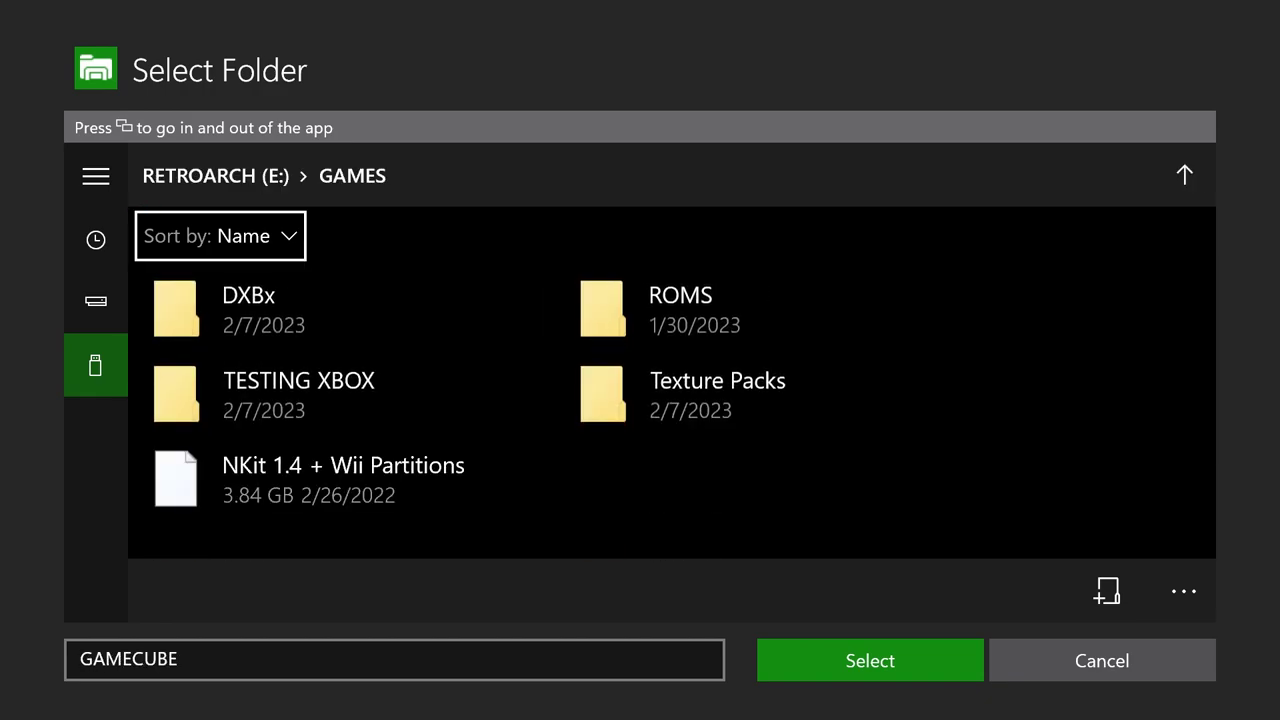
{"action": "key", "text": "Down"}
{"action": "key", "text": "Down"}
{"action": "key", "text": "Return"}
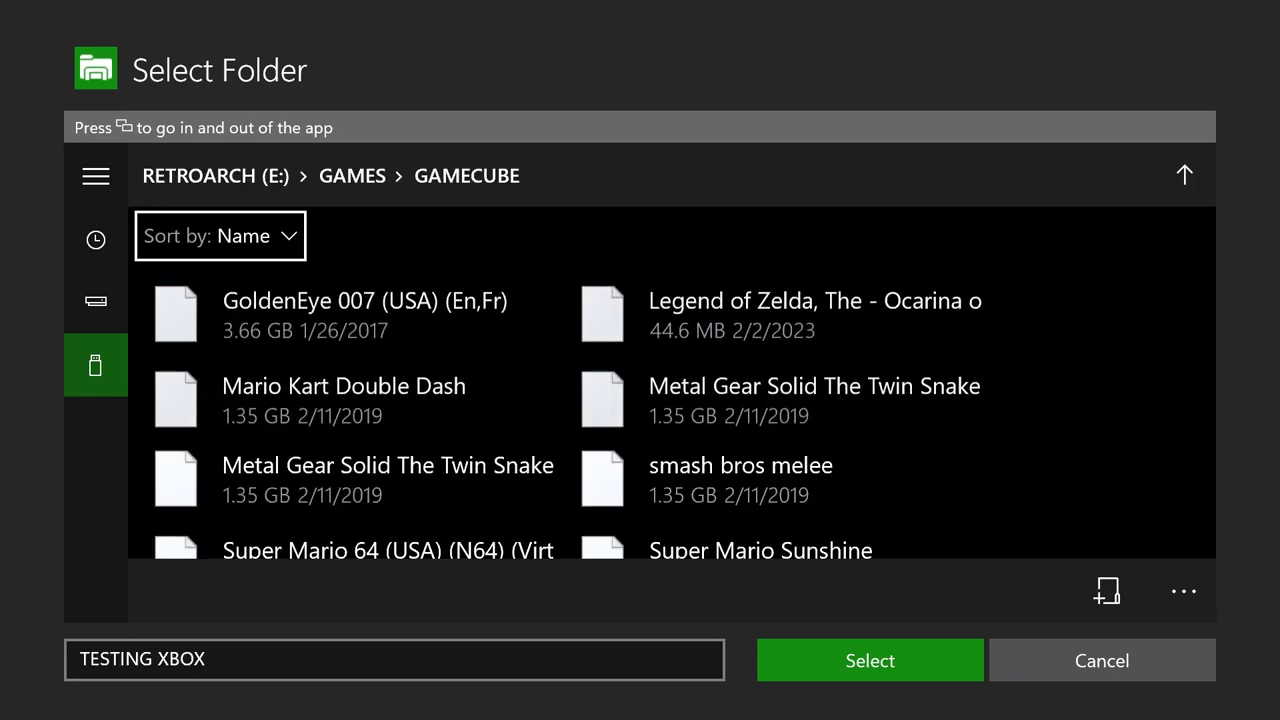
- Choose the TESTING XBOX folder as the additional game folder in Dolphin
{"action": "key", "text": "Down"}
{"action": "key", "text": "Down"}
{"action": "key", "text": "Down"}
{"action": "key", "text": "Down"}
{"action": "key", "text": "Down"}
{"action": "key", "text": "Down"}
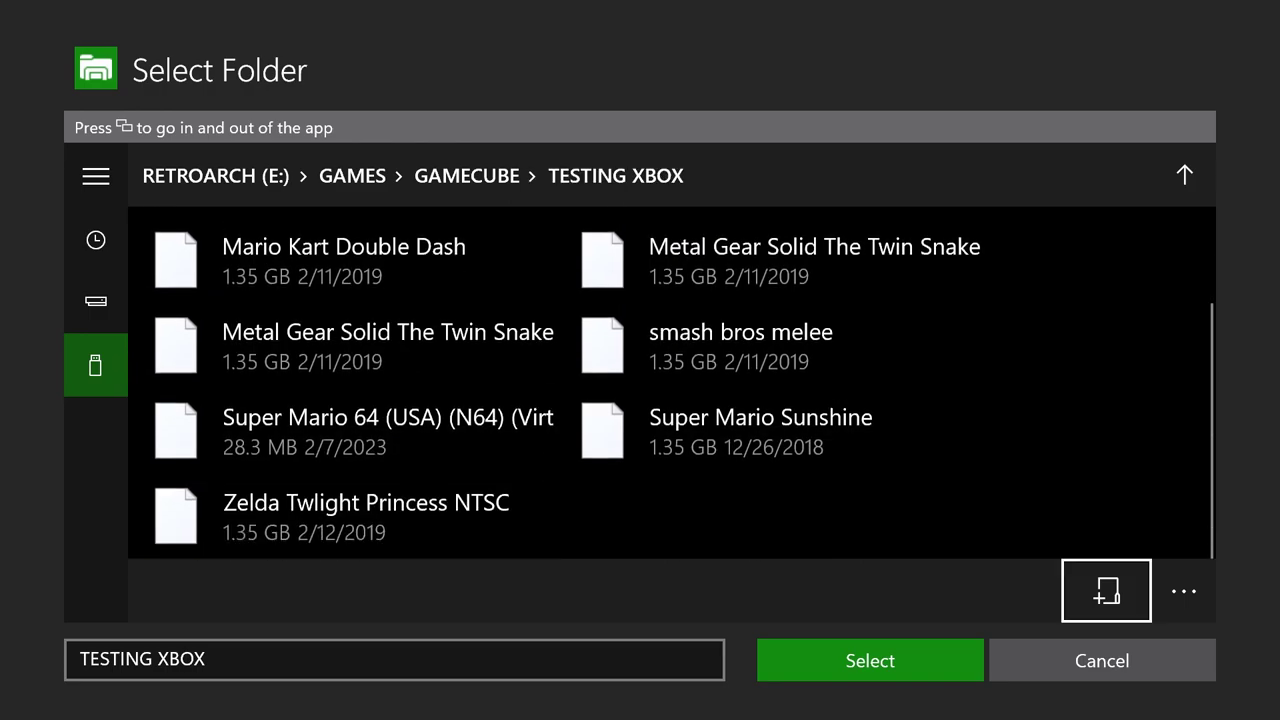
{"action": "key", "text": "Down"}
{"action": "key", "text": "Left"}
{"action": "key", "text": "Return"}
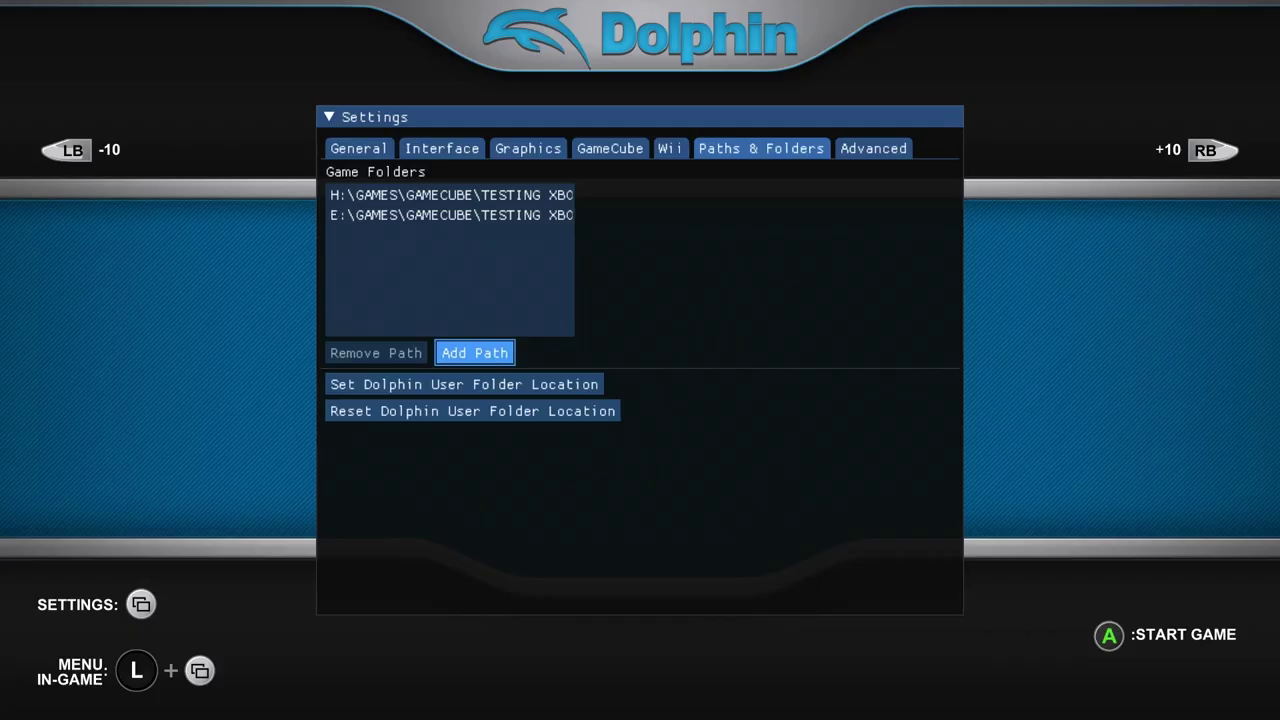
- Leave the Paths & Folders settings and return to the game list
{"action": "key", "text": "Down"}
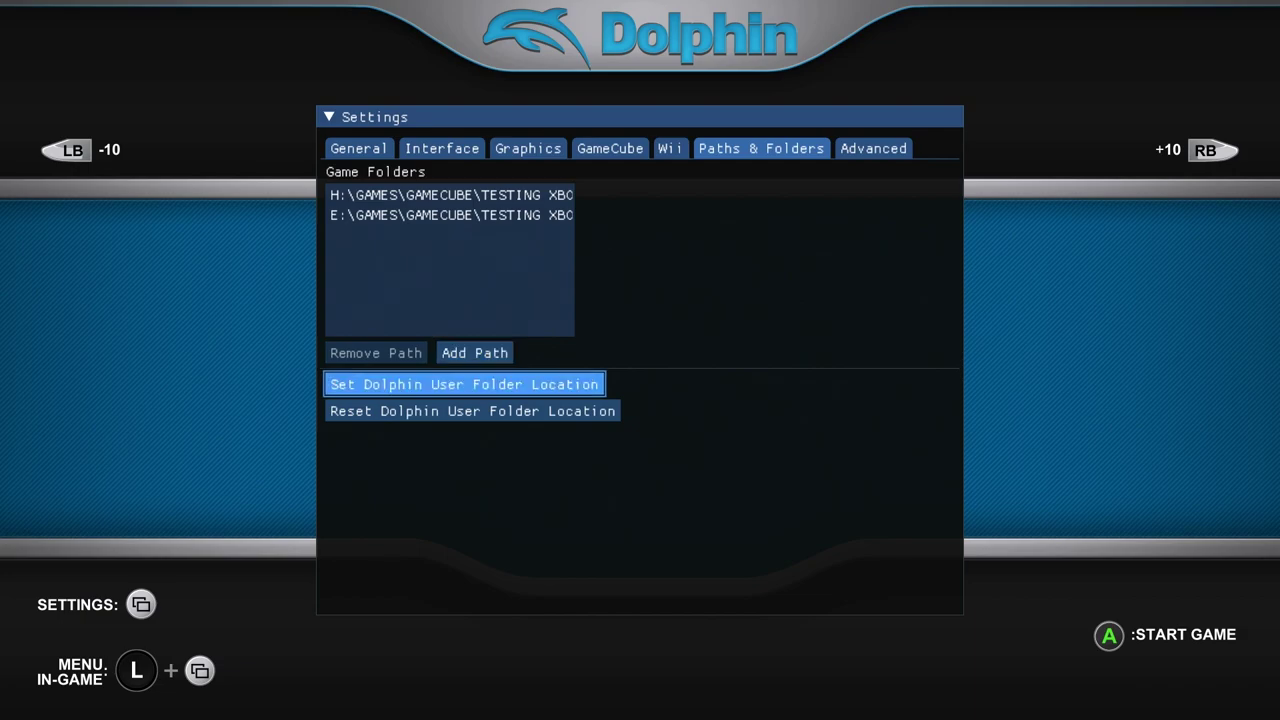
{"action": "key", "text": "Up"}
{"action": "key", "text": "Up"}
{"action": "key", "text": "Up"}
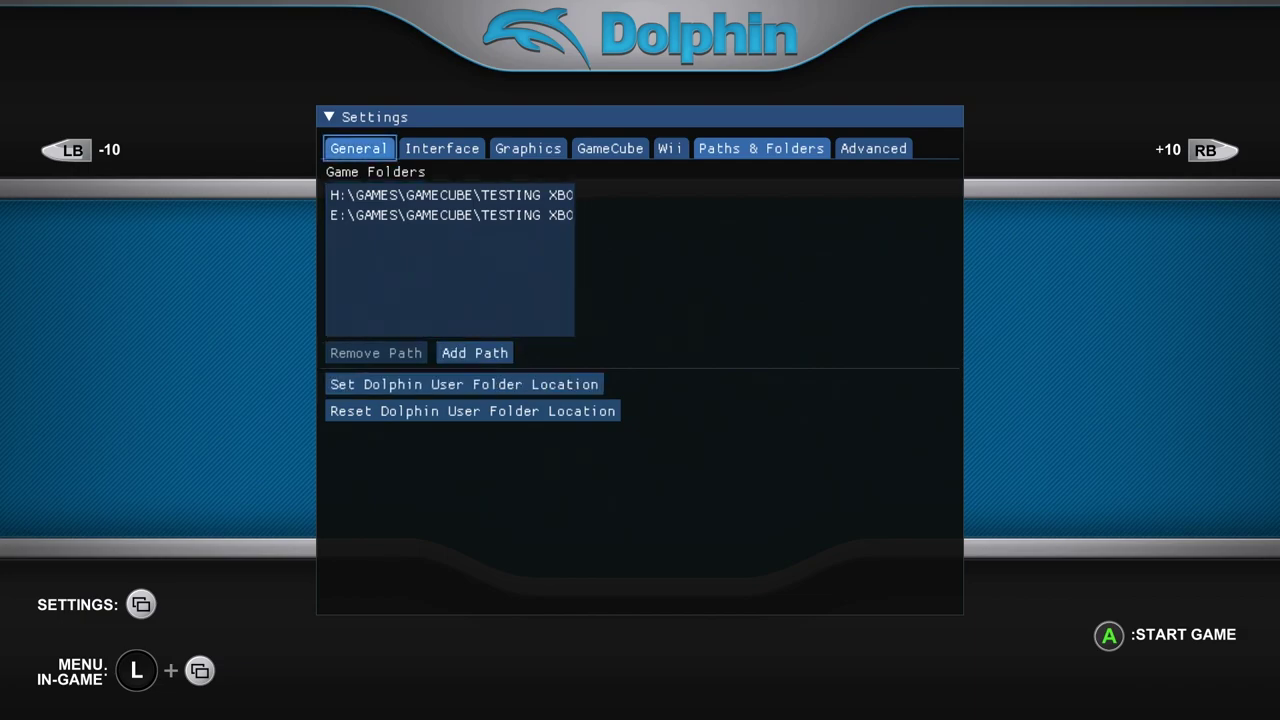
{"action": "key", "text": "Down"}
{"action": "key", "text": "Escape"}
{"action": "key", "text": "Left"}
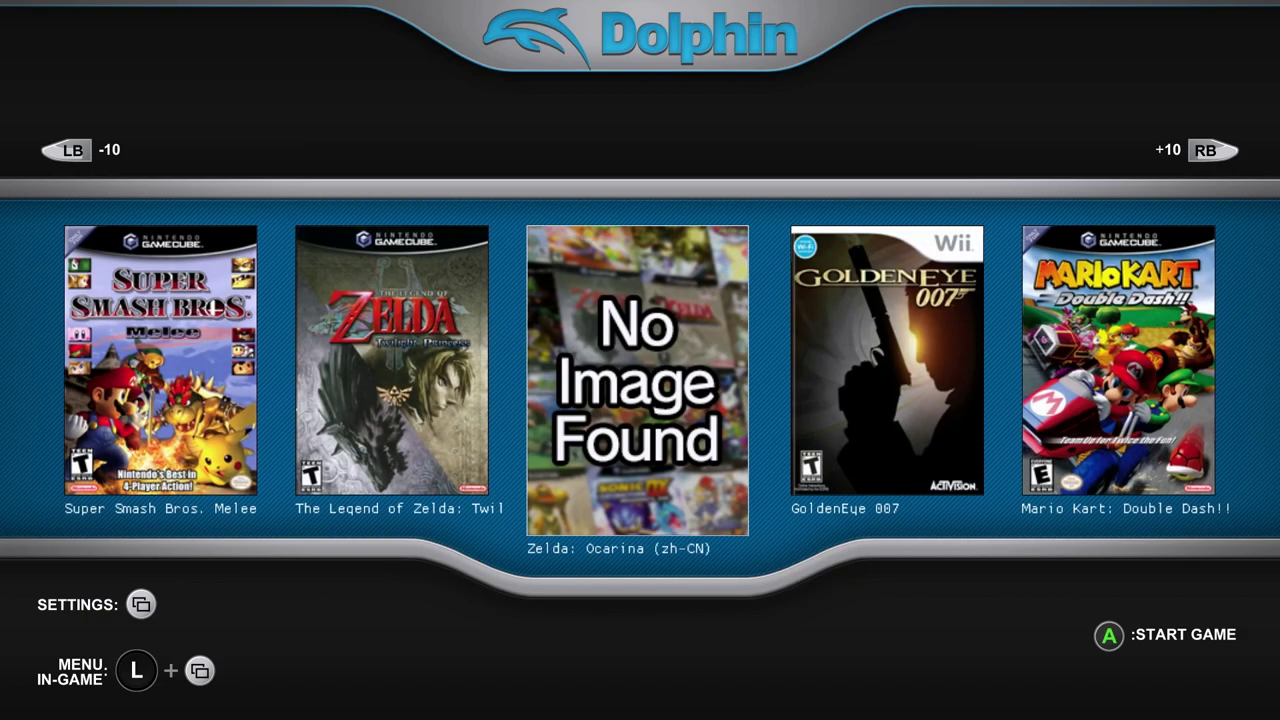
- Browse the game list, launch the two-player Super Mario 64 game and get past its file selection
{"action": "key", "text": "Right"}
{"action": "key", "text": "Right"}
{"action": "key", "text": "Right"}
{"action": "key", "text": "Right"}
{"action": "key", "text": "Right"}
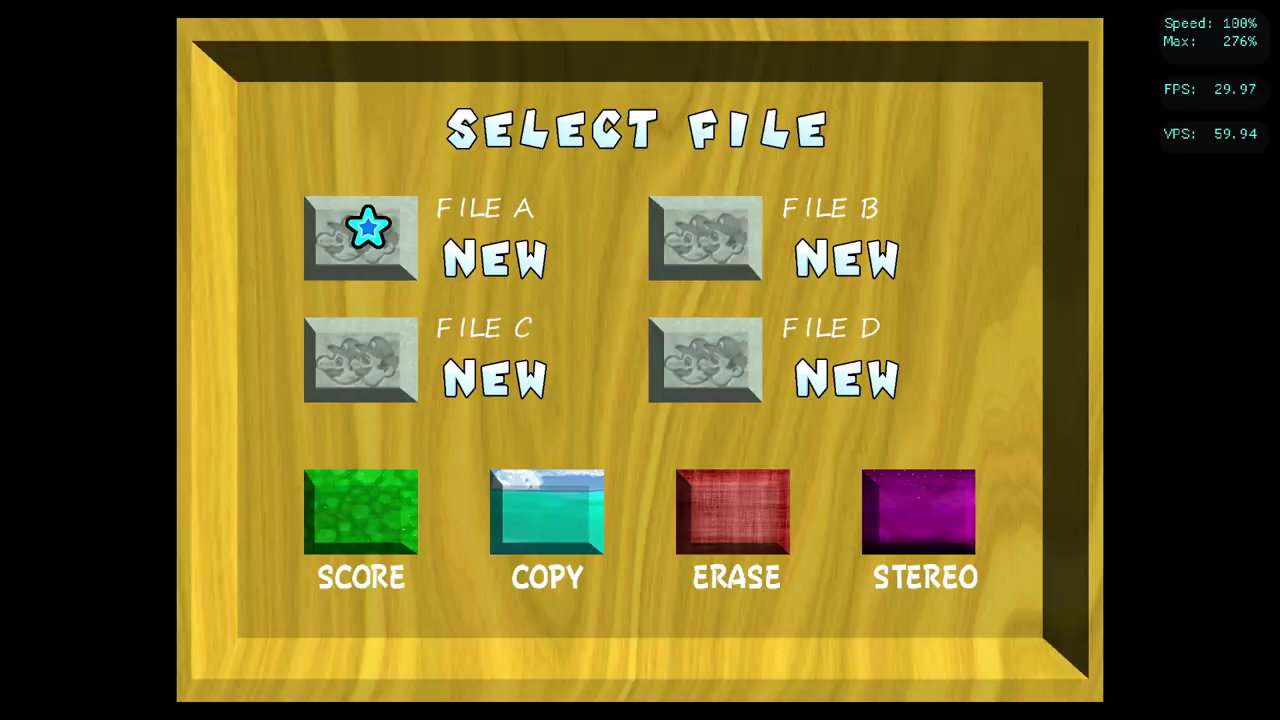
{"action": "key", "text": "Down"}
{"action": "key", "text": "Left"}
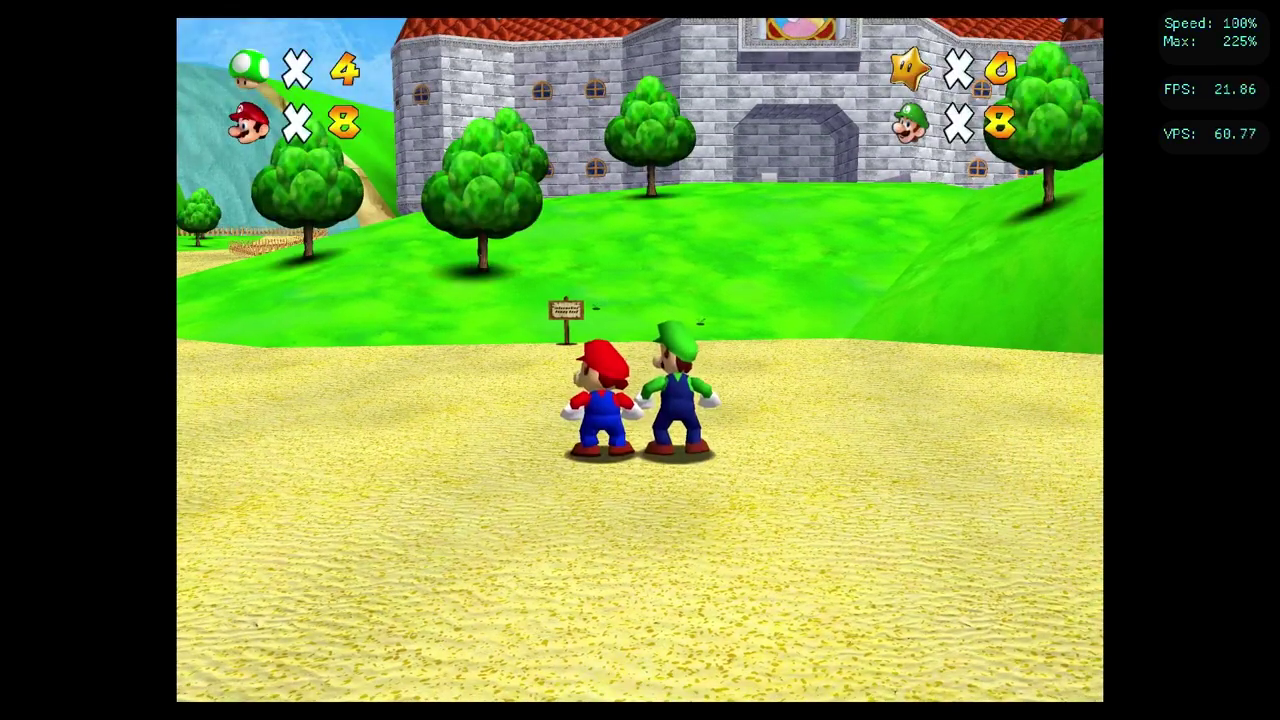
{"action": "key", "text": "Down"}
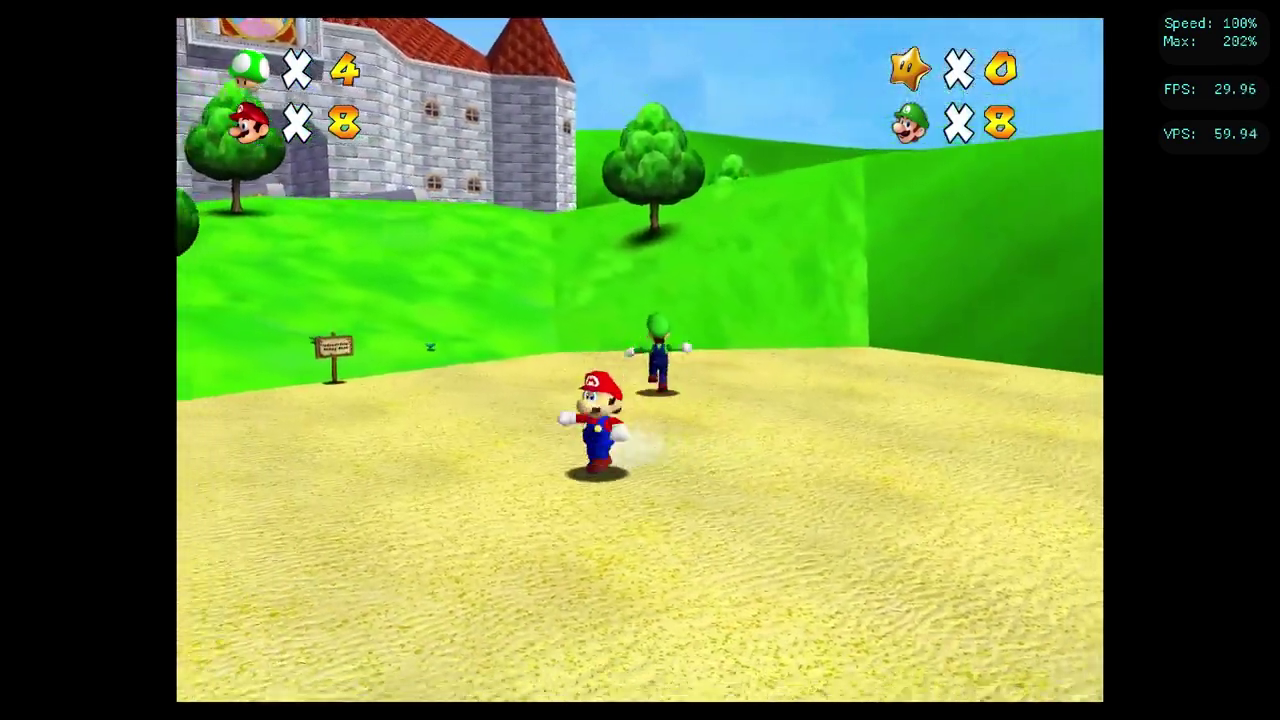
{"action": "key", "text": "Up"}
{"action": "key", "text": "Down"}
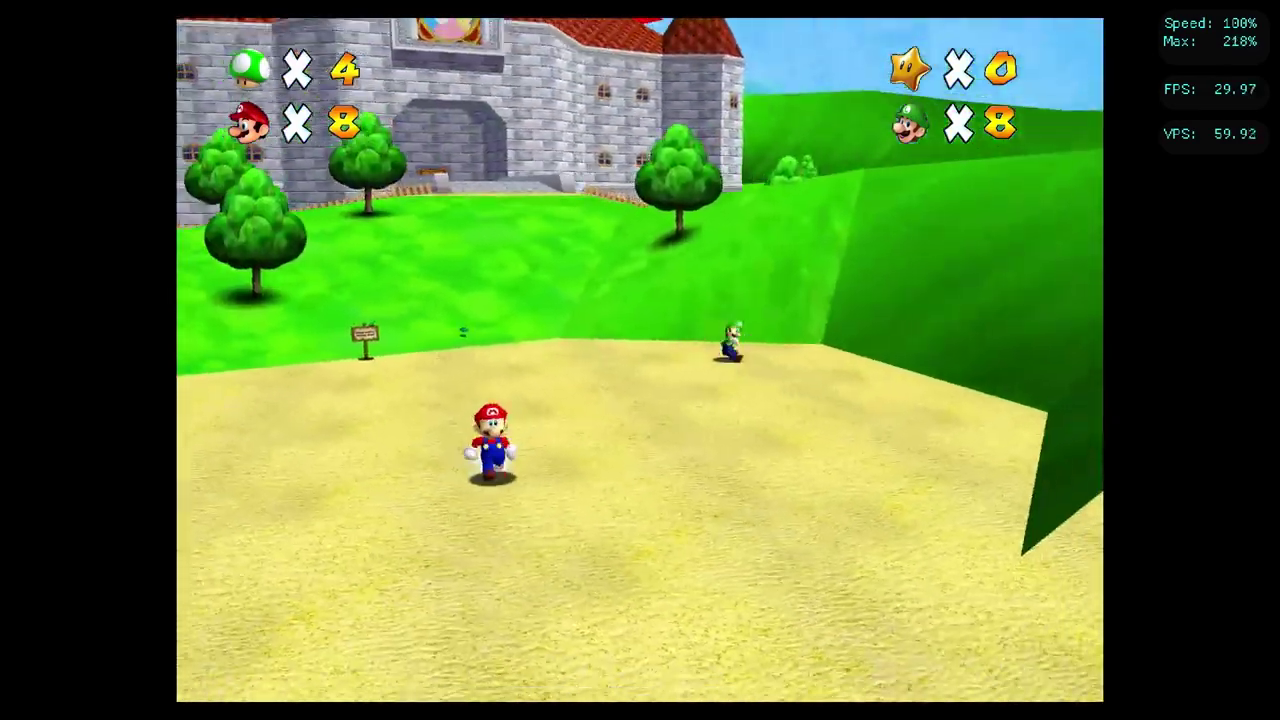
{"action": "key", "text": "Right"}
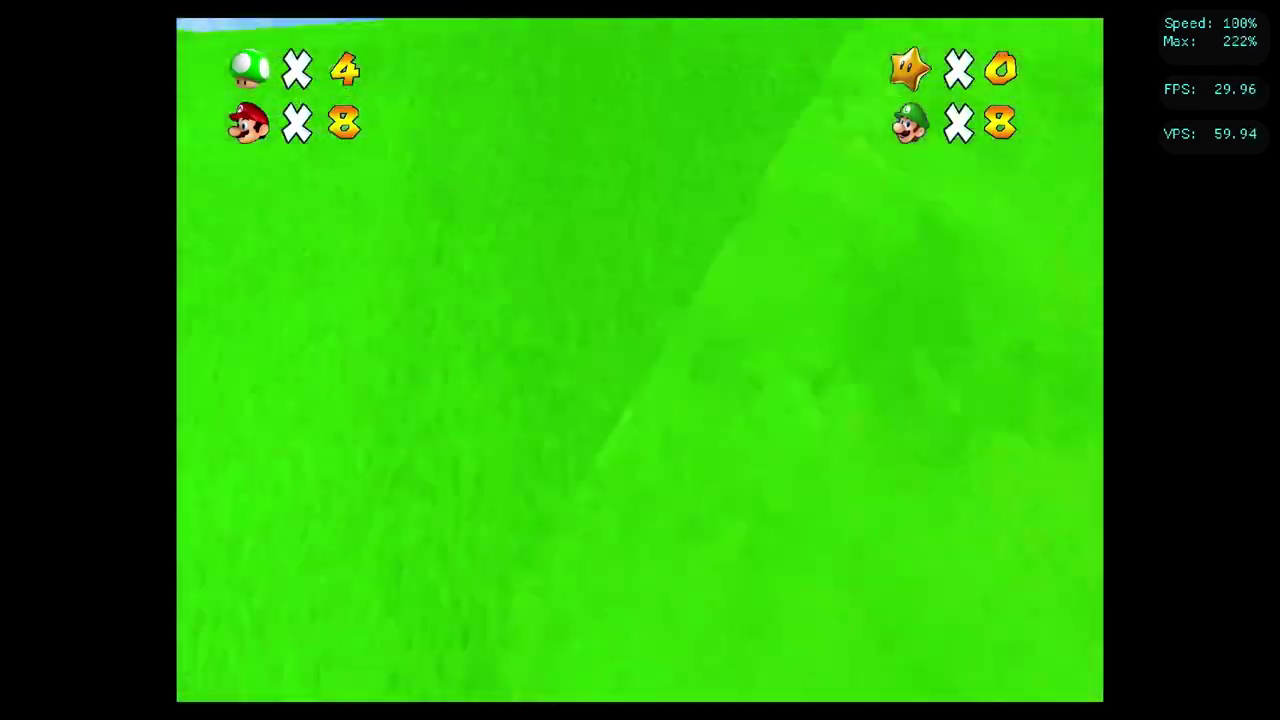
{"action": "key", "text": "Left"}
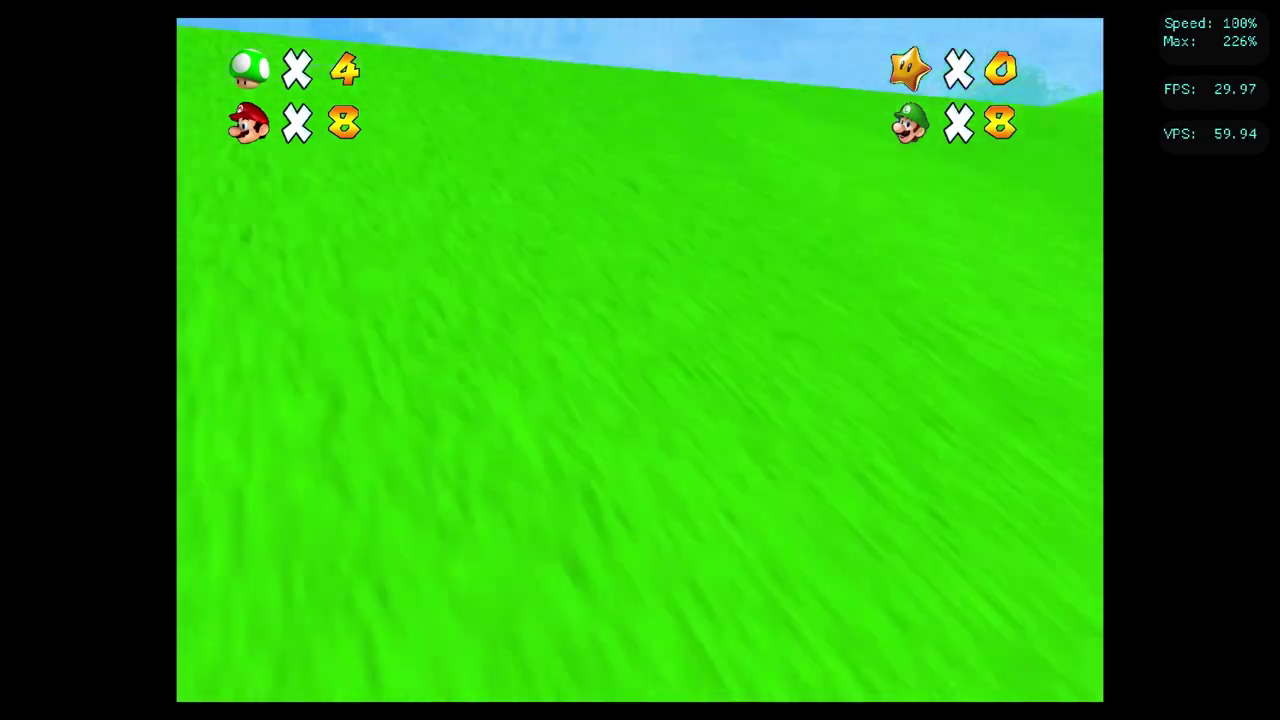
{"action": "key", "text": "Down"}
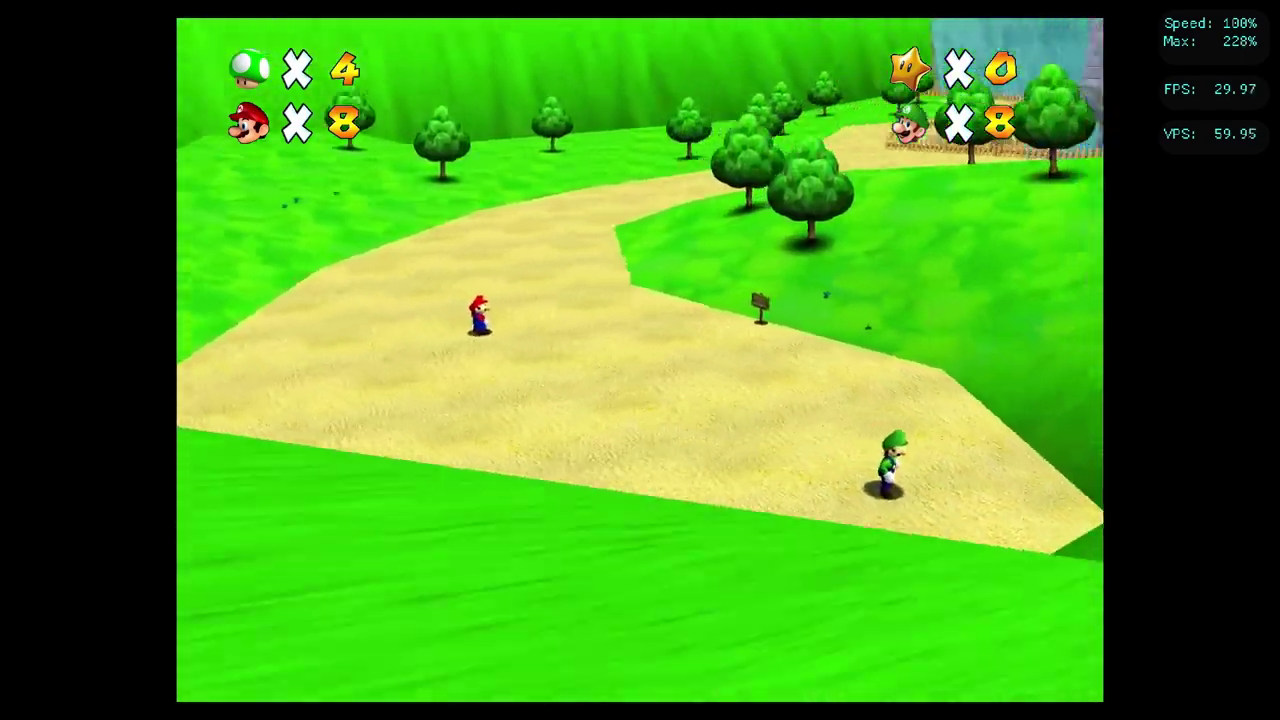
{"action": "key", "text": "Up"}
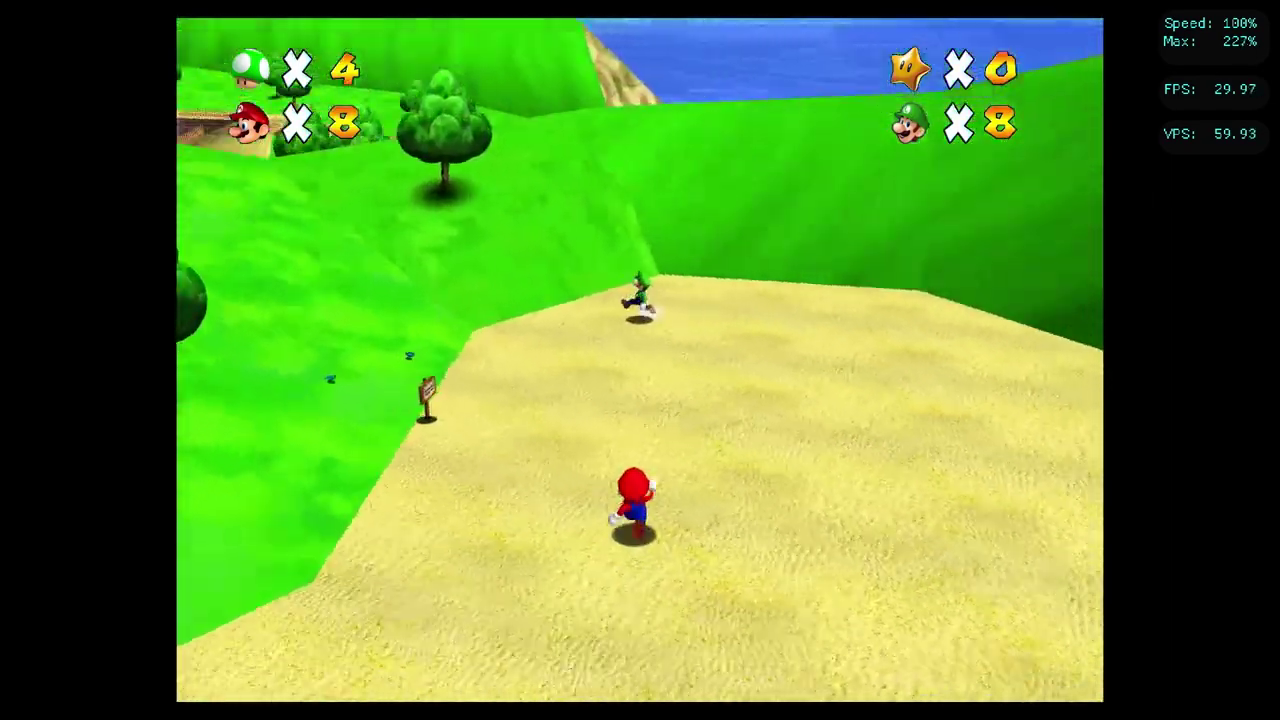
{"action": "key", "text": "Right"}
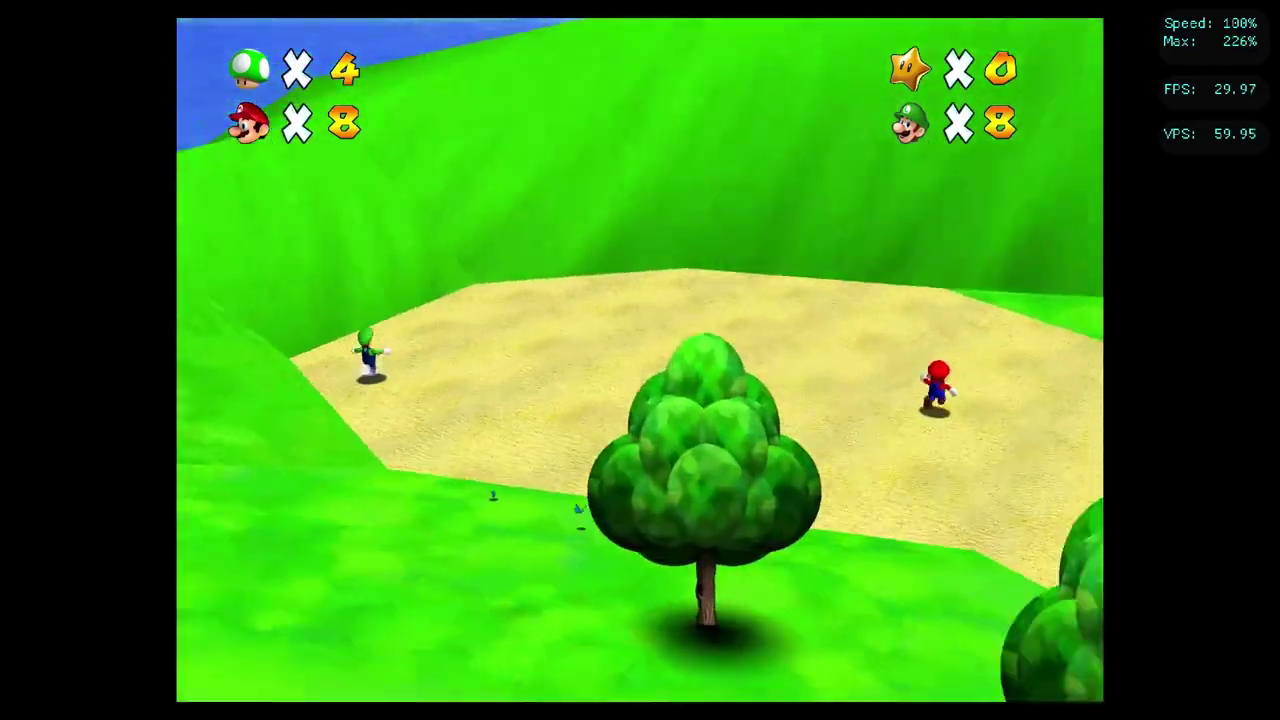
{"action": "key", "text": "Left"}
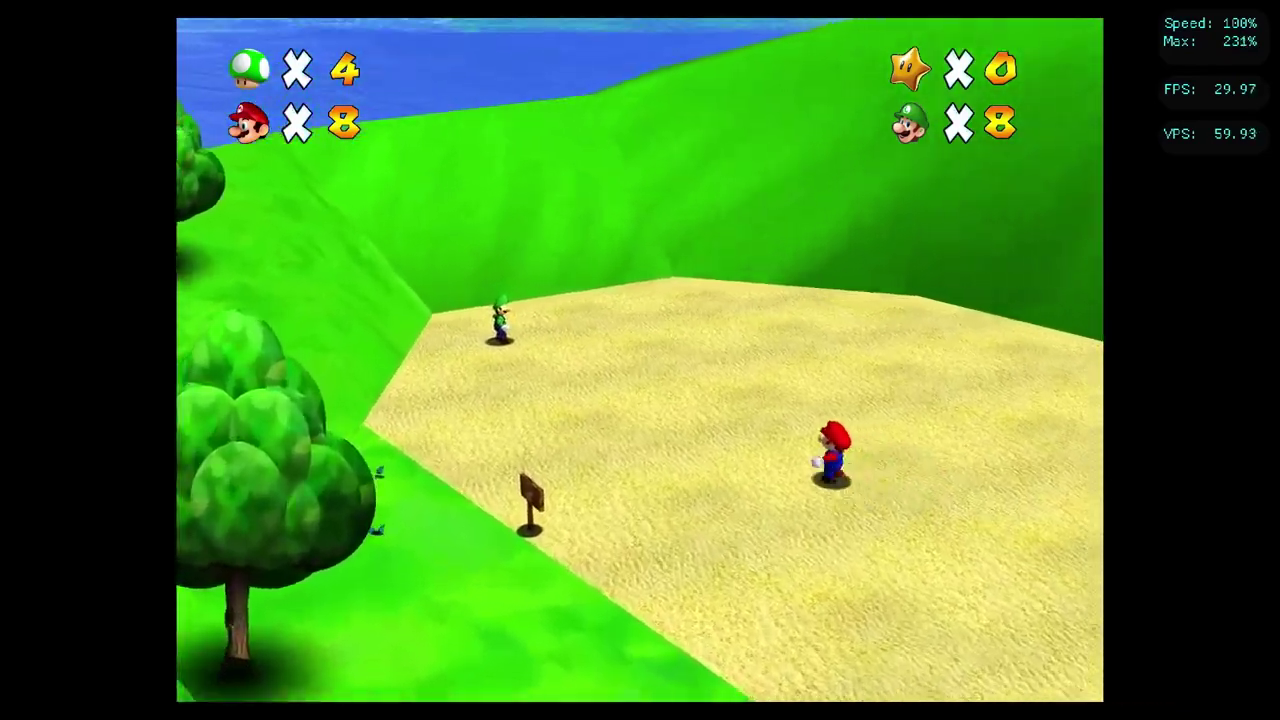
{"action": "key", "text": "Up"}
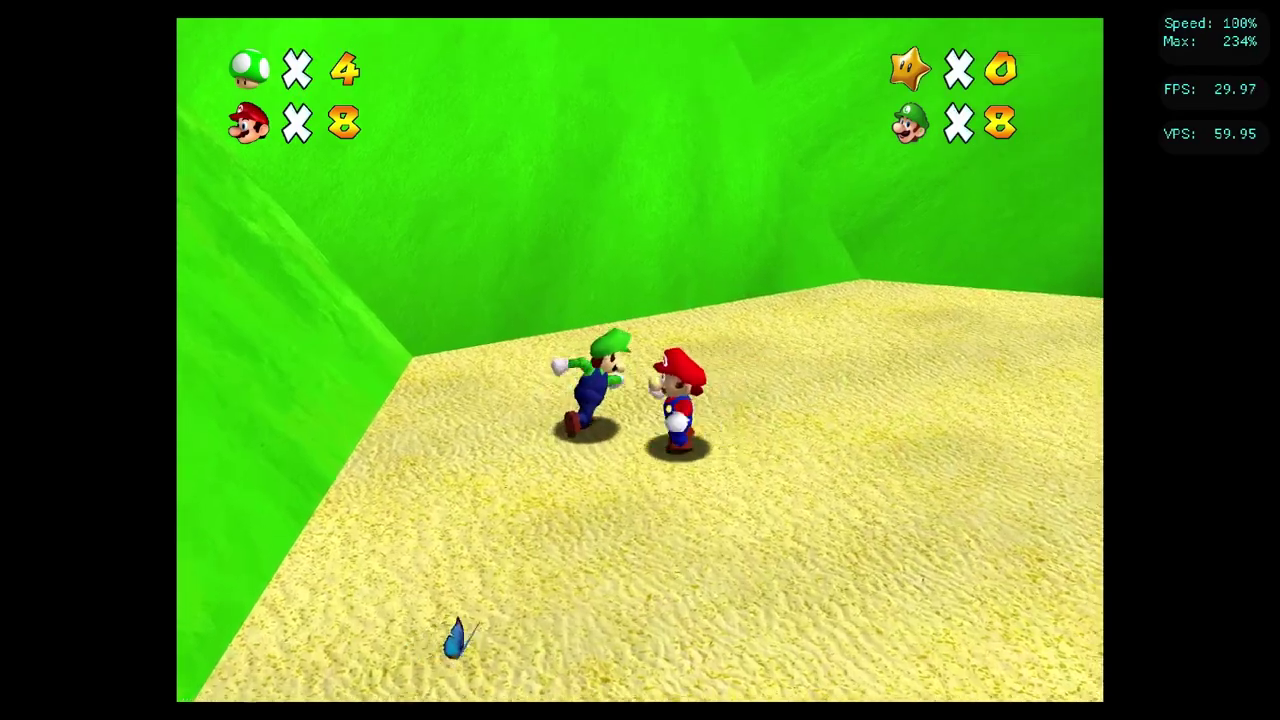
{"action": "key", "text": "Down"}
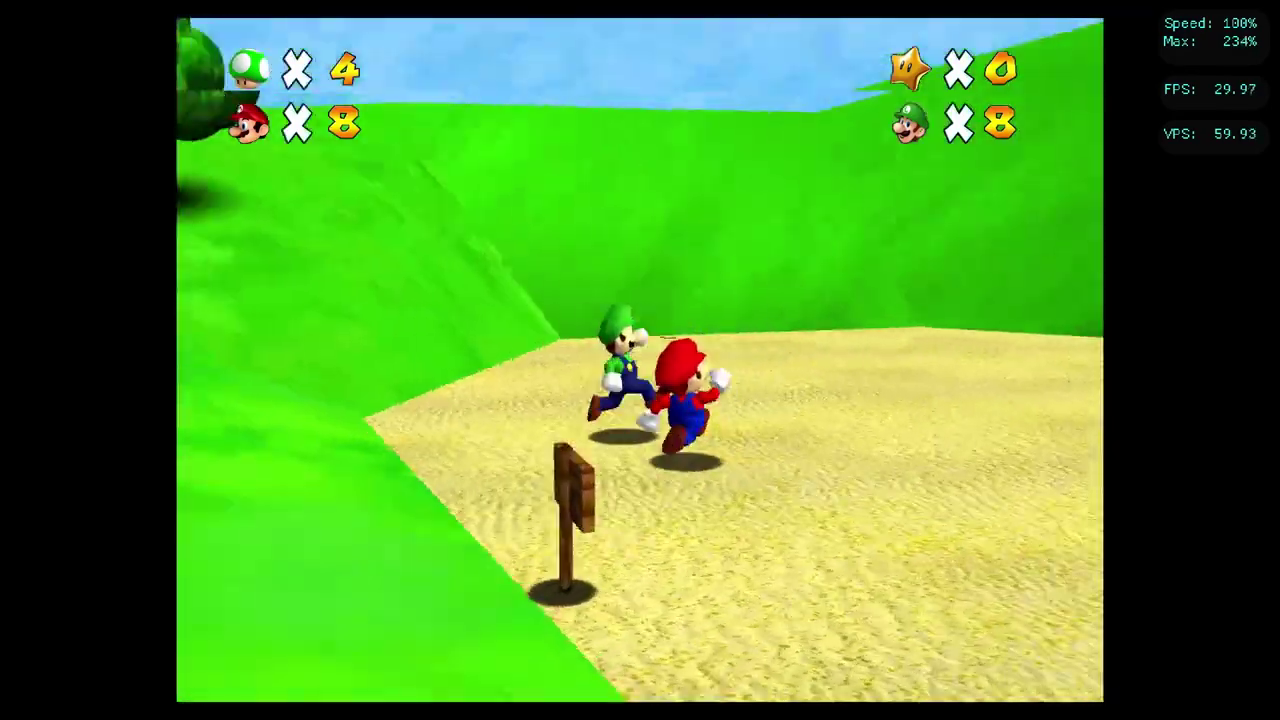
{"action": "key", "text": "Right"}
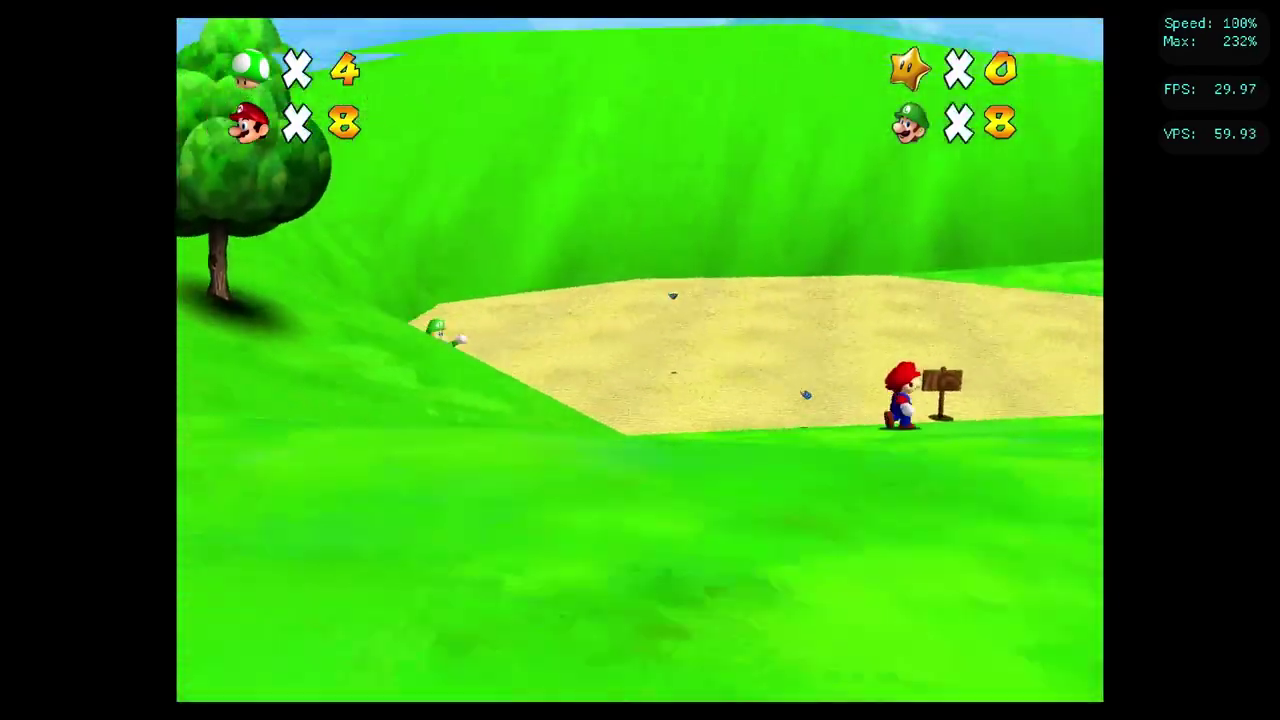
{"action": "key", "text": "Left"}
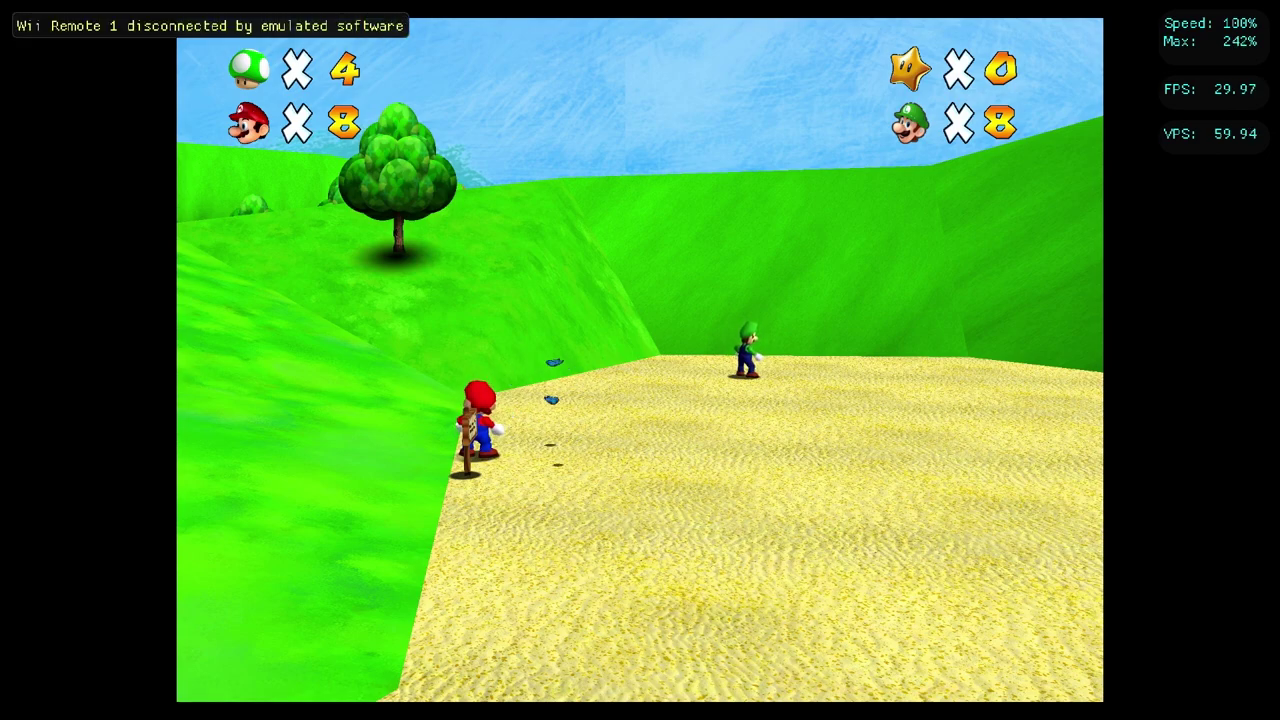
{"action": "key", "text": "Right"}
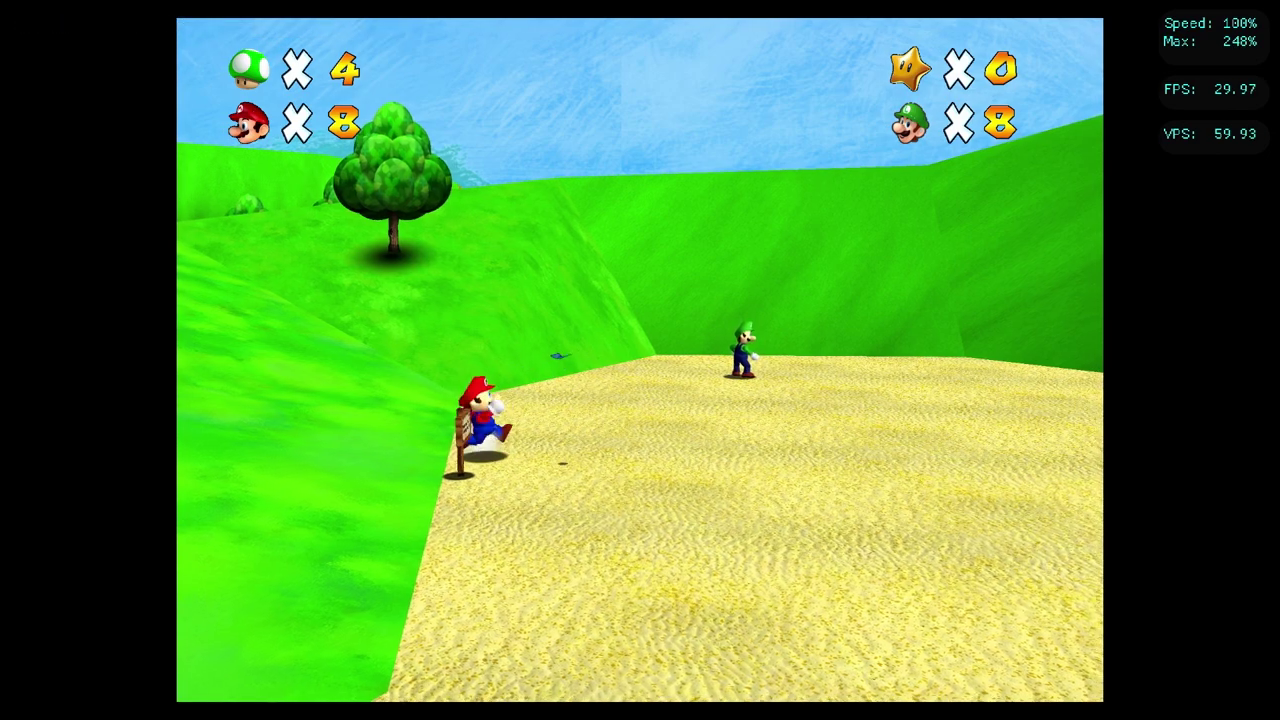
{"action": "key", "text": "Right"}
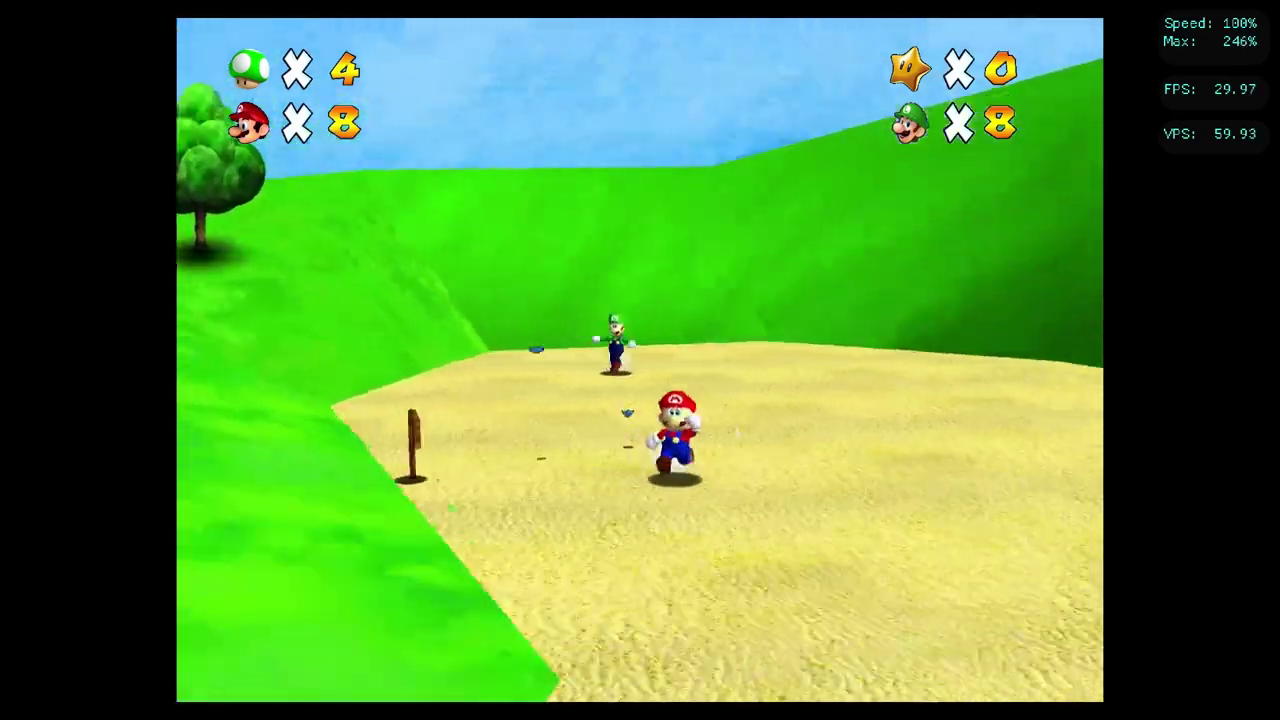
{"action": "key", "text": "Right"}
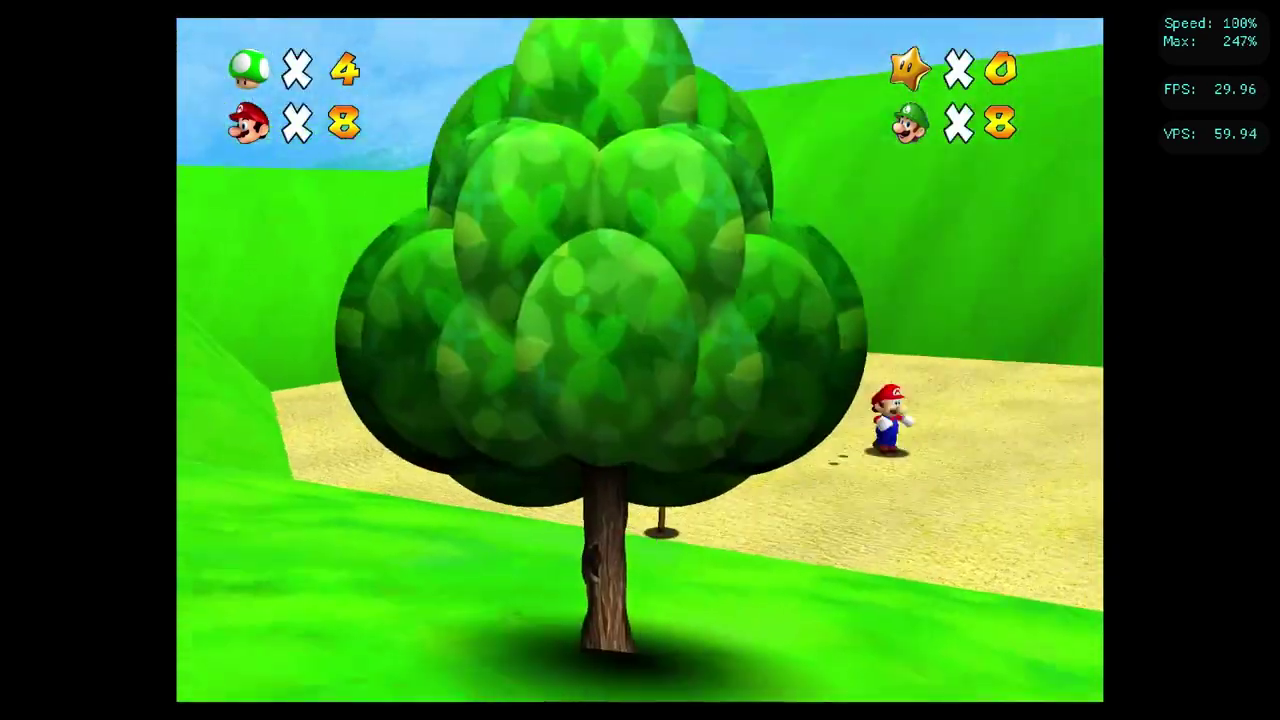
{"action": "key", "text": "Right"}
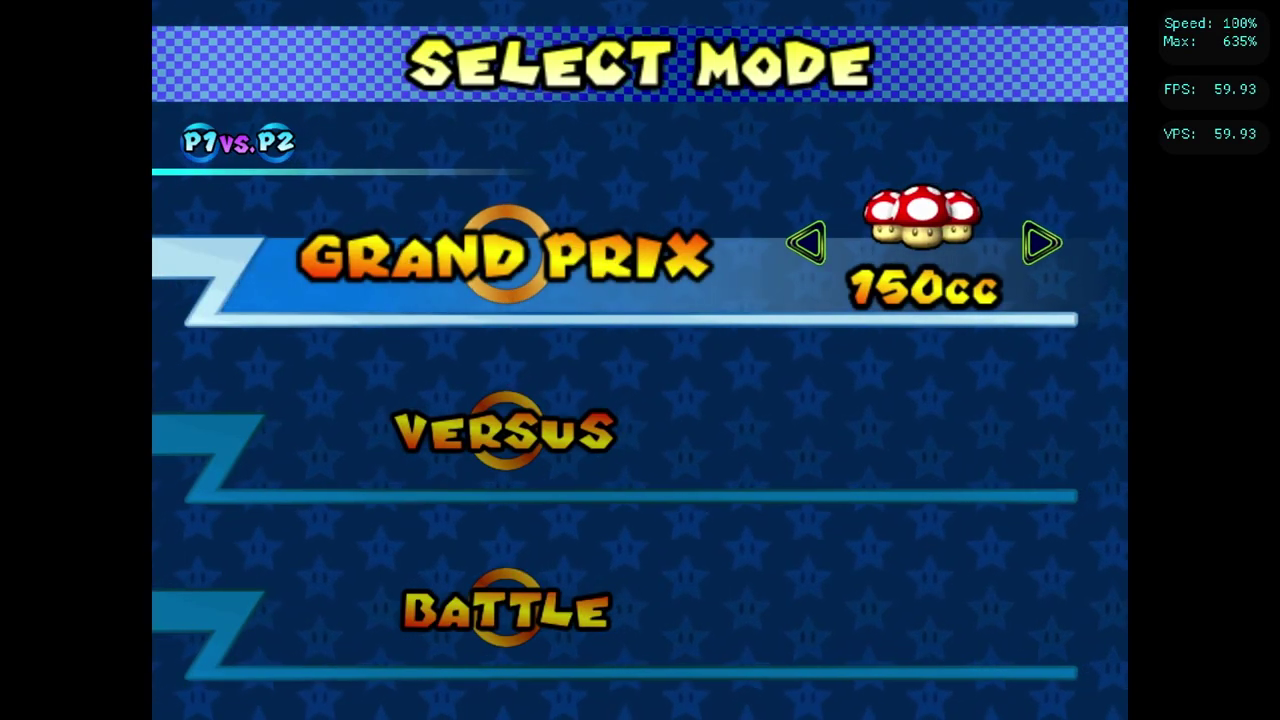
- Choose the two-player Grand Prix mode at 150cc in Mario Kart: Double Dash!!
{"action": "key", "text": "Right"}
{"action": "key", "text": "Left"}
{"action": "key", "text": "Right"}
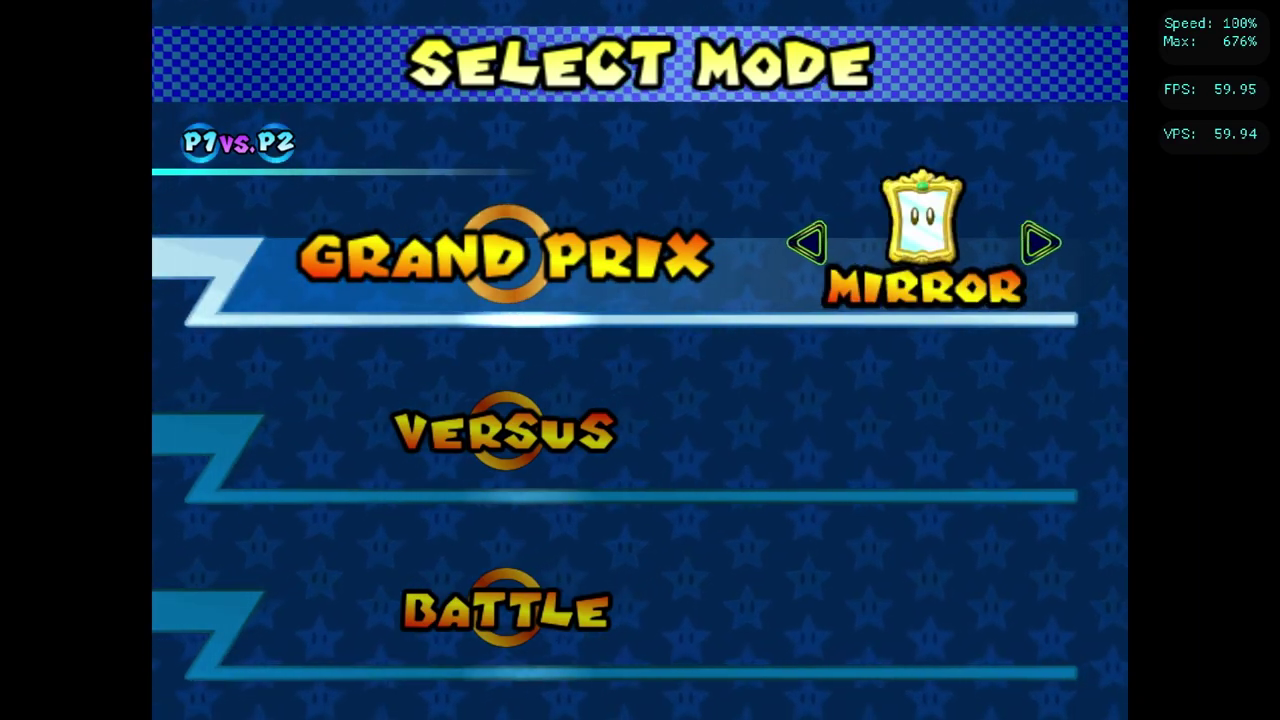
{"action": "key", "text": "Left"}
{"action": "key", "text": "Return"}
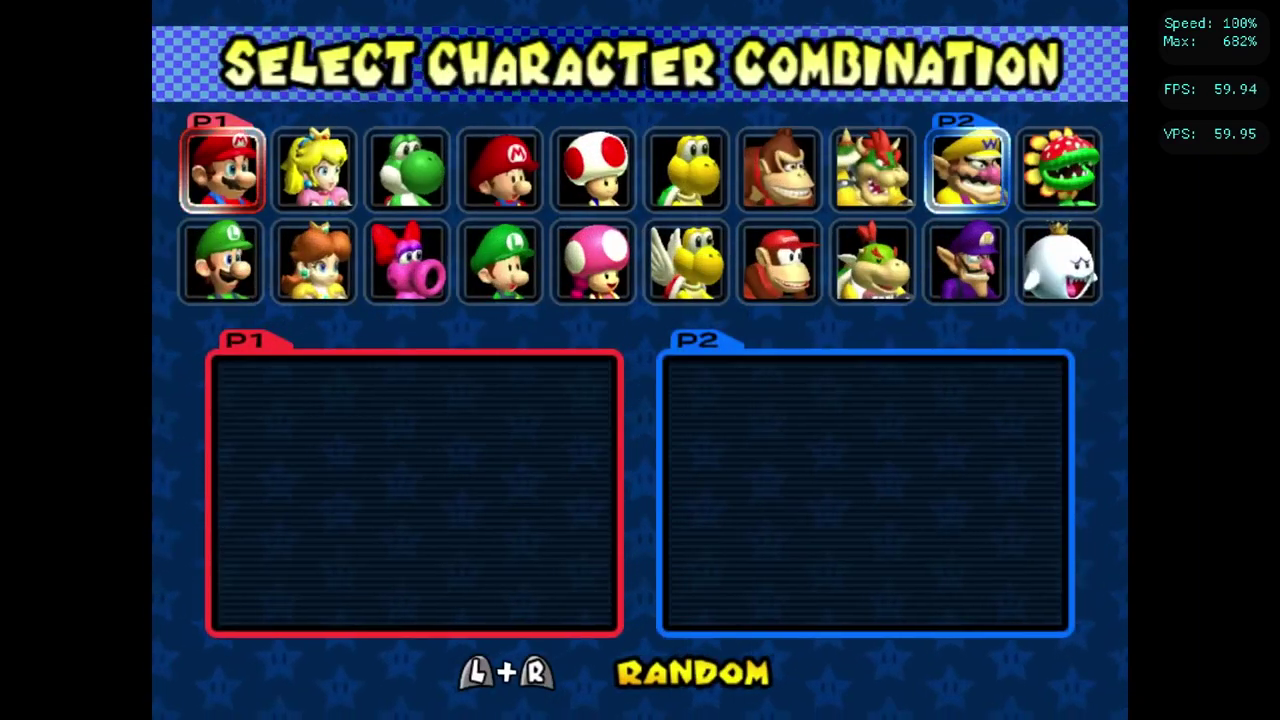
- Pick Petey Piranha and King Boo as player 1's character combination
{"action": "key", "text": "Left"}
{"action": "key", "text": "Return"}
{"action": "key", "text": "Down"}
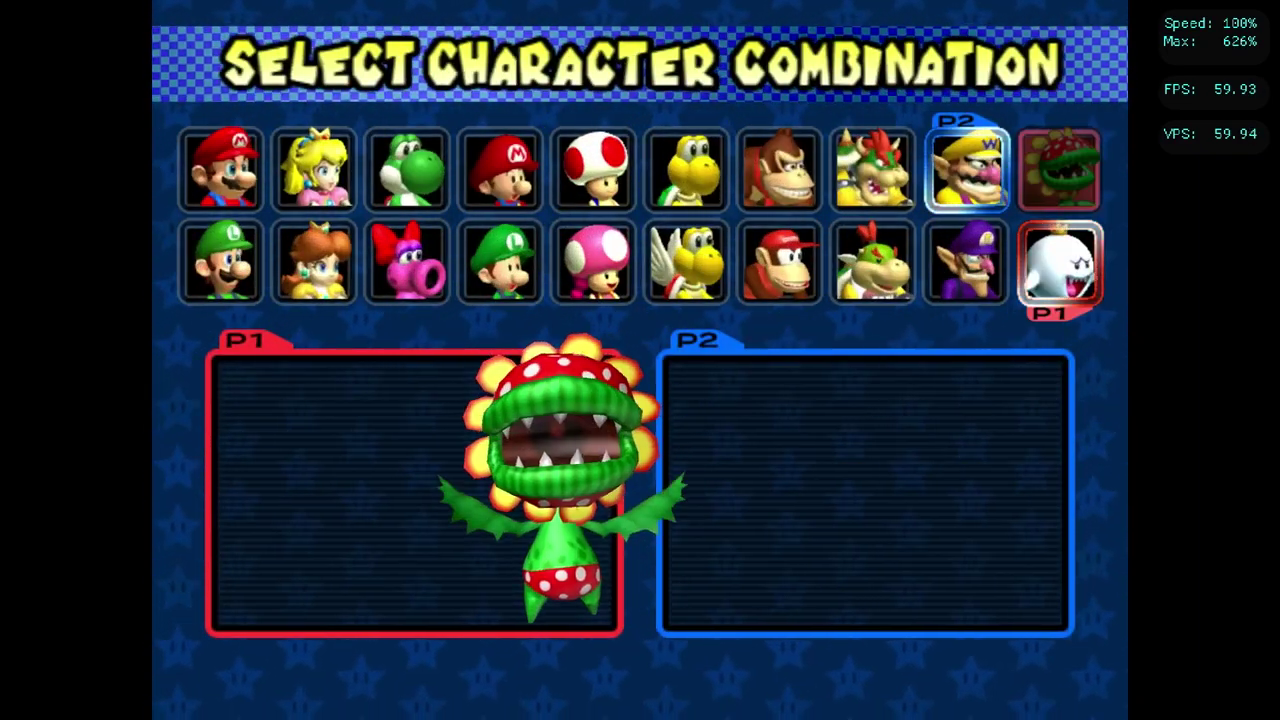
{"action": "key", "text": "Return"}
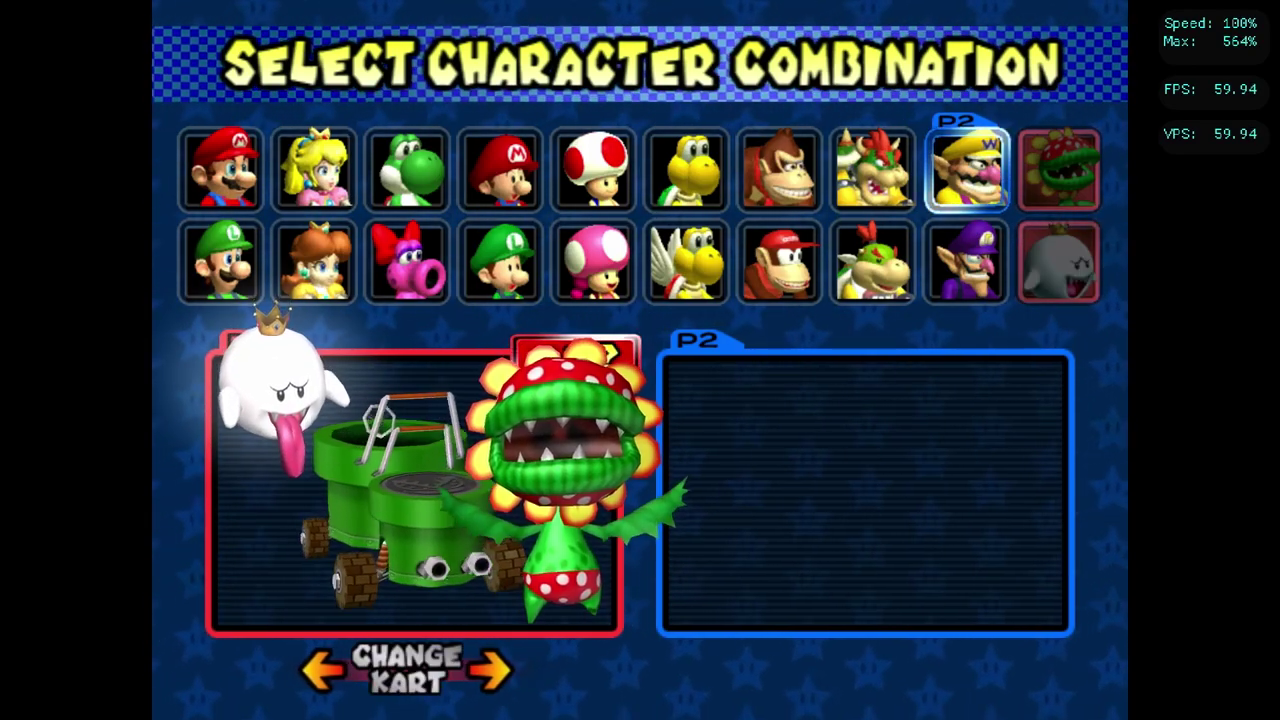
- Pick Wario and Waluigi as player 2's combination and confirm both players' karts
{"action": "key", "text": "Down"}
{"action": "key", "text": "Up"}
{"action": "key", "text": "Return"}
{"action": "key", "text": "Down"}
{"action": "key", "text": "Return"}
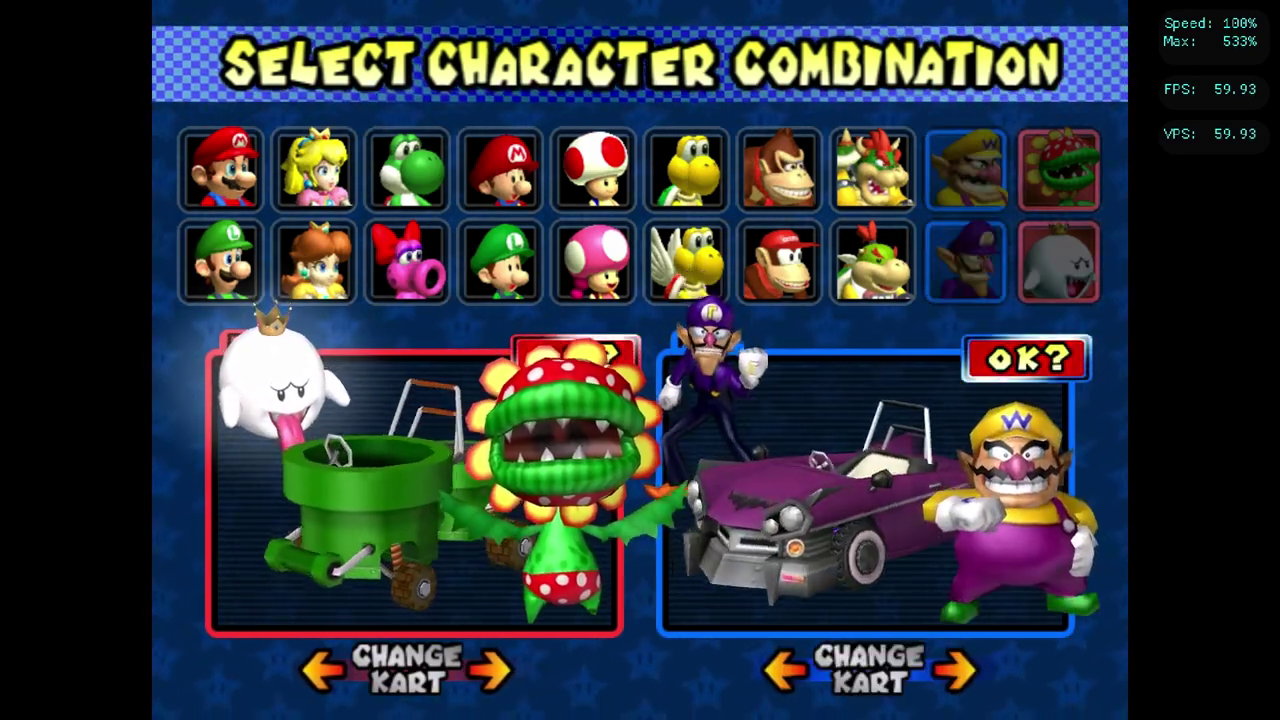
{"action": "key", "text": "Return"}
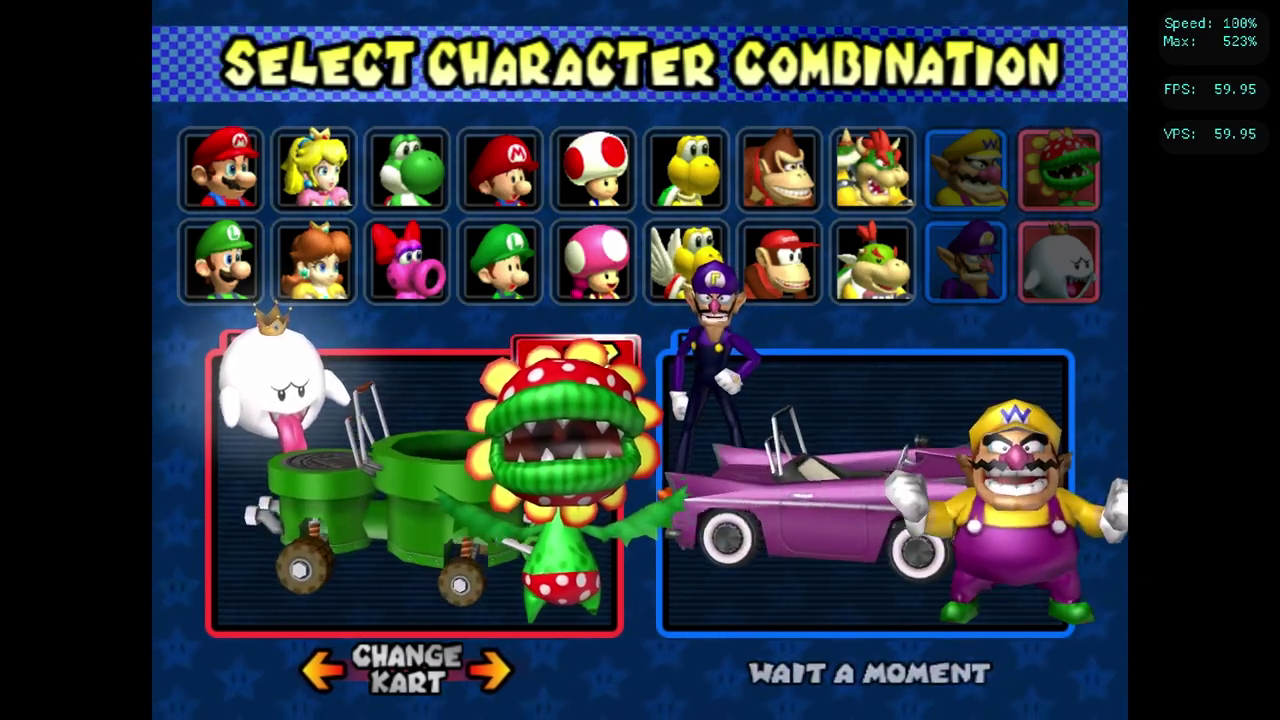
{"action": "key", "text": "Return"}
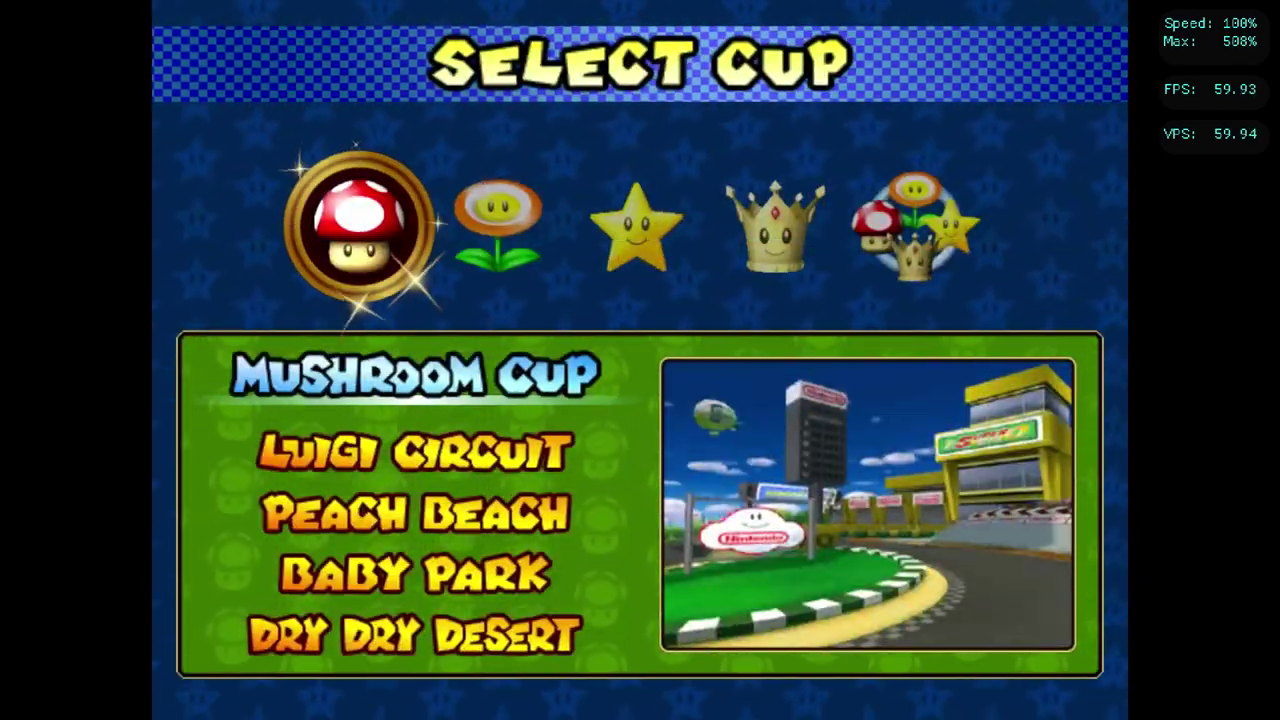
- Browse the cups up to the All Cup Tour and move the selection back to the Star Cup
{"action": "key", "text": "Right"}
{"action": "key", "text": "Right"}
{"action": "key", "text": "Right"}
{"action": "key", "text": "Right"}
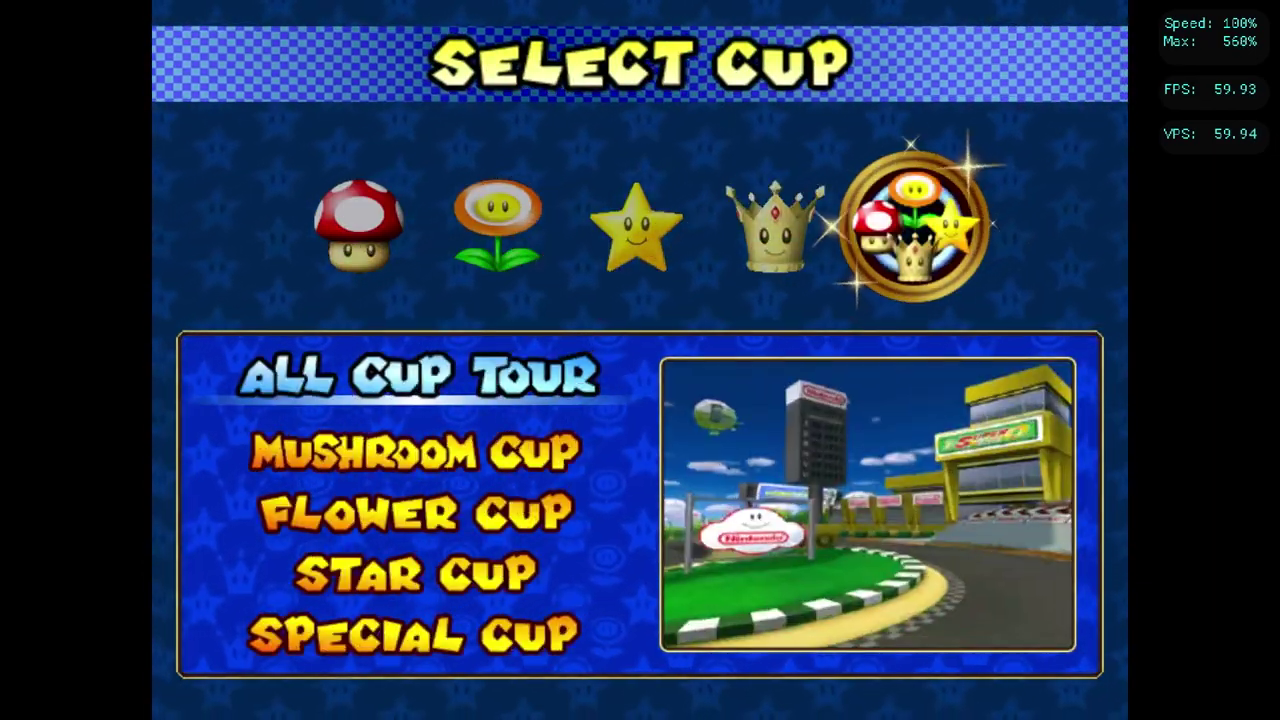
{"action": "key", "text": "Left"}
{"action": "key", "text": "Left"}
{"action": "key", "text": "Right"}
{"action": "key", "text": "Right"}
{"action": "key", "text": "Left"}
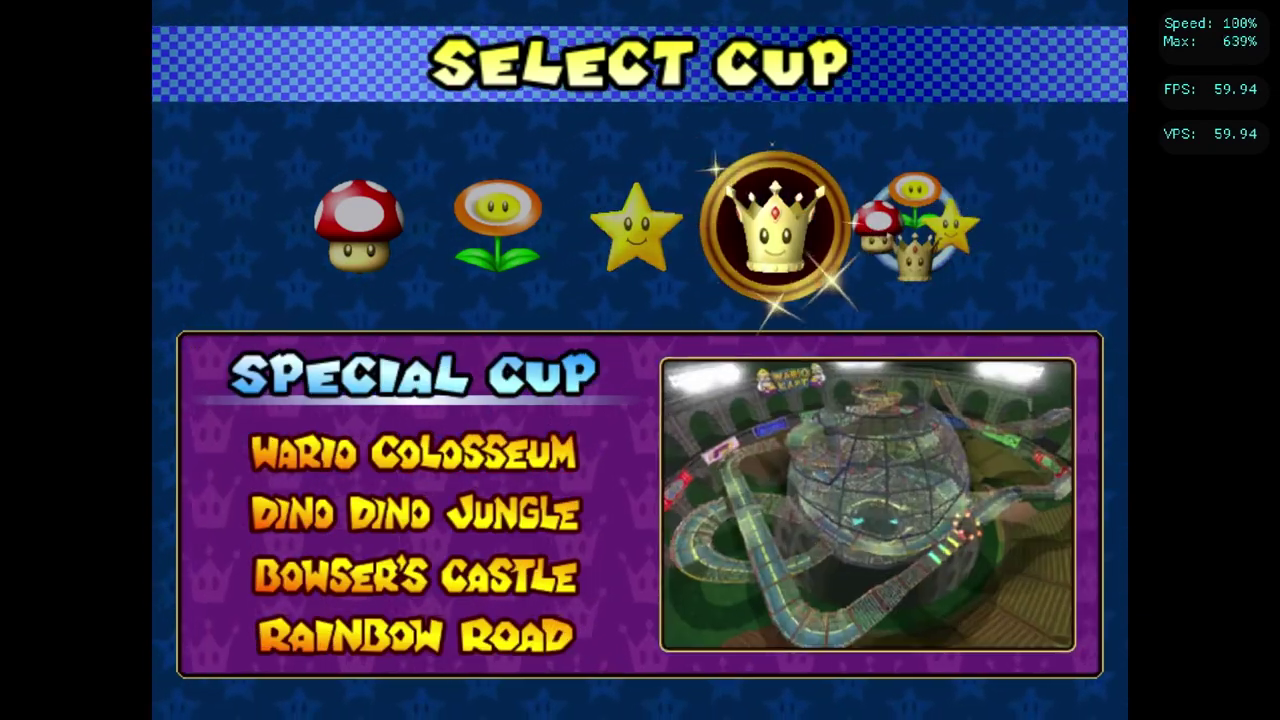
{"action": "key", "text": "Left"}
{"action": "key", "text": "Left"}
{"action": "key", "text": "Right"}
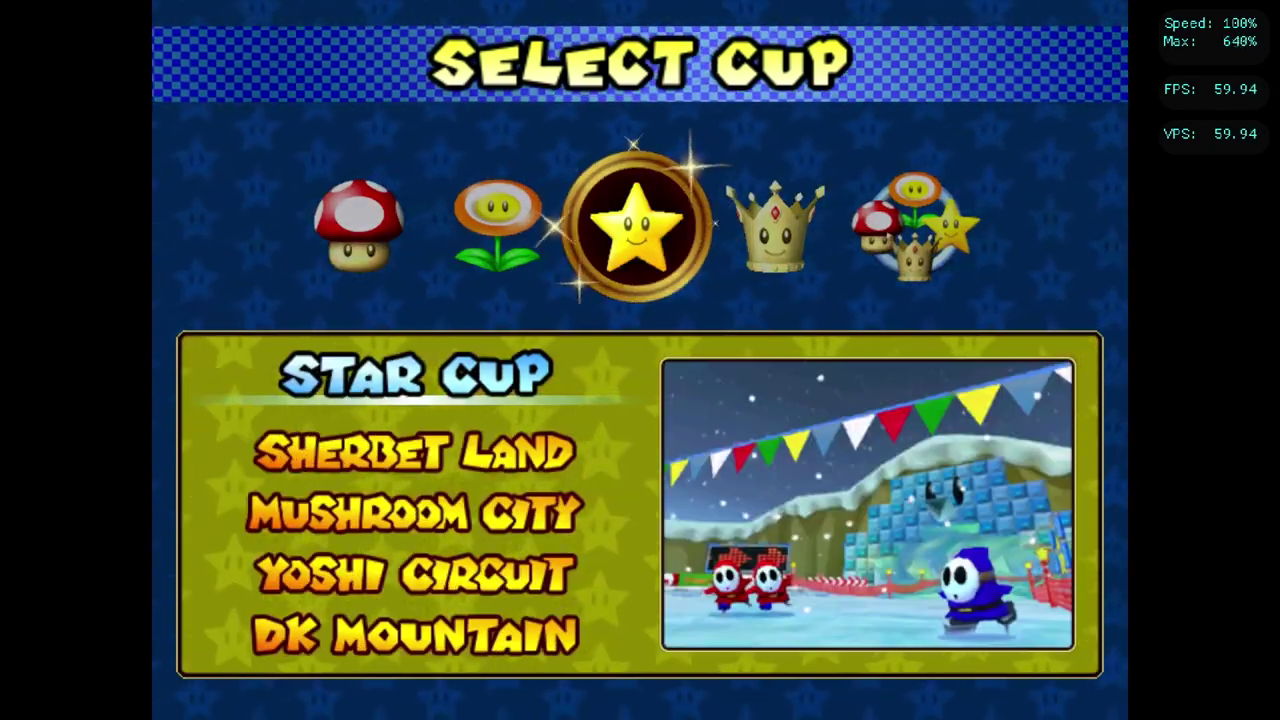